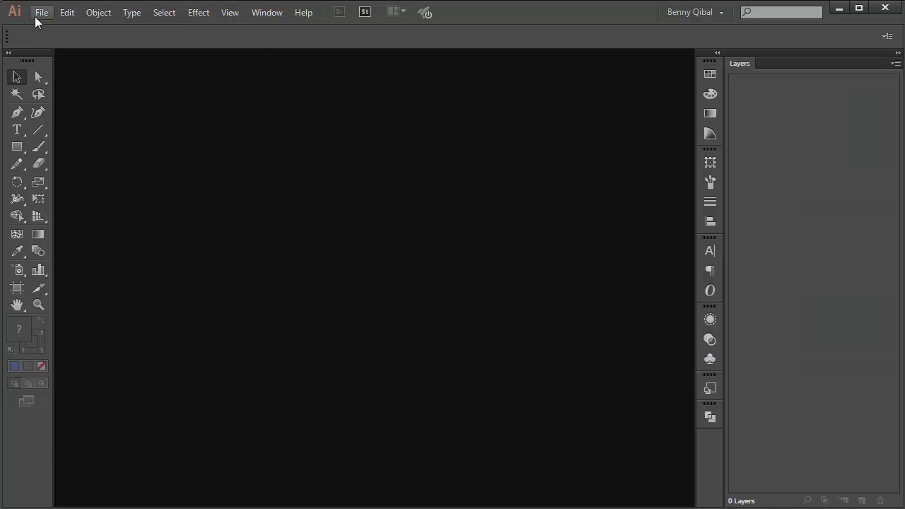
Step: Start a 1500 × 1500 px document named Mandala Art with Align to Pixel Grid unchecked
click(39, 13)
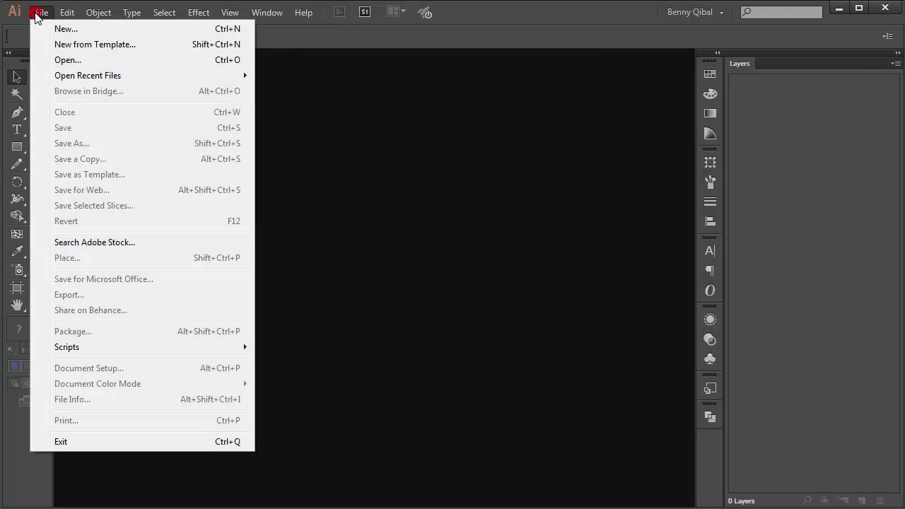
click(96, 34)
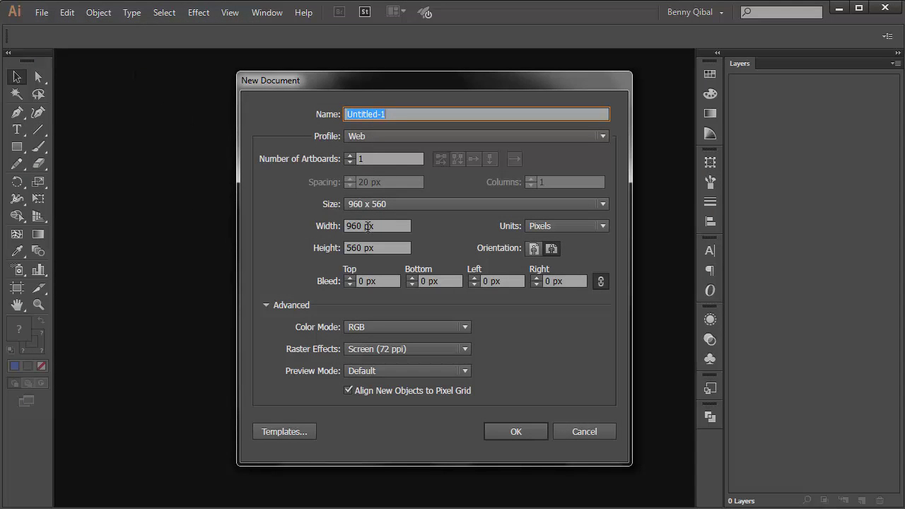
double_click(387, 225)
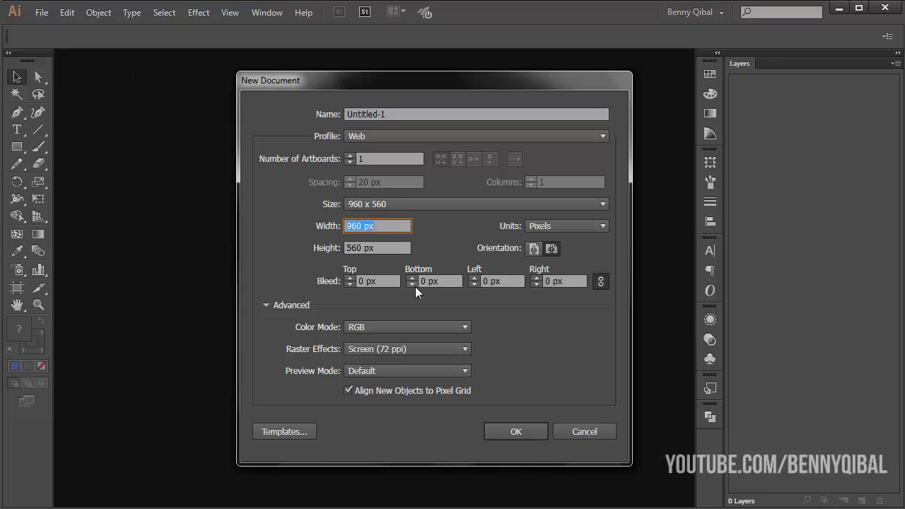
text(150)
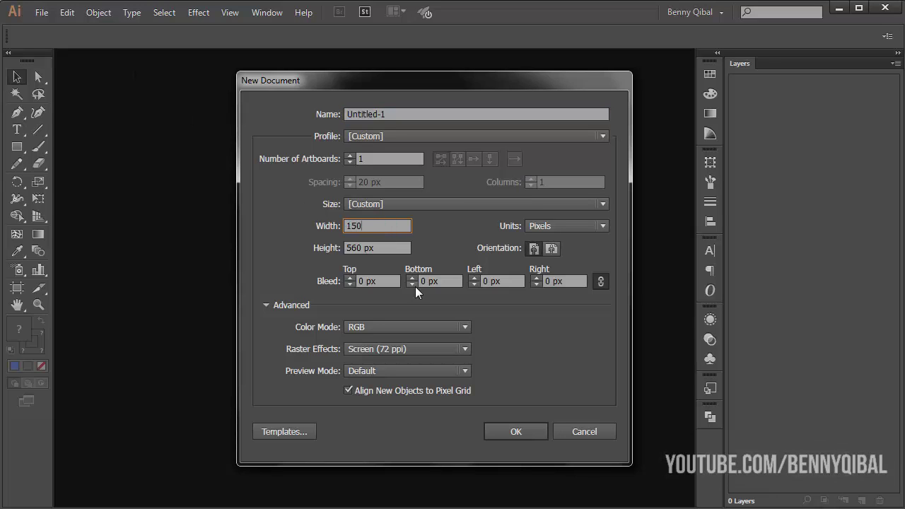
text(0)
key(Tab)
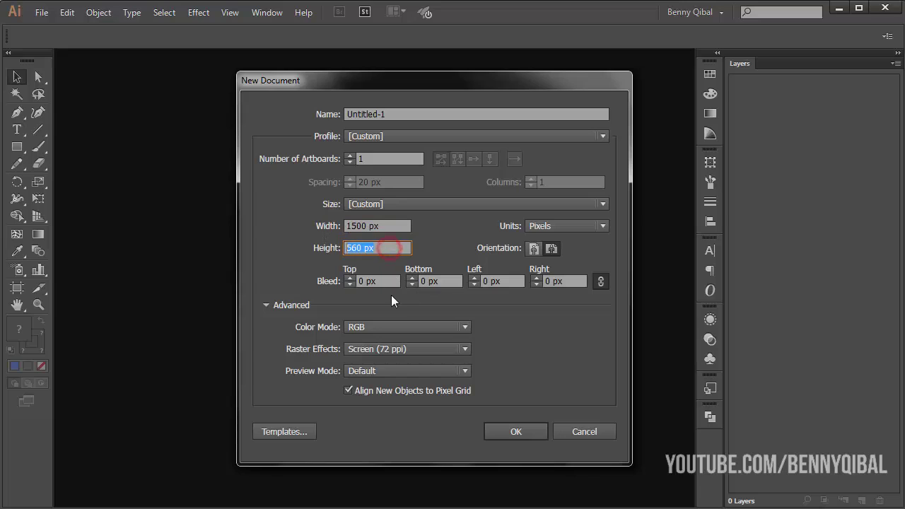
text(1500)
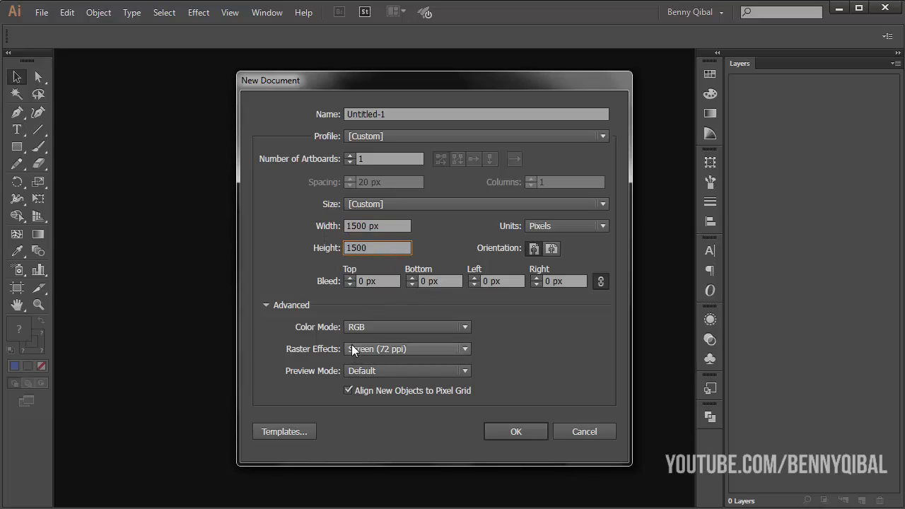
click(369, 393)
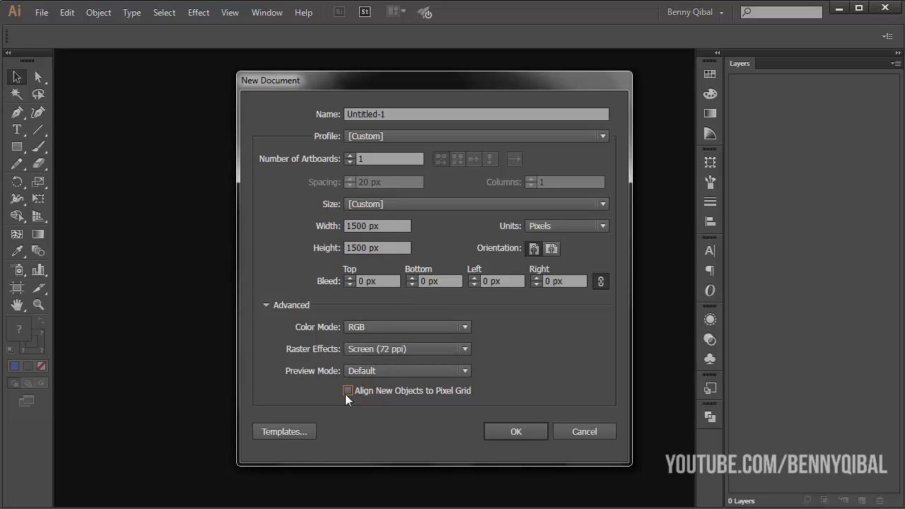
double_click(402, 114)
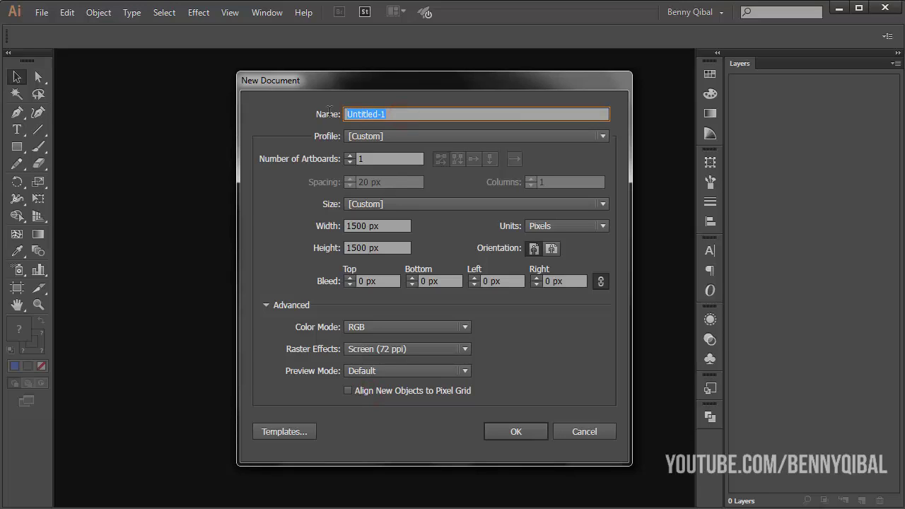
text(Mandala Art)
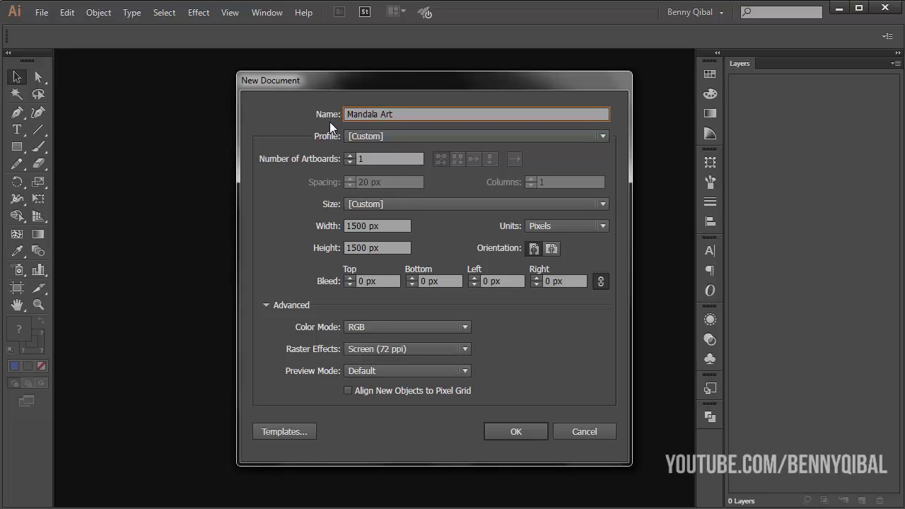
Step: Create the artboard and place a 100 px polar grid with 12 radial and 4 concentric dividers
click(517, 431)
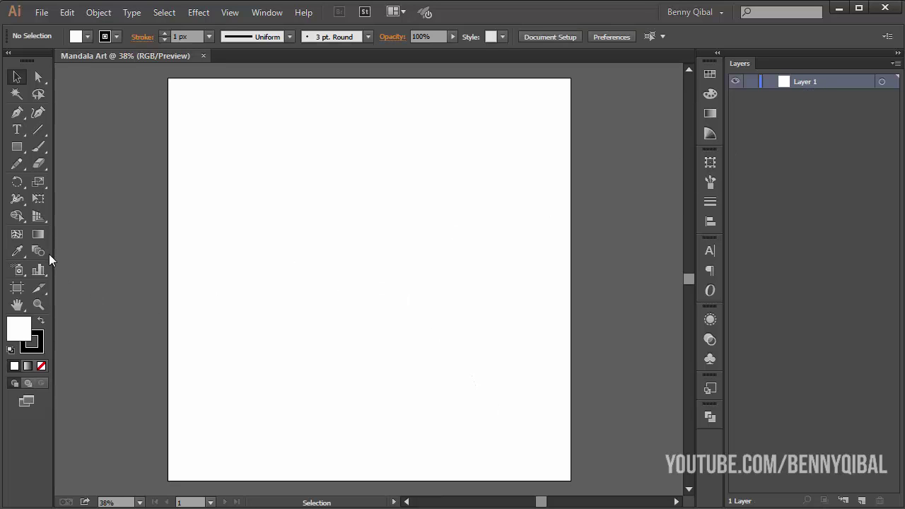
click(37, 131)
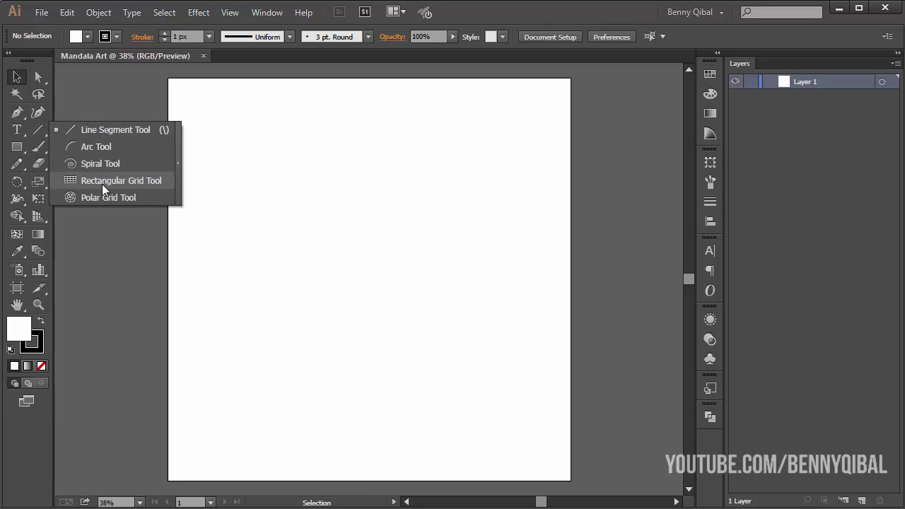
click(123, 198)
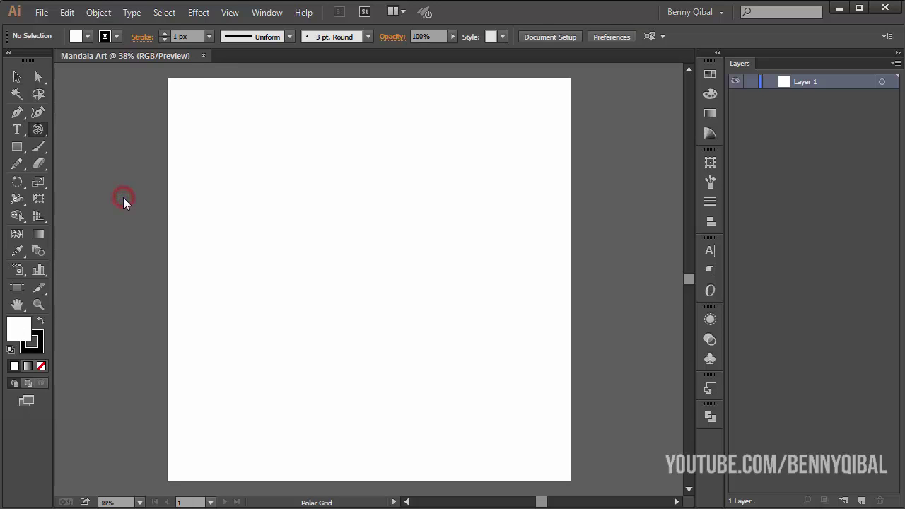
click(338, 245)
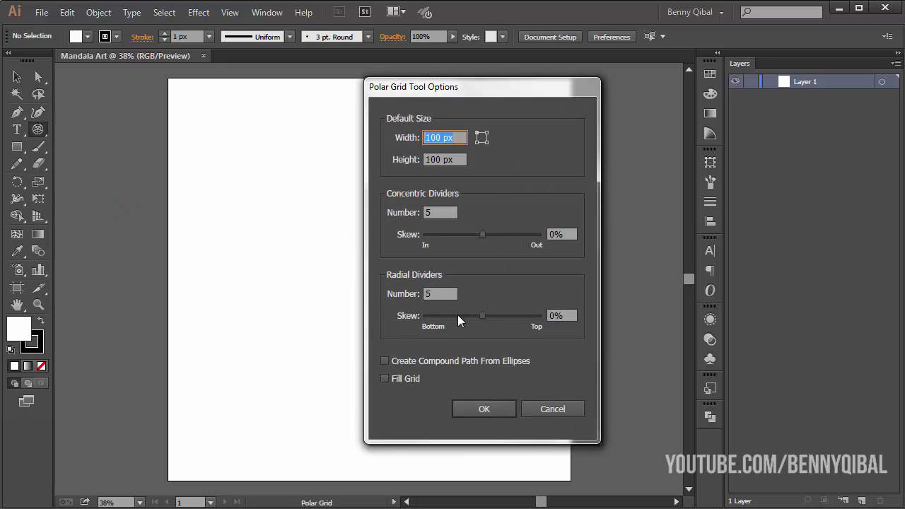
click(448, 294)
key(Up)
key(Up)
key(Up)
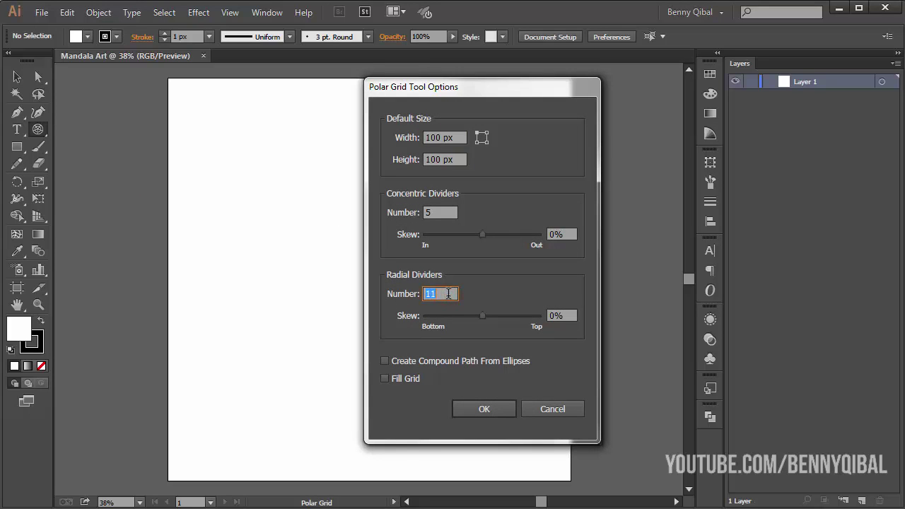
click(433, 212)
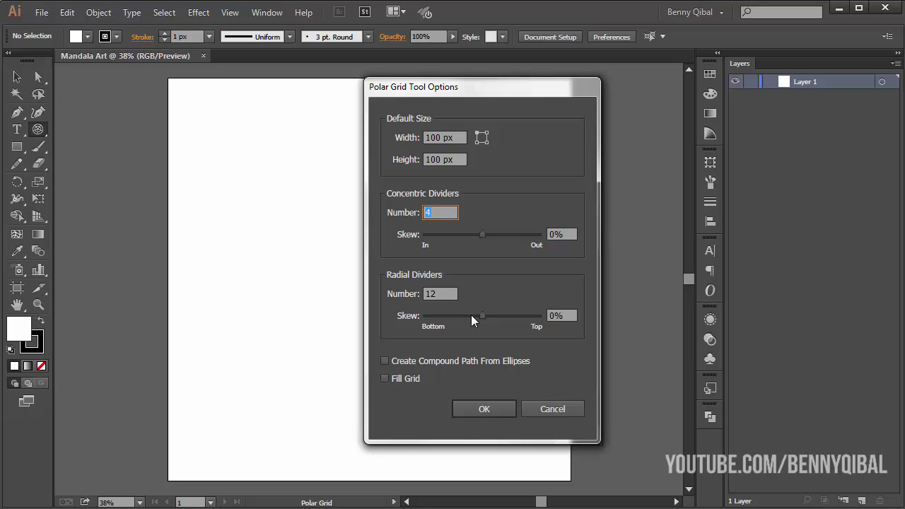
click(485, 409)
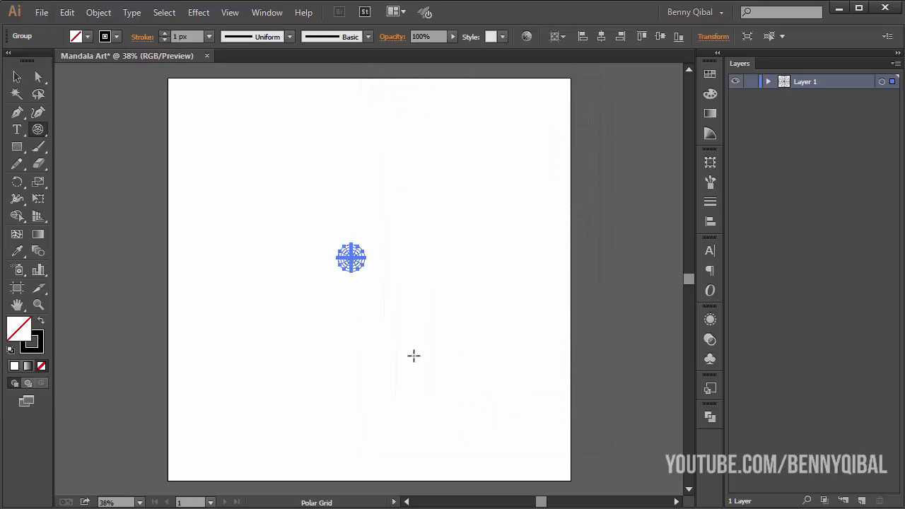
Step: Scale the polar grid to fill the 1500 px artboard and centre it horizontally and vertically
click(16, 76)
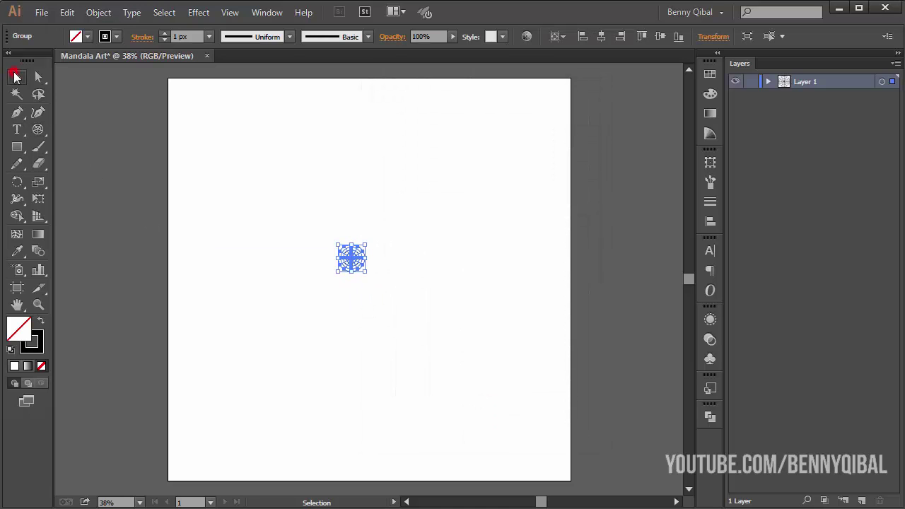
drag(366, 245, 539, 103)
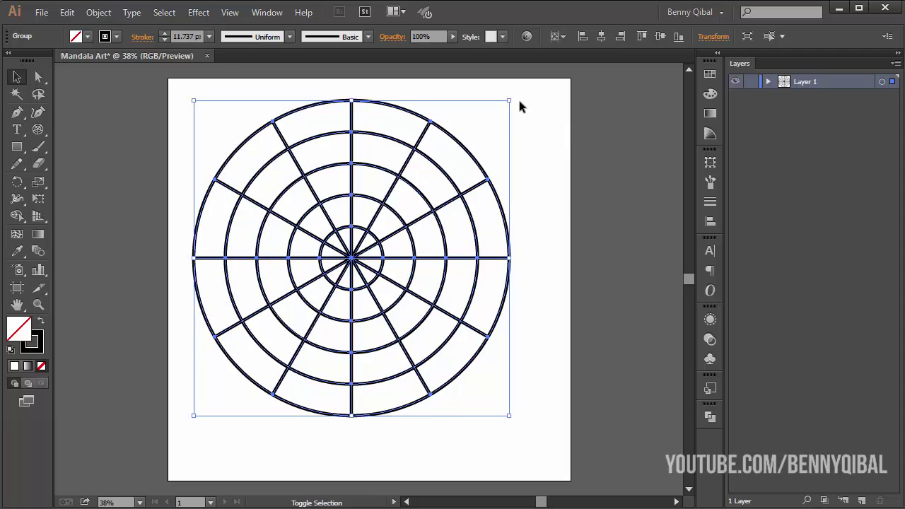
click(604, 41)
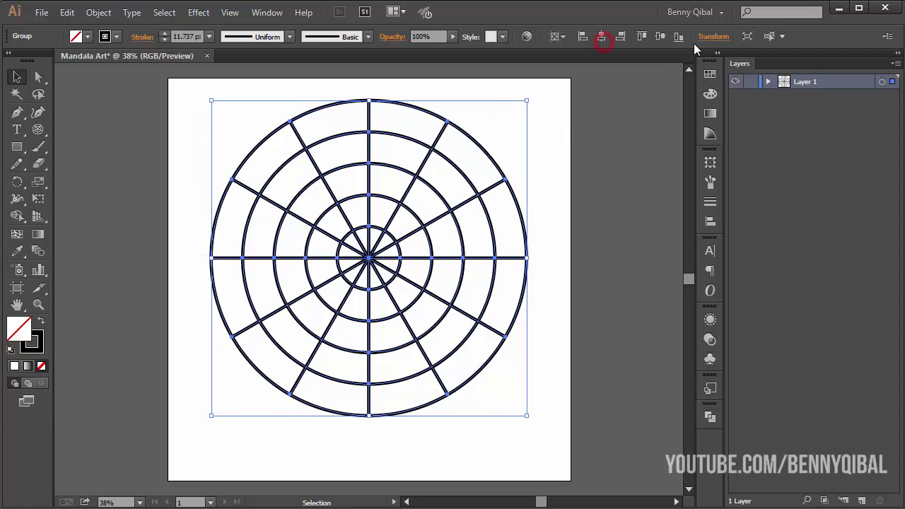
click(661, 36)
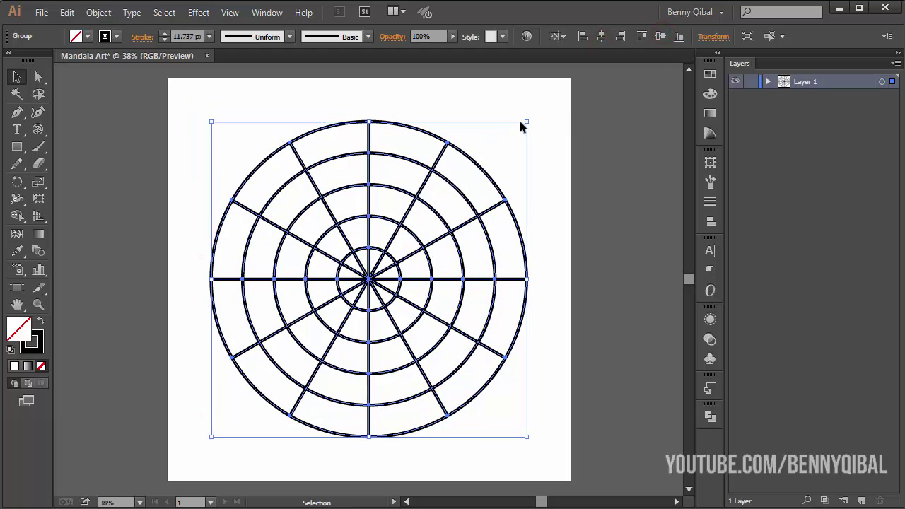
drag(526, 121, 581, 79)
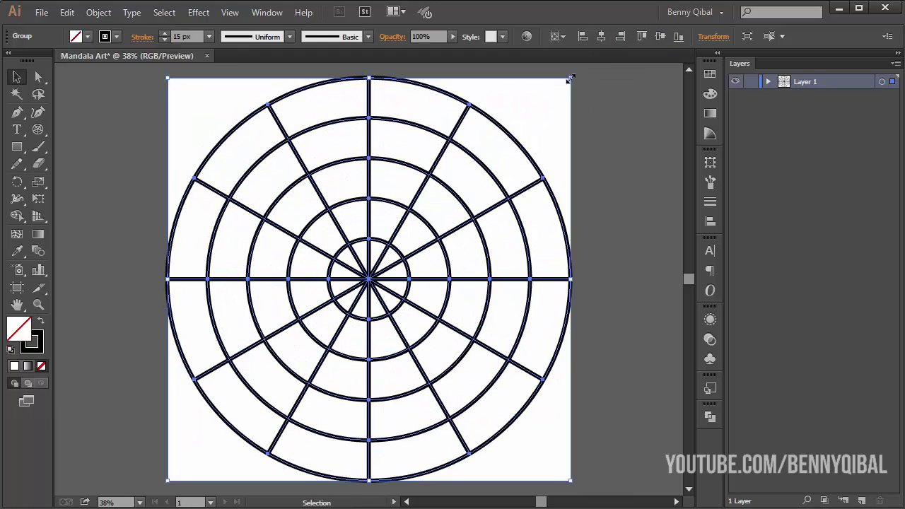
Step: Reduce the grid's stroke weight to 3 px
click(165, 40)
click(165, 39)
click(166, 40)
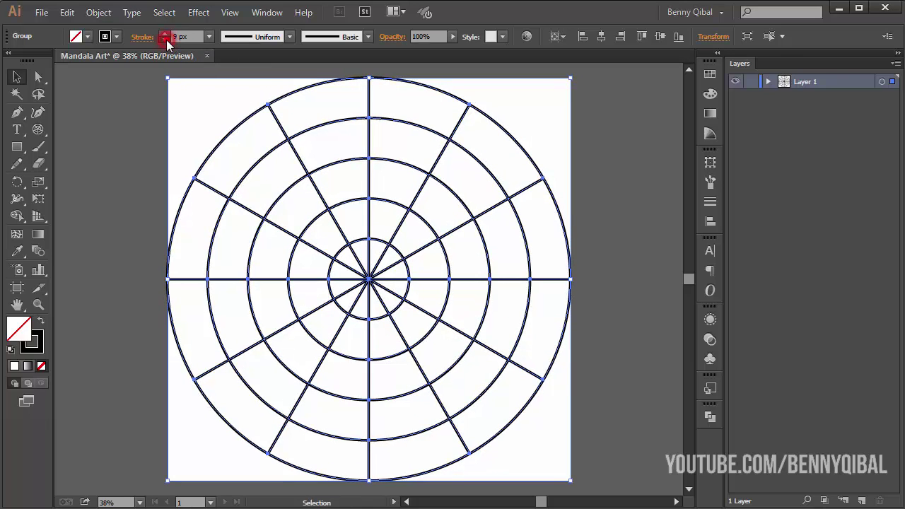
click(166, 40)
click(166, 39)
click(166, 39)
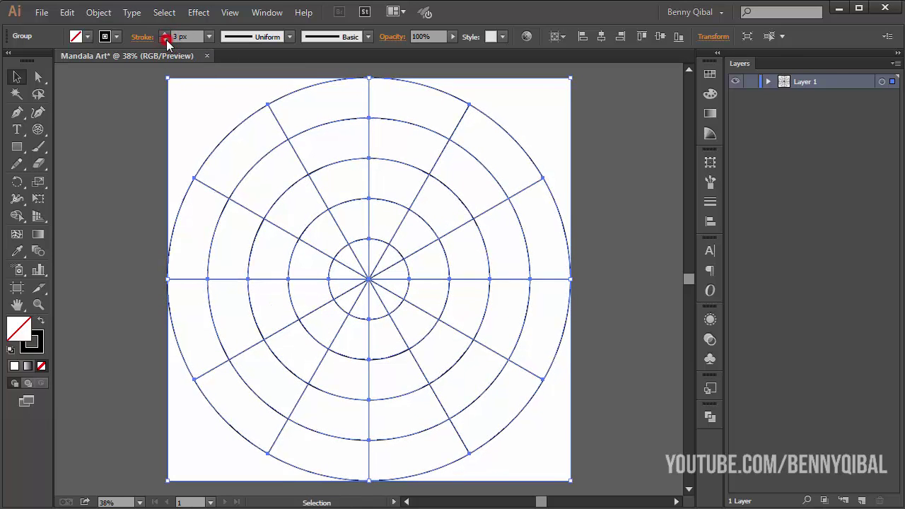
click(135, 144)
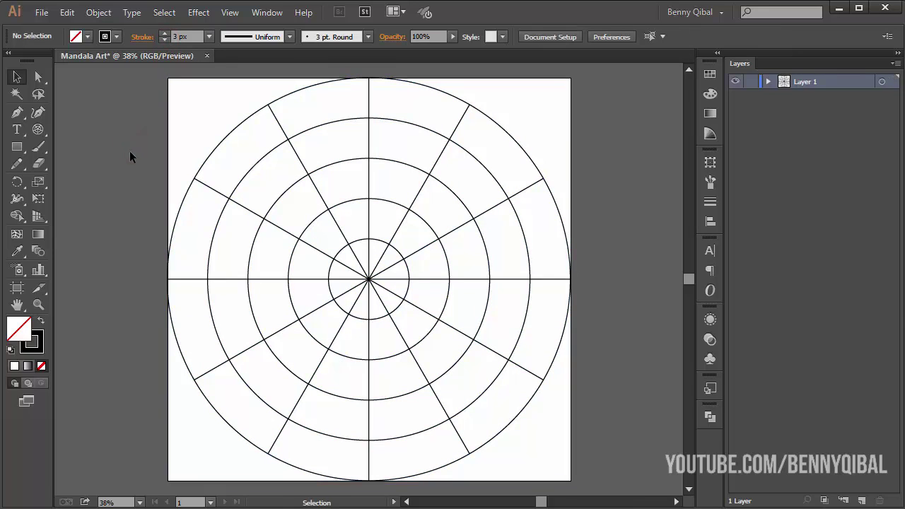
Step: Thin the grid lines further to 1 px and bring the whole grid back into view
click(205, 159)
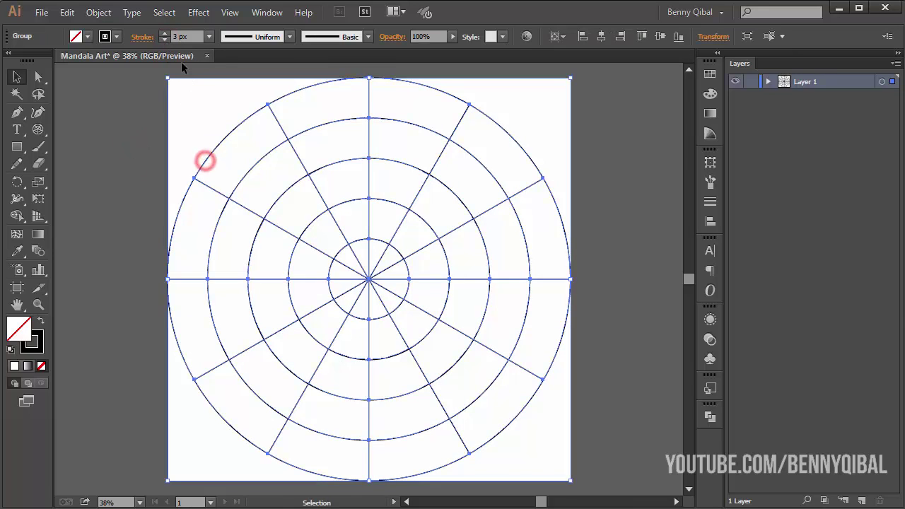
click(167, 39)
click(167, 39)
click(132, 127)
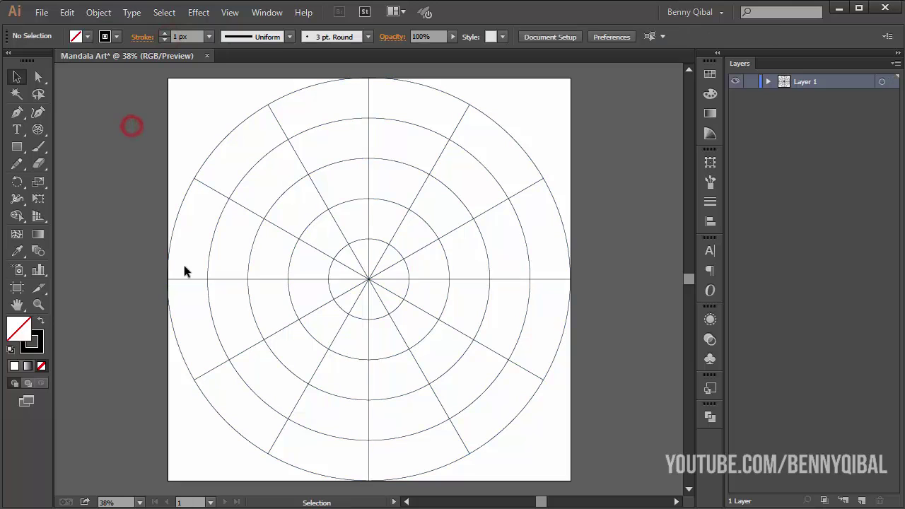
scroll(375, 290, up, 4)
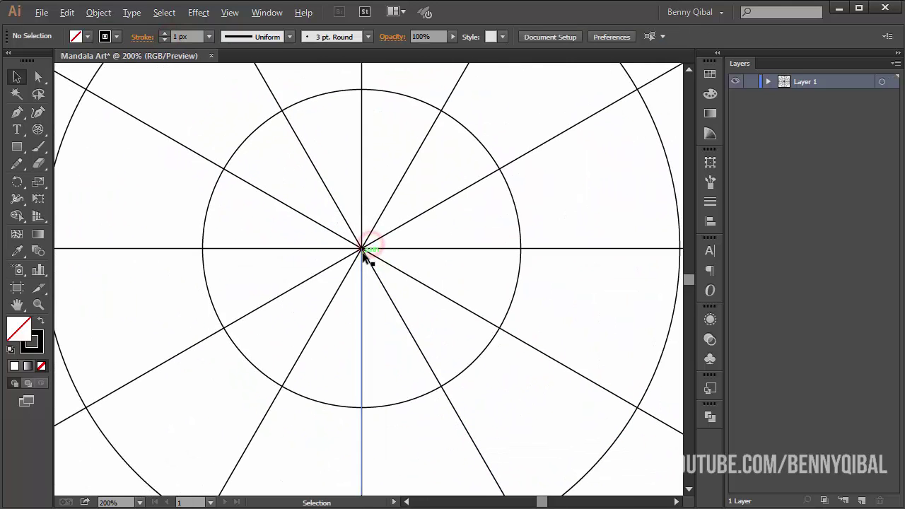
scroll(365, 255, up, 5)
scroll(363, 252, down, 5)
scroll(362, 251, down, 3)
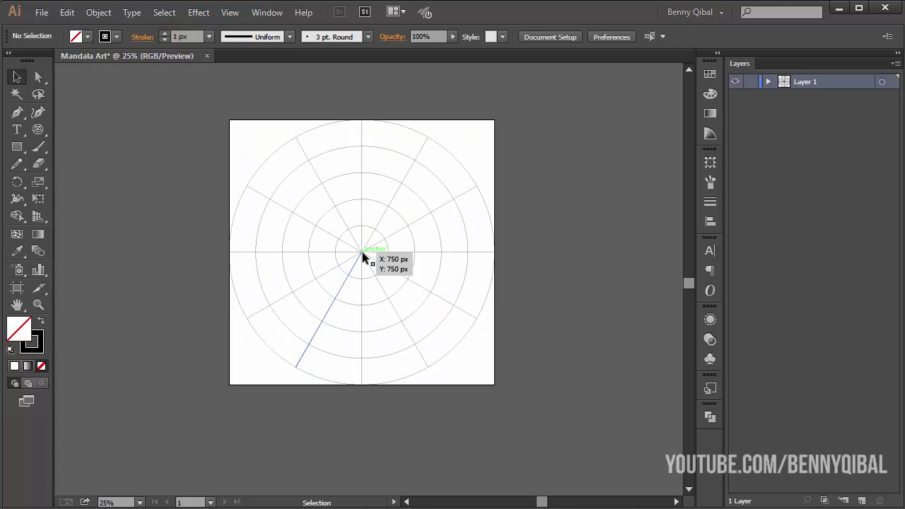
scroll(362, 252, up, 1)
drag(355, 245, 329, 235)
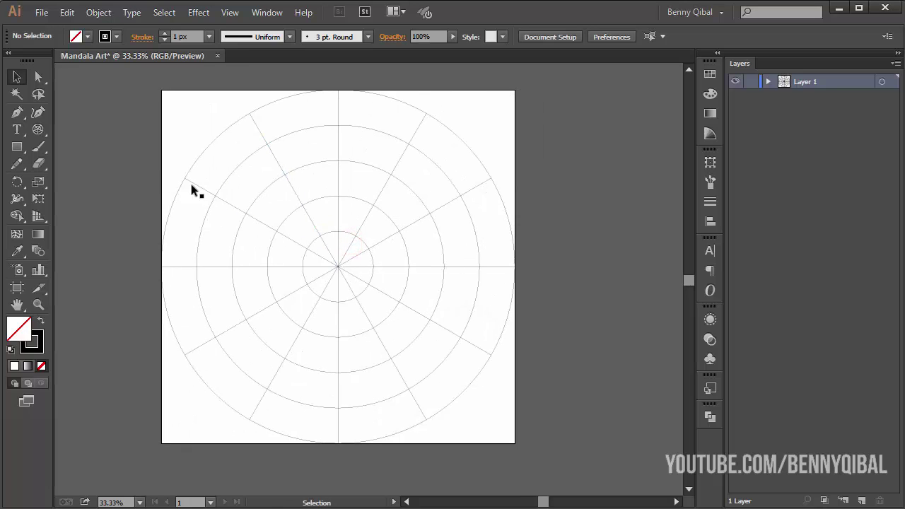
Step: In isolation mode, scale the radial spokes up to about 1578 px, past the outer circle
click(17, 76)
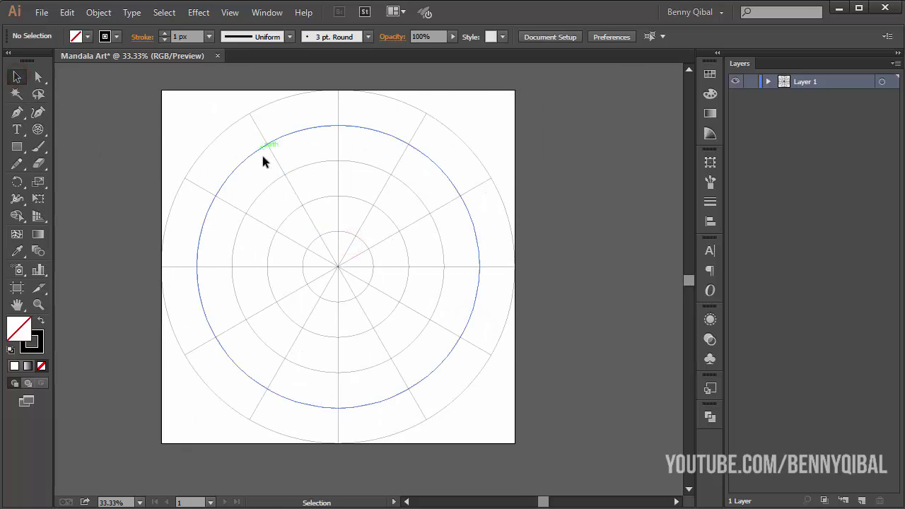
ctrl+click(318, 196)
click(323, 186)
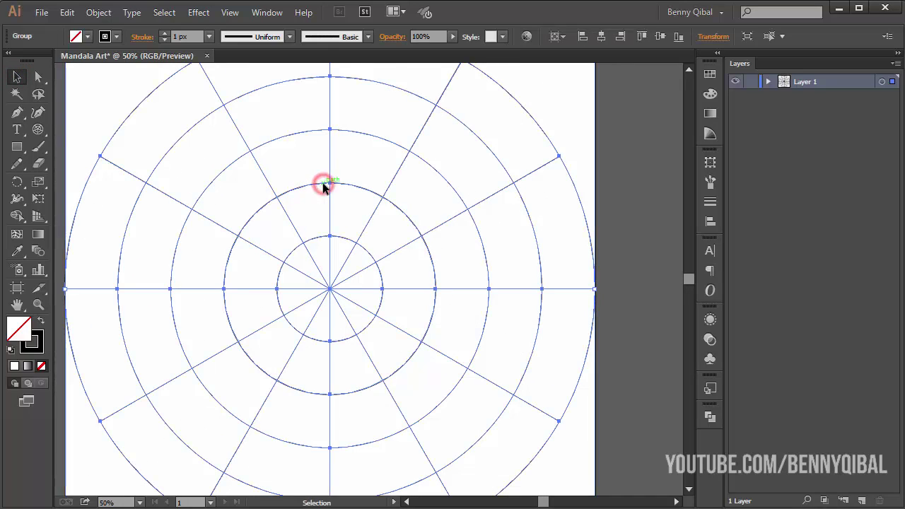
scroll(382, 249, down, 1)
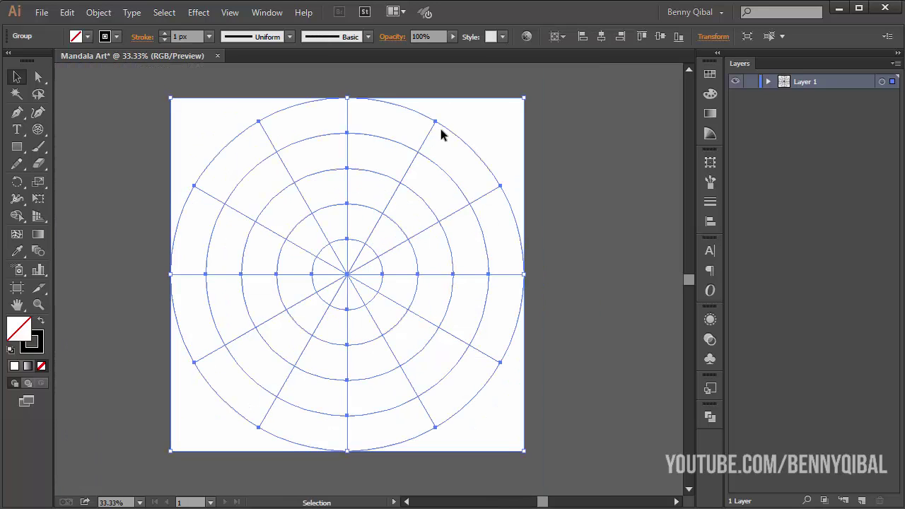
double_click(426, 139)
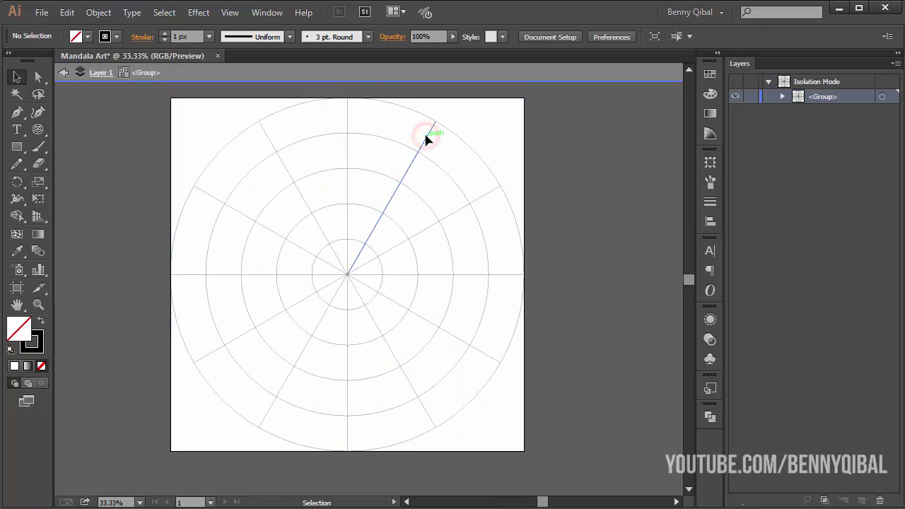
click(347, 116)
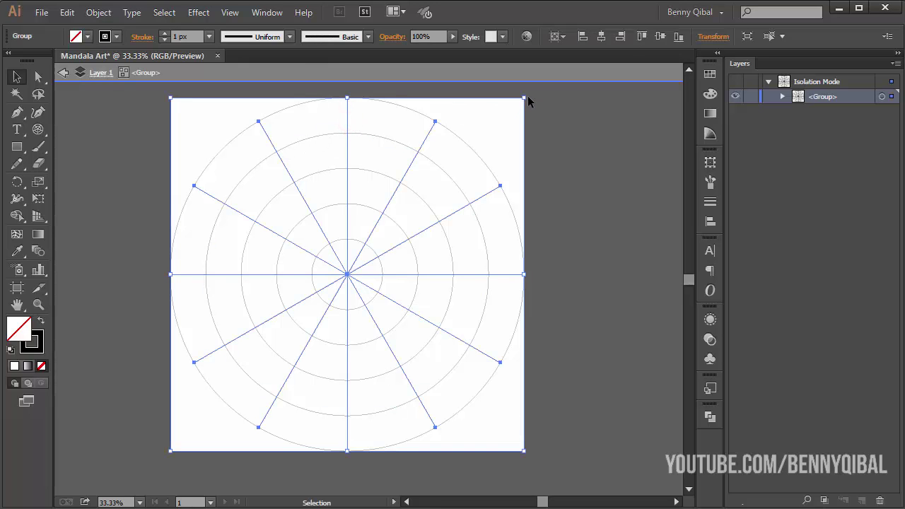
mouse_move(527, 97)
mouse_down()
mouse_move(546, 90)
mouse_move(542, 83)
mouse_up()
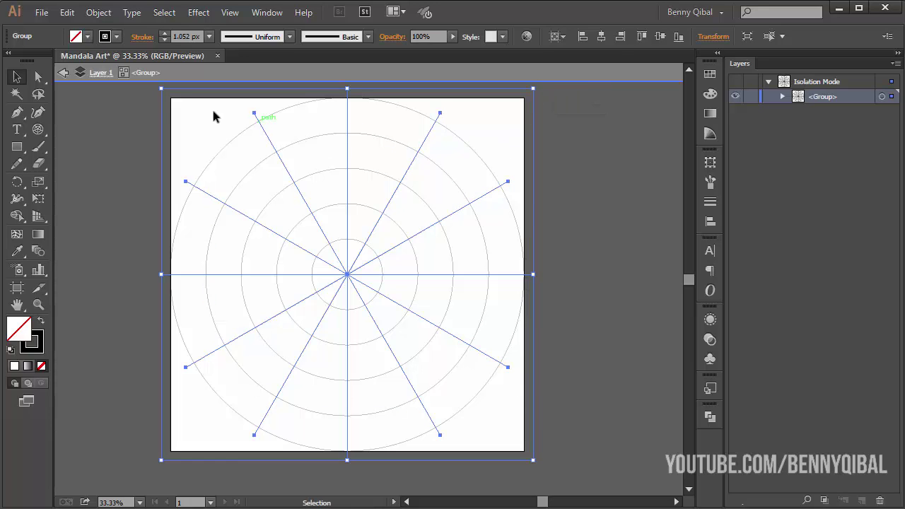
click(65, 74)
click(63, 72)
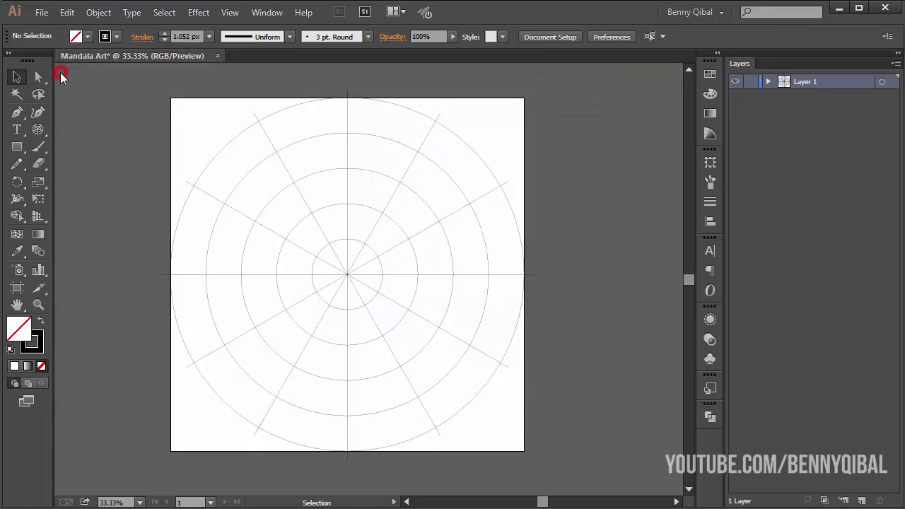
Step: Open the Pathfinder panel and Divide the selected grid at every intersection
click(264, 160)
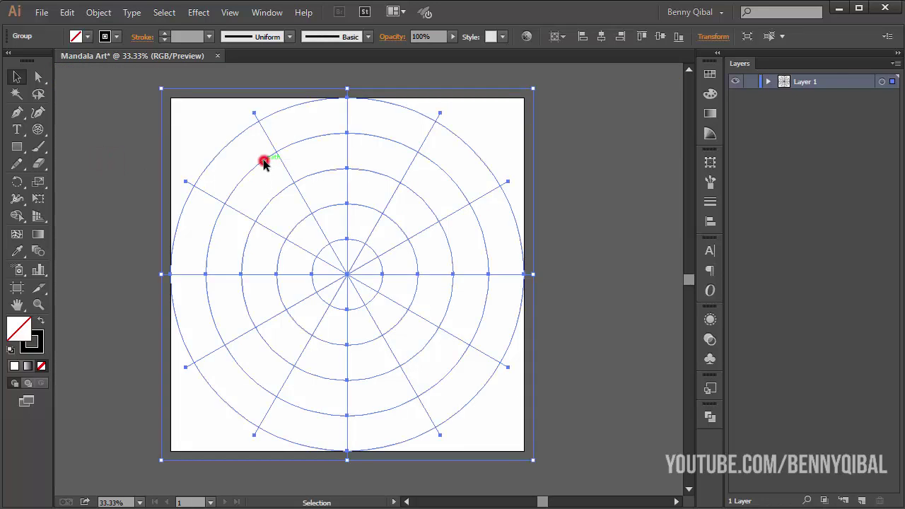
click(268, 12)
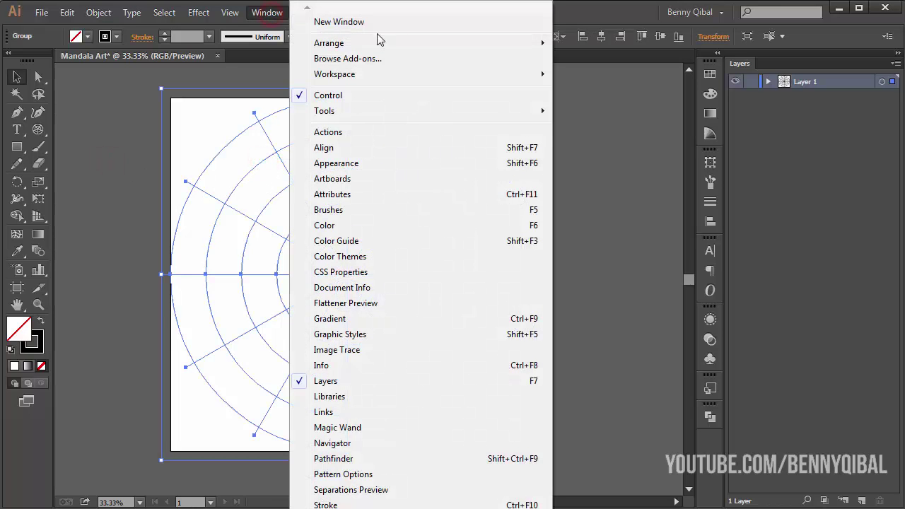
click(332, 458)
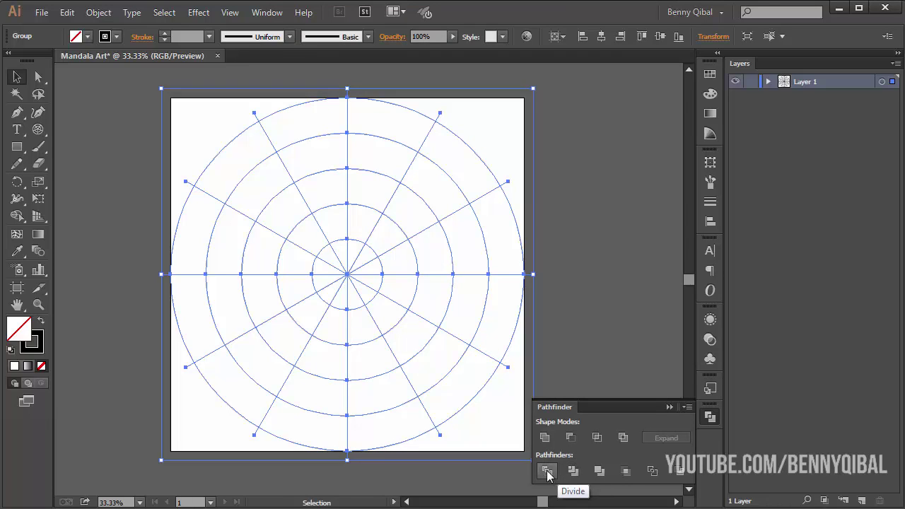
click(571, 472)
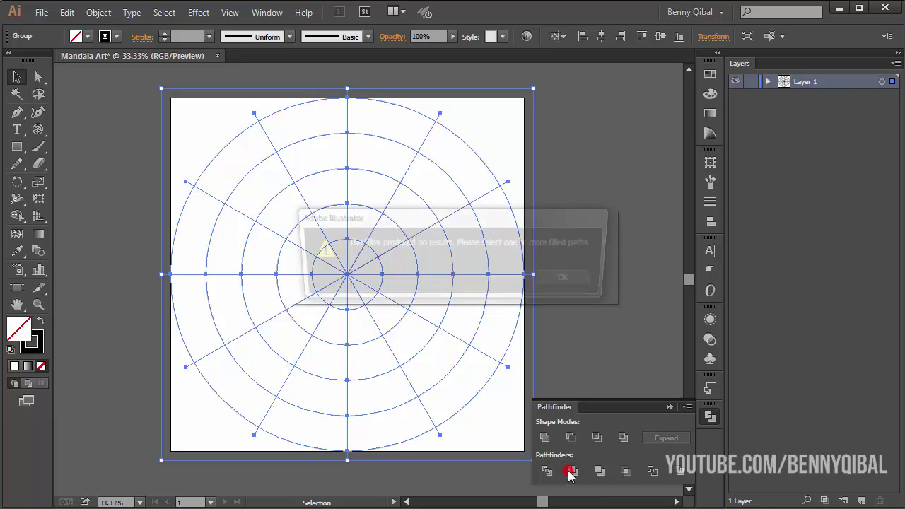
click(574, 281)
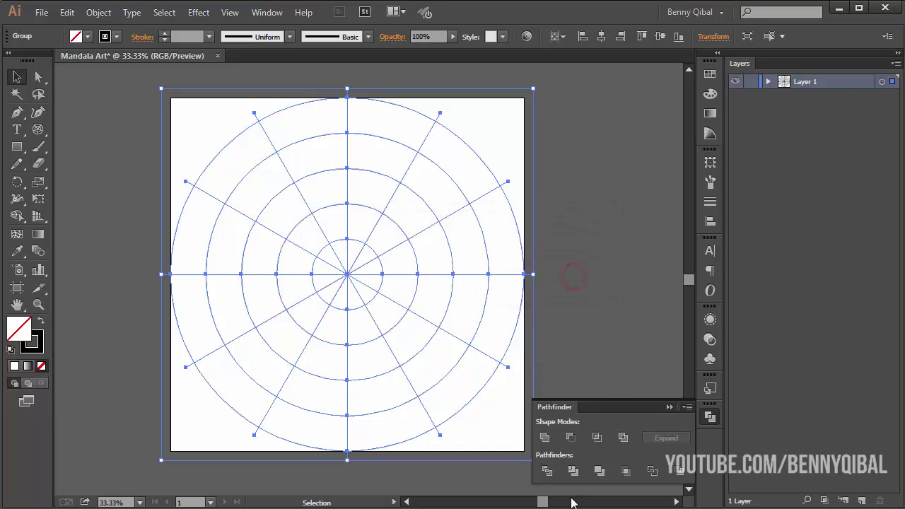
click(548, 472)
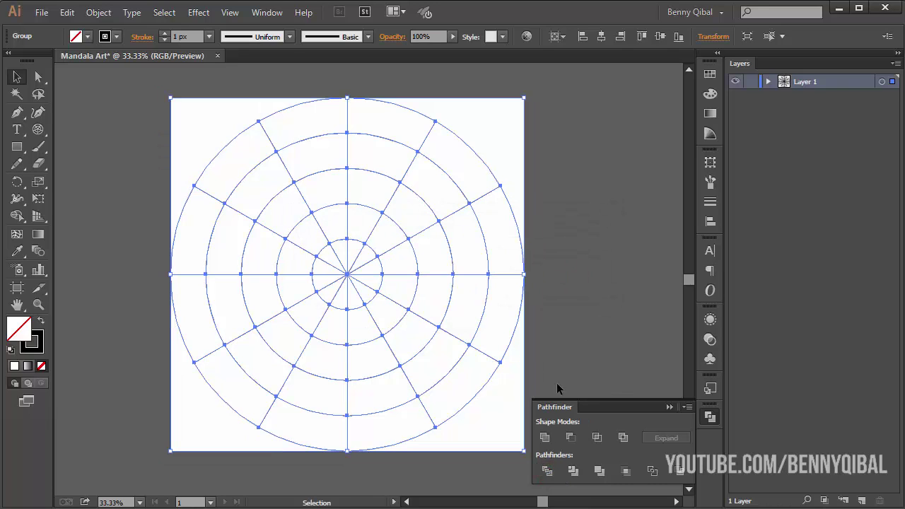
Step: Ungroup the divided grid into separately selectable cell pieces
click(564, 315)
click(441, 215)
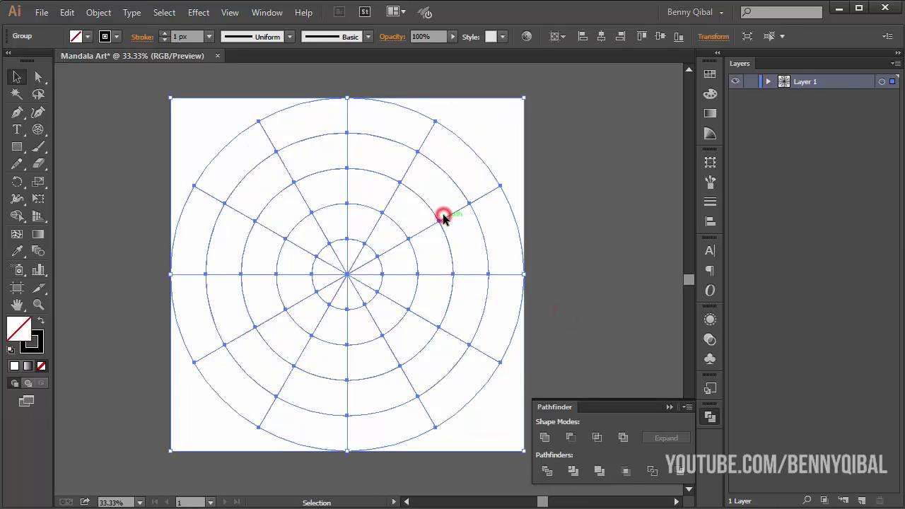
click(670, 408)
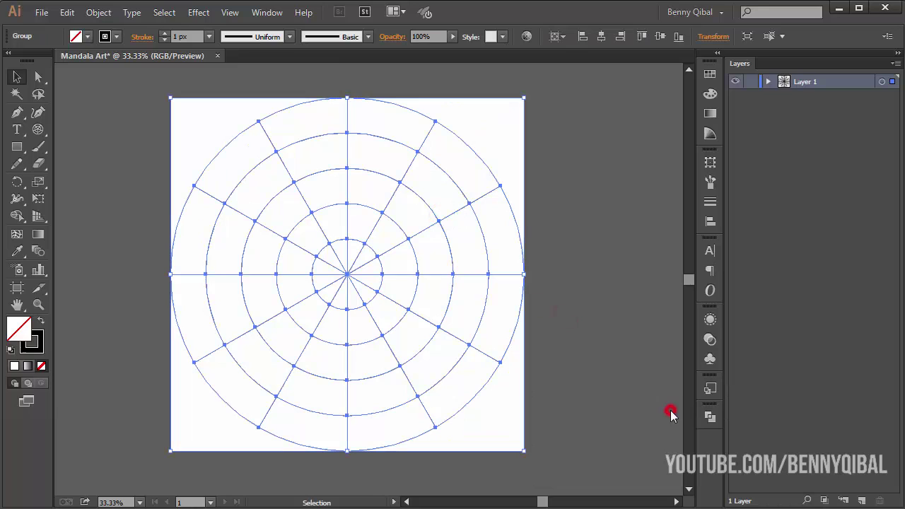
right_click(431, 227)
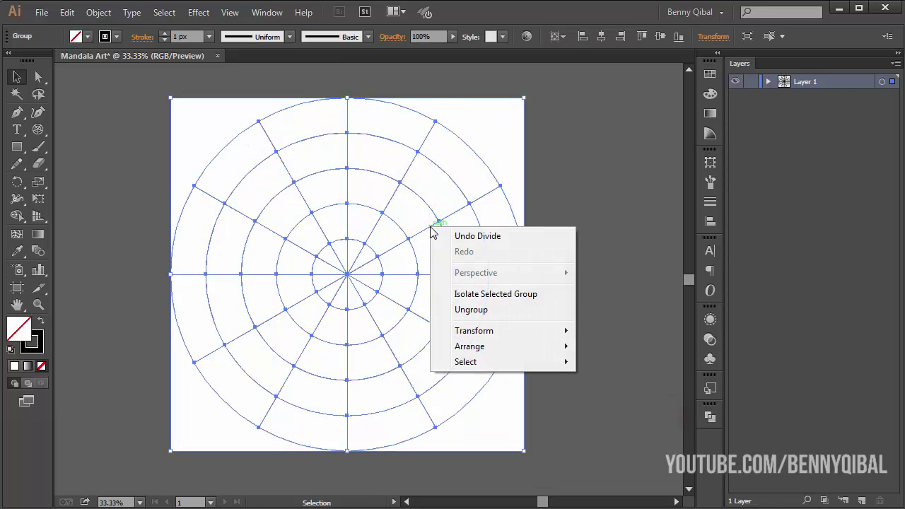
click(493, 309)
click(570, 249)
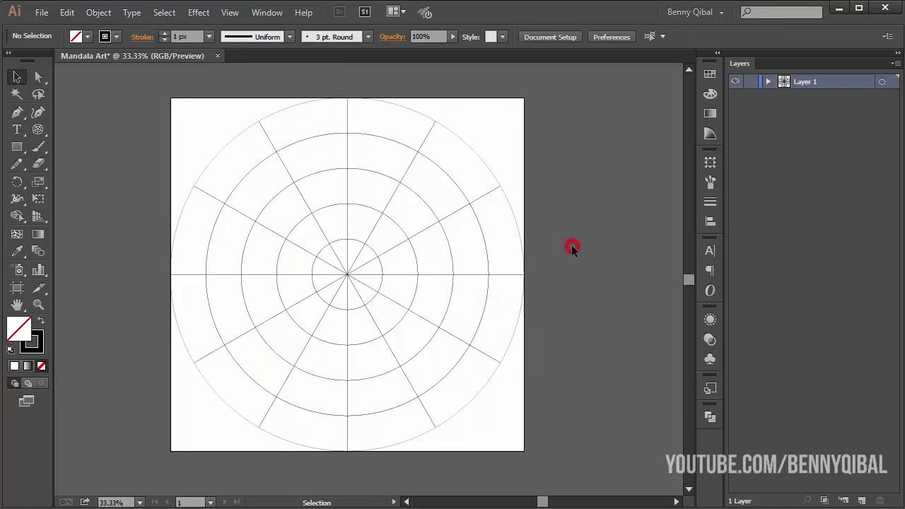
click(469, 129)
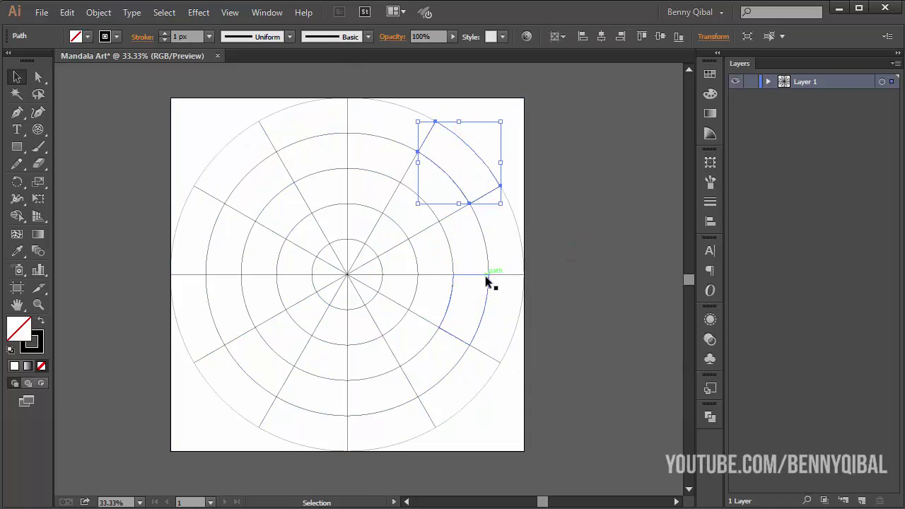
Step: Clear the entire right half of the divided grid
drag(485, 273, 398, 274)
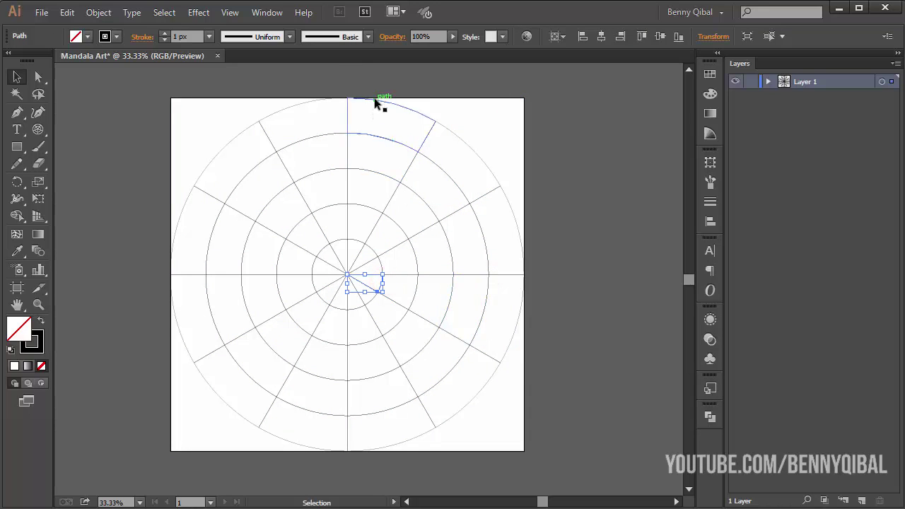
drag(366, 87, 573, 457)
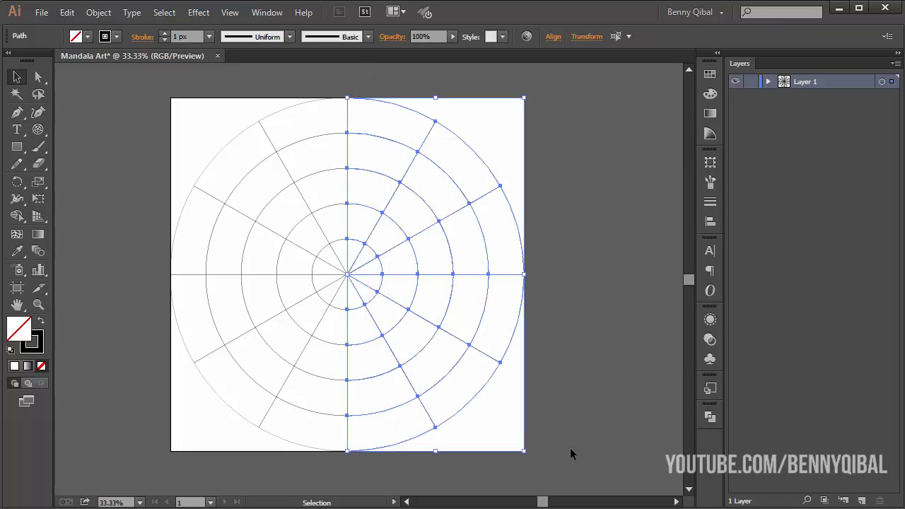
click(67, 12)
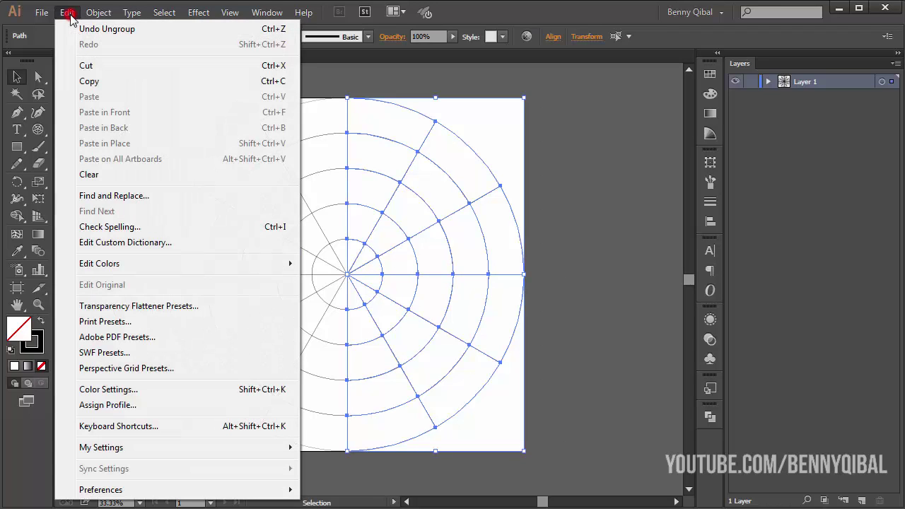
click(105, 178)
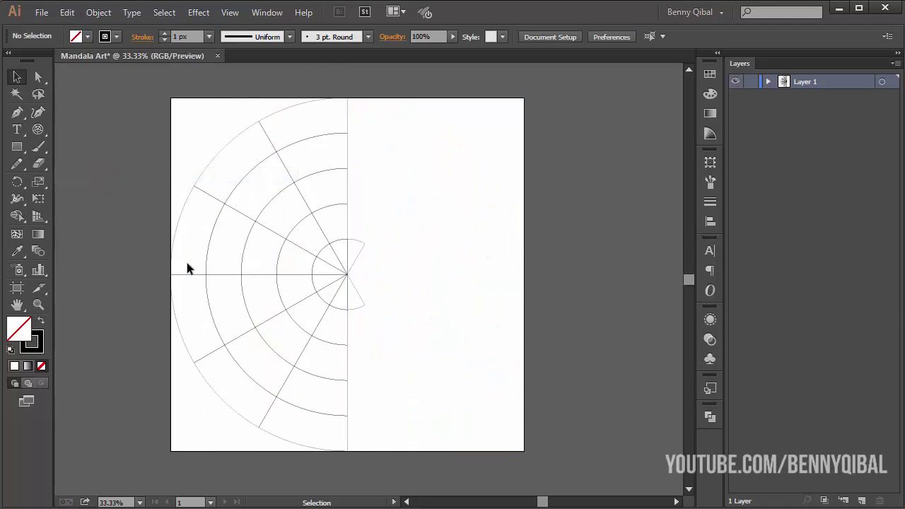
Step: Delete the remaining left-side and lower fan segments, keeping one upper-left wedge
drag(355, 225, 409, 343)
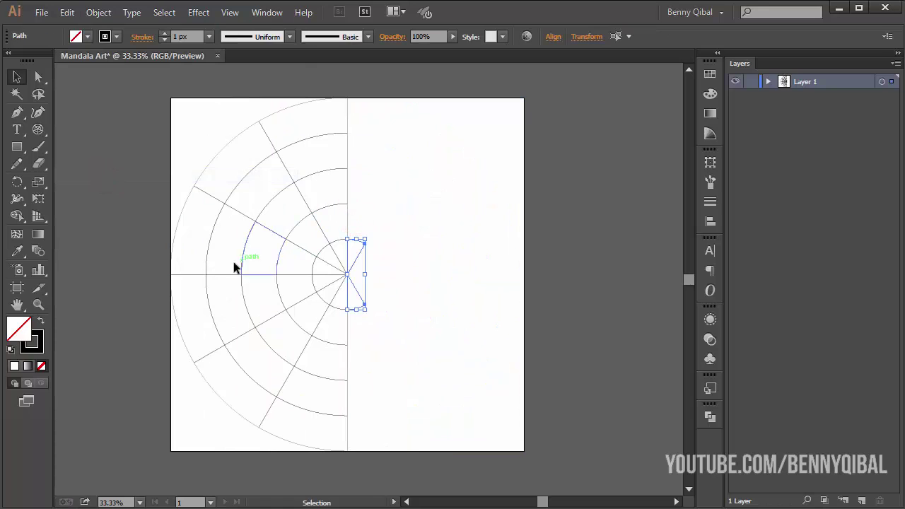
drag(154, 268, 302, 405)
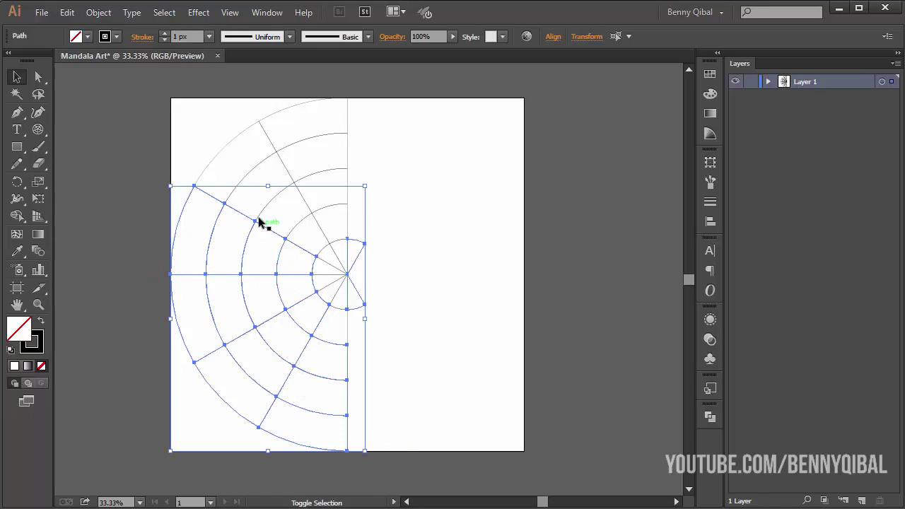
drag(212, 140, 297, 283)
click(444, 238)
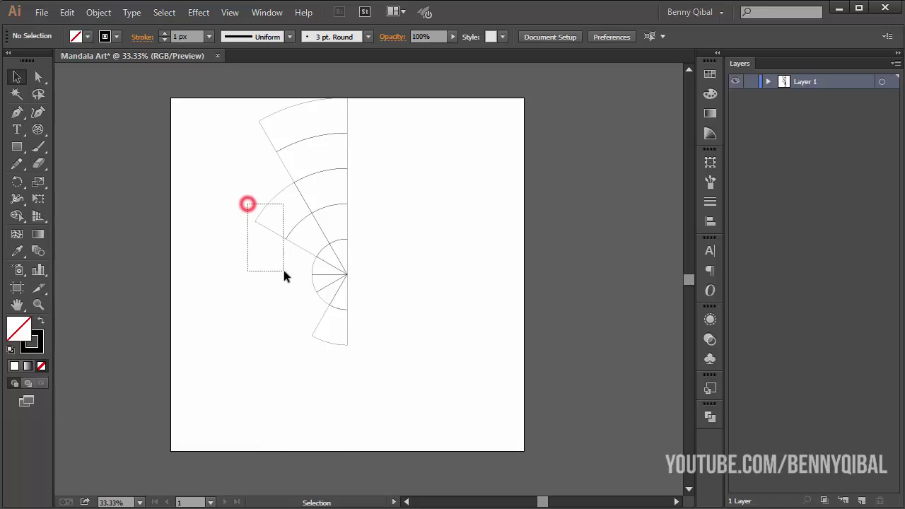
key(Delete)
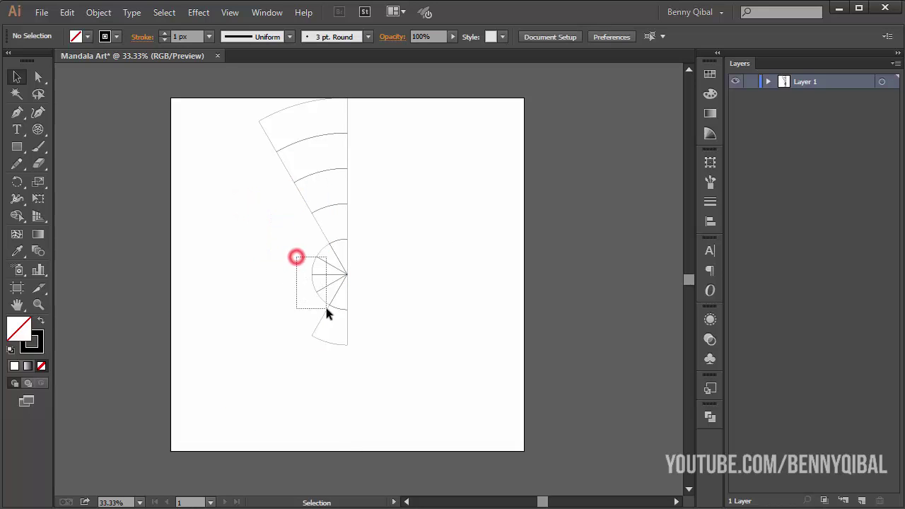
drag(327, 314, 374, 355)
key(Delete)
key(Delete)
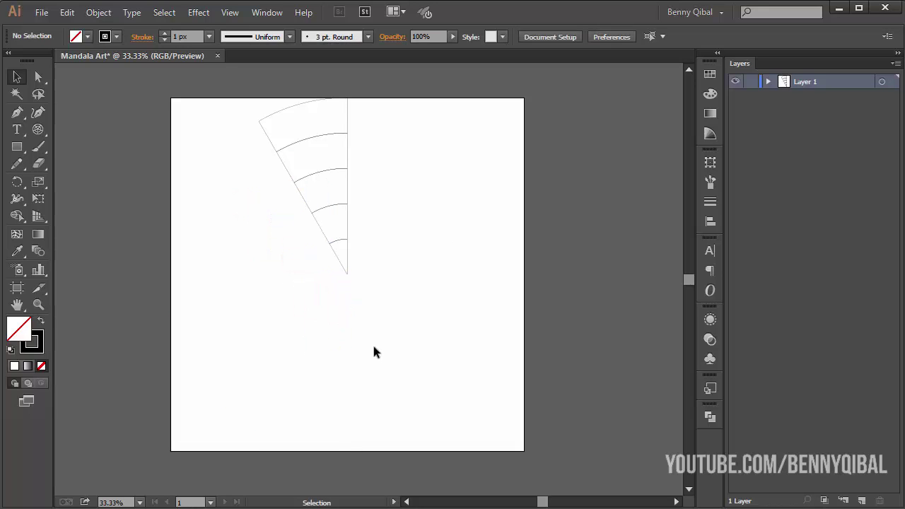
Step: Zoom in on the remaining five-cell wedge and check its band between the top arcs
scroll(309, 146, up, 1)
click(310, 160)
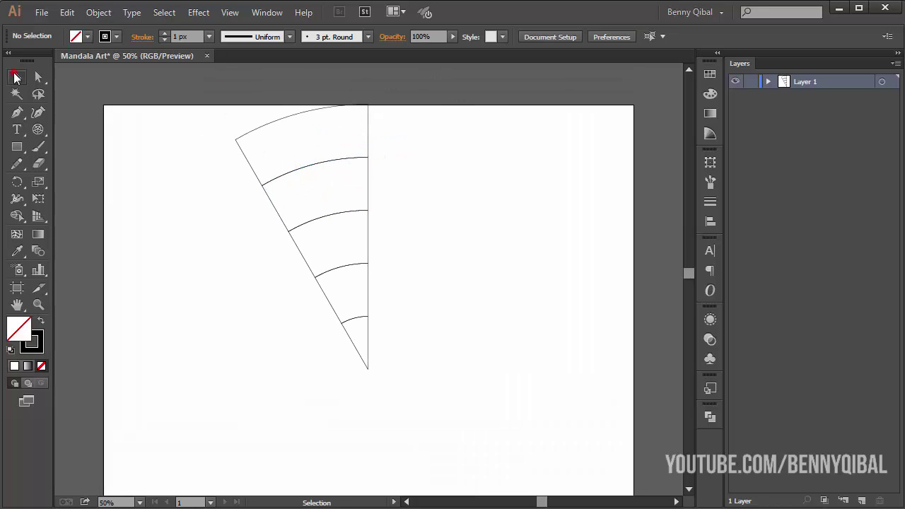
click(17, 76)
click(157, 201)
click(319, 162)
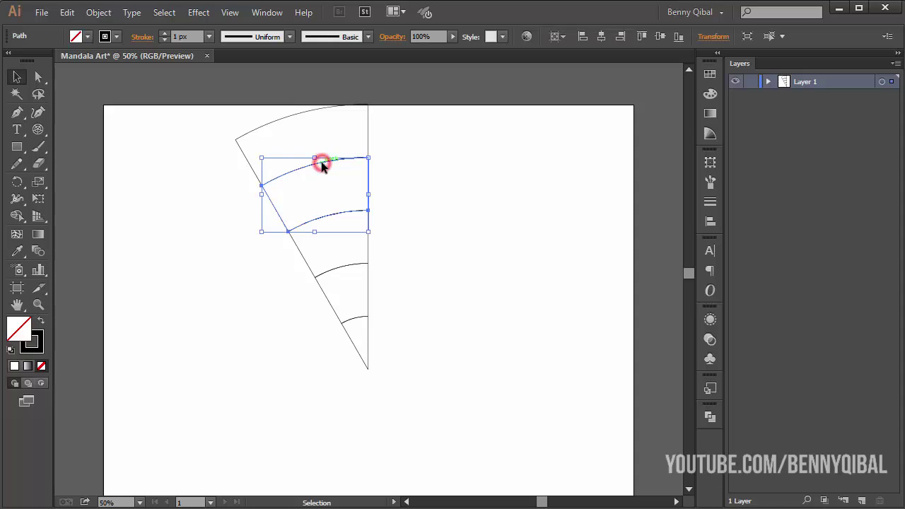
click(199, 125)
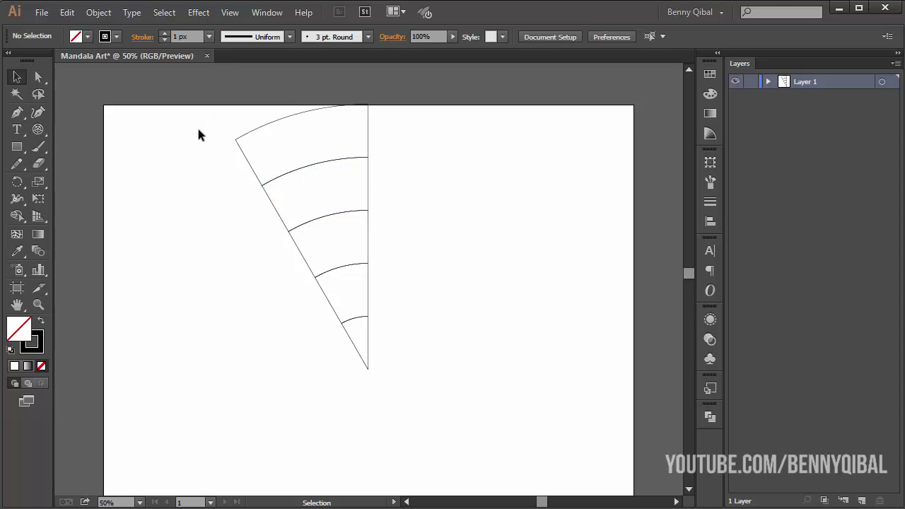
click(267, 13)
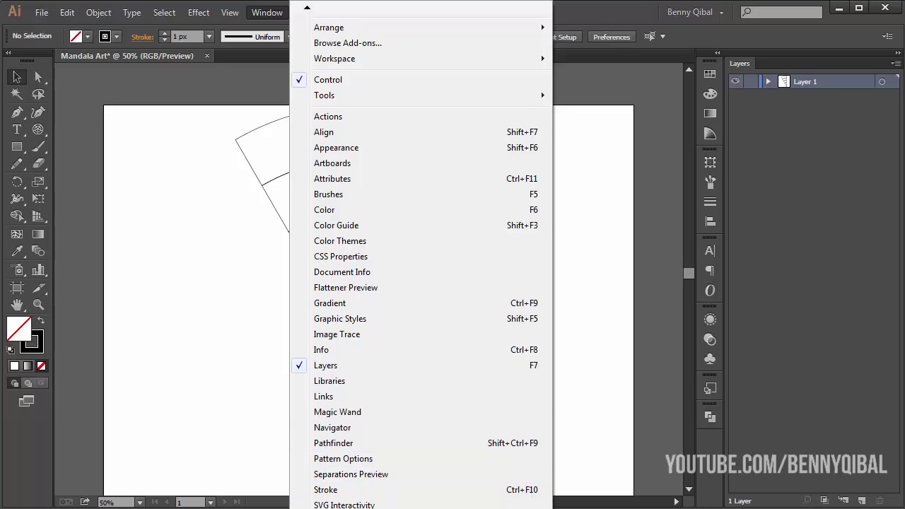
Step: Drag all the wedge paths into the Symbols panel as a Graphic symbol named Mandala
scroll(421, 283, down, 3)
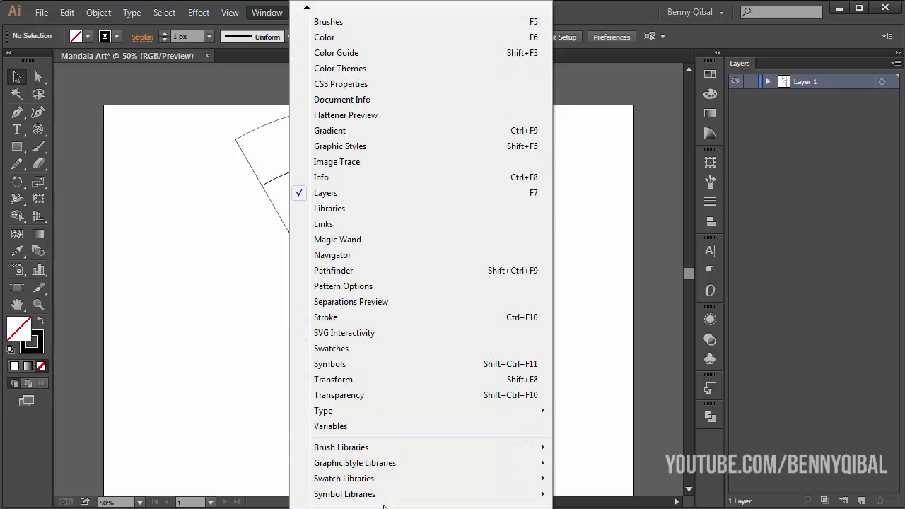
click(351, 368)
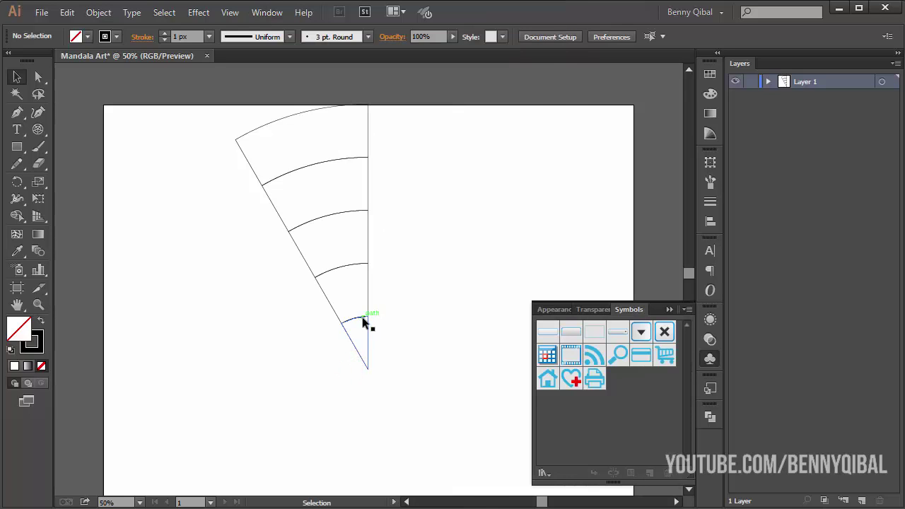
drag(224, 97, 411, 439)
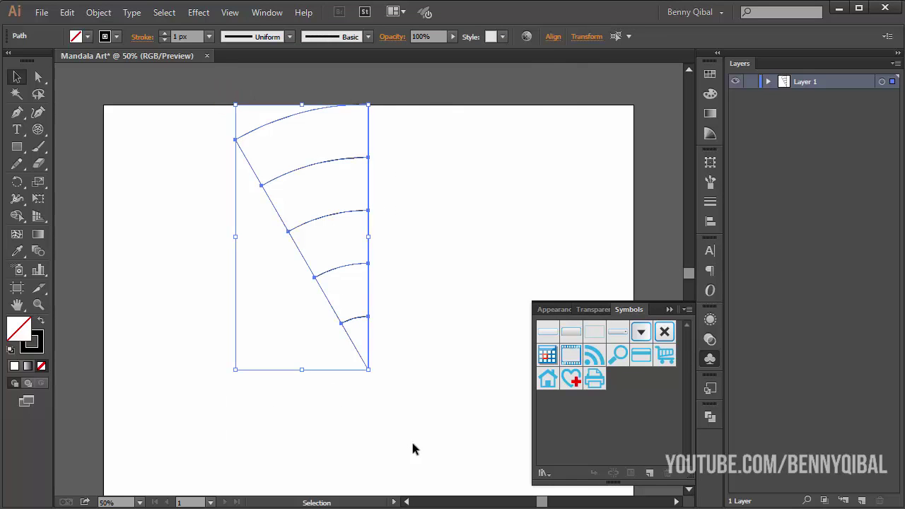
click(301, 225)
drag(335, 238, 631, 389)
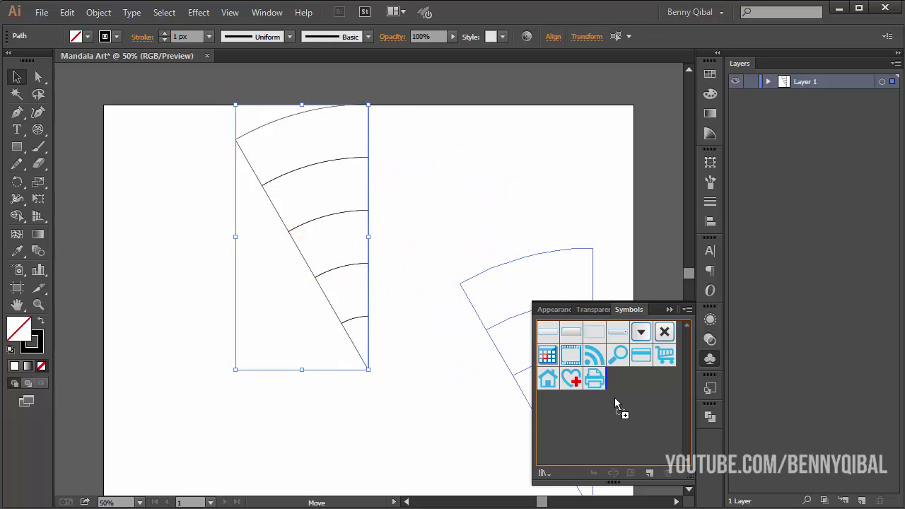
drag(631, 385, 626, 393)
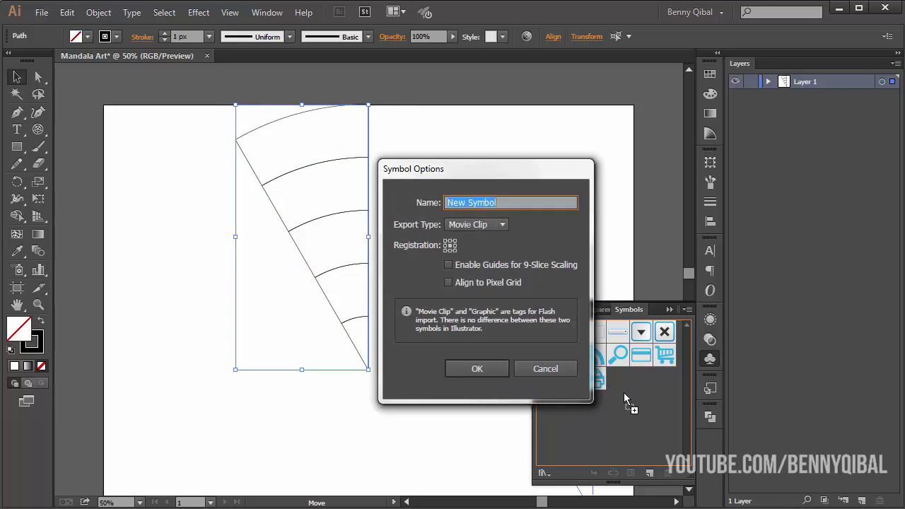
click(485, 225)
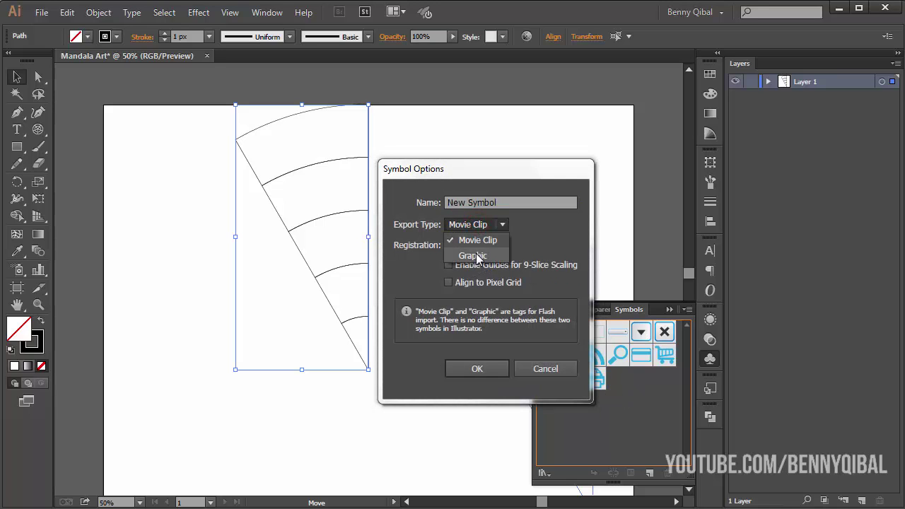
click(464, 257)
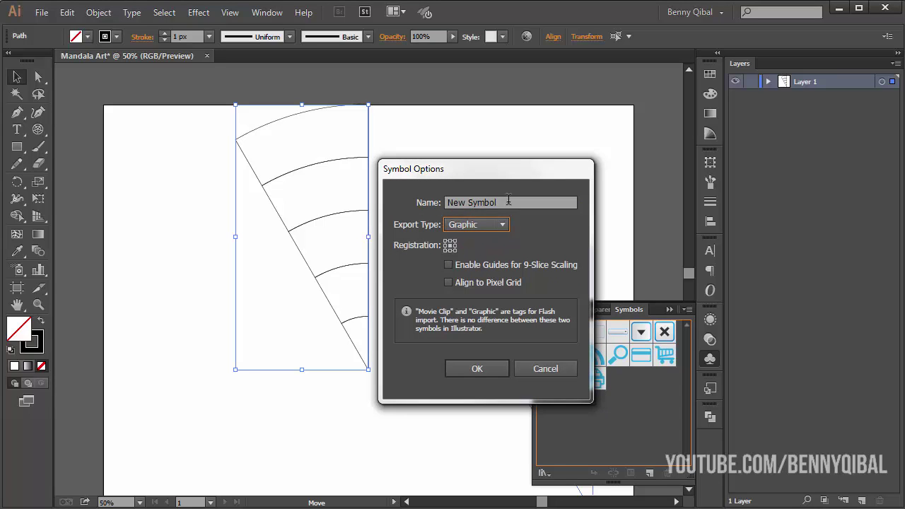
drag(508, 202, 428, 215)
text(Ma)
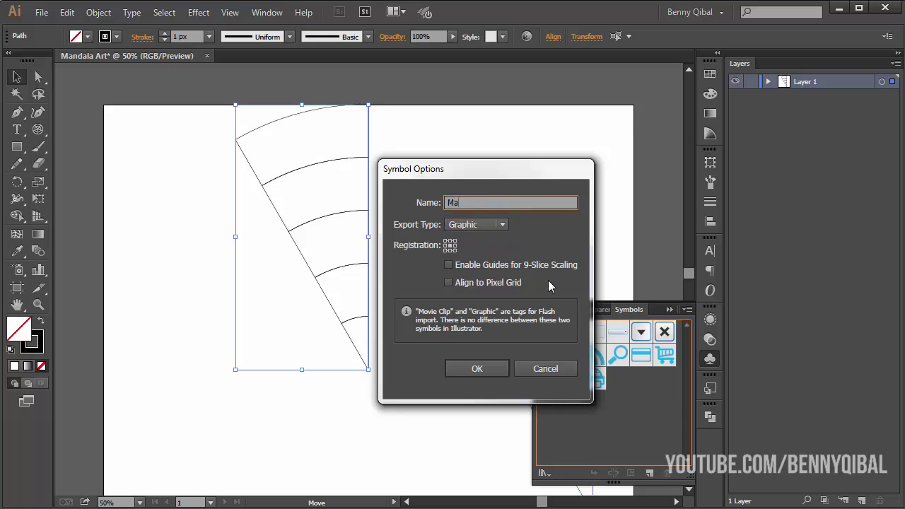
text(ndala)
click(473, 368)
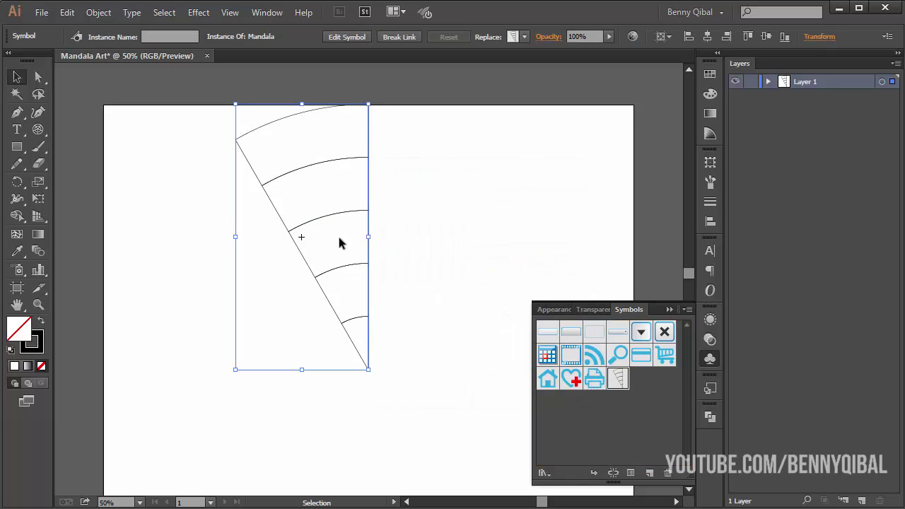
Step: Collapse the Symbols panel and double-click the wedge instance to edit the Mandala symbol
scroll(340, 250, up, 1)
drag(342, 273, 343, 248)
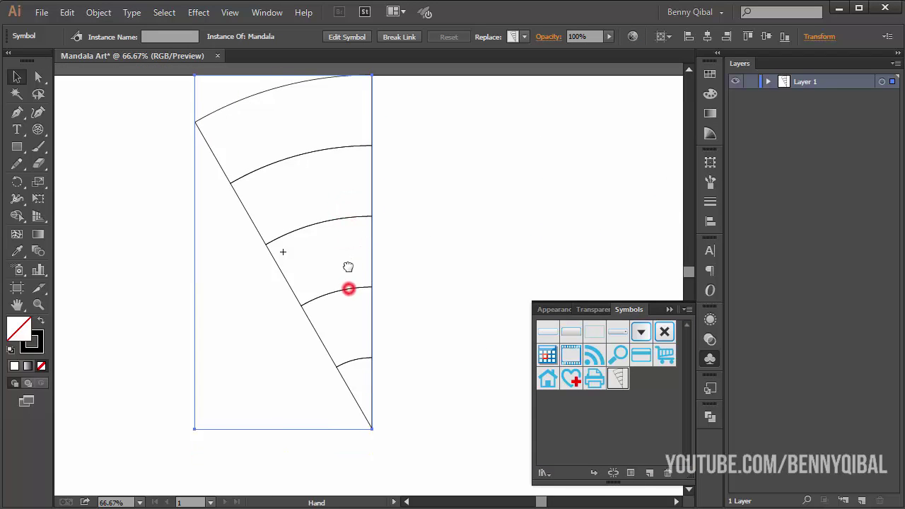
click(670, 309)
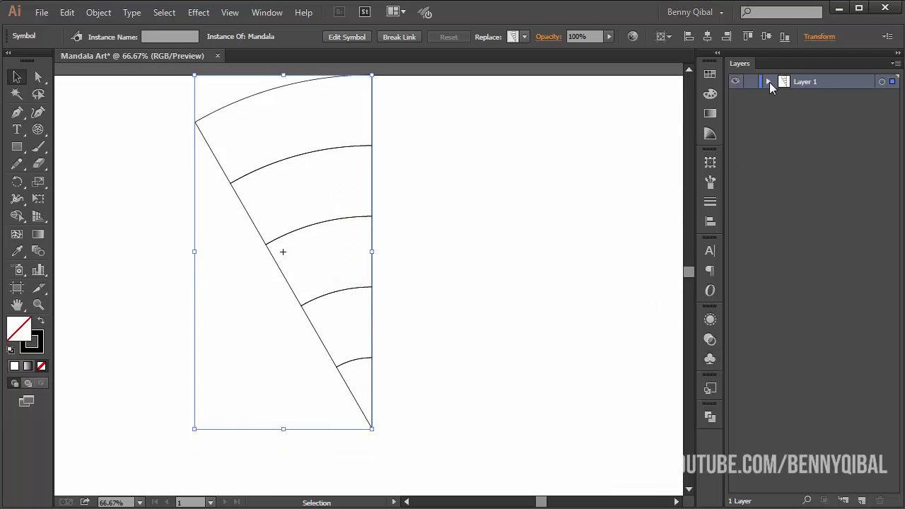
double_click(286, 160)
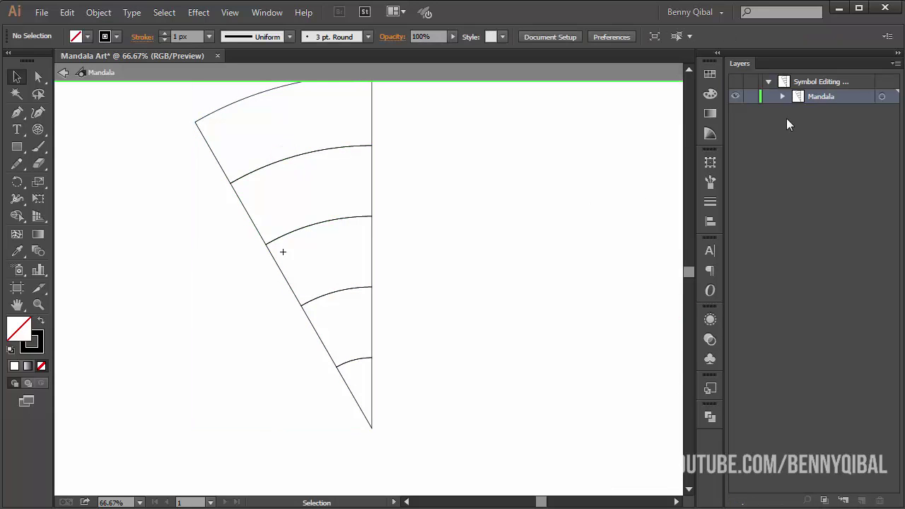
Step: Frame the wedge at actual size with its bottom point in view
drag(262, 144, 343, 171)
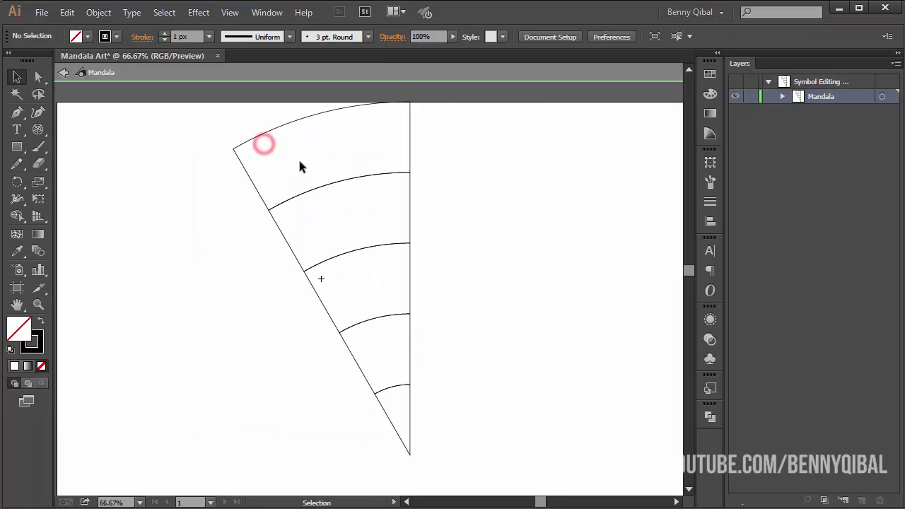
click(349, 198)
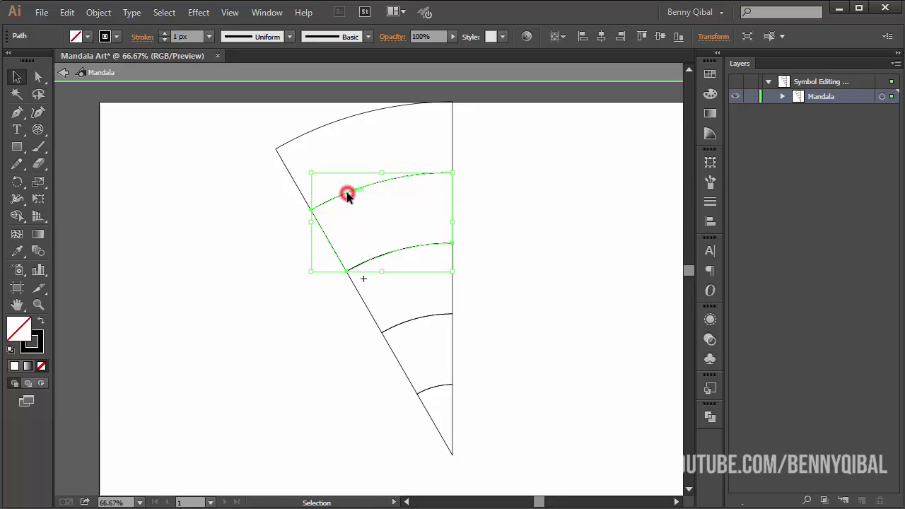
click(356, 150)
drag(393, 320, 383, 269)
key(ctrl+1)
drag(433, 378, 370, 295)
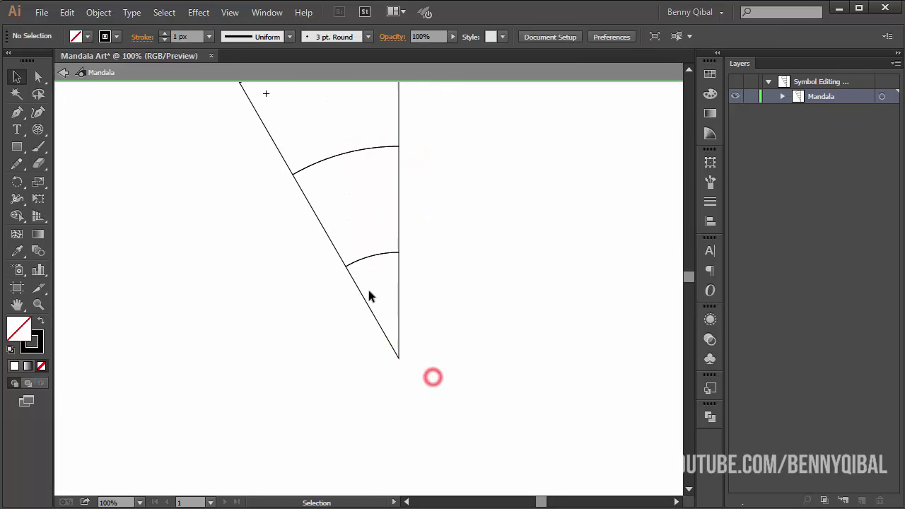
click(235, 14)
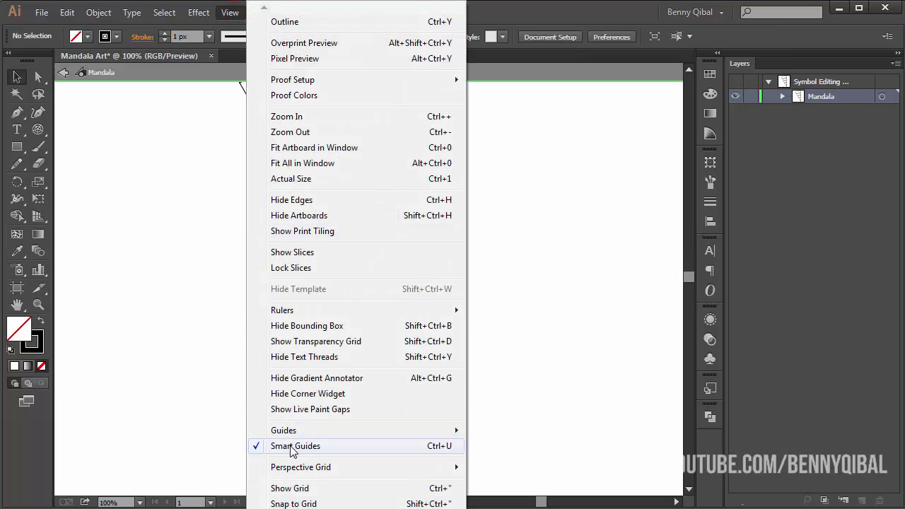
click(183, 322)
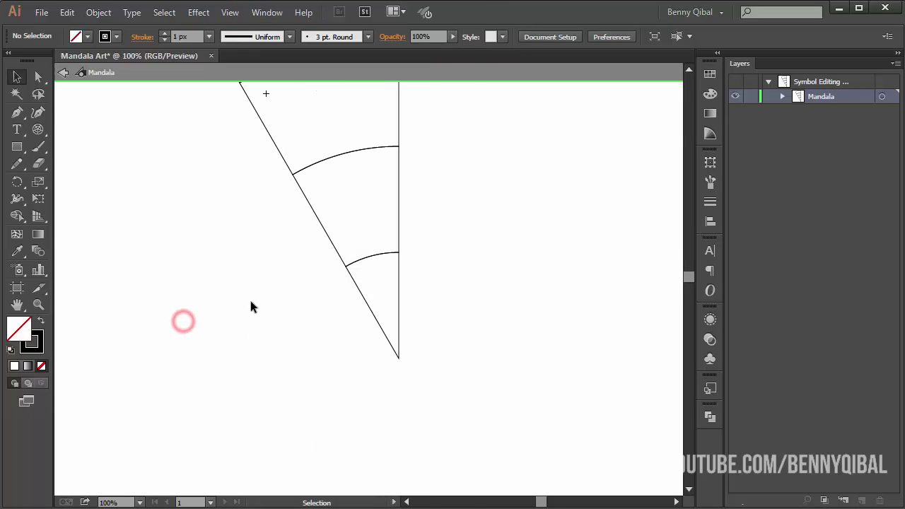
Step: Draw a circle centred on the wedge's bottom point and zoom in on it
click(18, 147)
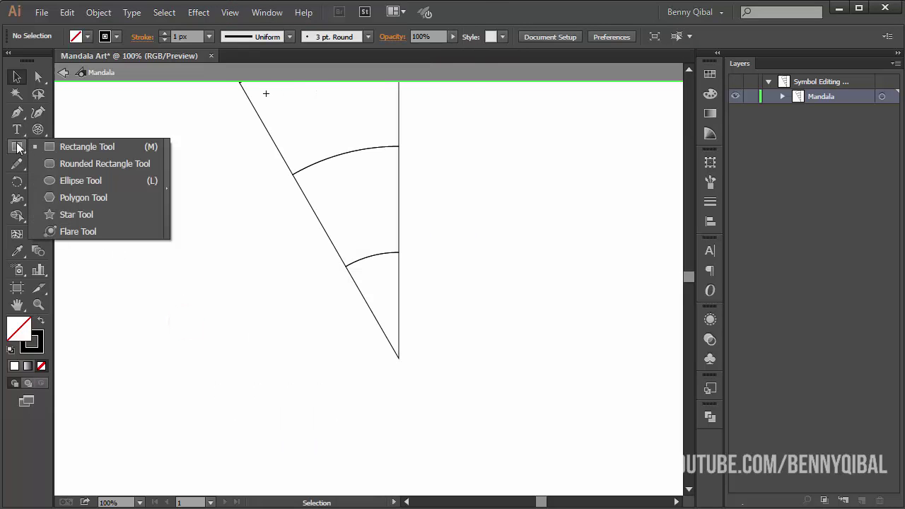
click(82, 180)
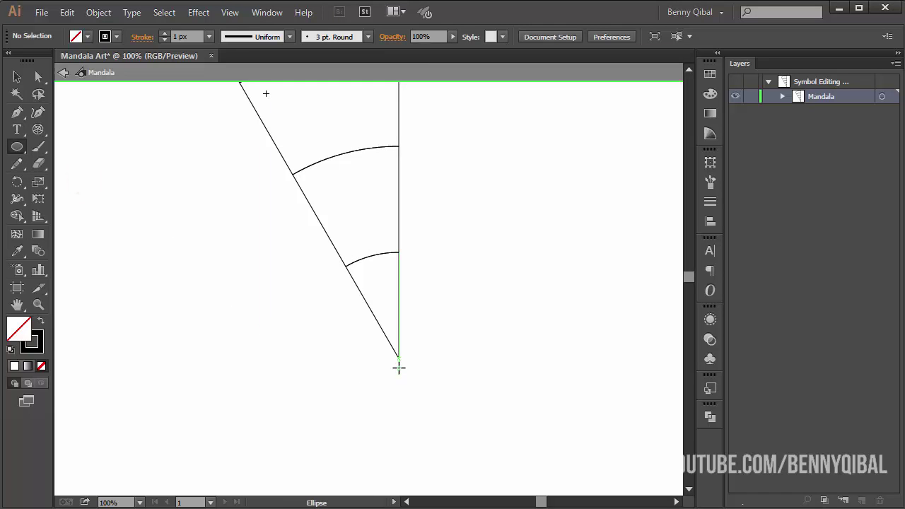
drag(398, 359, 436, 396)
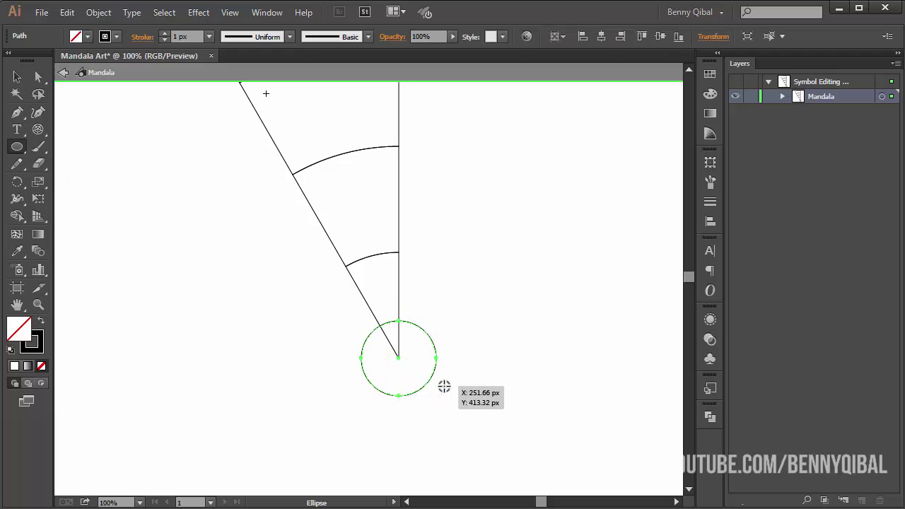
scroll(395, 364, up, 1)
scroll(394, 364, up, 1)
drag(427, 356, 381, 301)
scroll(358, 259, up, 1)
mouse_move(360, 259)
mouse_down()
mouse_move(385, 287)
mouse_move(376, 319)
mouse_move(363, 309)
mouse_move(355, 322)
mouse_up()
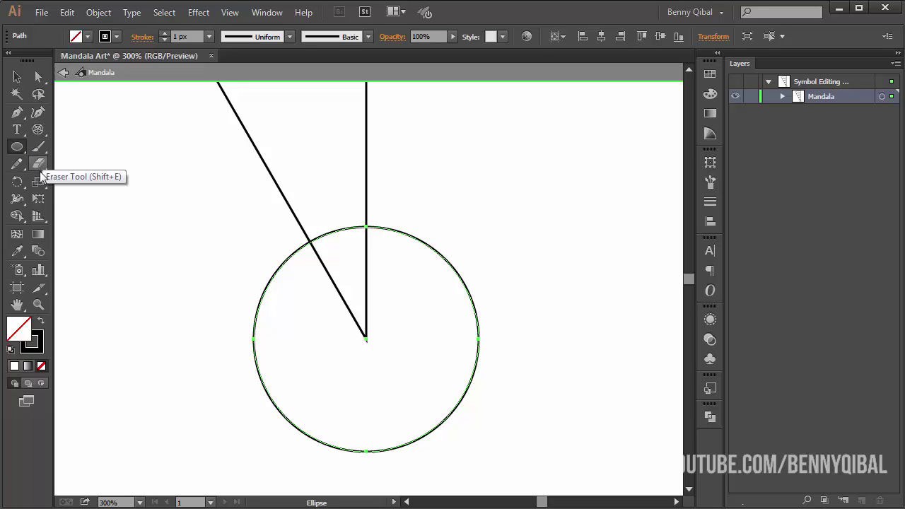
Step: Cut the circle with Scissors where it crosses the wedge's diagonal and vertical edges
key(c)
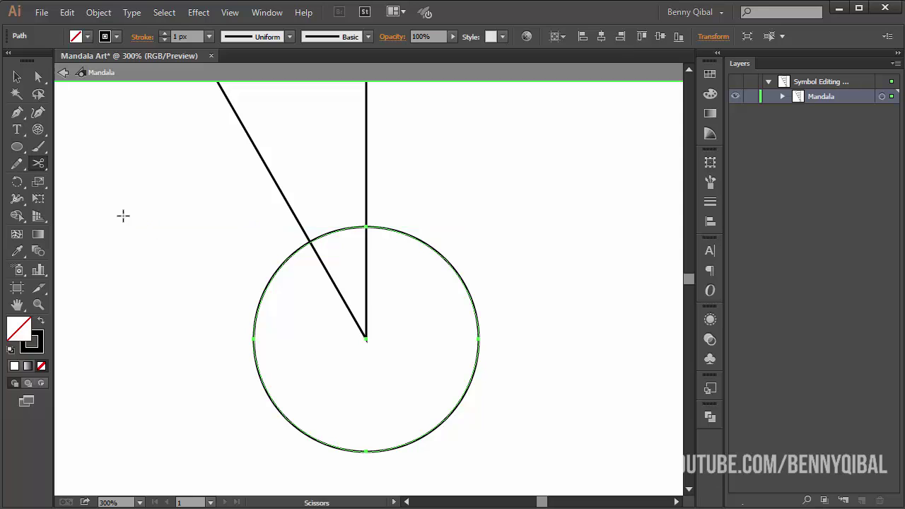
click(39, 166)
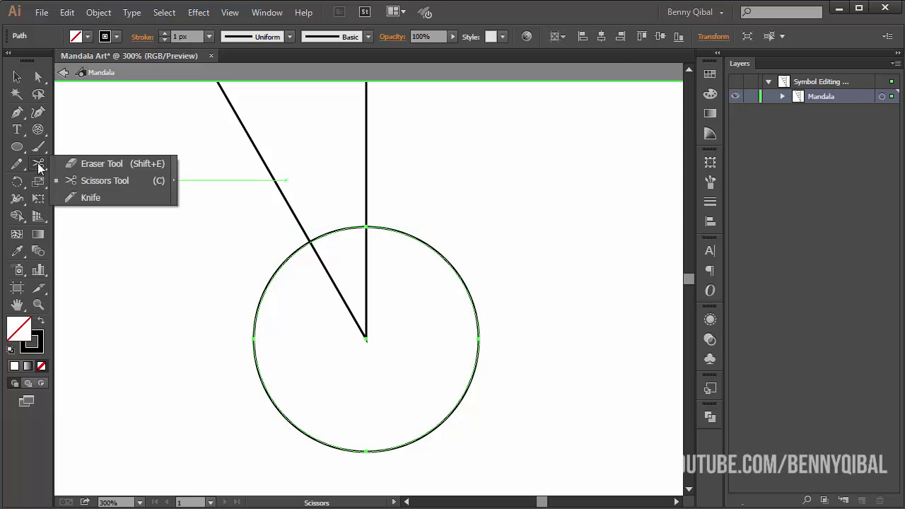
click(104, 182)
scroll(354, 283, up, 1)
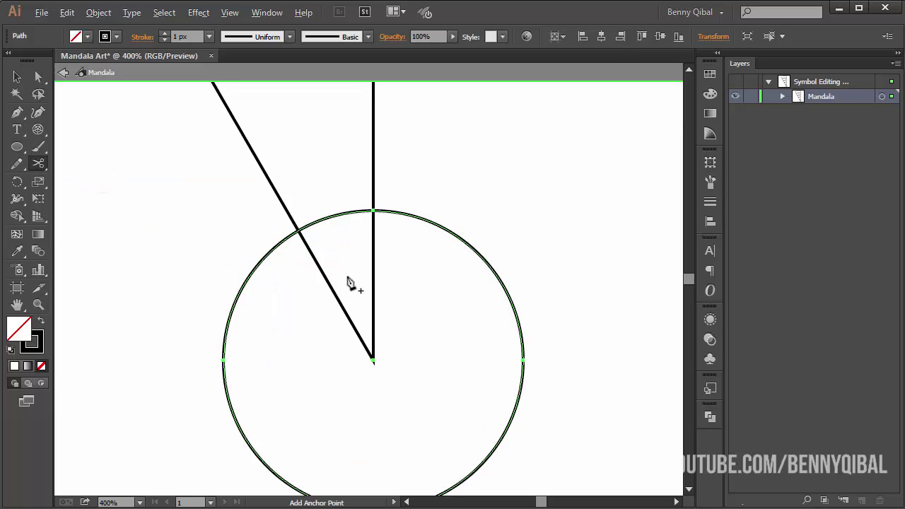
click(299, 189)
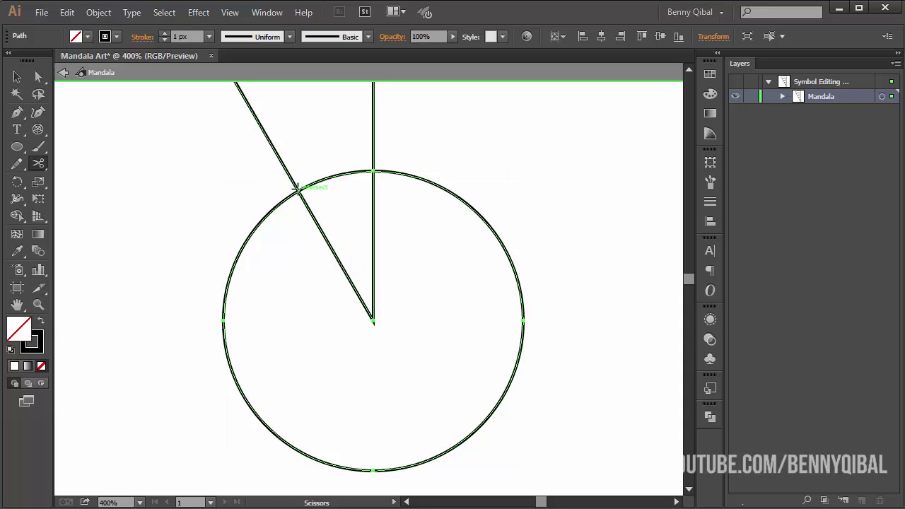
click(299, 190)
scroll(376, 202, up, 2)
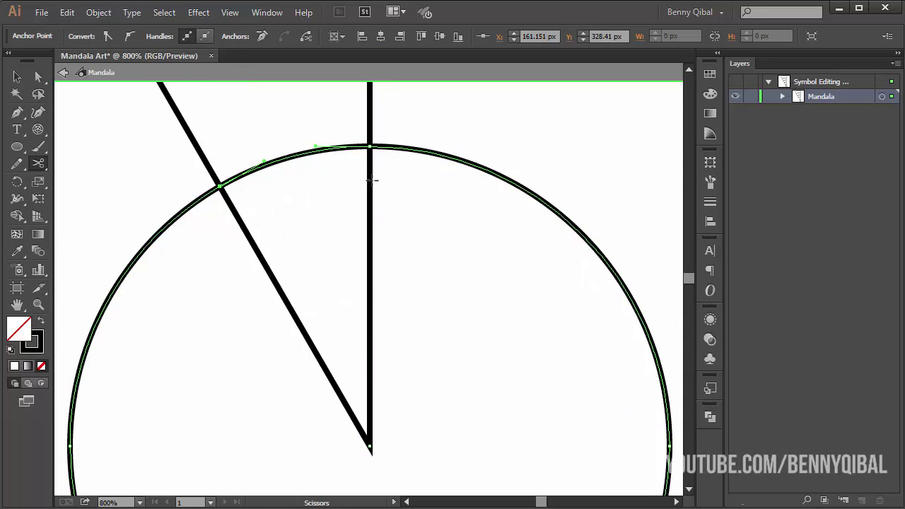
click(369, 146)
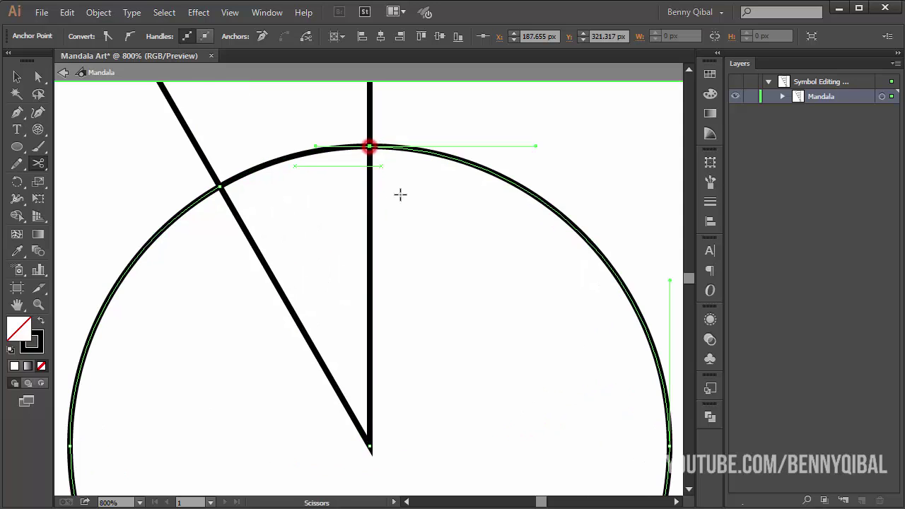
scroll(398, 212, down, 1)
click(491, 196)
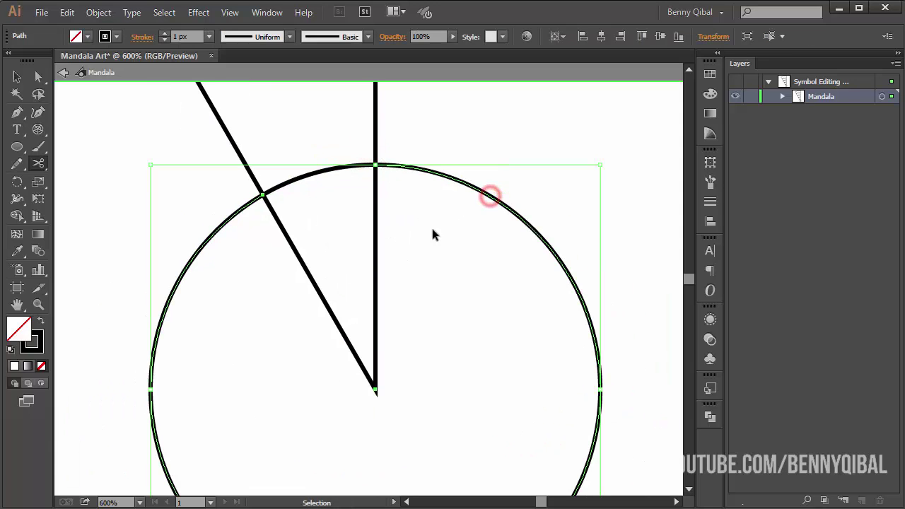
scroll(408, 251, down, 2)
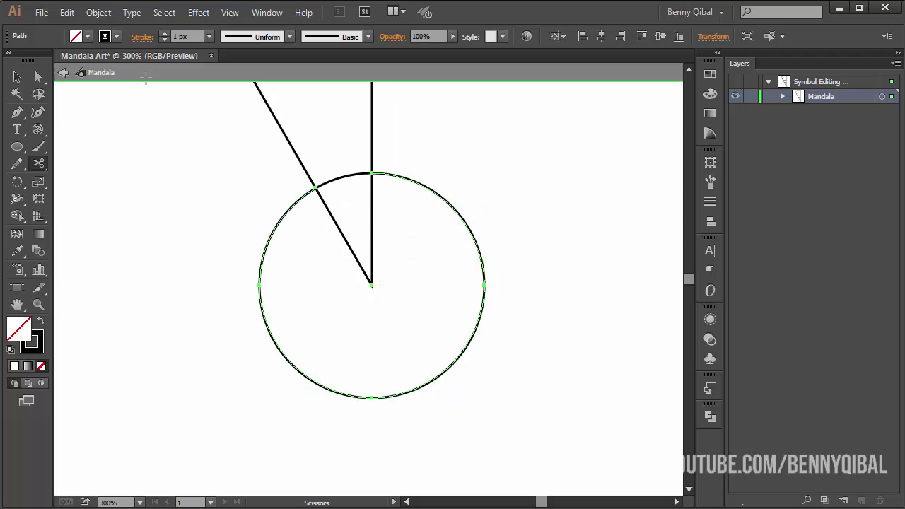
Step: Clear the leftover circle arcs and select the small arc near the wedge point
click(67, 12)
click(140, 176)
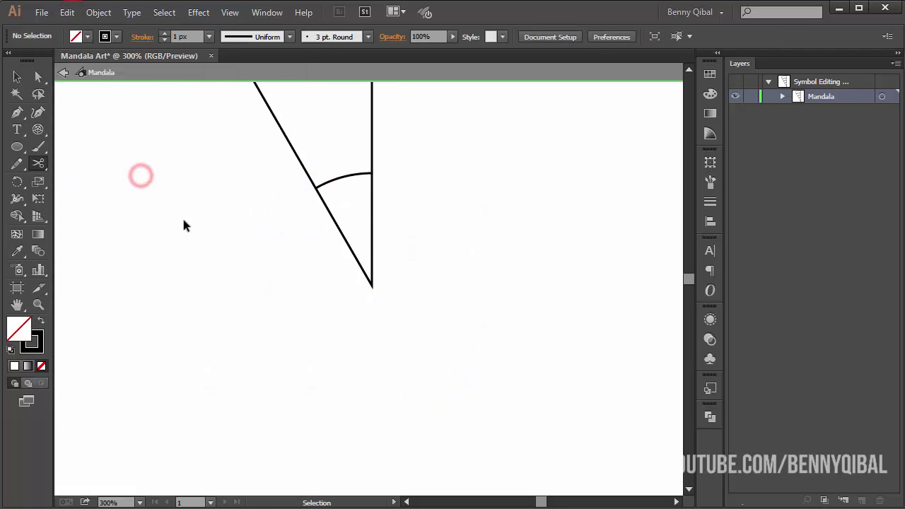
scroll(326, 198, up, 1)
click(15, 78)
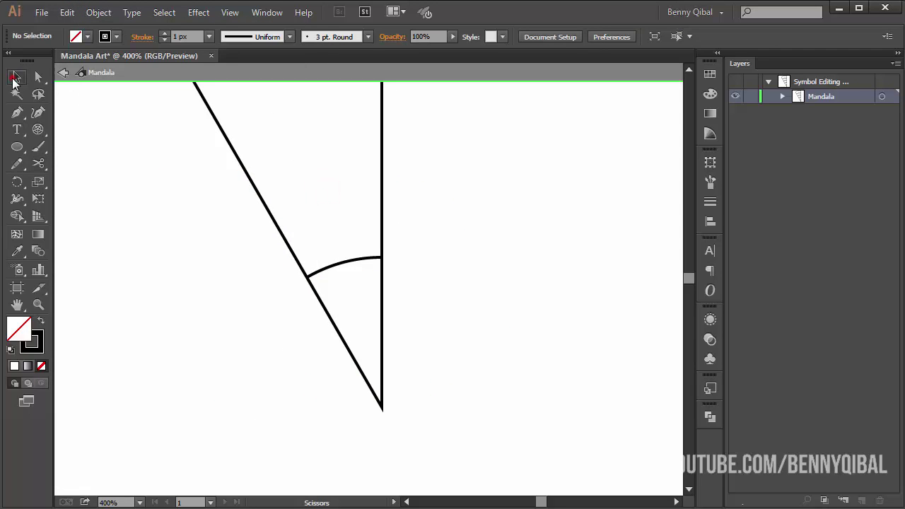
scroll(254, 198, down, 2)
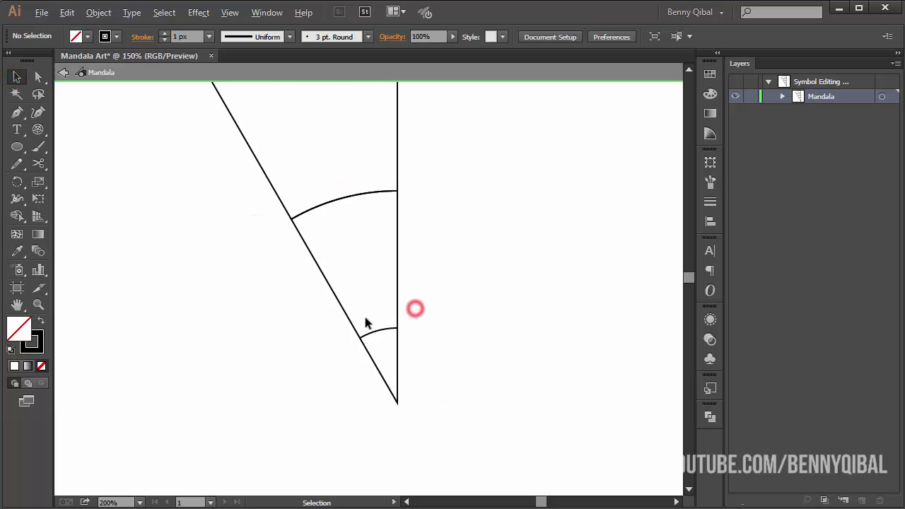
scroll(350, 314, up, 1)
scroll(368, 310, up, 1)
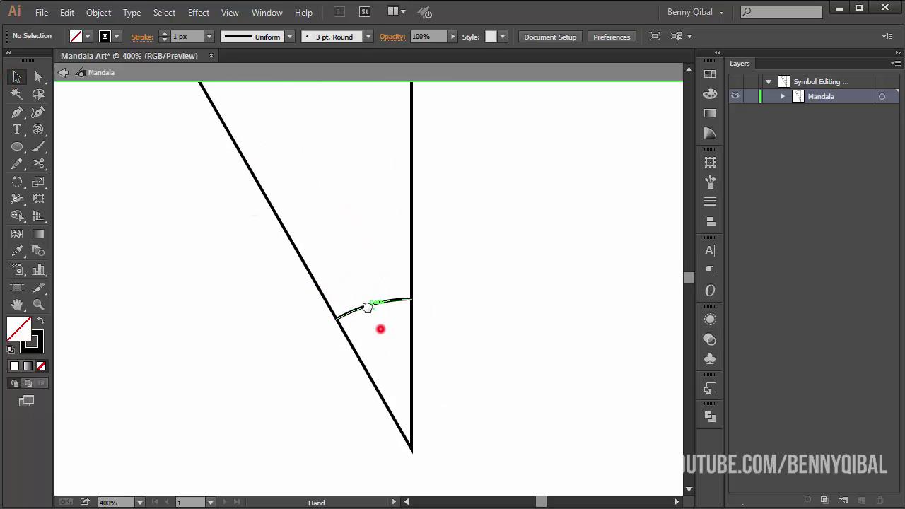
click(366, 304)
Step: Scale out an enlarged copy of the small arc just above the original
scroll(364, 304, up, 3)
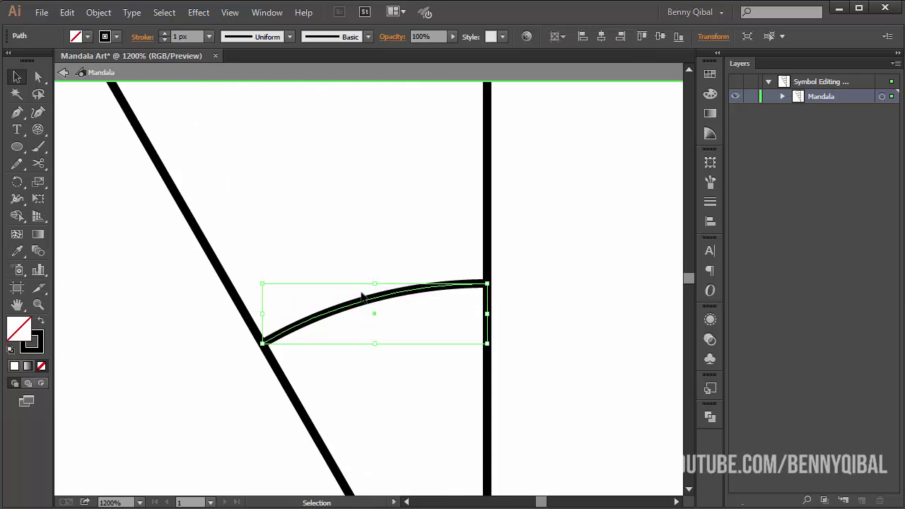
drag(360, 304, 329, 230)
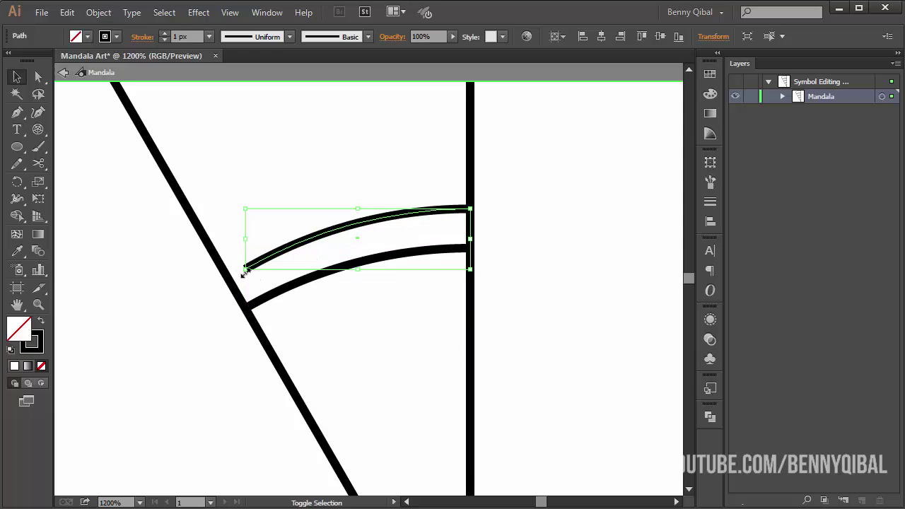
drag(244, 271, 224, 276)
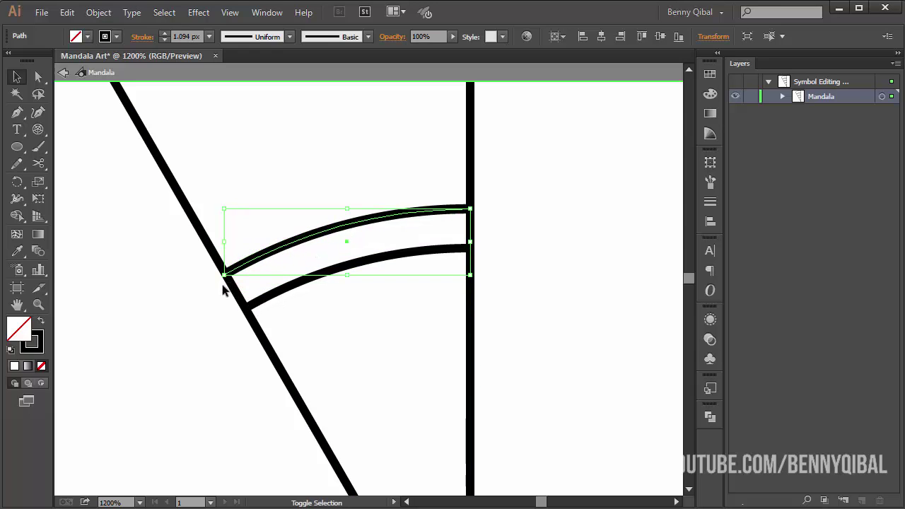
click(182, 293)
drag(178, 290, 213, 315)
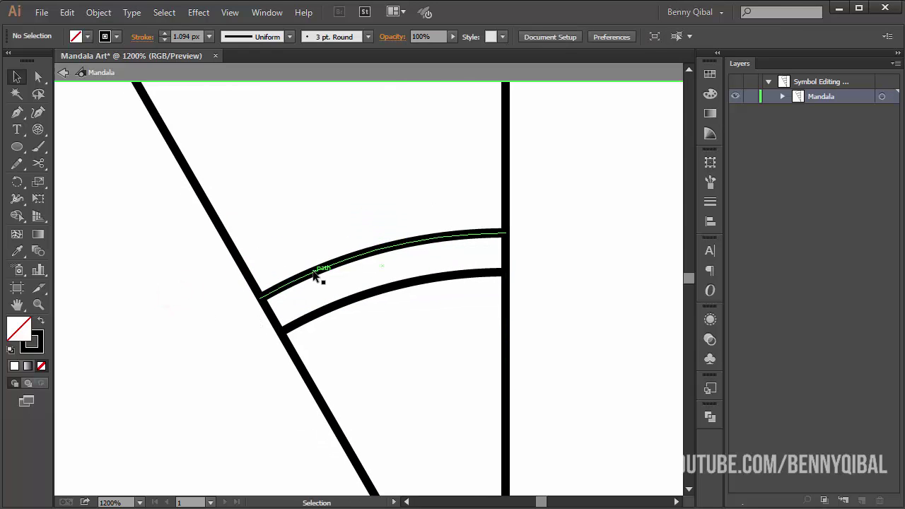
Step: Set the new outer arc's stroke weight to 1 px
click(313, 273)
click(164, 41)
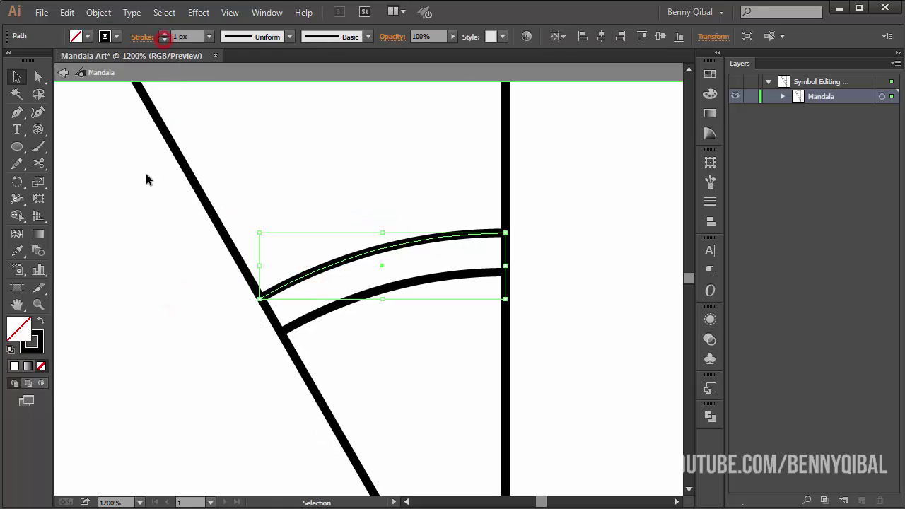
click(146, 181)
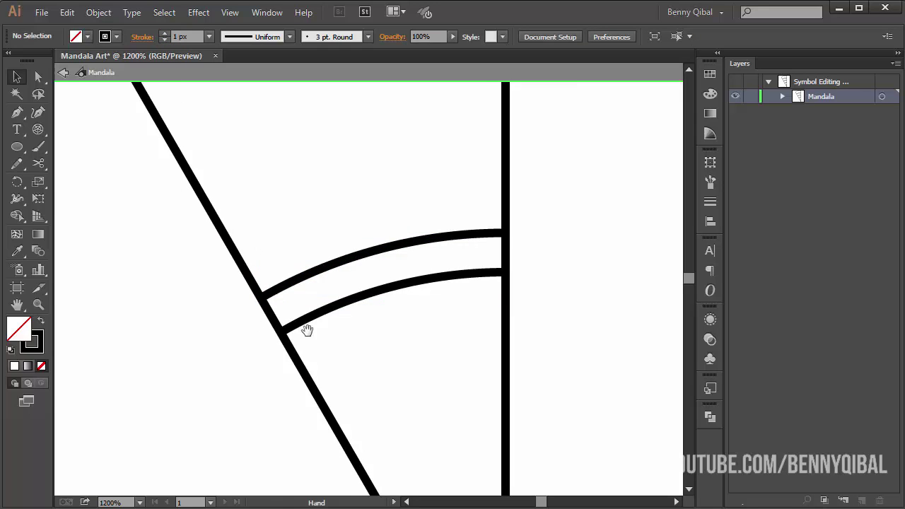
drag(307, 329, 259, 210)
click(15, 114)
scroll(243, 249, up, 1)
Step: Draw the first five straight rungs from the outer arc to the inner arc
click(246, 196)
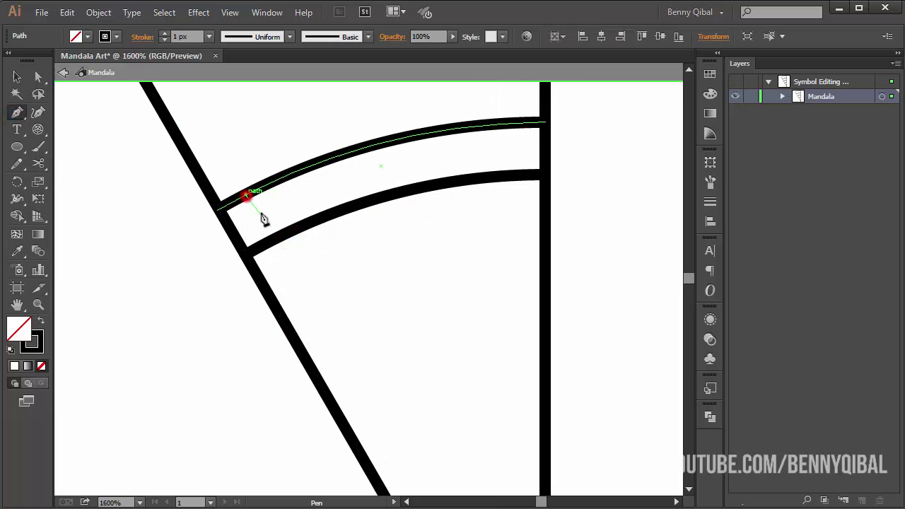
click(270, 243)
drag(331, 232, 289, 246)
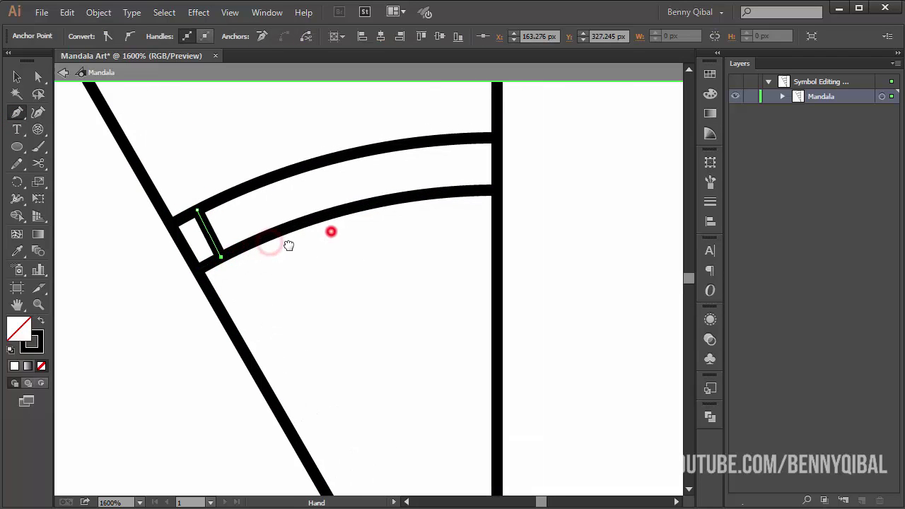
key(ctrl)
ctrl+click(306, 286)
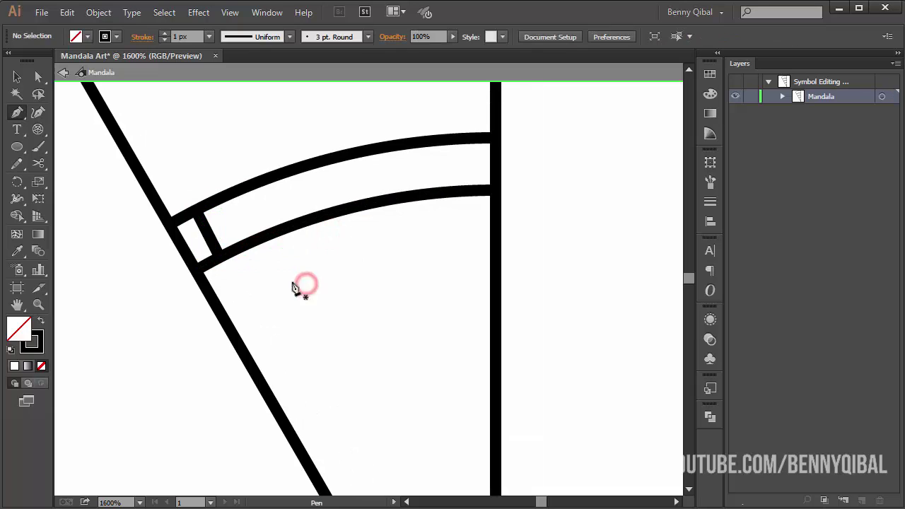
click(220, 199)
click(243, 247)
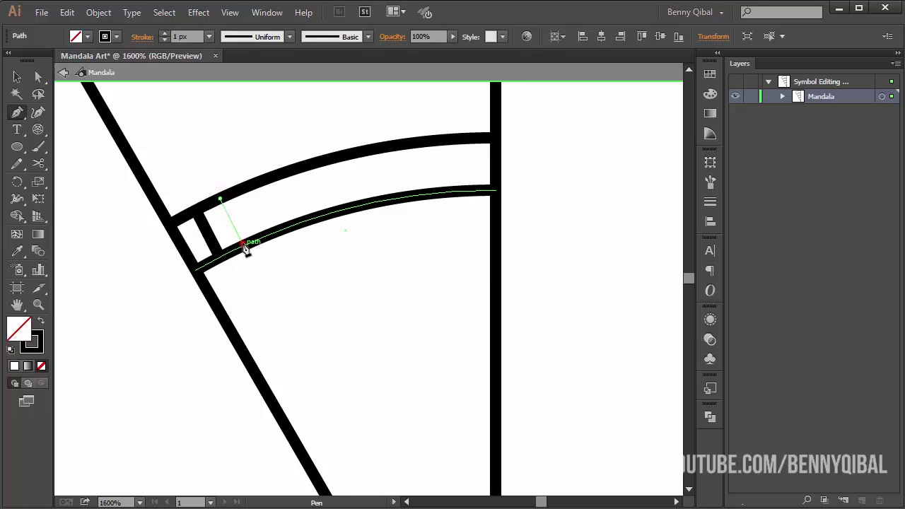
ctrl+click(274, 258)
click(243, 188)
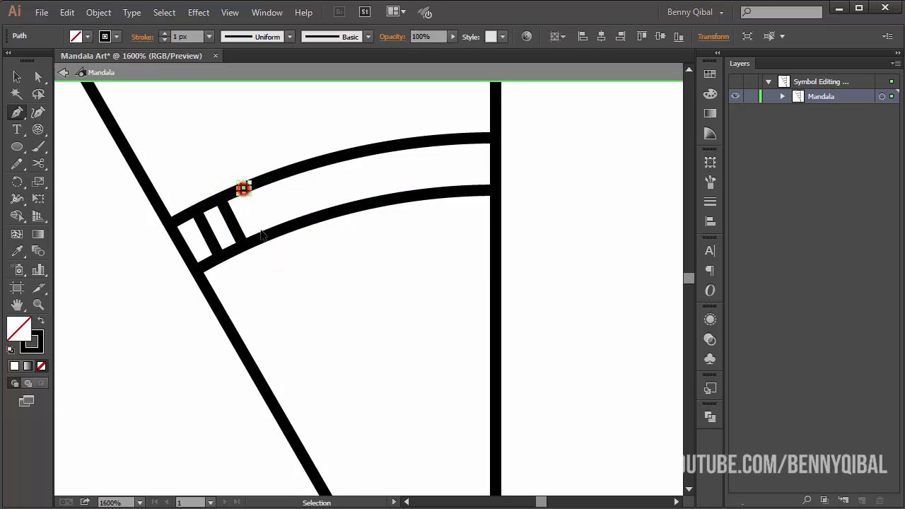
click(263, 236)
ctrl+click(293, 261)
click(272, 179)
click(292, 227)
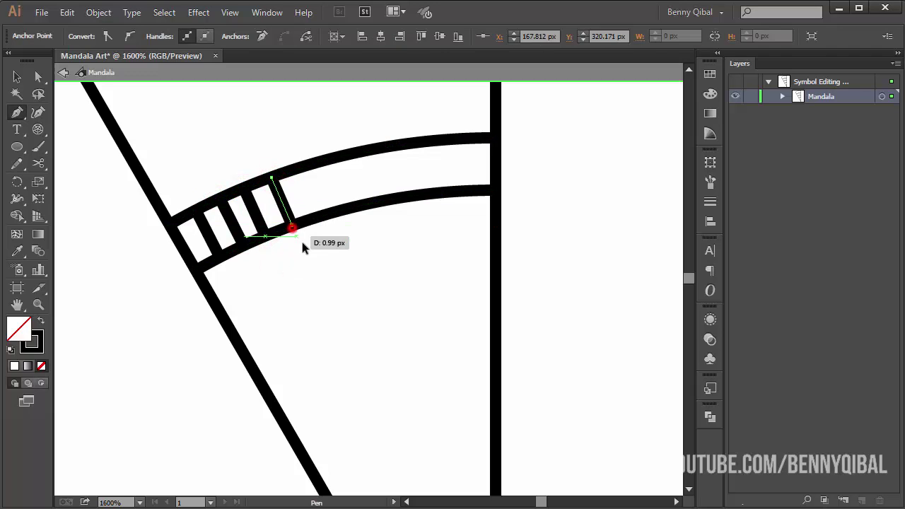
ctrl+click(303, 243)
click(300, 166)
click(318, 216)
ctrl+click(323, 237)
Step: Draw the remaining five rungs across the band, ending near the right edge
click(337, 160)
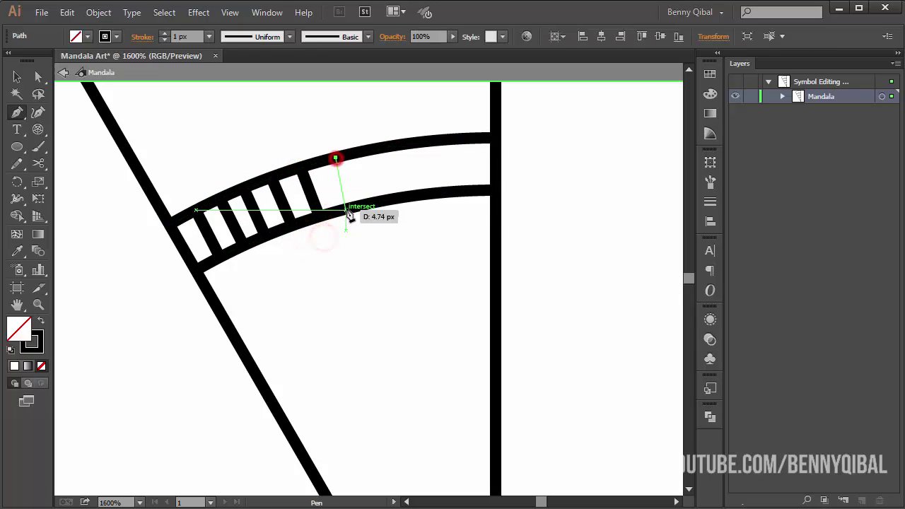
click(344, 208)
ctrl+click(348, 252)
click(360, 152)
click(382, 205)
ctrl+click(382, 250)
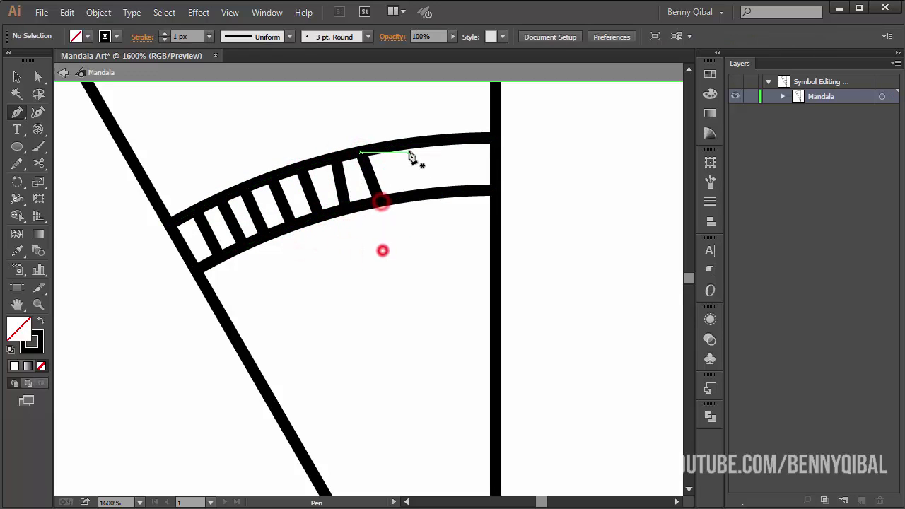
click(397, 147)
click(407, 191)
ctrl+click(415, 239)
click(426, 143)
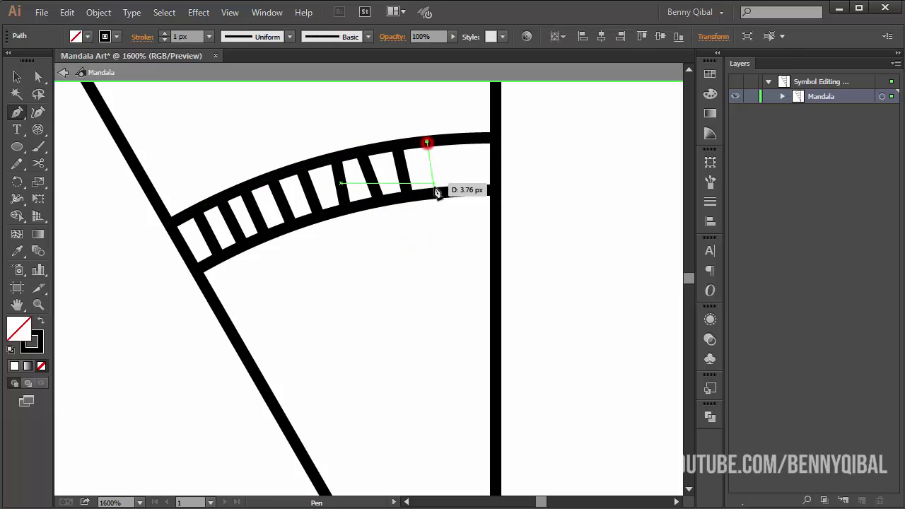
click(432, 192)
ctrl+click(429, 245)
click(458, 142)
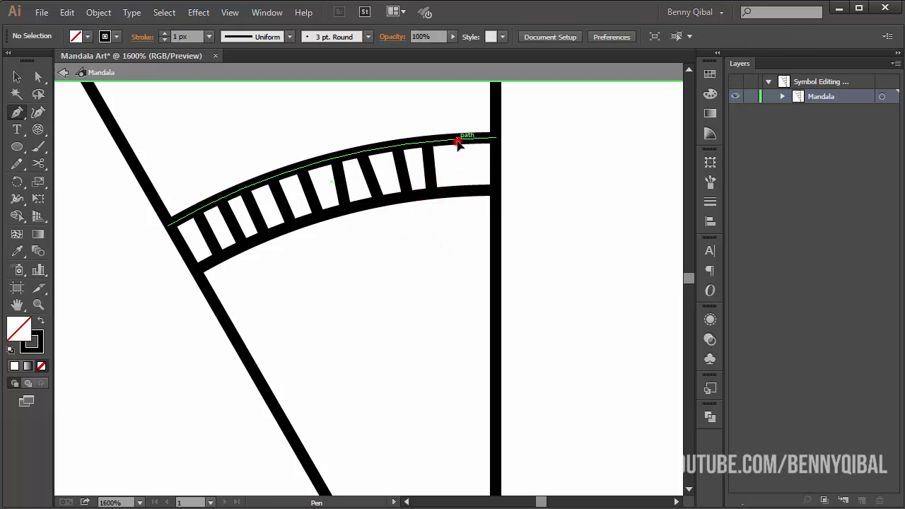
click(461, 187)
ctrl+click(437, 261)
scroll(363, 253, down, 5)
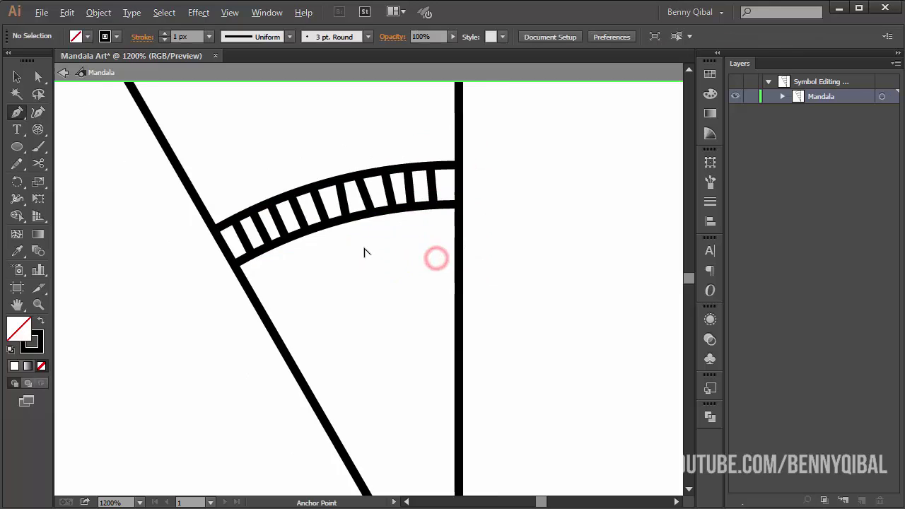
scroll(355, 249, up, 2)
scroll(364, 268, down, 3)
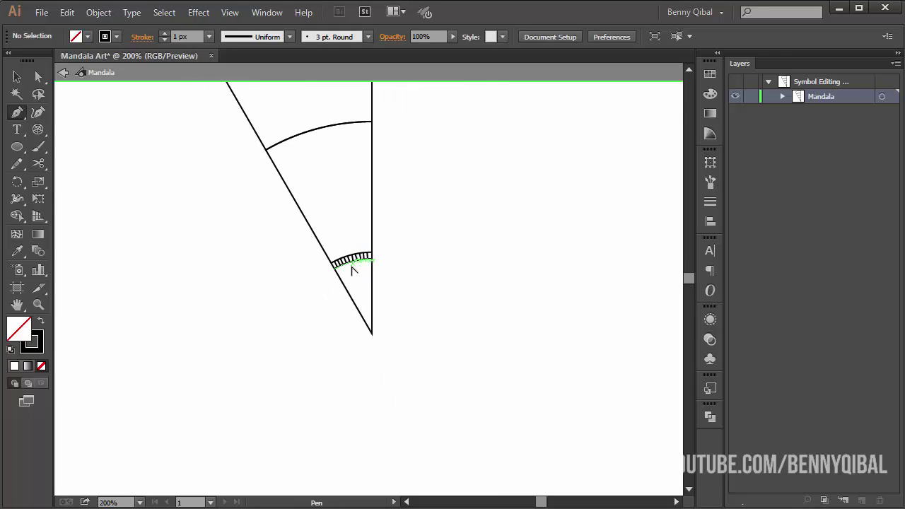
Step: Exit symbol editing and select the Mandala symbol instance
click(16, 75)
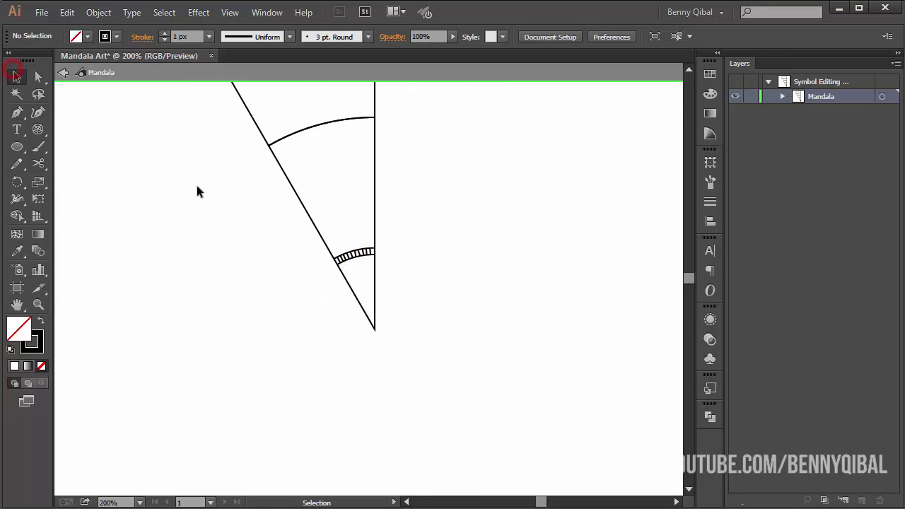
click(62, 74)
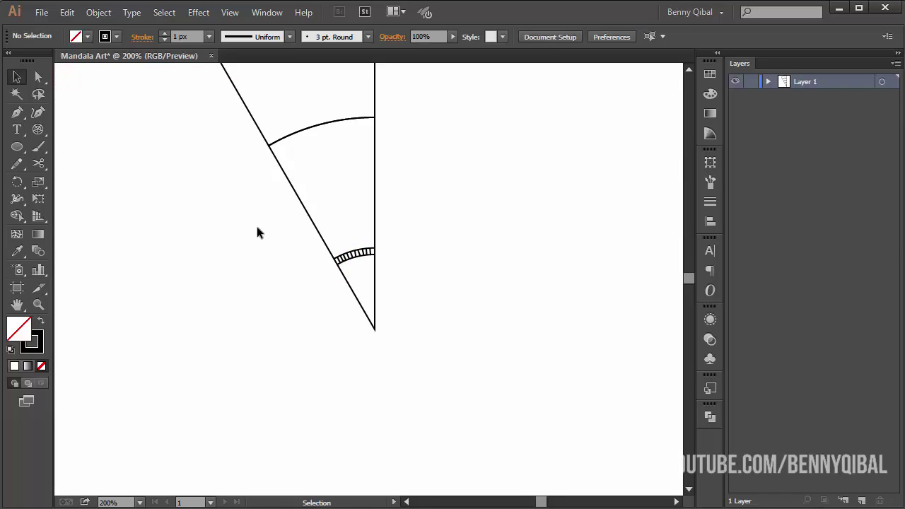
scroll(257, 224, down, 1)
click(343, 220)
scroll(336, 273, down, 3)
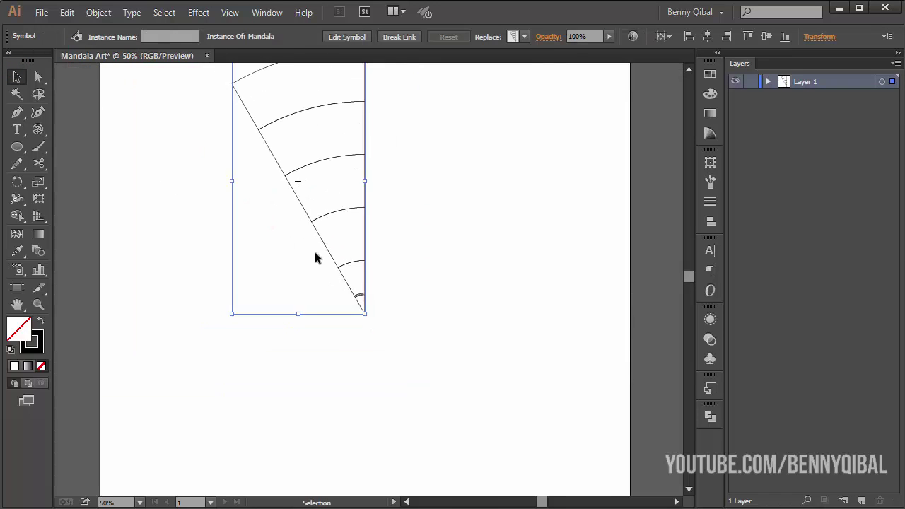
drag(314, 259, 309, 307)
drag(290, 267, 284, 237)
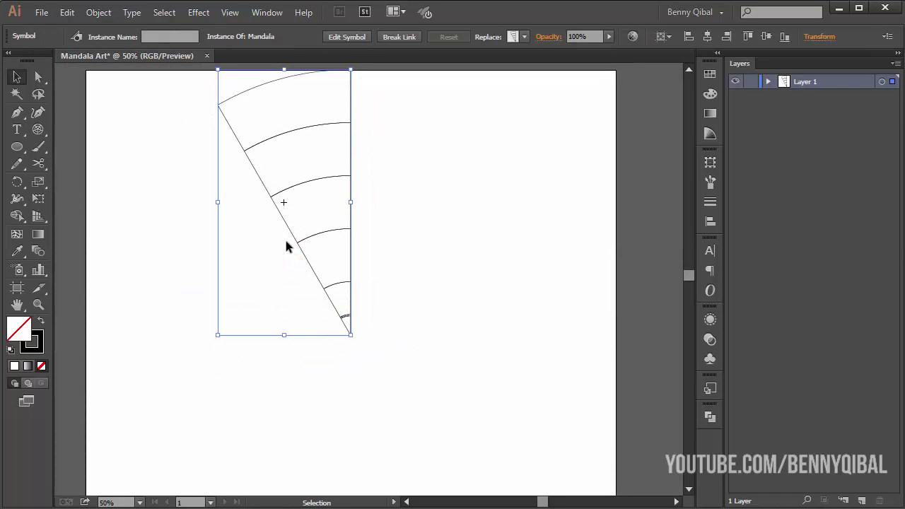
Step: Reflect the wedge vertically as a copy
right_click(298, 246)
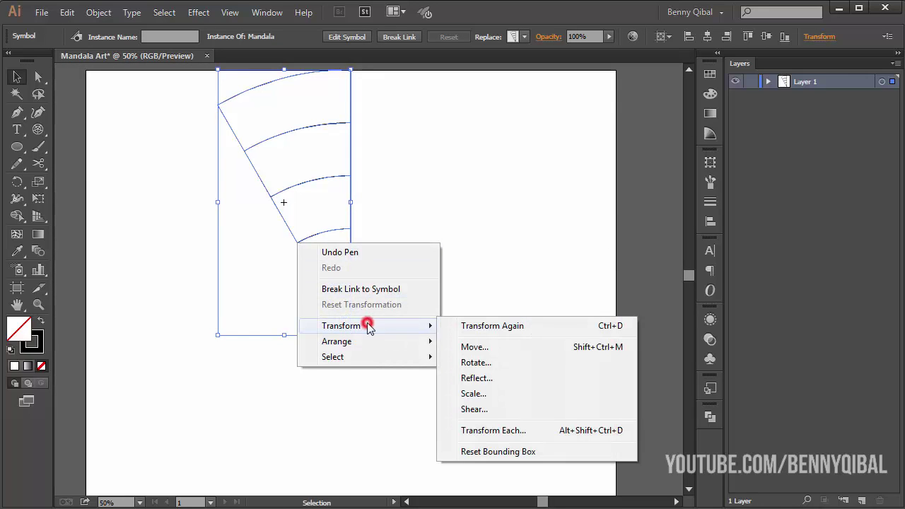
mouse_move(341, 326)
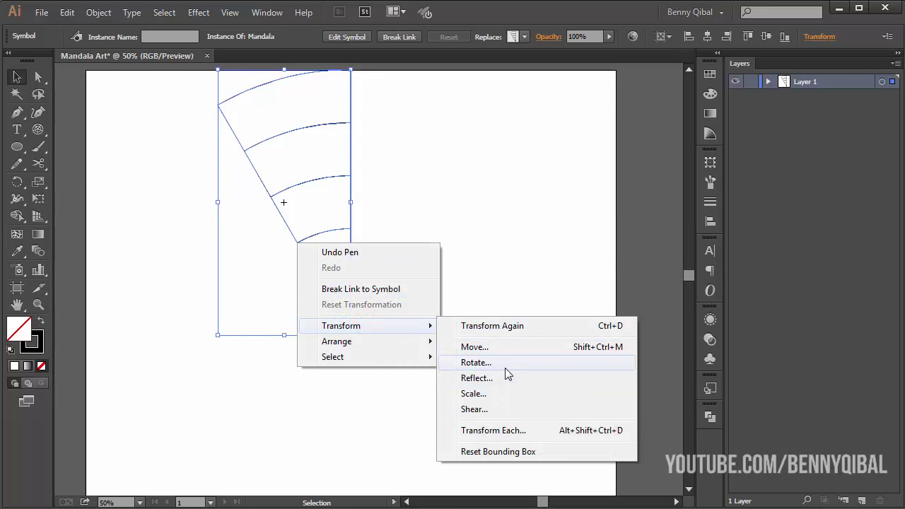
click(493, 381)
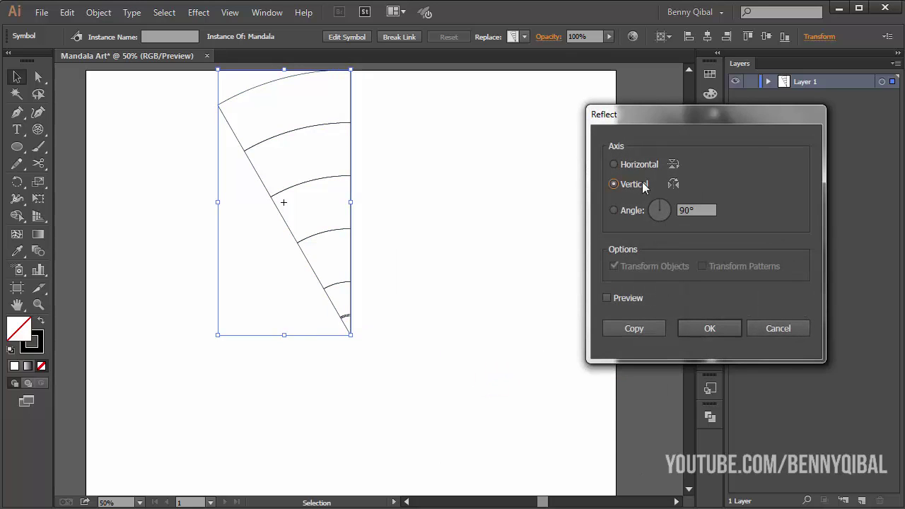
click(634, 328)
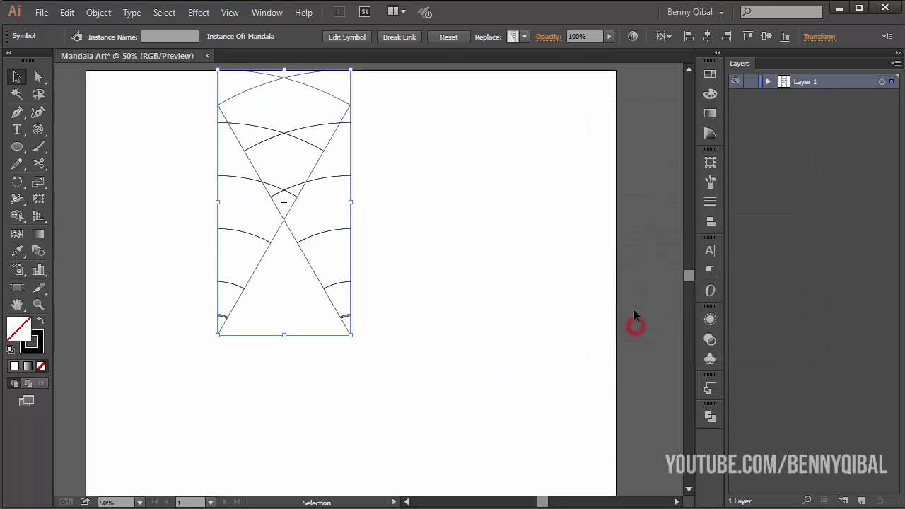
Step: Switch to Outline view and move the wedge half right into position
click(230, 13)
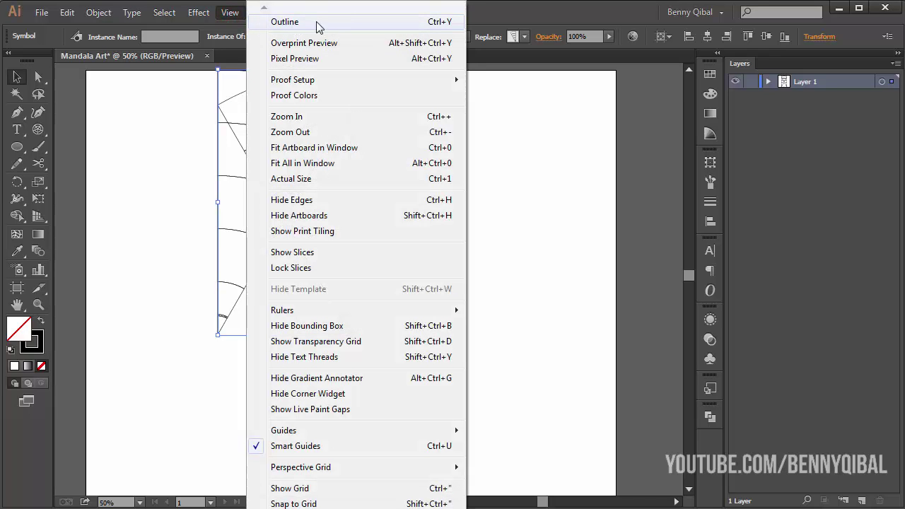
click(285, 22)
scroll(307, 204, up, 2)
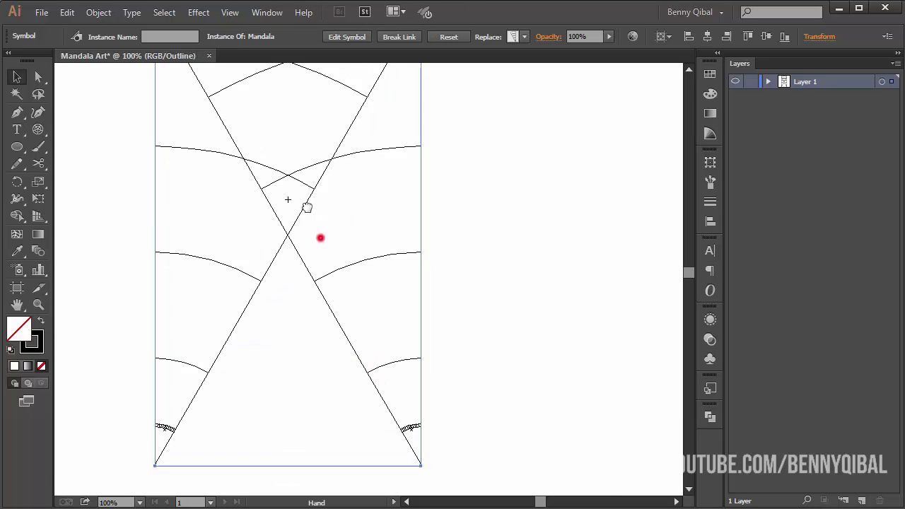
scroll(269, 322, up, 1)
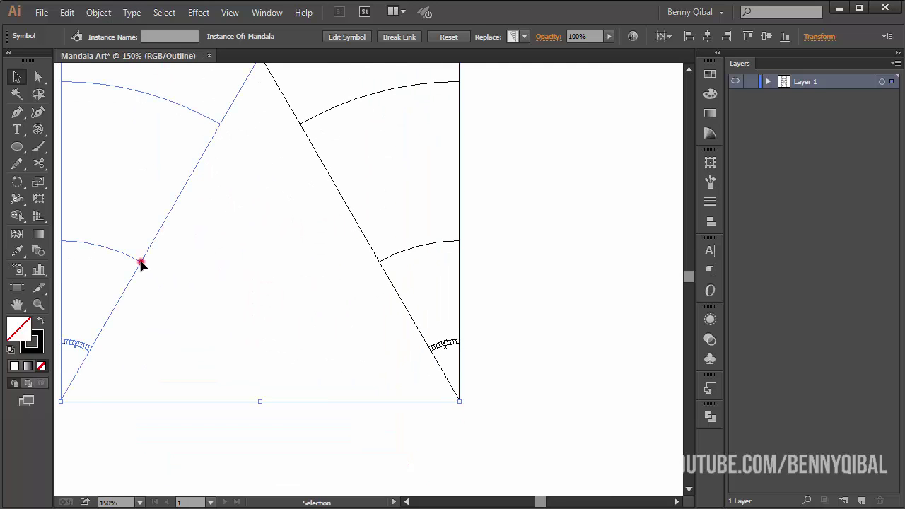
drag(140, 262, 538, 281)
scroll(477, 318, up, 4)
scroll(467, 354, down, 5)
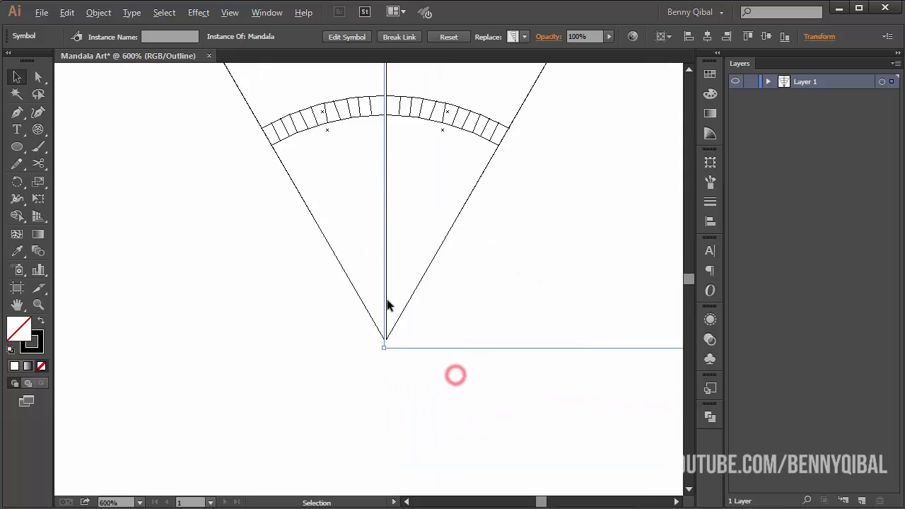
scroll(396, 332, up, 3)
scroll(378, 324, up, 2)
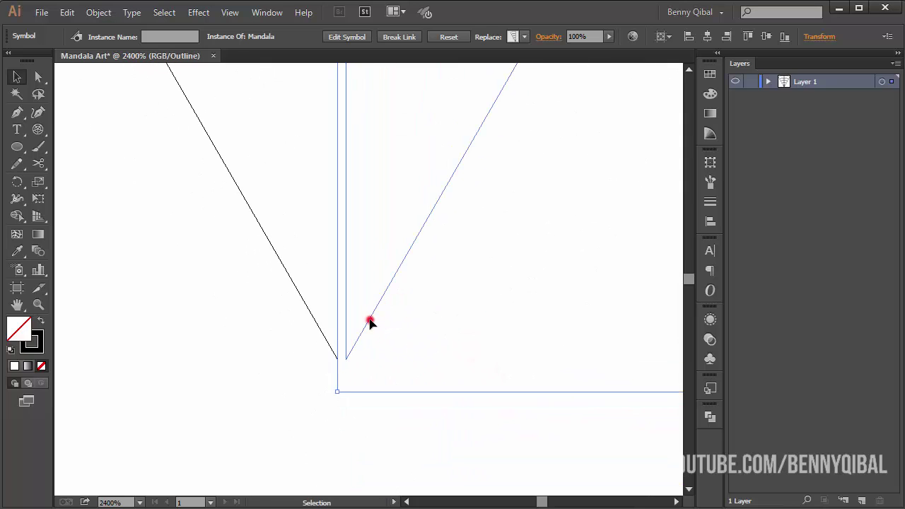
Step: Nudge the half left to close the gap at the bottom tip
drag(371, 319, 321, 366)
scroll(333, 339, up, 3)
drag(343, 299, 323, 273)
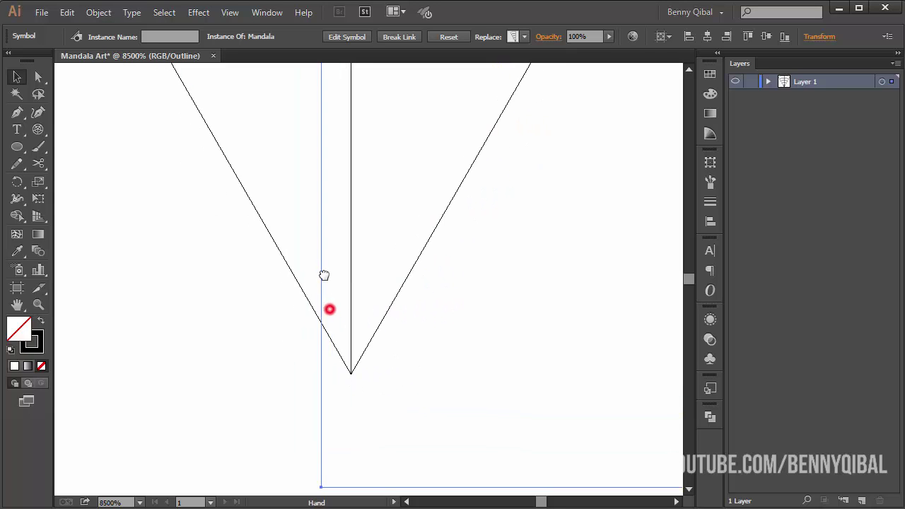
scroll(324, 276, down, 5)
scroll(329, 326, down, 5)
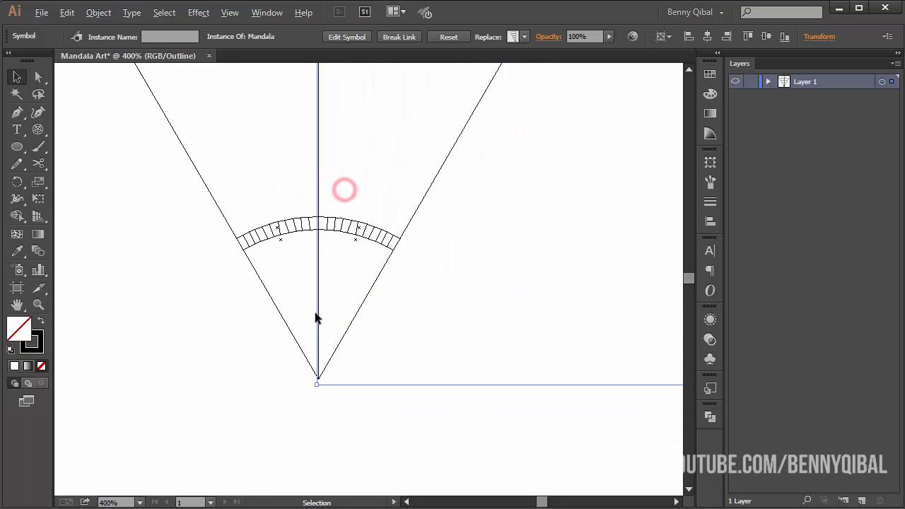
scroll(324, 293, down, 1)
drag(323, 288, 325, 295)
click(313, 247)
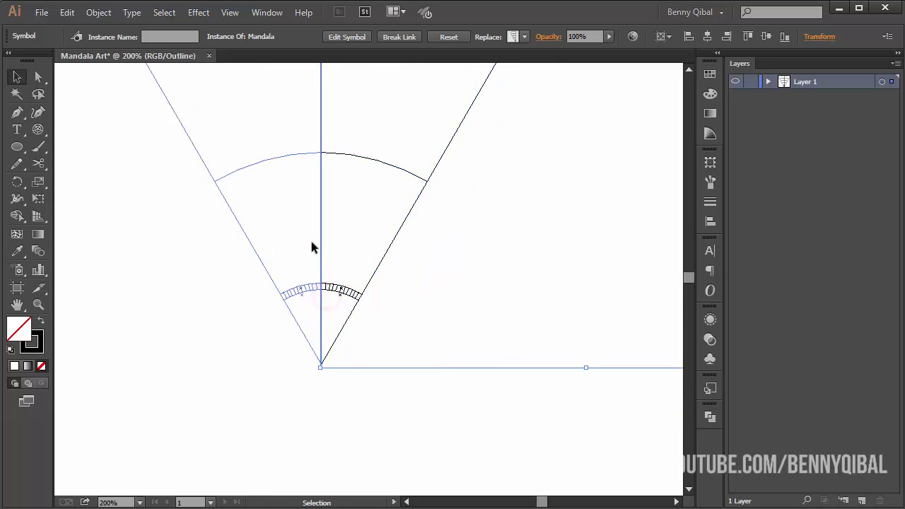
Step: Return the artwork to full Preview view
click(230, 12)
click(283, 23)
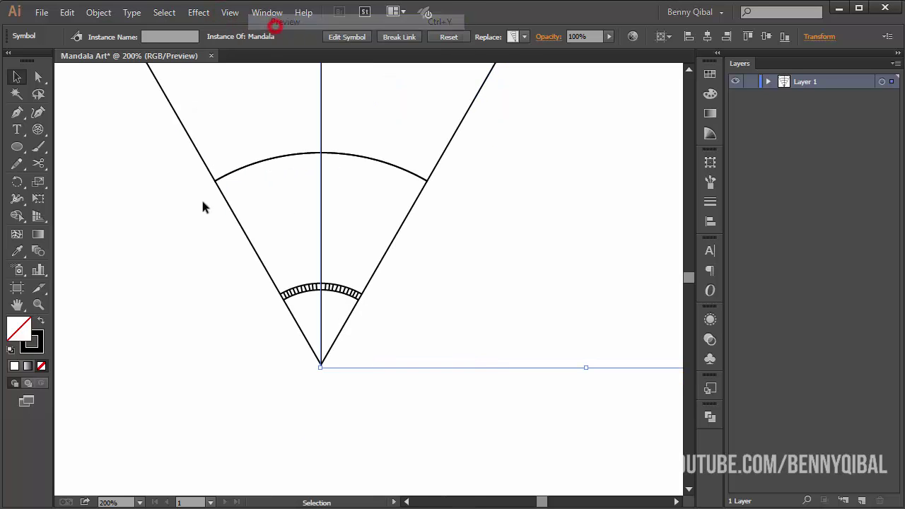
click(178, 252)
scroll(188, 297, down, 4)
mouse_move(203, 270)
mouse_down()
mouse_move(380, 317)
mouse_move(418, 267)
mouse_up()
scroll(380, 311, up, 1)
Step: Select both wedge halves together and zoom in on the bottom tip
click(442, 175)
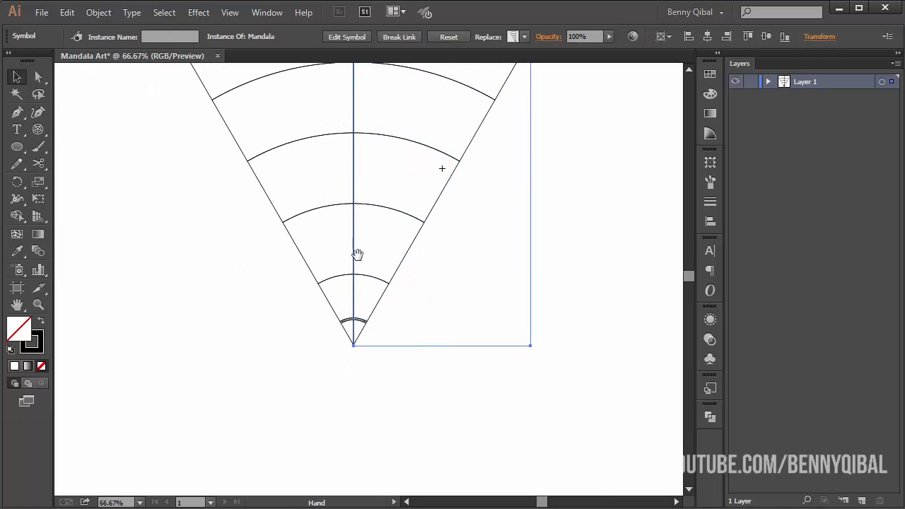
drag(358, 254, 354, 280)
drag(244, 275, 491, 196)
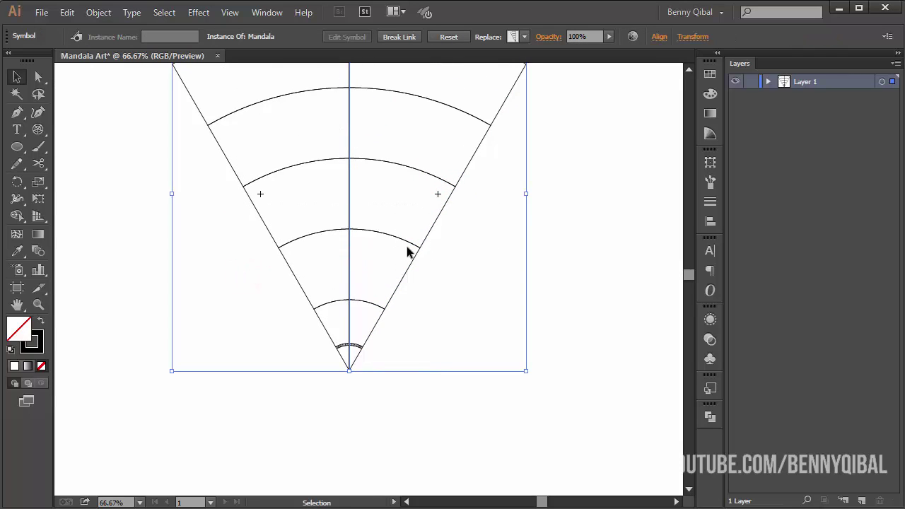
right_click(403, 243)
mouse_move(467, 322)
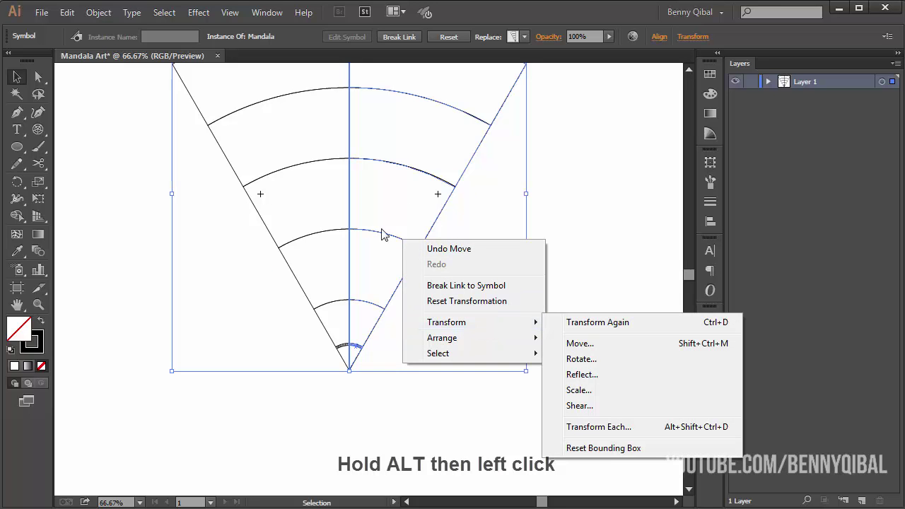
click(386, 235)
ctrl+click(339, 344)
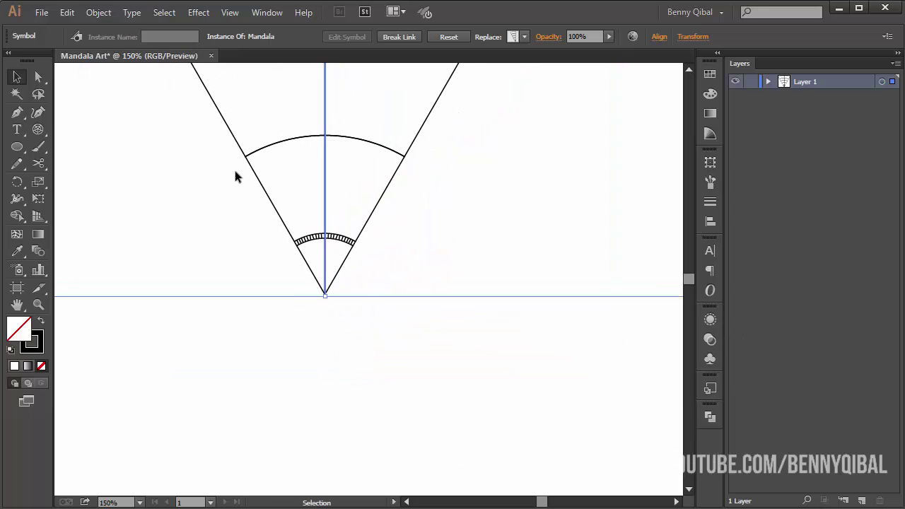
Step: Rotate a copy of the wedge 60° around its bottom tip
click(17, 183)
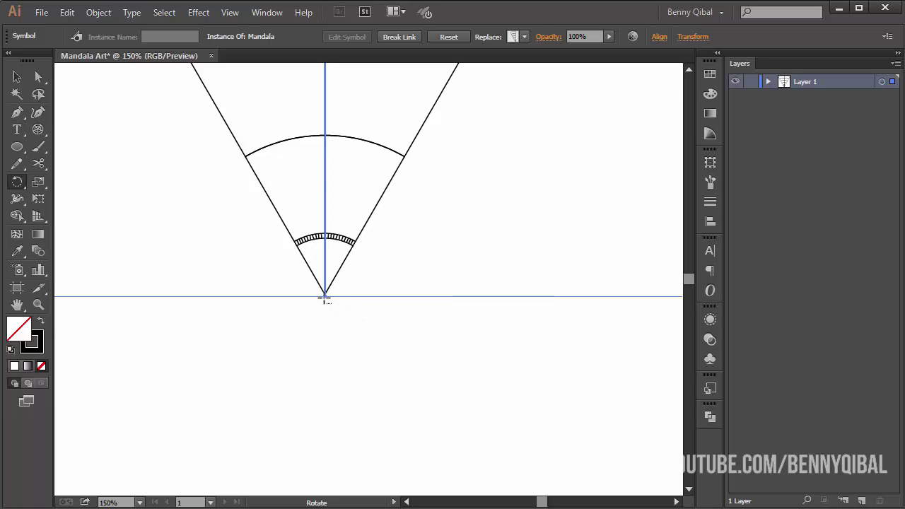
scroll(325, 298, up, 3)
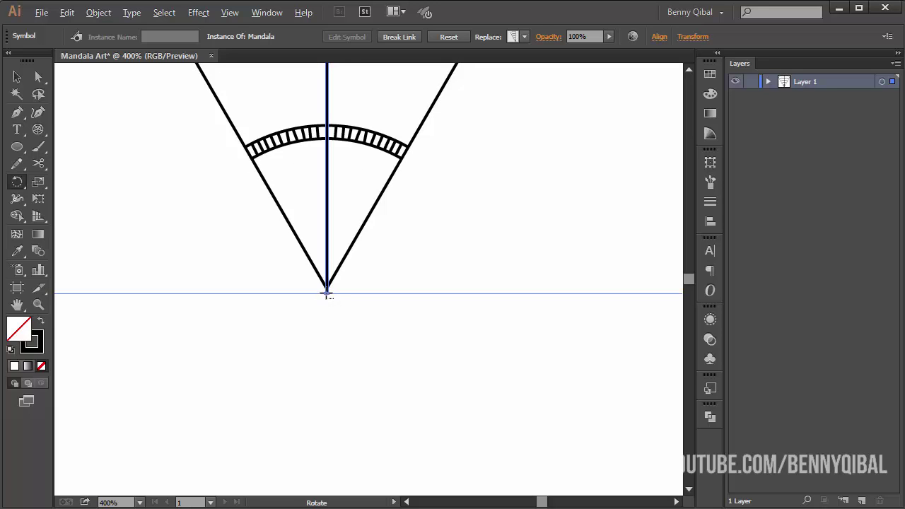
alt+click(327, 294)
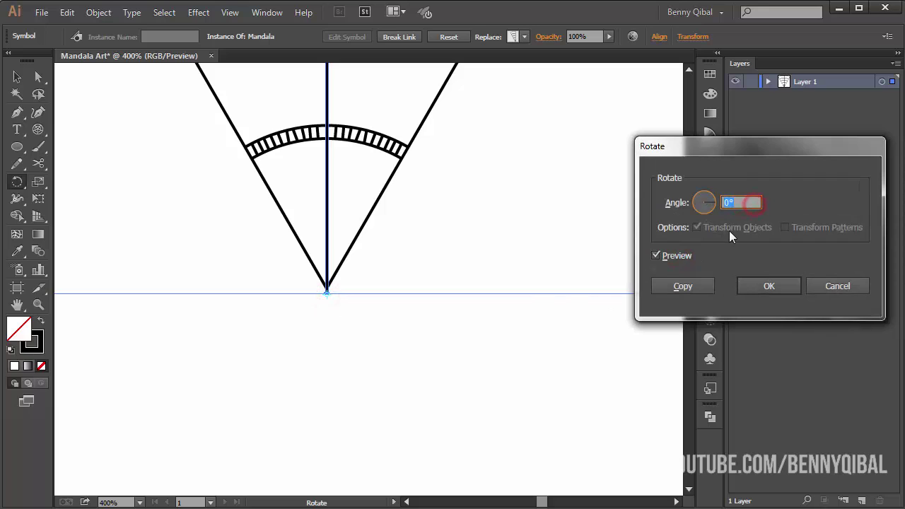
text(60)
click(685, 257)
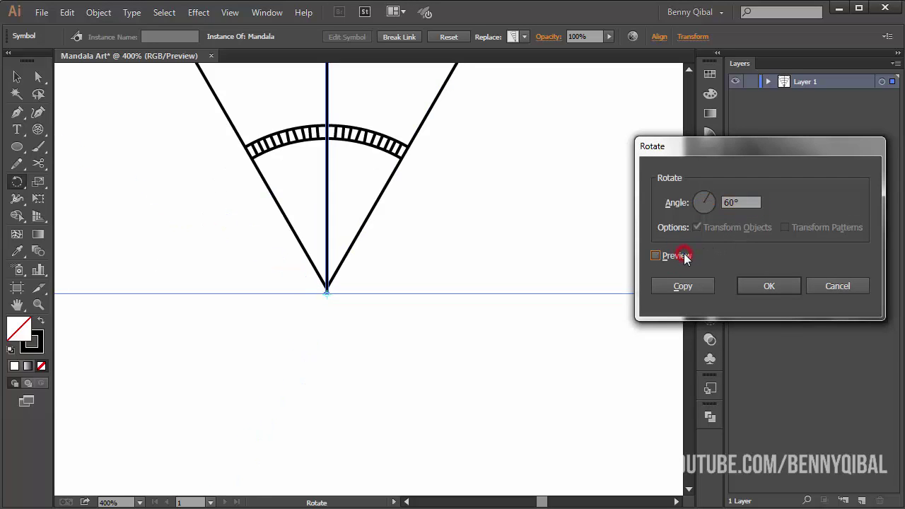
click(684, 257)
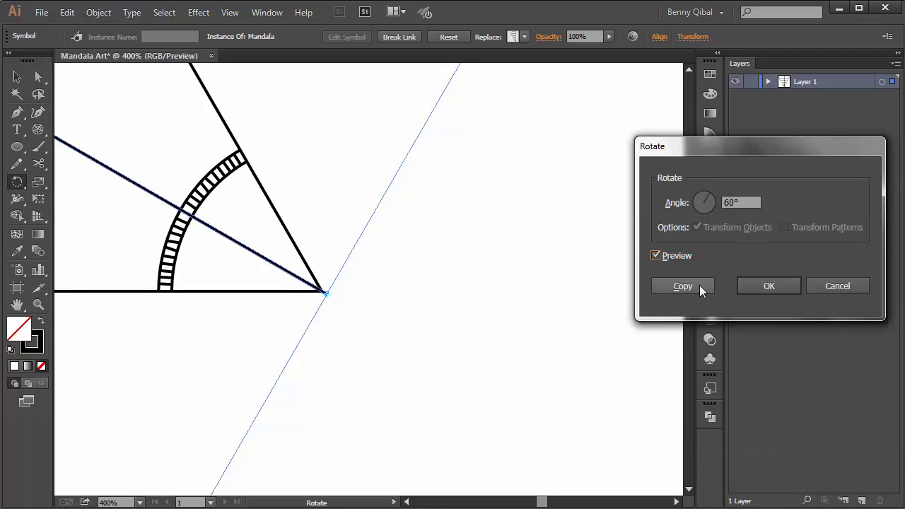
click(683, 286)
Step: Open the Reflect settings from the transform commands and cancel without changes
scroll(467, 272, down, 3)
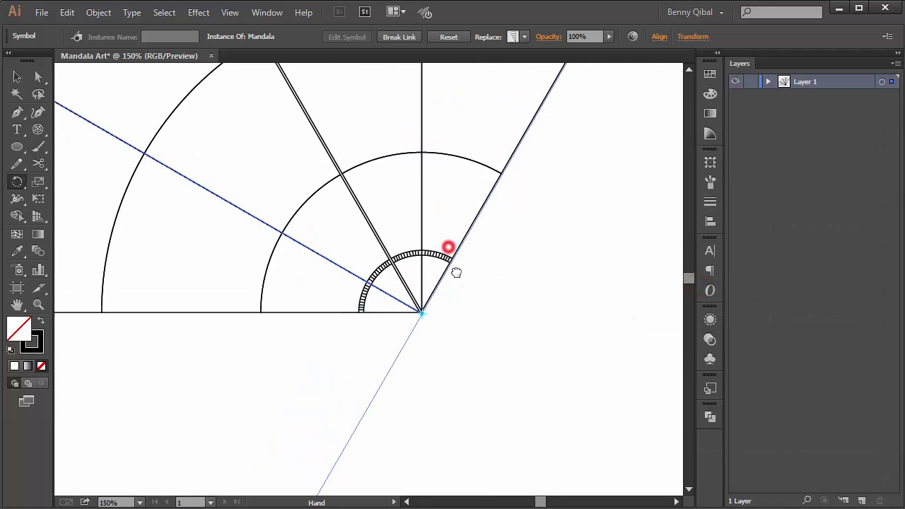
scroll(416, 316, up, 1)
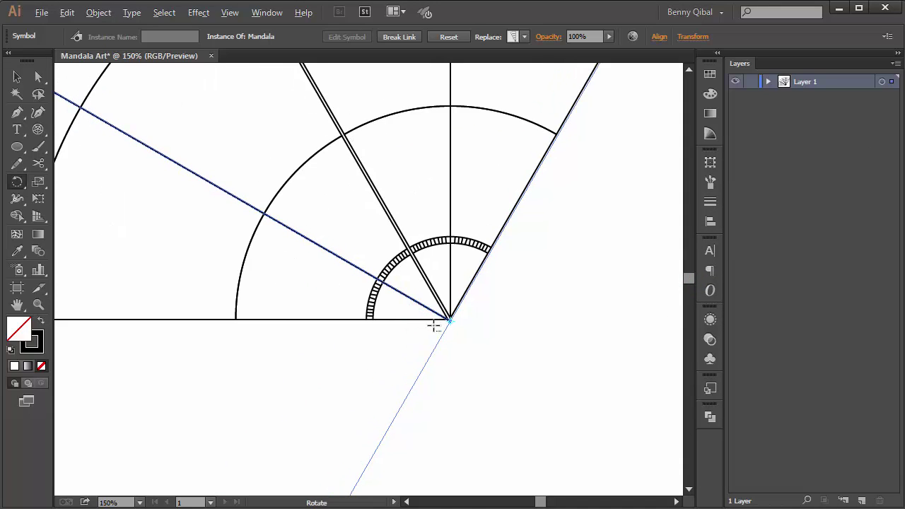
scroll(434, 325, down, 2)
mouse_move(438, 316)
mouse_down()
mouse_move(446, 340)
mouse_move(437, 319)
mouse_up()
scroll(447, 341, down, 3)
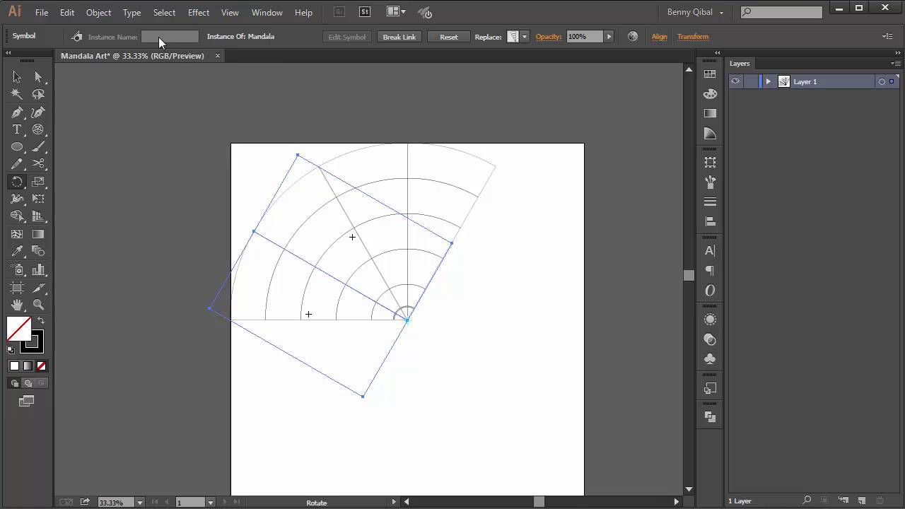
click(99, 13)
mouse_move(124, 29)
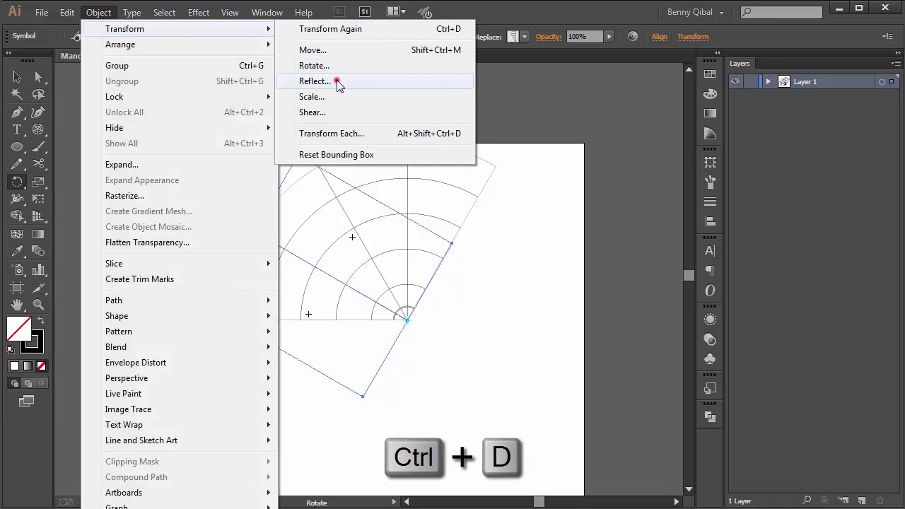
click(338, 82)
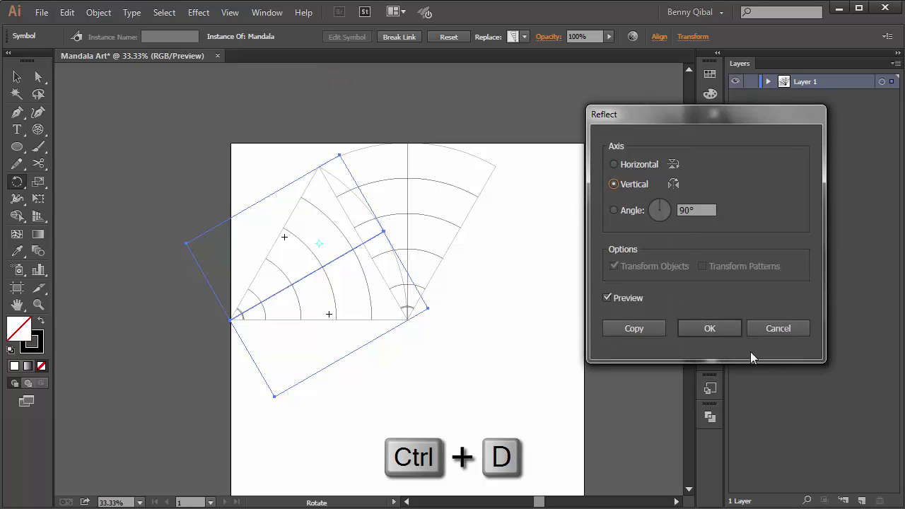
click(782, 330)
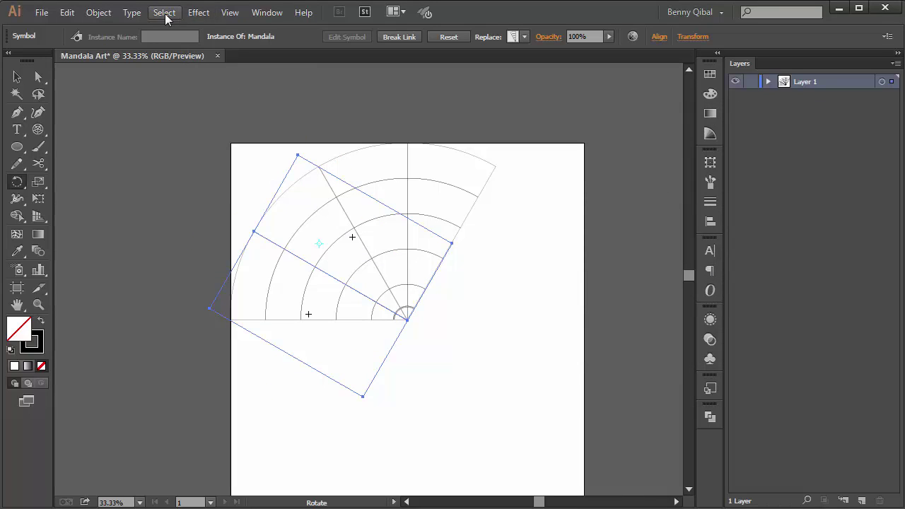
Step: Repeat the 60° rotated copy twice with Ctrl+D, then select the Mandala symbol
key(ctrl+d)
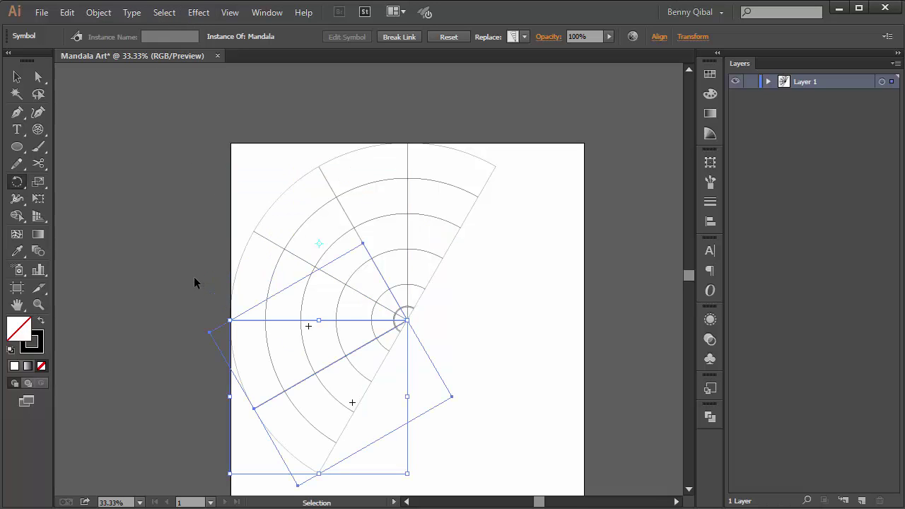
key(ctrl+d)
key(ctrl+d)
key(ctrl+d)
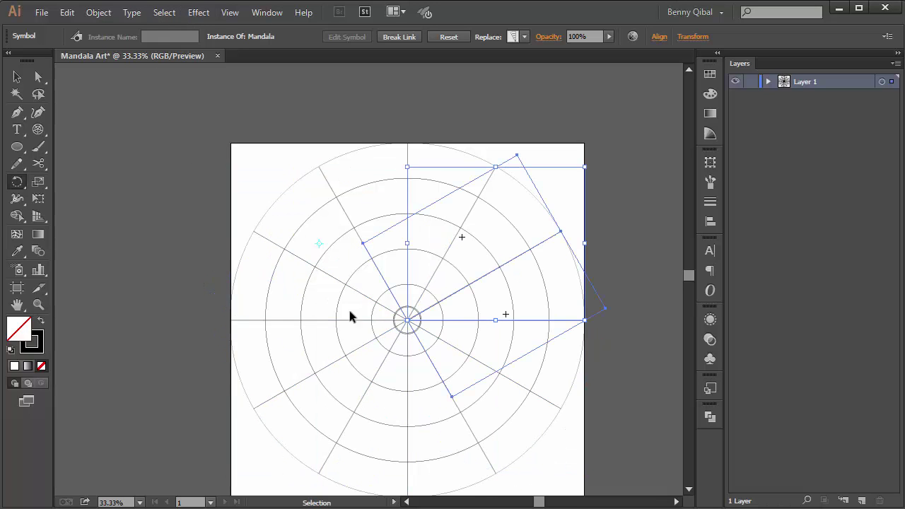
alt+scroll(419, 293, up, 1)
drag(419, 292, 415, 265)
click(16, 77)
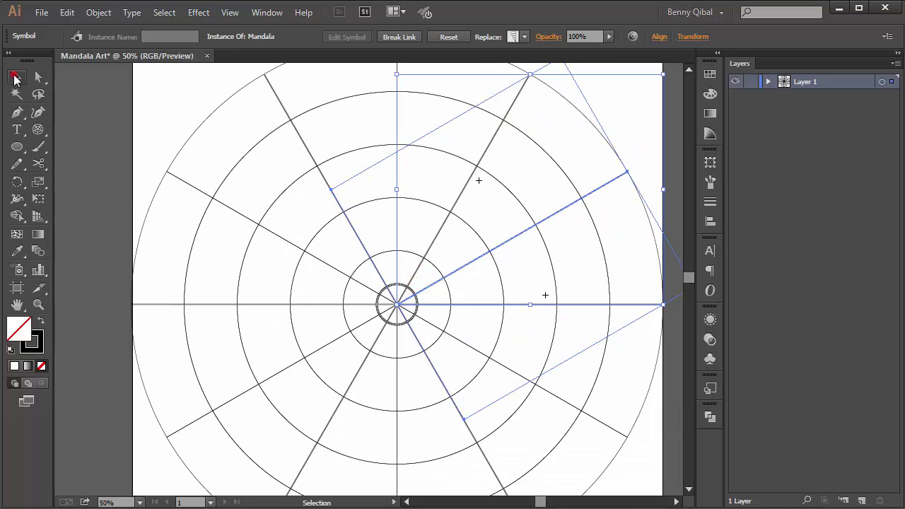
click(162, 128)
alt+scroll(367, 311, up, 2)
drag(390, 243, 380, 295)
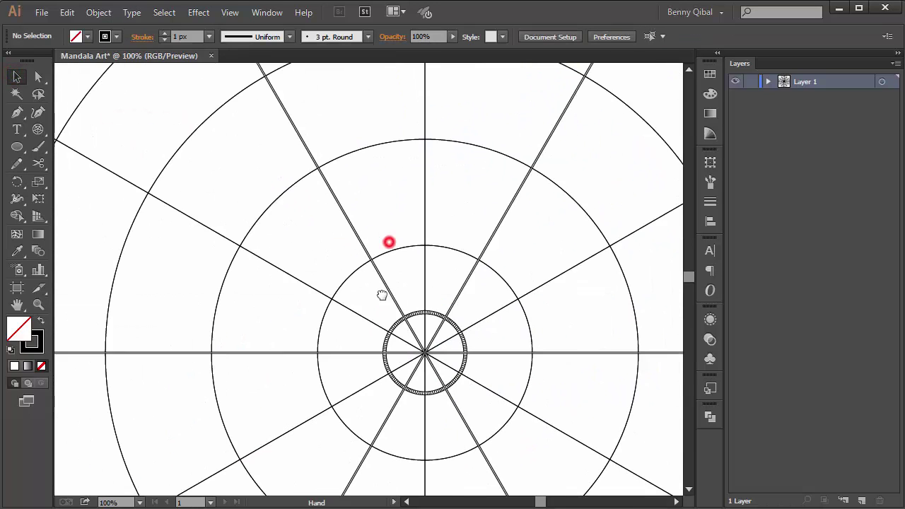
drag(392, 174, 394, 297)
click(375, 166)
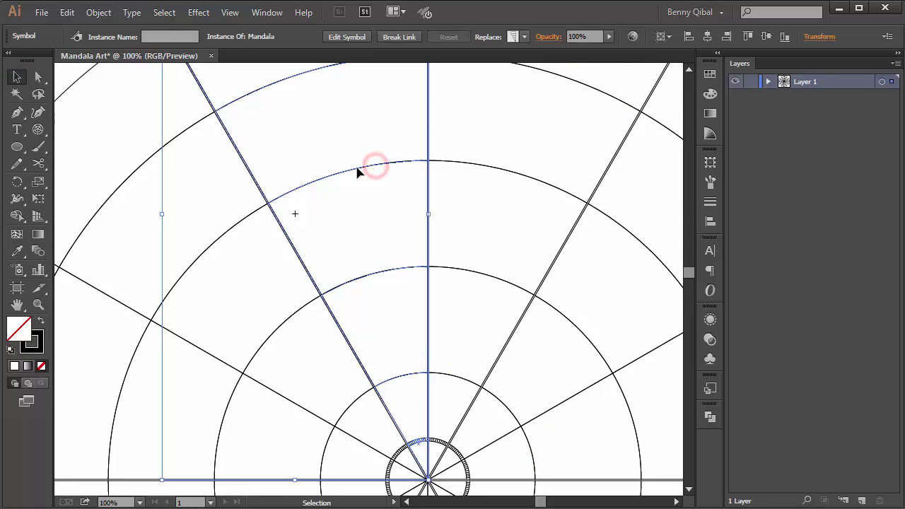
Step: Enter the Mandala symbol, try a brush stroke above the ladder band, then undo it
double_click(358, 170)
alt+scroll(376, 293, up, 1)
drag(401, 330, 357, 164)
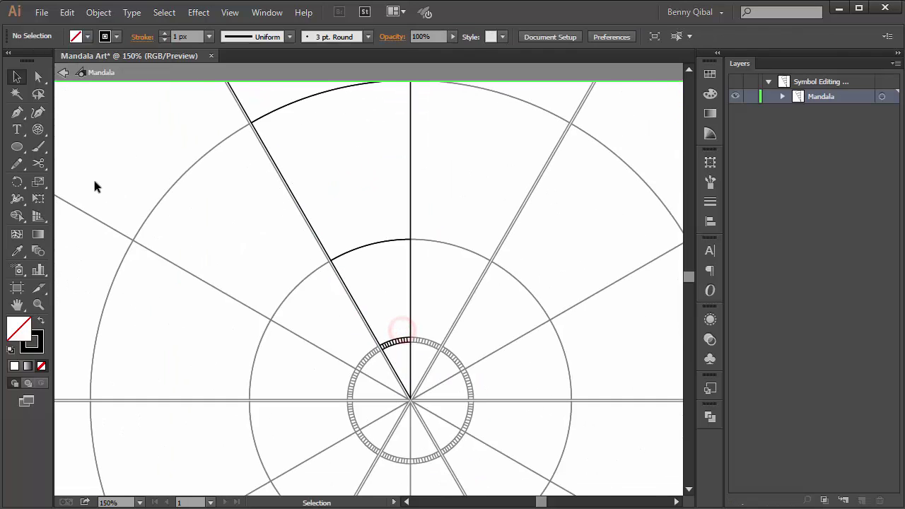
click(39, 148)
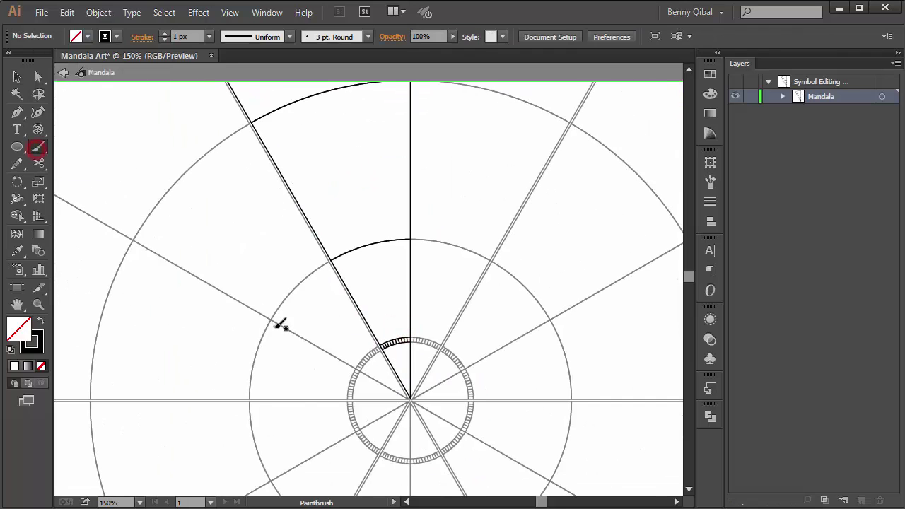
alt+scroll(400, 322, up, 1)
alt+scroll(384, 310, up, 1)
alt+scroll(396, 304, up, 1)
drag(407, 296, 427, 209)
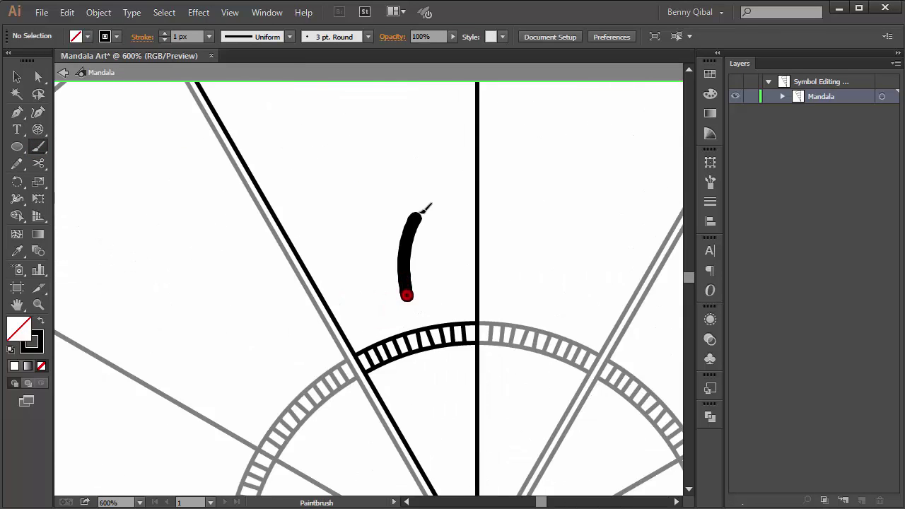
key(ctrl+z)
scroll(438, 304, down, 1)
alt+scroll(435, 263, up, 1)
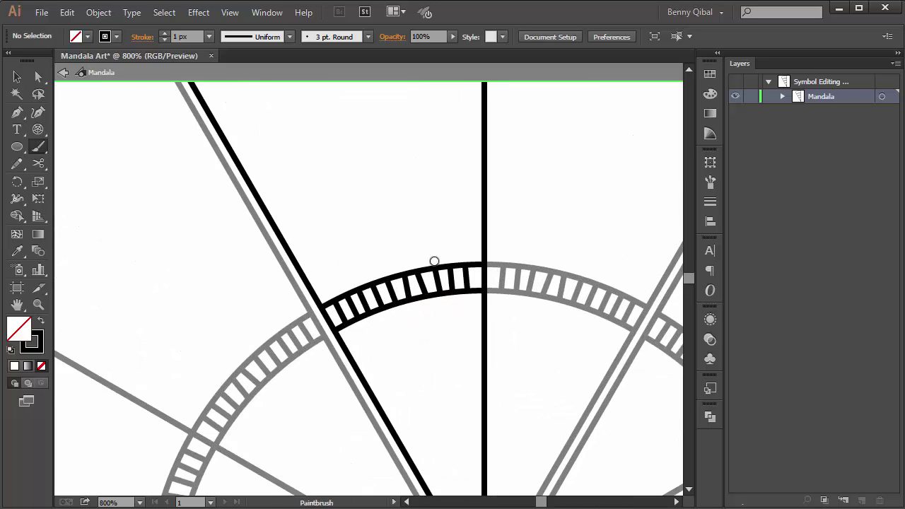
drag(426, 252, 394, 269)
drag(276, 179, 295, 168)
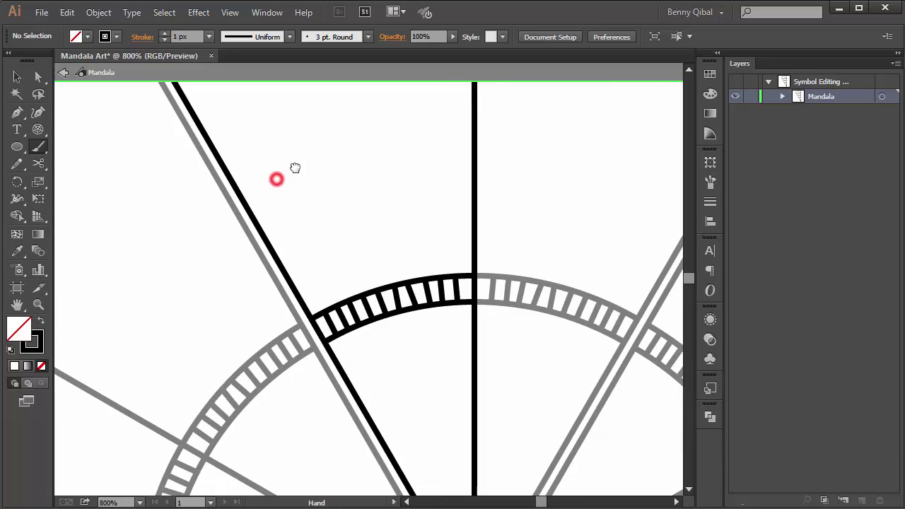
Step: Pen-draw a half-petal curve from the ladder band to the centre line
click(17, 114)
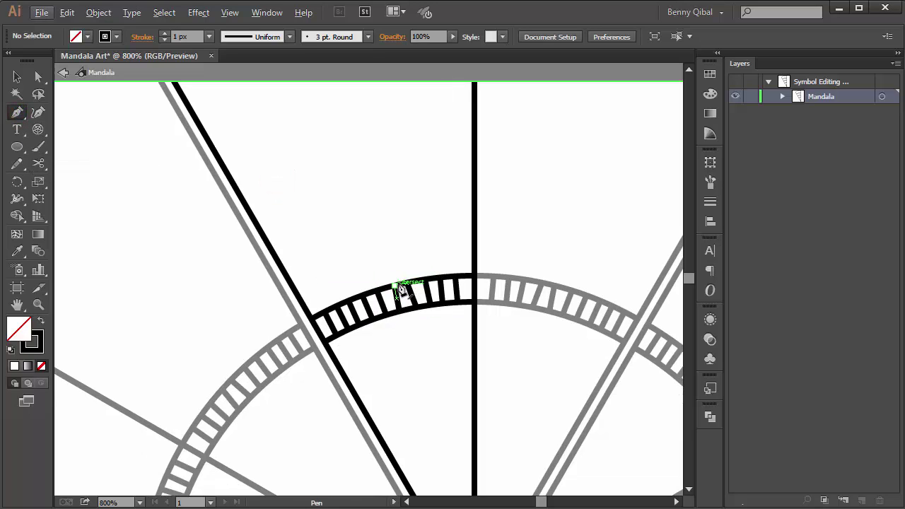
drag(396, 286, 434, 203)
scroll(434, 212, up, 2)
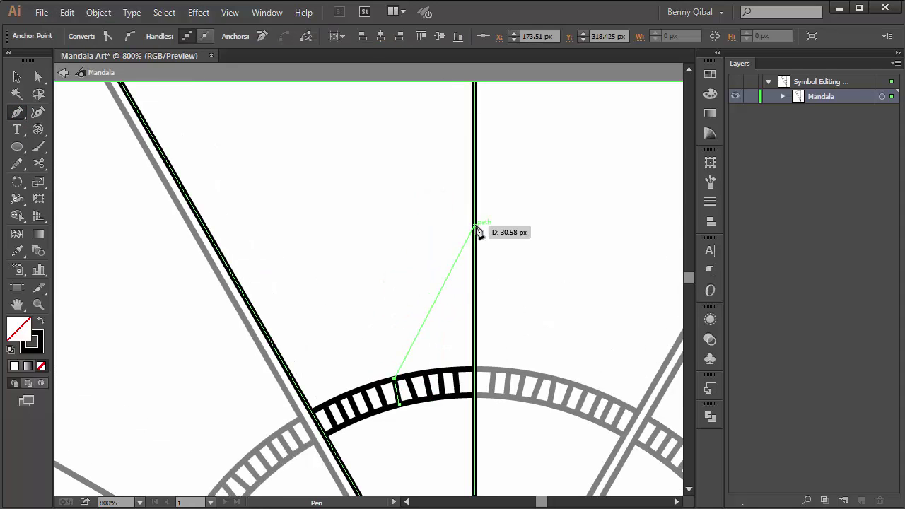
drag(475, 226, 572, 227)
ctrl+click(558, 259)
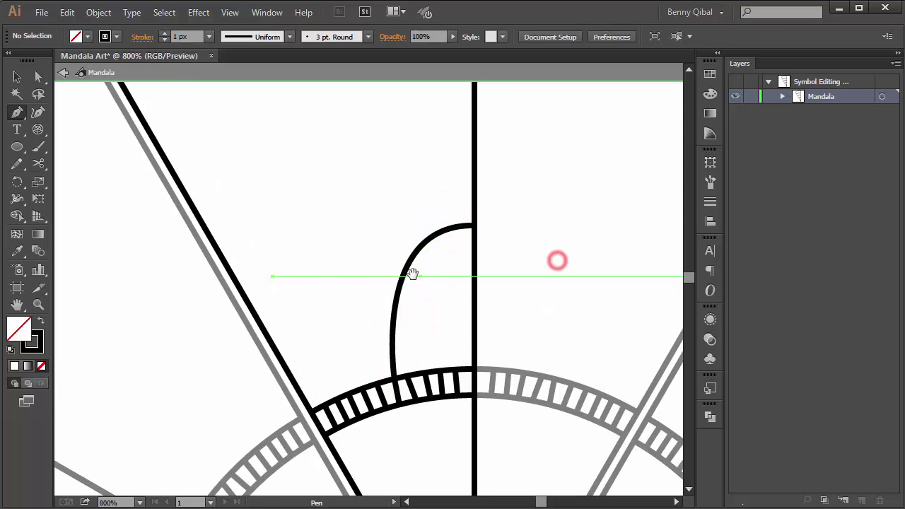
drag(392, 291, 412, 263)
key(ctrl+minus)
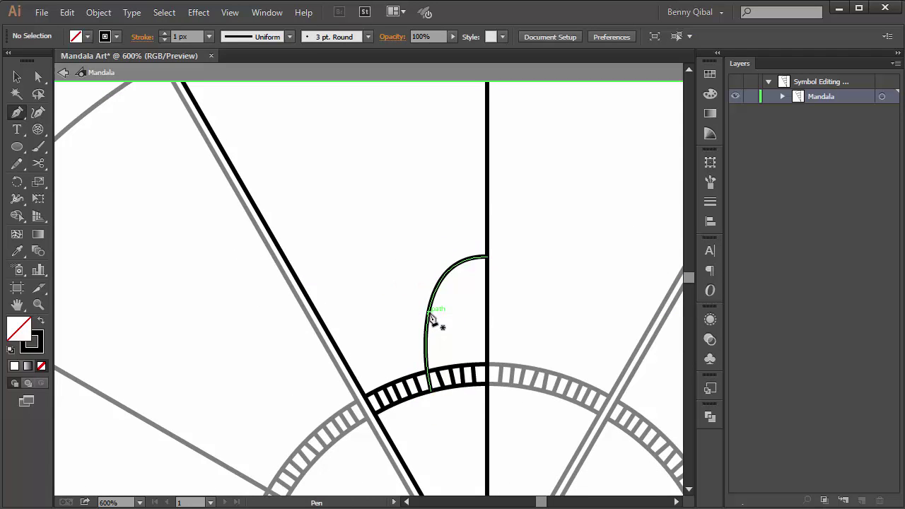
Step: Draw two small doubled arcs from the petal's side down to the diagonal line
click(428, 312)
drag(311, 307, 255, 381)
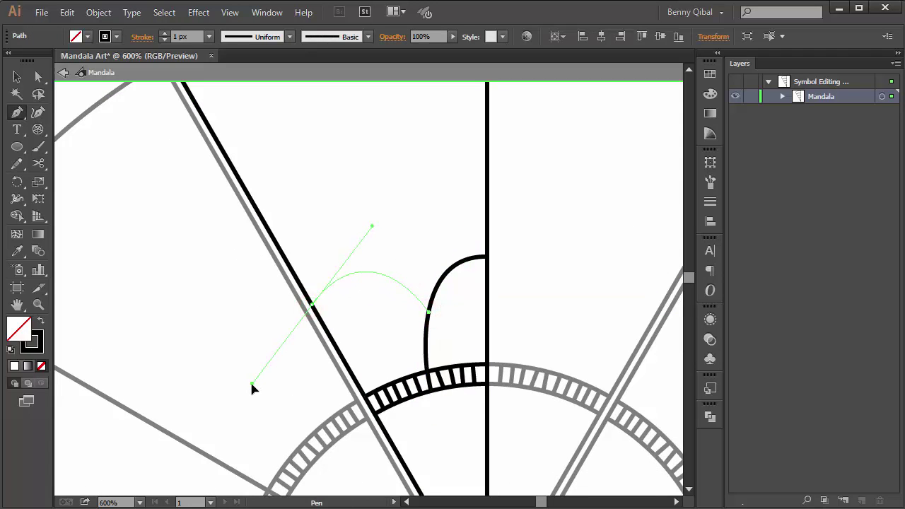
ctrl+click(337, 219)
key(ctrl+minus)
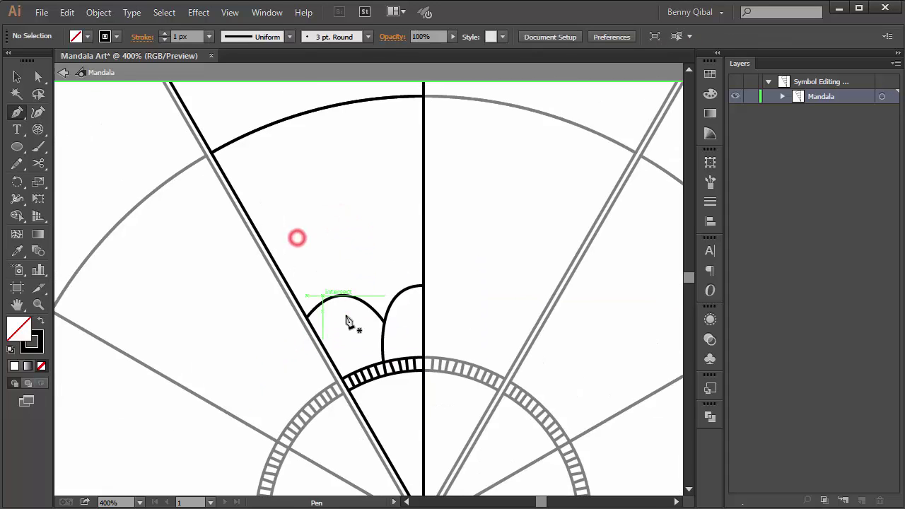
ctrl+click(354, 314)
drag(408, 298, 321, 272)
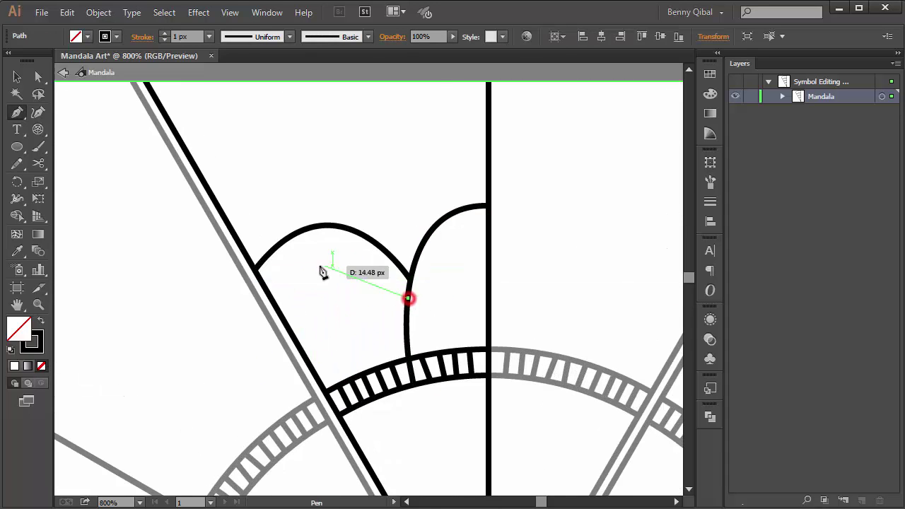
mouse_move(267, 287)
mouse_down()
mouse_move(227, 360)
mouse_move(309, 311)
mouse_up()
ctrl+click(309, 310)
ctrl+alt+click(356, 307)
Step: Draw a large arch and an outer arch spanning the diagonal line to the centre line
drag(344, 260, 364, 279)
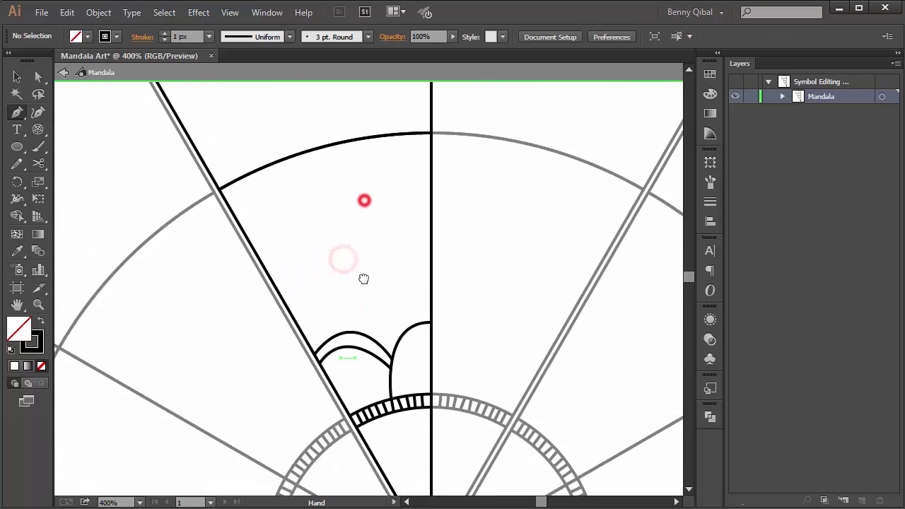
drag(233, 203, 252, 197)
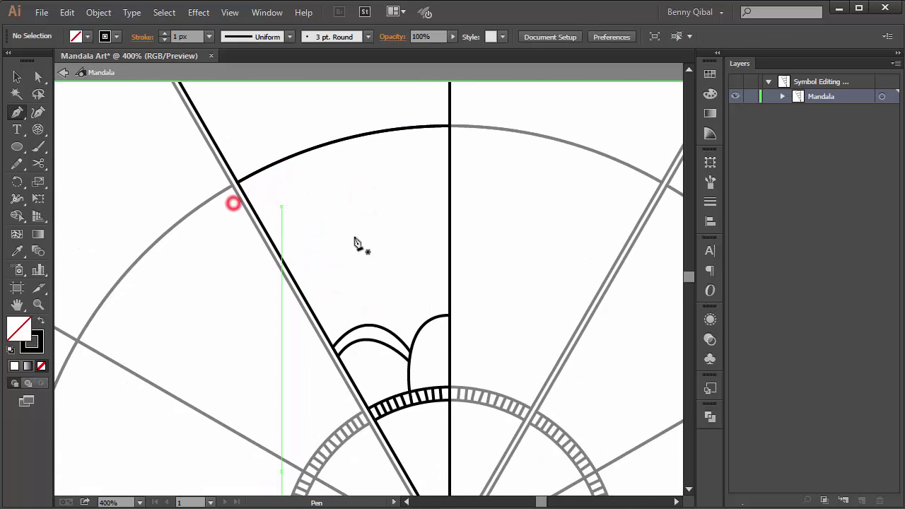
ctrl+alt+click(375, 240)
ctrl+click(377, 285)
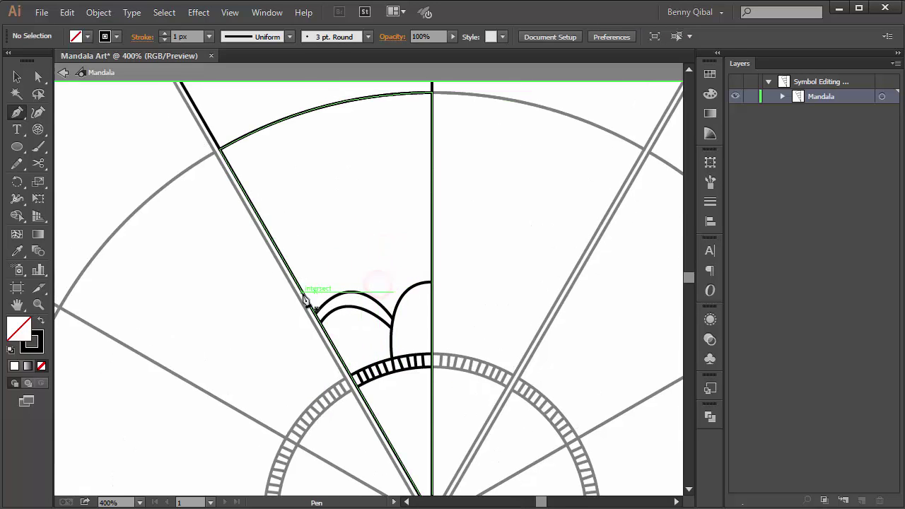
click(303, 291)
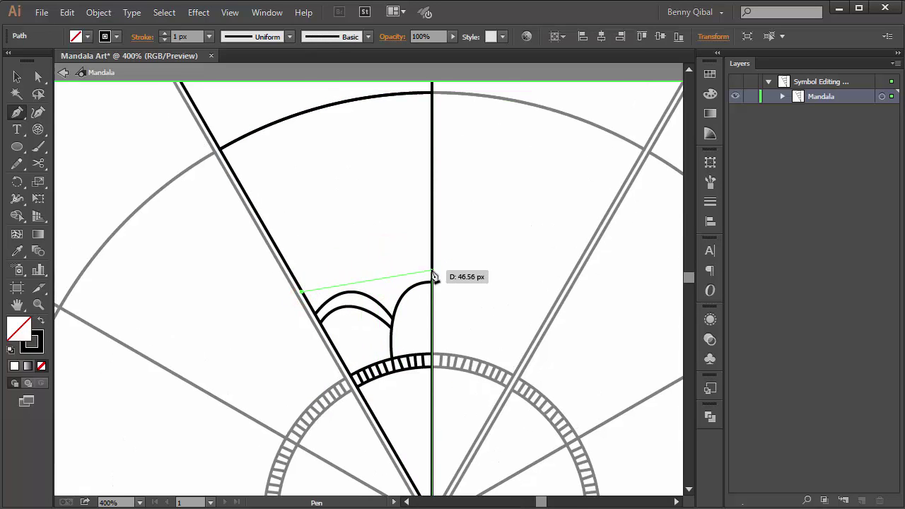
mouse_move(469, 292)
mouse_down()
mouse_move(498, 331)
mouse_move(479, 283)
mouse_up()
click(476, 259)
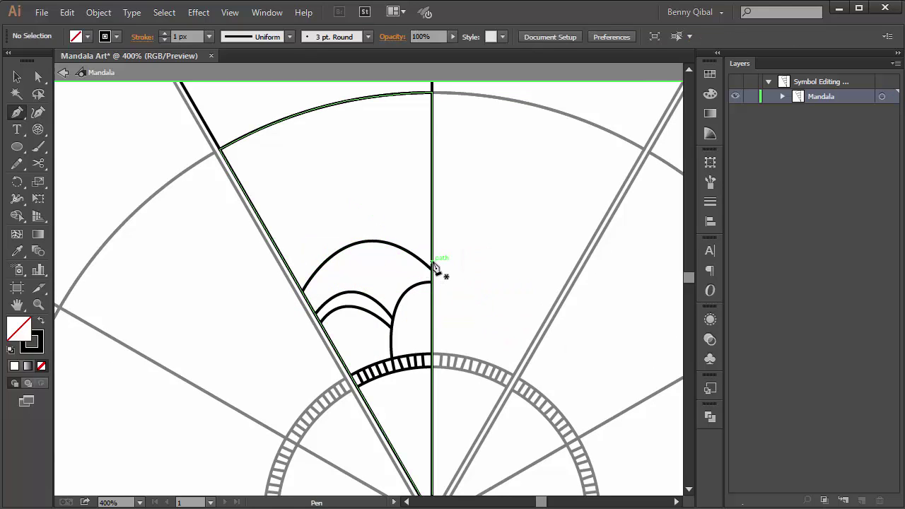
drag(432, 262, 312, 253)
drag(300, 288, 251, 397)
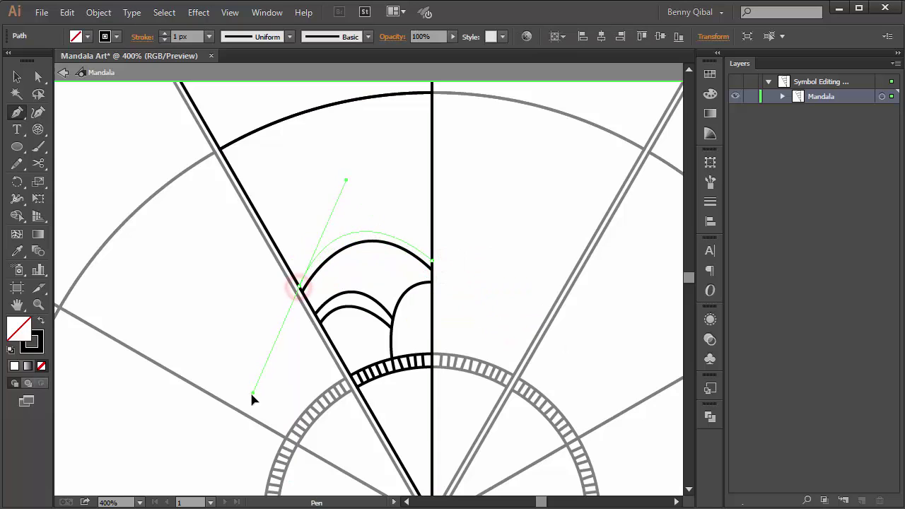
ctrl+click(239, 278)
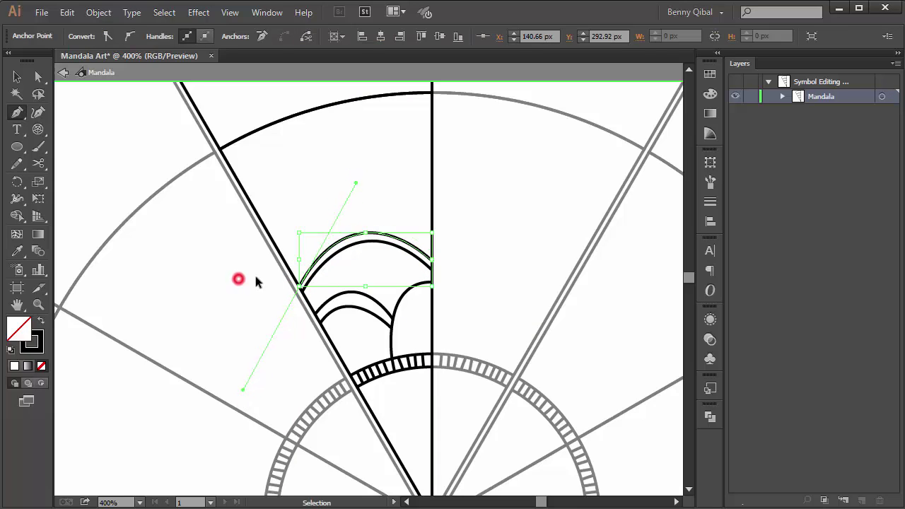
drag(307, 201, 328, 216)
scroll(329, 216, up, 1)
Step: Draw the first rungs across the double arch, starting at its left end
scroll(326, 224, up, 1)
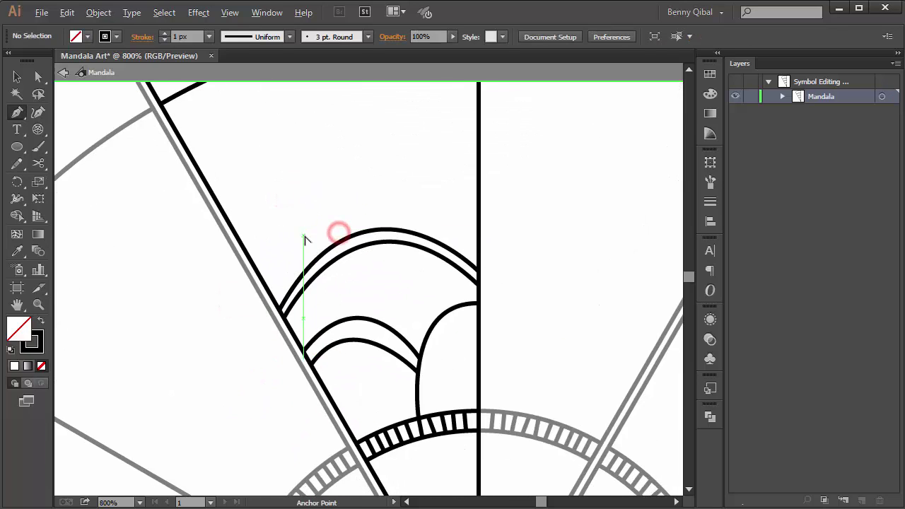
scroll(283, 279, up, 1)
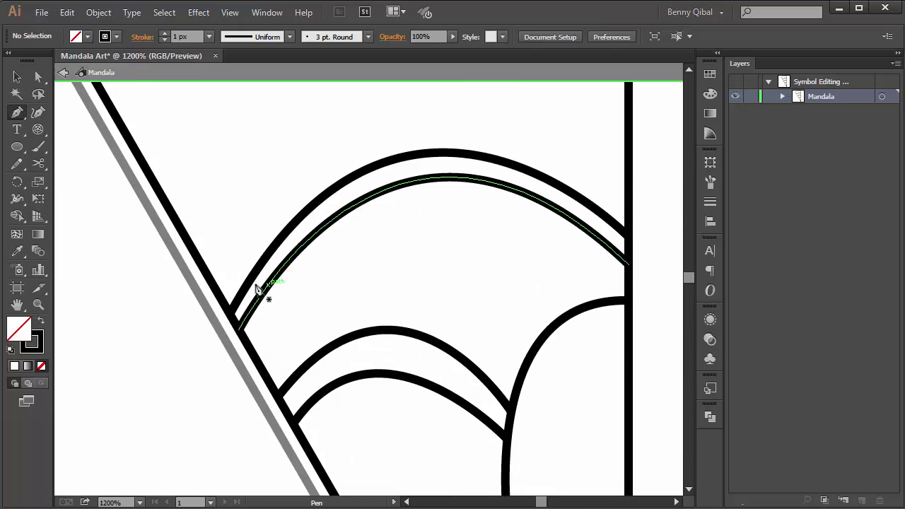
click(241, 293)
ctrl+click(254, 313)
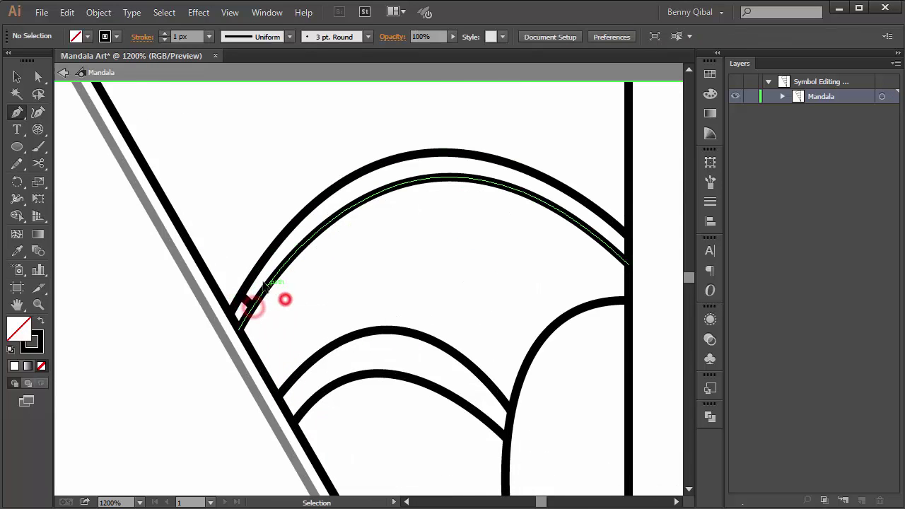
mouse_move(251, 277)
mouse_down()
mouse_move(269, 294)
mouse_move(259, 290)
mouse_up()
ctrl+click(285, 290)
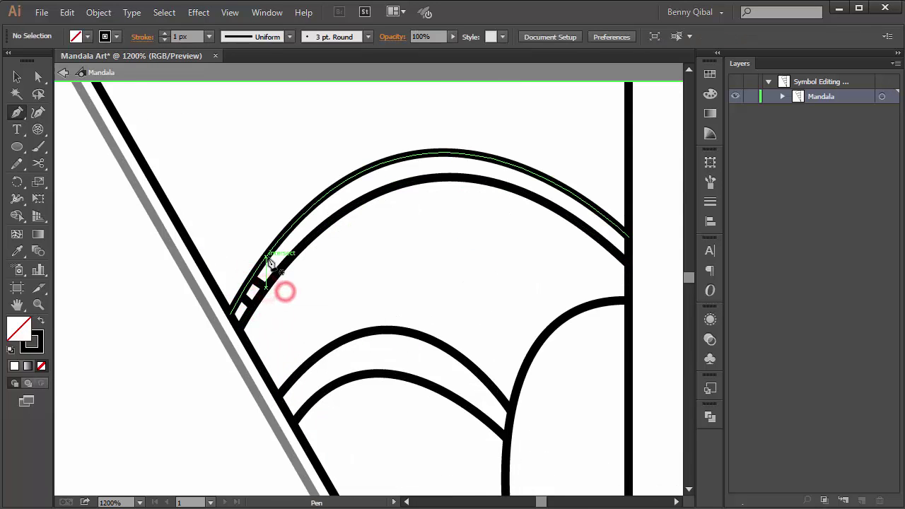
drag(269, 257, 281, 276)
ctrl+click(303, 278)
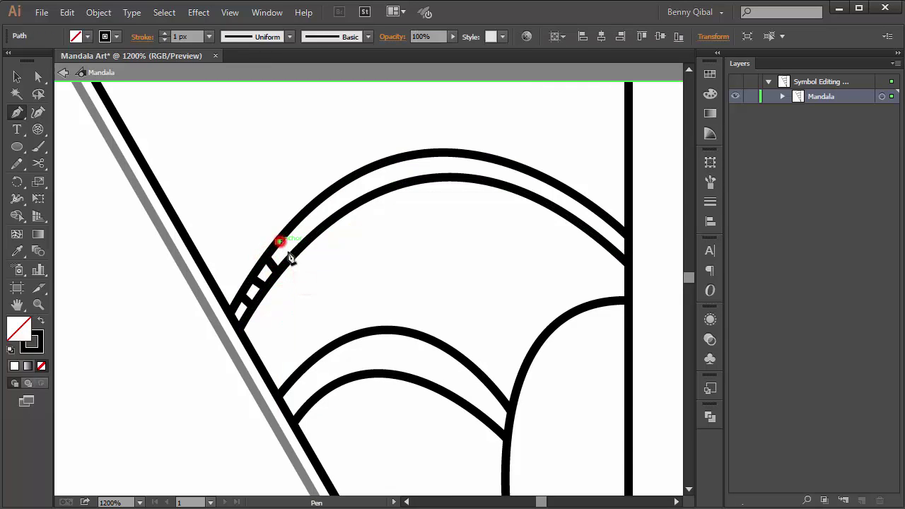
mouse_move(283, 243)
mouse_down()
mouse_move(292, 257)
mouse_move(313, 236)
mouse_up()
ctrl+click(318, 262)
ctrl+click(299, 217)
ctrl+click(340, 248)
ctrl+click(313, 202)
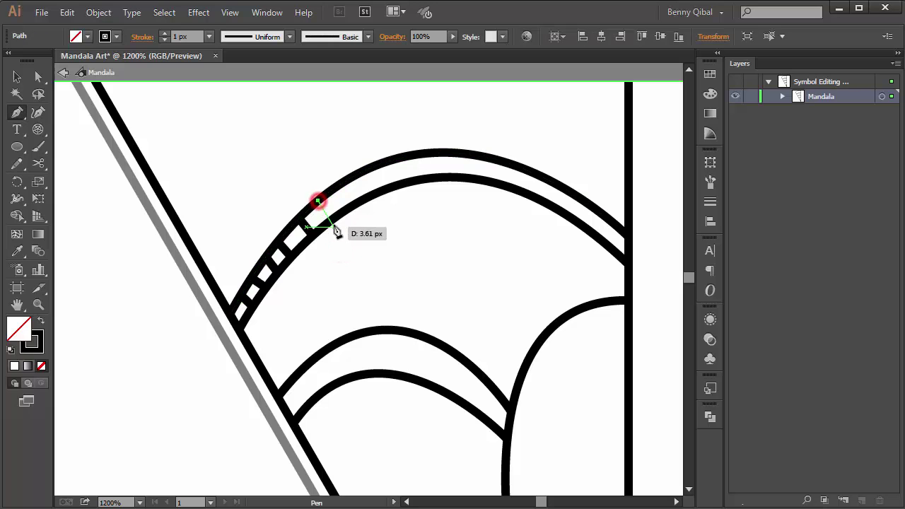
mouse_move(314, 202)
mouse_down()
mouse_move(333, 218)
mouse_move(350, 209)
mouse_up()
ctrl+click(340, 241)
ctrl+click(333, 192)
ctrl+click(359, 234)
Step: Continue placing evenly spaced rungs up to the top of the double arch
ctrl+click(354, 177)
drag(355, 175, 376, 204)
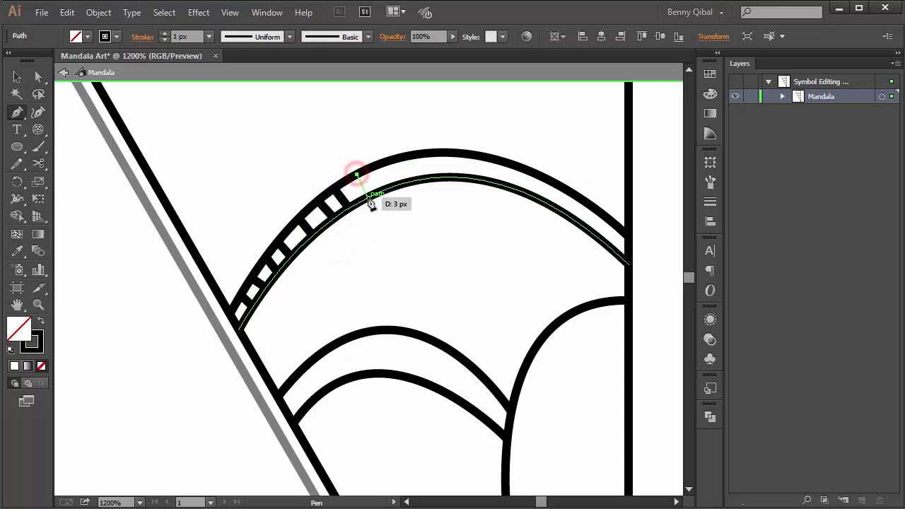
ctrl+click(380, 221)
ctrl+click(383, 168)
drag(383, 168, 396, 196)
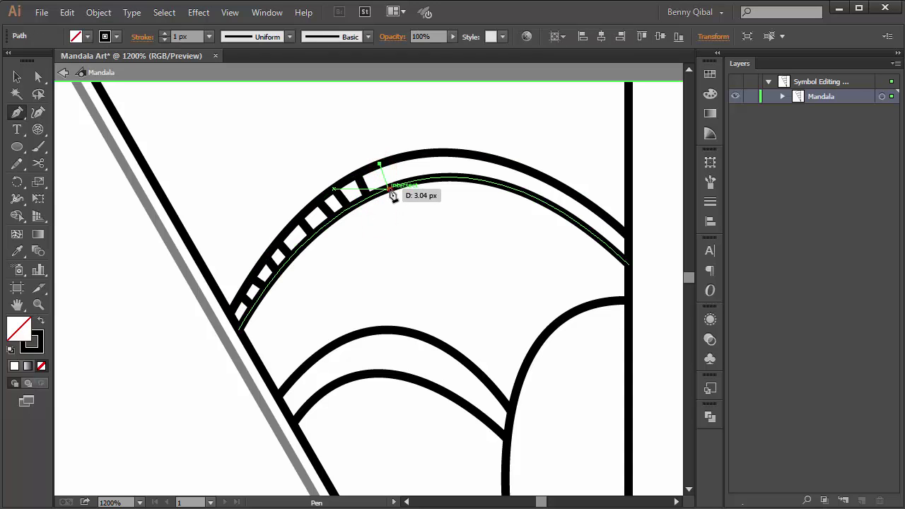
ctrl+click(401, 226)
ctrl+click(410, 156)
drag(411, 156, 418, 190)
ctrl+click(418, 204)
ctrl+click(415, 185)
ctrl+click(420, 218)
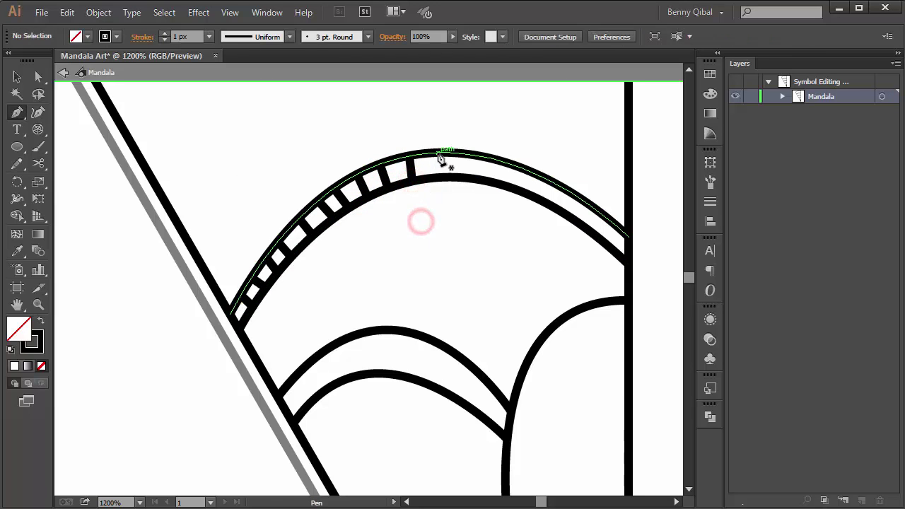
ctrl+click(439, 152)
mouse_move(439, 152)
mouse_down()
mouse_move(438, 177)
mouse_move(486, 186)
mouse_move(474, 170)
mouse_up()
ctrl+click(447, 211)
click(467, 153)
ctrl+click(463, 236)
ctrl+click(490, 157)
ctrl+click(483, 224)
scroll(515, 186, up, 1)
Step: Add the remaining rungs down the arch's right side to the band's end
click(469, 156)
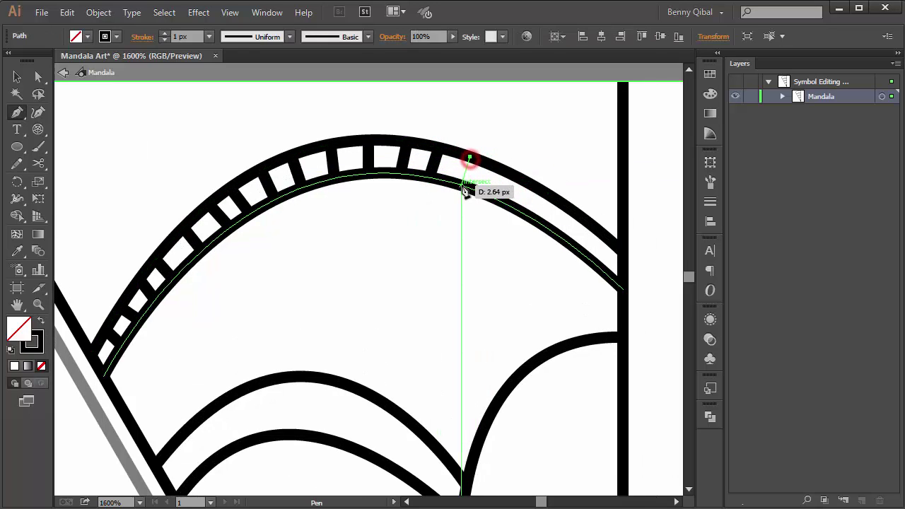
click(462, 186)
ctrl+click(451, 244)
click(502, 170)
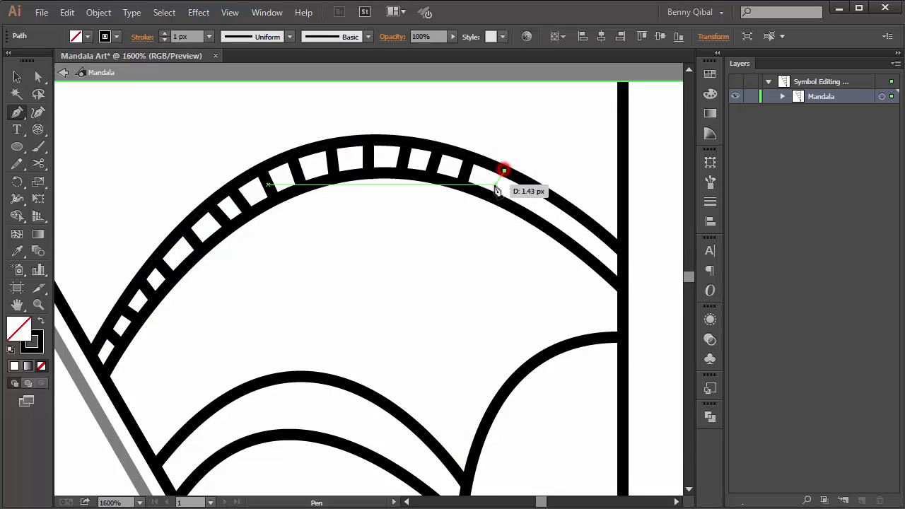
drag(493, 188, 490, 194)
ctrl+click(485, 244)
click(531, 187)
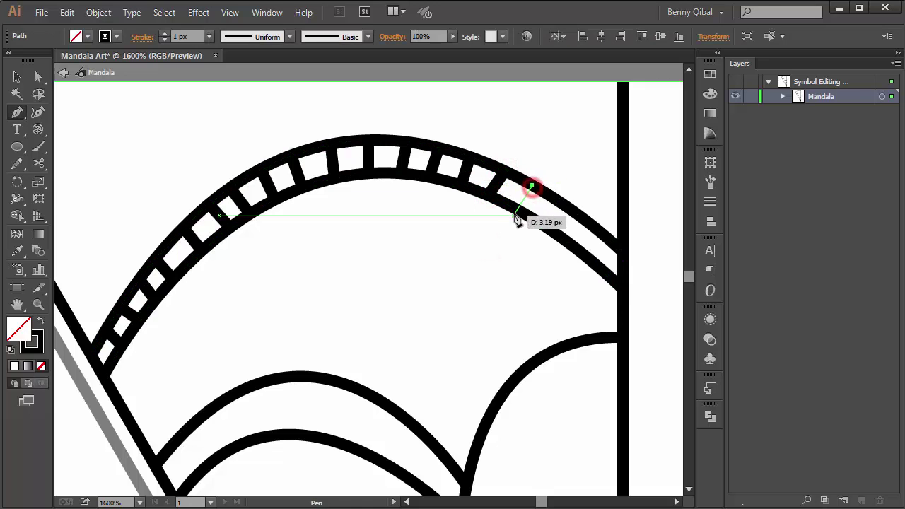
click(521, 211)
ctrl+click(494, 256)
click(555, 203)
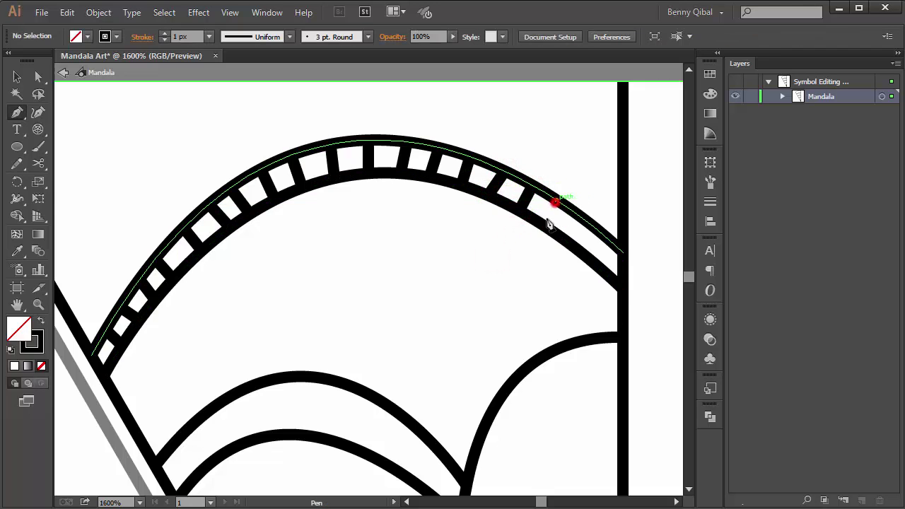
click(543, 227)
ctrl+click(520, 268)
click(580, 218)
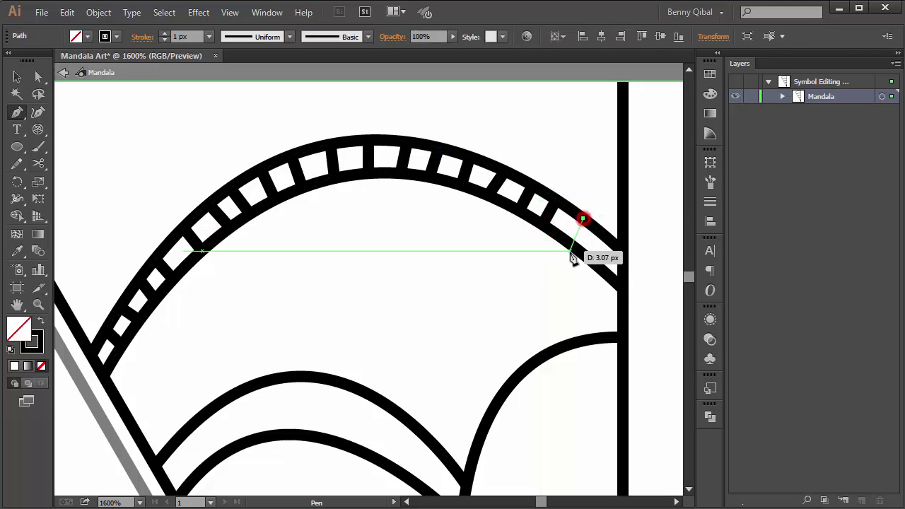
click(572, 245)
ctrl+click(547, 287)
click(600, 235)
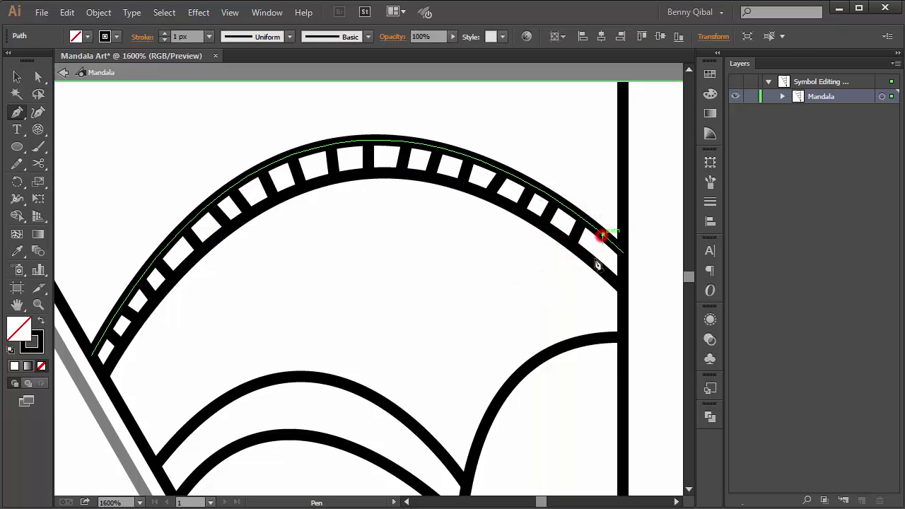
click(596, 266)
ctrl+click(544, 302)
scroll(414, 283, down, 3)
scroll(410, 277, down, 3)
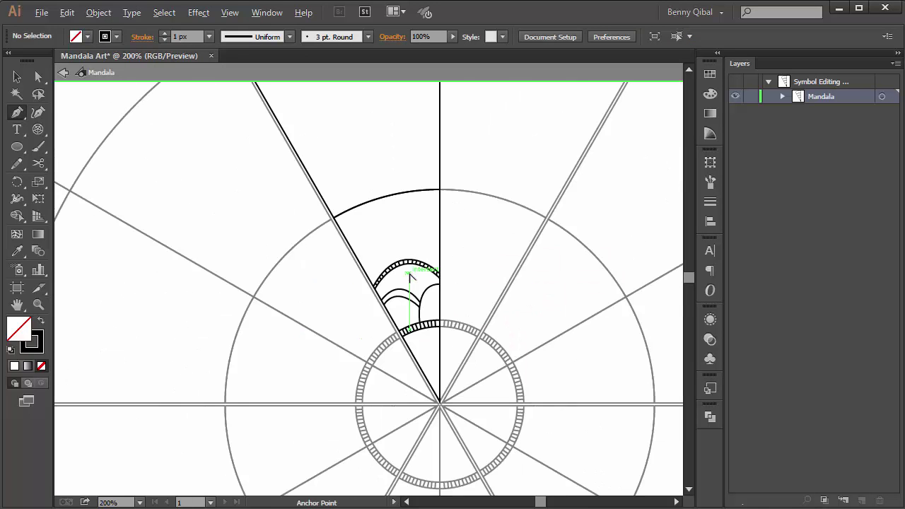
click(19, 77)
scroll(347, 259, down, 2)
drag(347, 259, 281, 242)
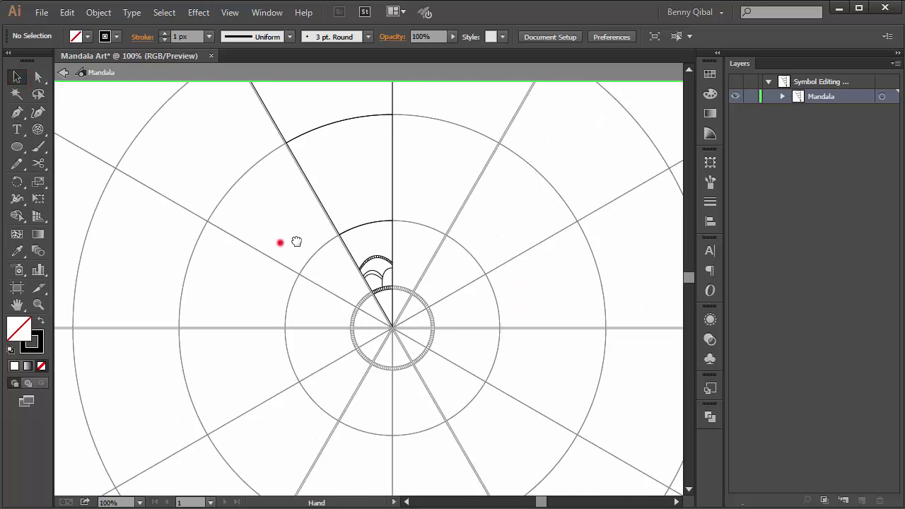
click(63, 74)
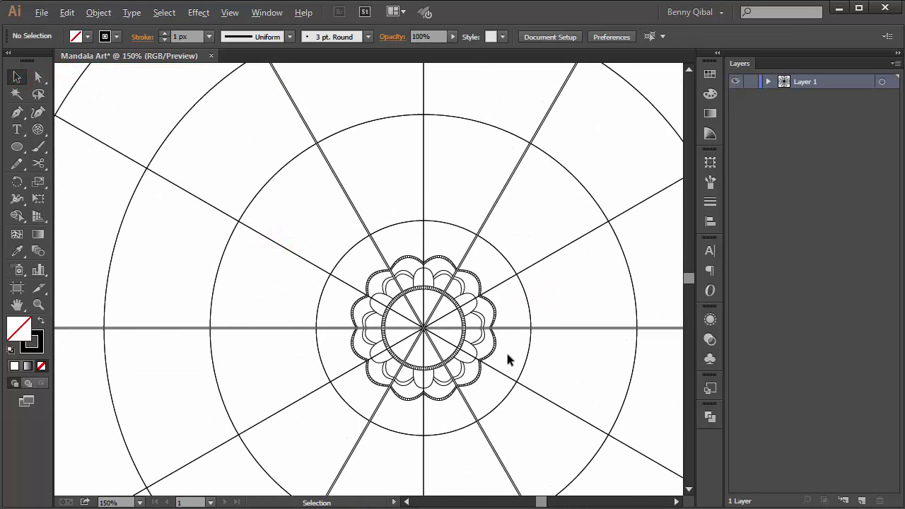
scroll(508, 359, up, 1)
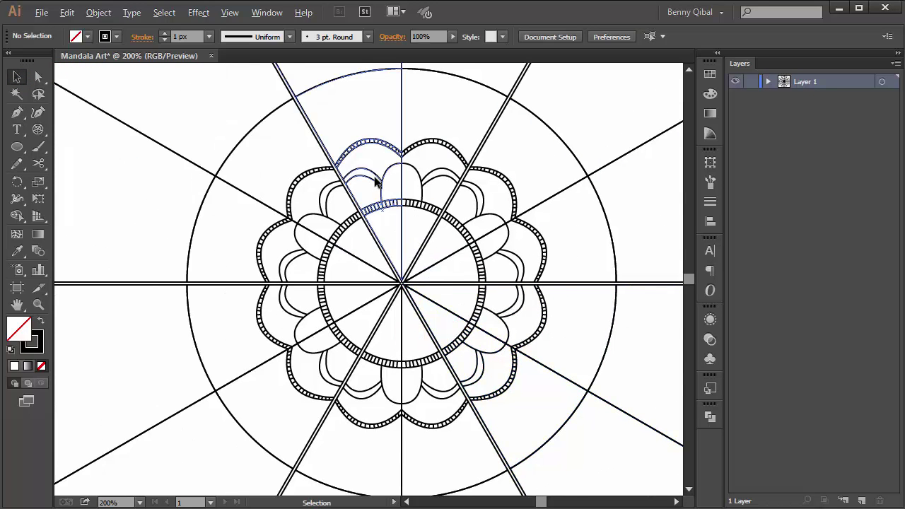
scroll(376, 182, down, 1)
scroll(374, 167, down, 2)
scroll(308, 146, up, 1)
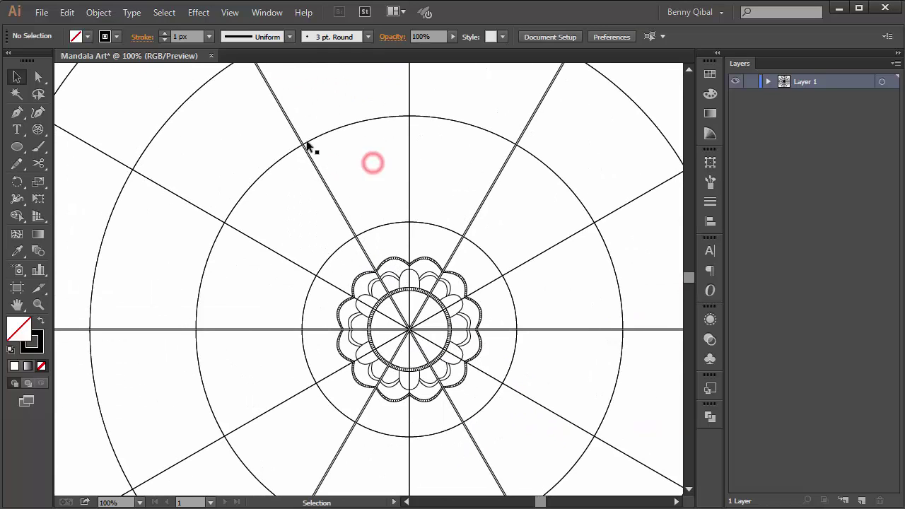
click(324, 135)
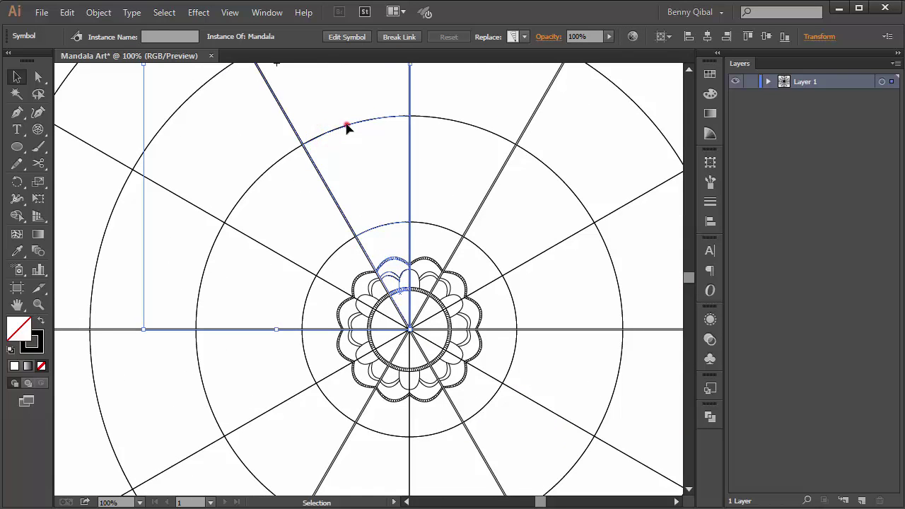
double_click(346, 128)
scroll(384, 234, up, 3)
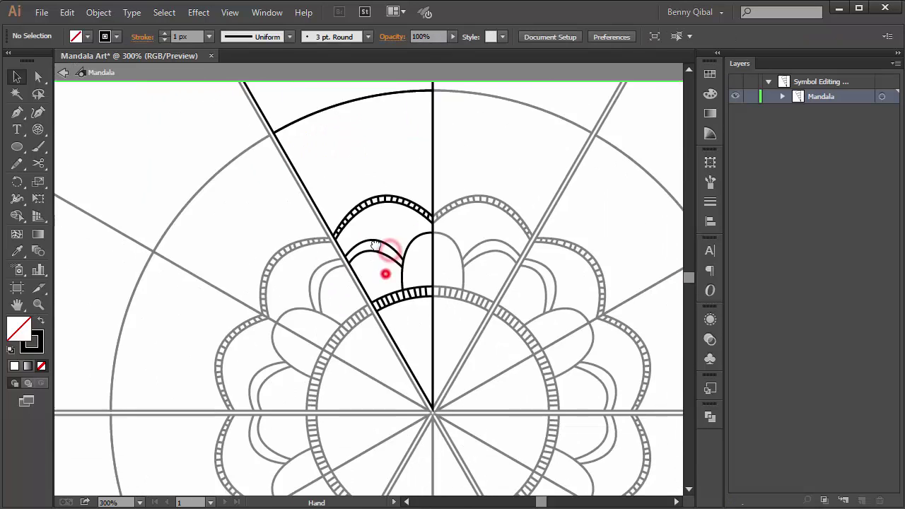
Step: Pen-draw a tall curved strand from the petal arc up to the top of the centre line
click(19, 117)
scroll(385, 253, up, 1)
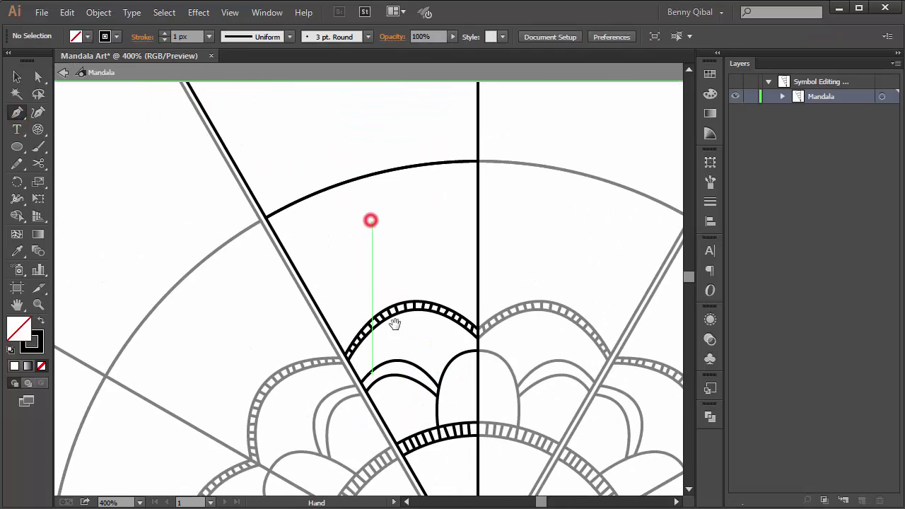
drag(385, 250, 353, 198)
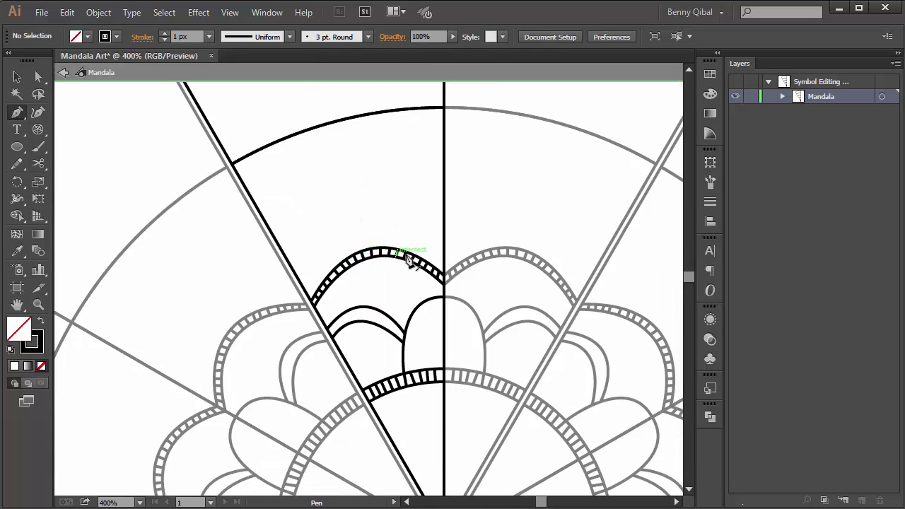
scroll(410, 256, up, 1)
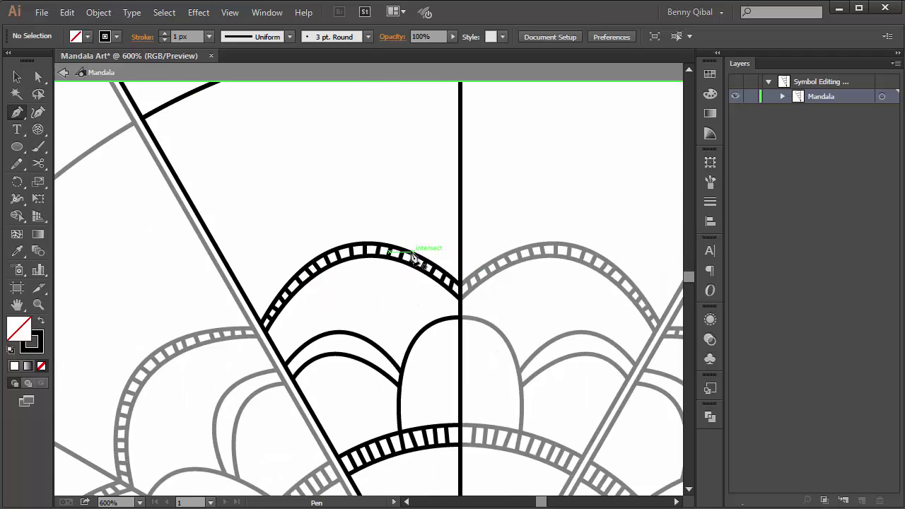
click(410, 253)
scroll(434, 299, down, 2)
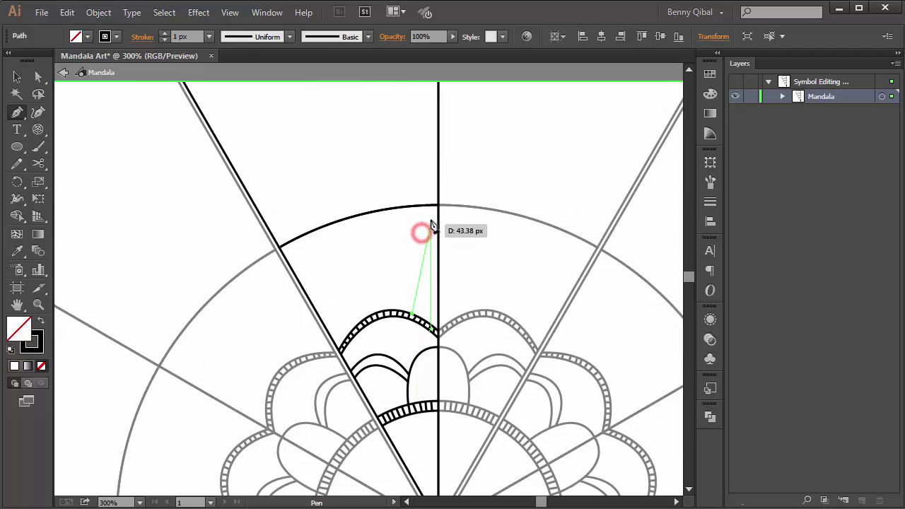
drag(439, 205, 516, 201)
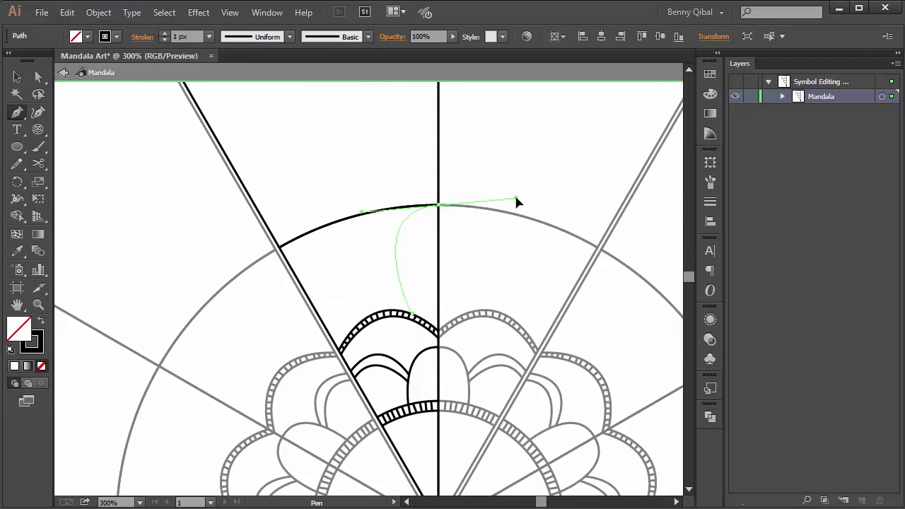
ctrl+click(425, 233)
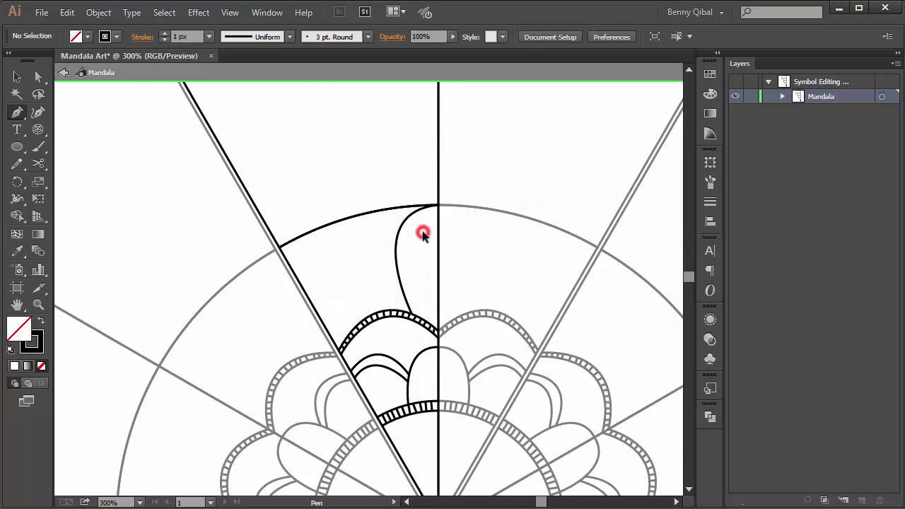
scroll(413, 260, up, 1)
drag(413, 259, 407, 221)
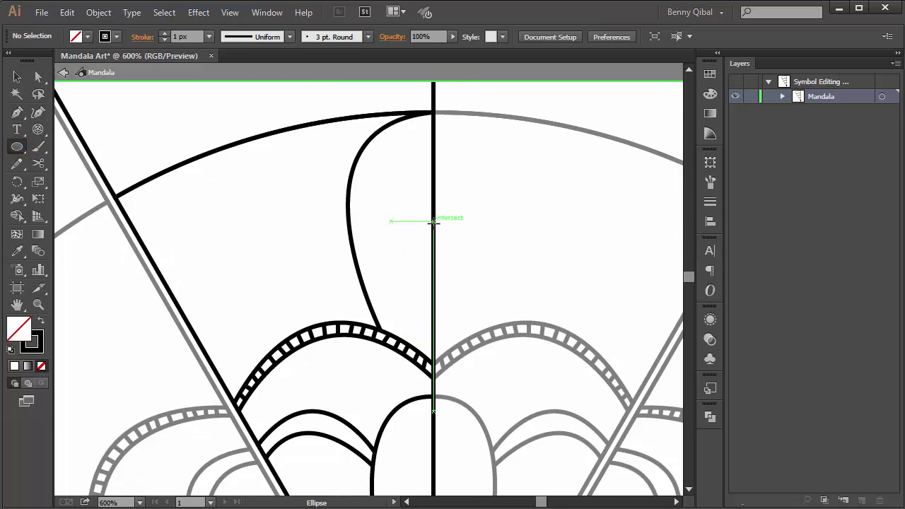
Step: Draw a small circle on the centre line, cut it top and bottom, and delete its right half
drag(434, 228, 472, 258)
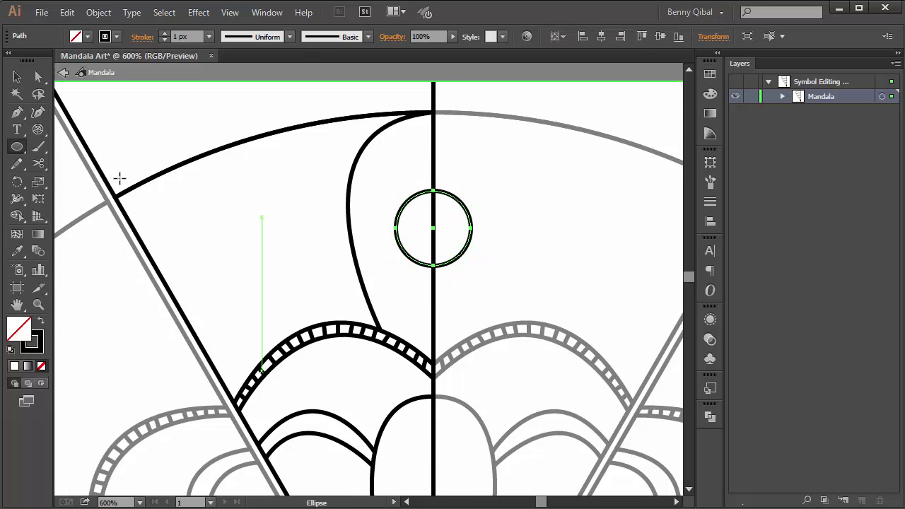
click(33, 169)
scroll(460, 229, up, 2)
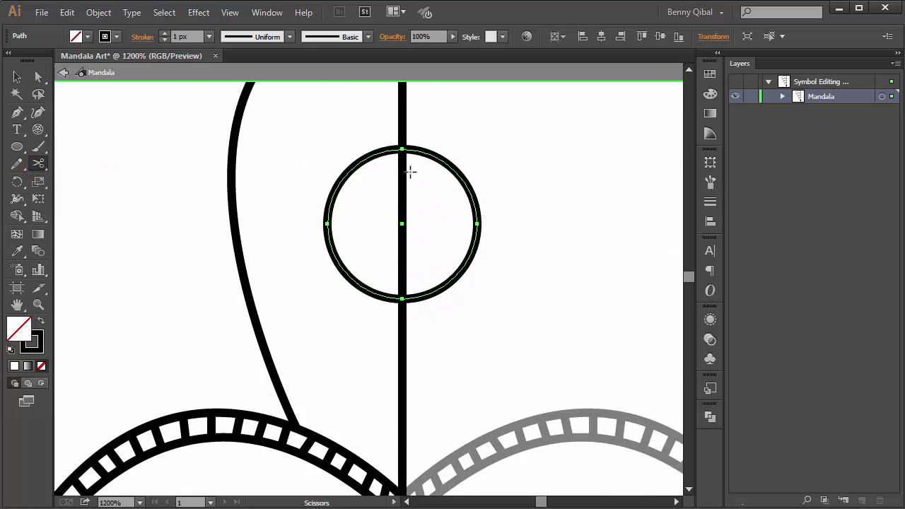
click(402, 149)
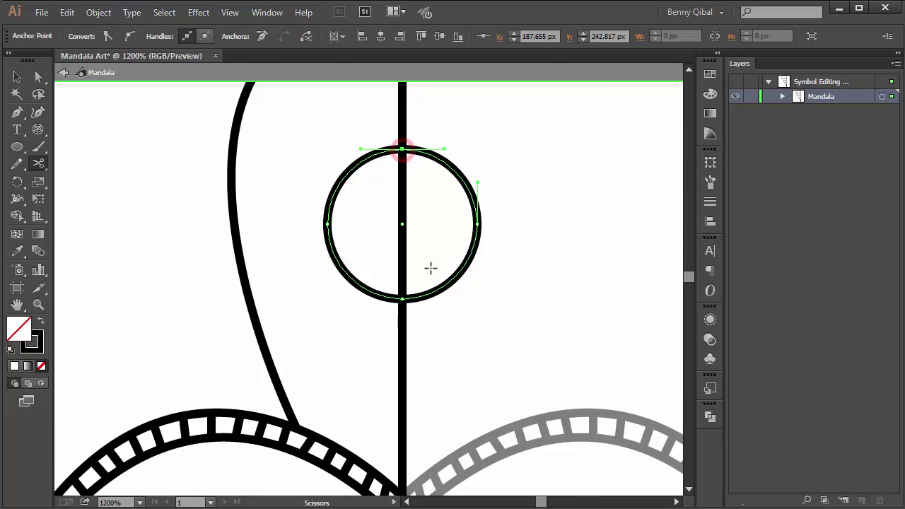
click(402, 299)
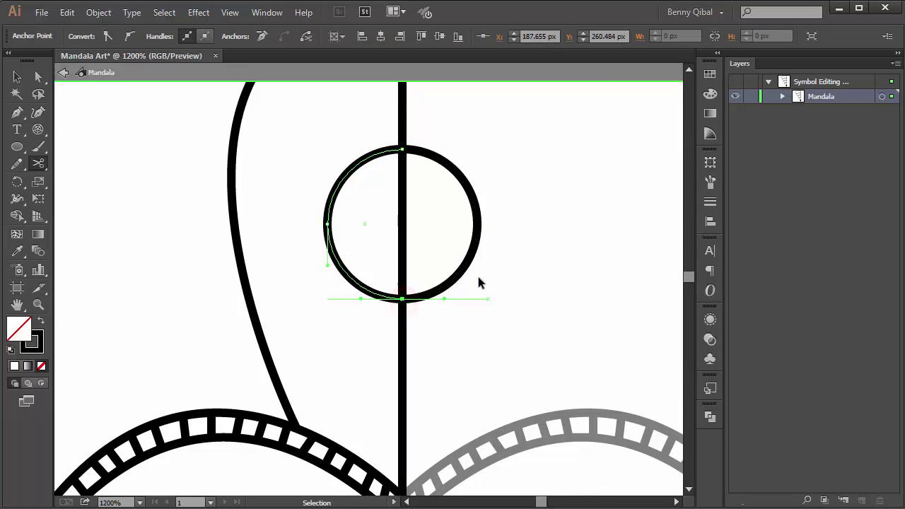
drag(520, 268, 516, 259)
key(Delete)
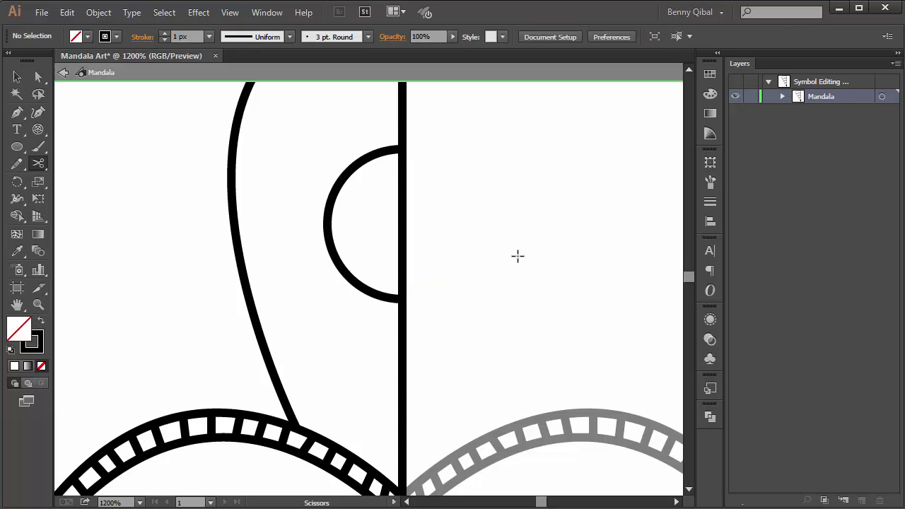
drag(344, 212, 408, 221)
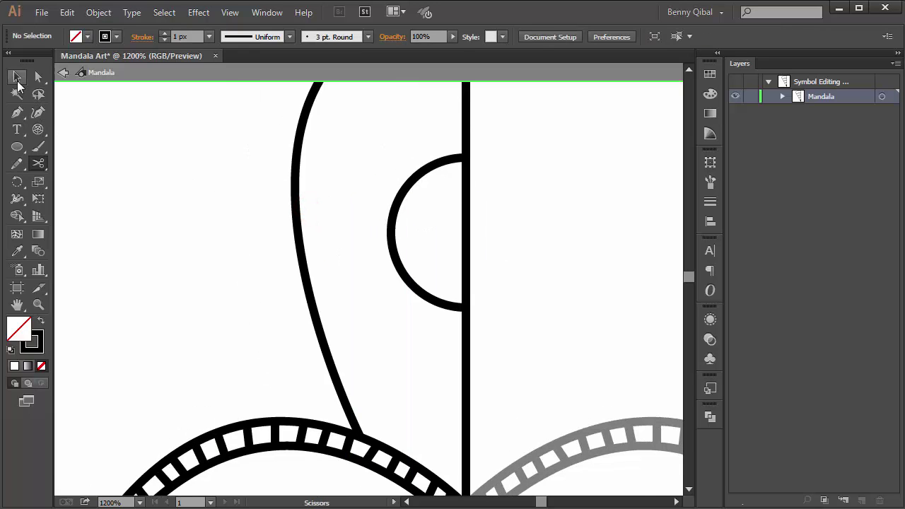
scroll(358, 264, down, 2)
scroll(209, 184, up, 1)
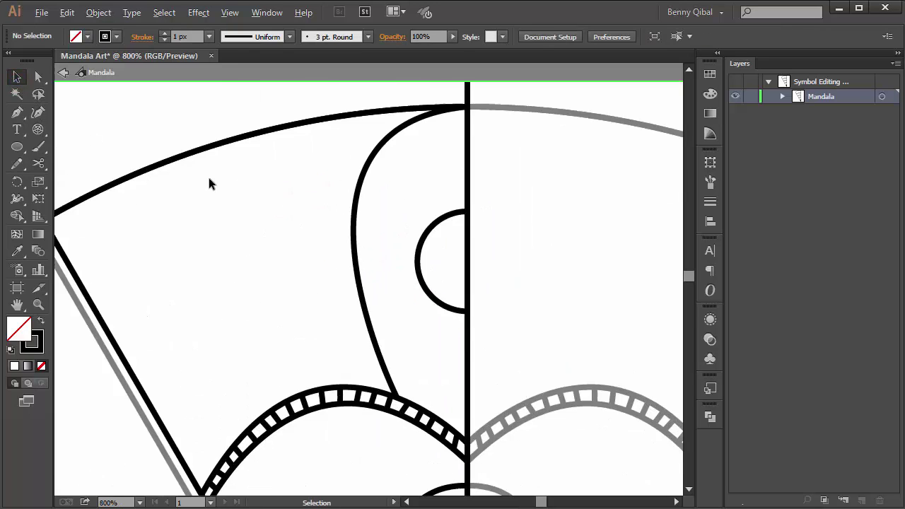
Step: Pen-draw two straight rays from the half circle's top to the curved strand
click(17, 113)
click(453, 211)
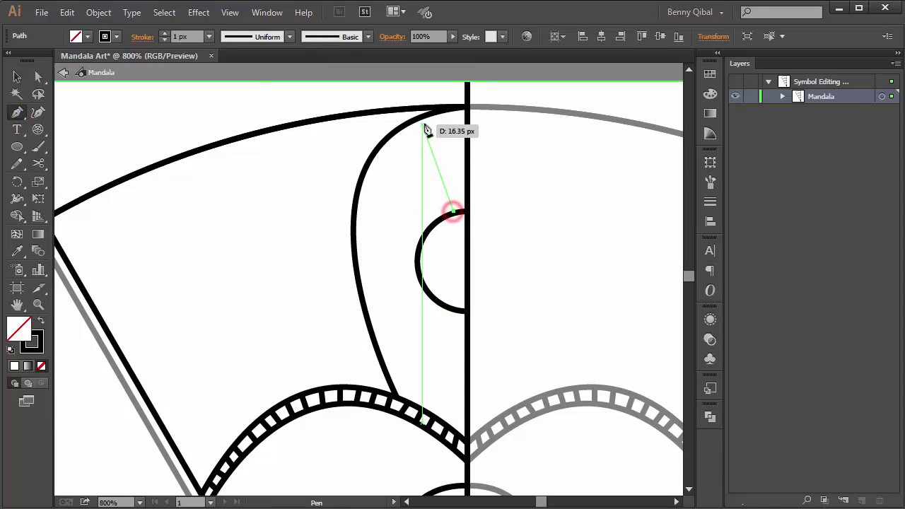
click(424, 119)
ctrl+click(414, 186)
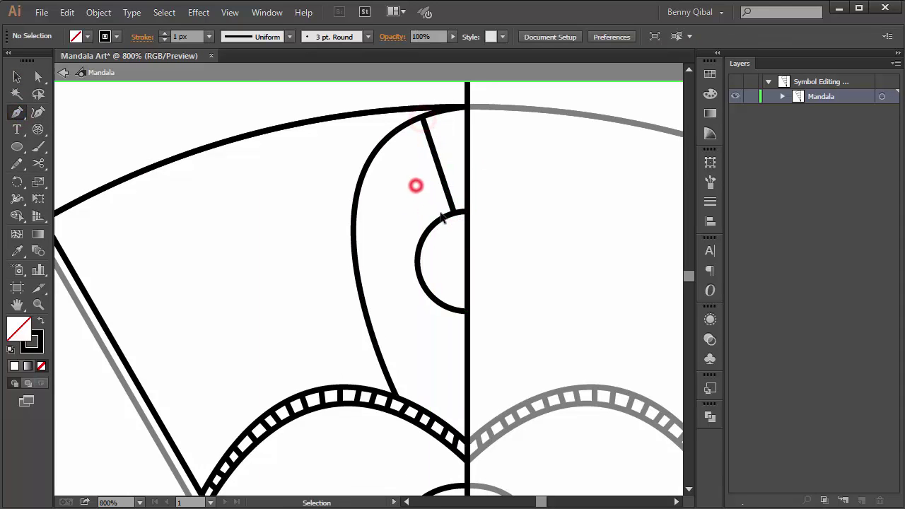
click(434, 222)
click(375, 152)
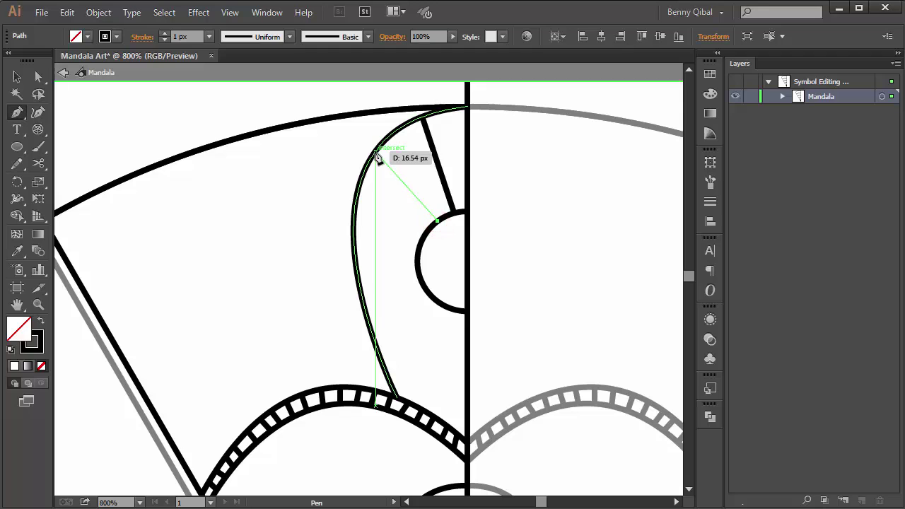
ctrl+click(391, 196)
Step: Add two more rays from the lower half circle to the curved strand
click(420, 241)
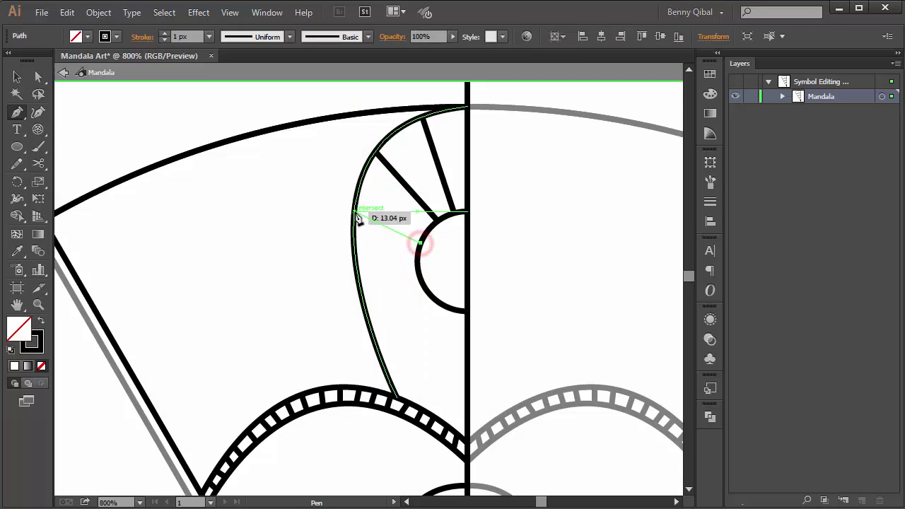
click(355, 212)
ctrl+click(413, 290)
click(424, 260)
click(356, 266)
ctrl+click(314, 260)
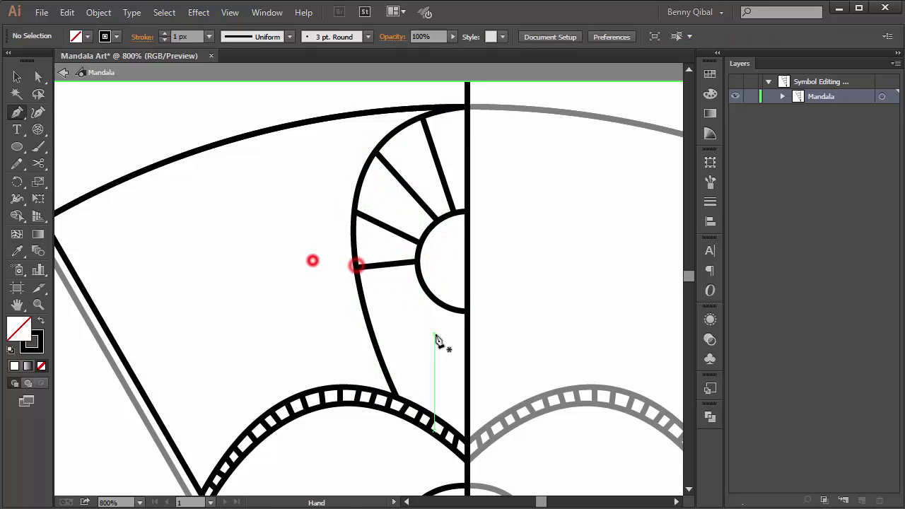
Step: Draw the final rays, ending the last spoke on the teardrop outline, then zoom to the sun circle
drag(437, 335, 430, 279)
key(ctrl+plus)
click(423, 205)
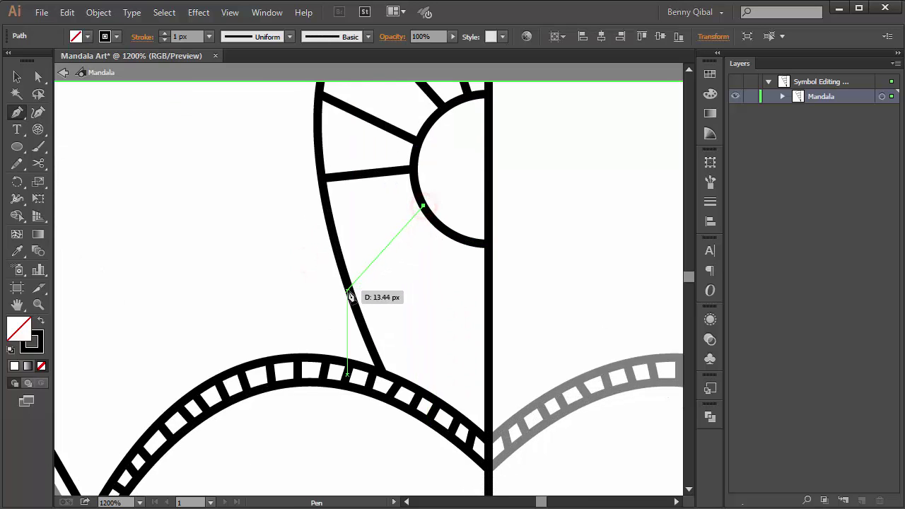
click(353, 296)
ctrl+click(309, 284)
click(451, 233)
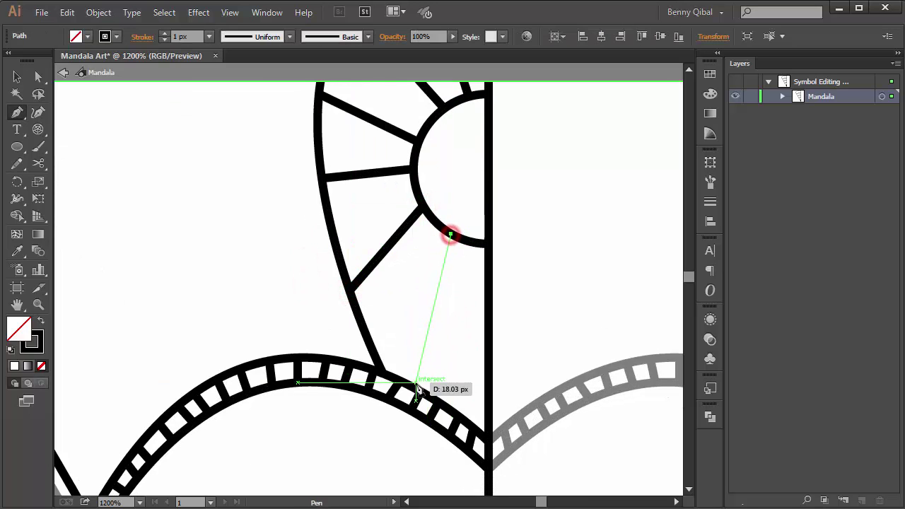
click(429, 400)
ctrl+click(316, 293)
key(ctrl+minus)
key(ctrl+plus)
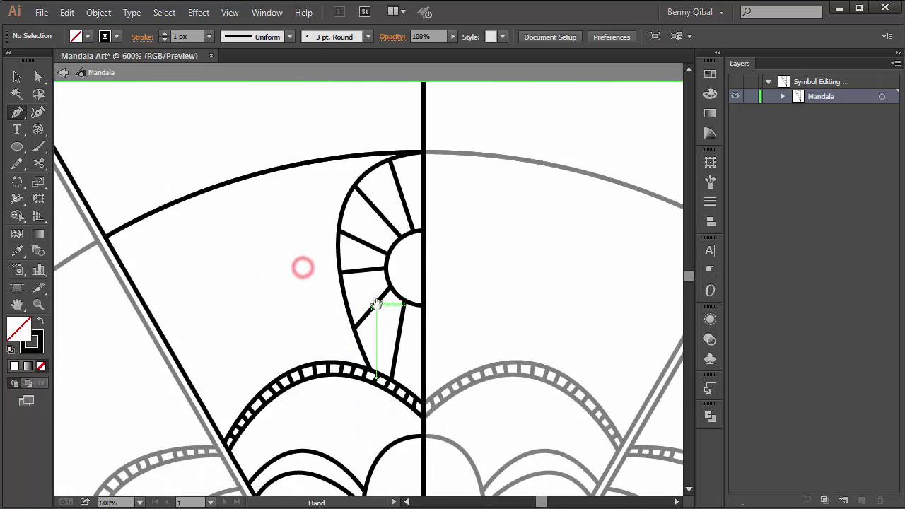
mouse_move(301, 264)
mouse_down()
mouse_move(414, 210)
mouse_move(410, 247)
mouse_up()
key(ctrl+plus)
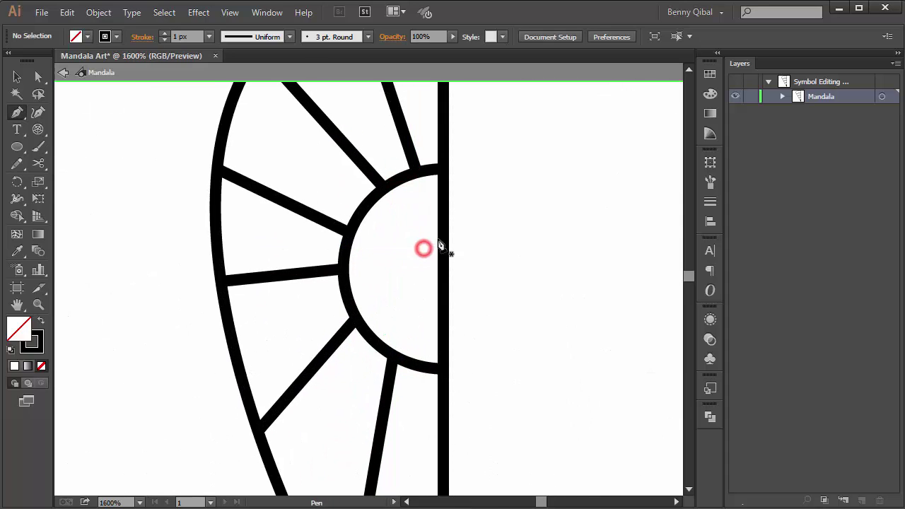
Step: Pen-draw a curved half-heart loop from the center line inside the sun circle
click(444, 207)
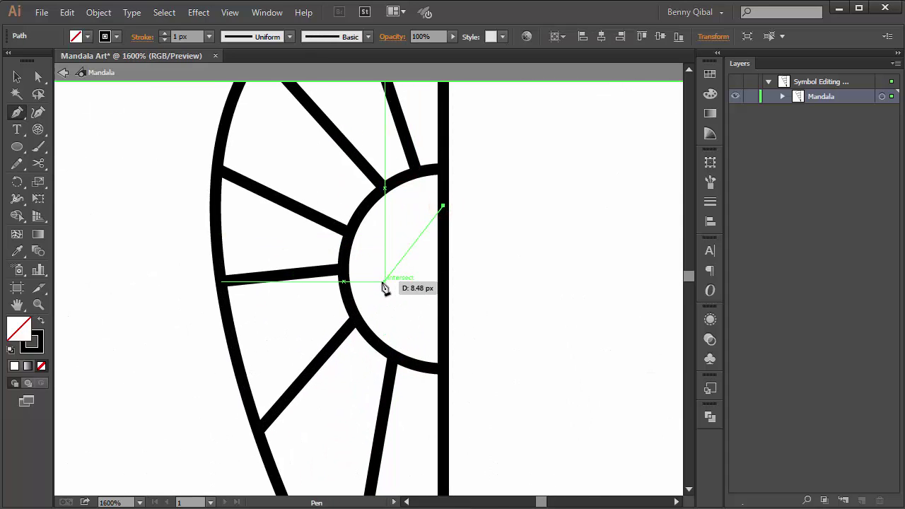
ctrl+click(449, 259)
drag(387, 259, 376, 320)
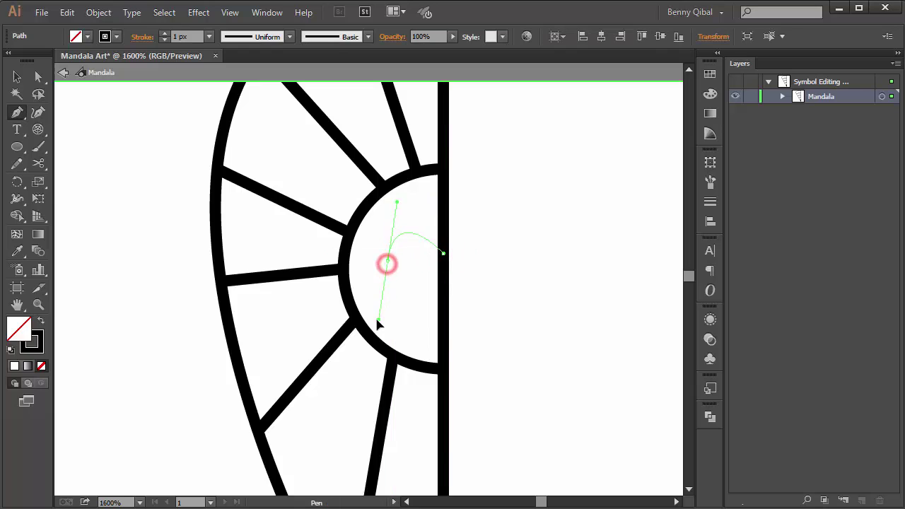
click(445, 348)
ctrl+click(501, 291)
key(ctrl+minus)
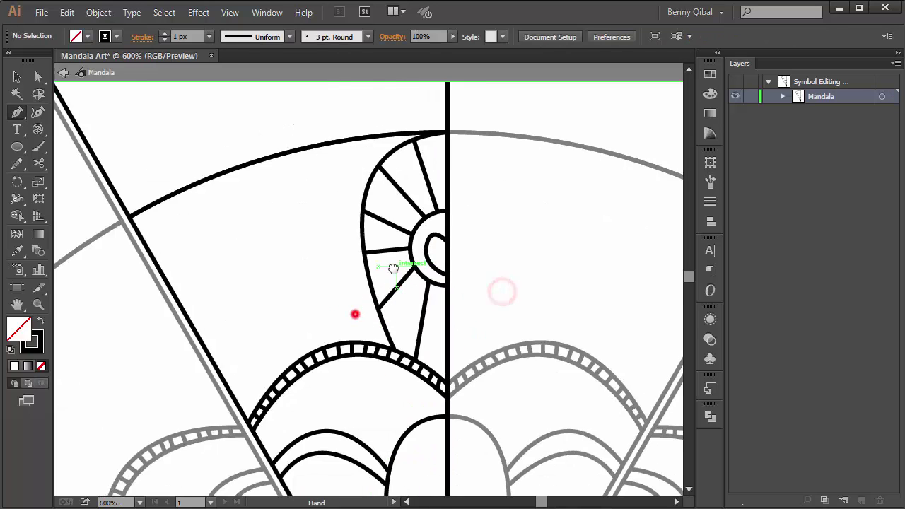
Step: Check the loop, then exit symbol isolation to view the whole mandala
click(16, 83)
click(439, 213)
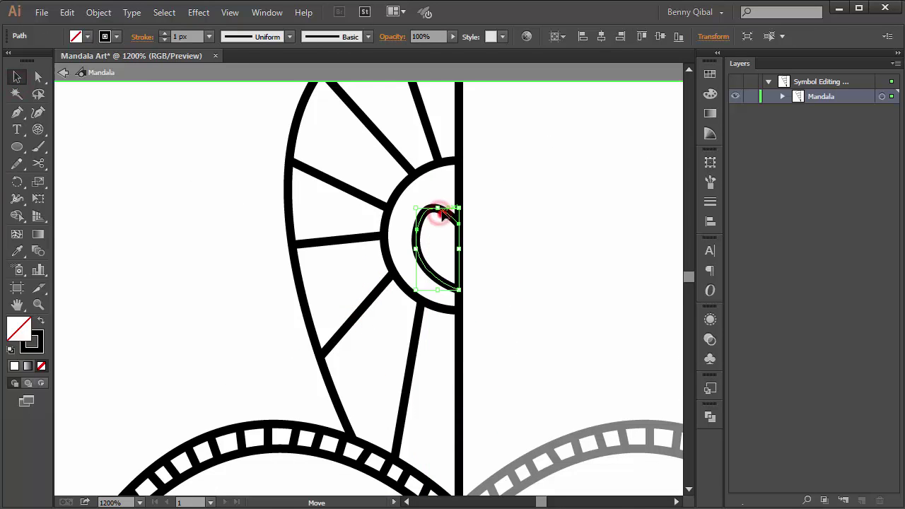
click(526, 217)
key(ctrl+minus)
key(ctrl+minus)
key(ctrl+minus)
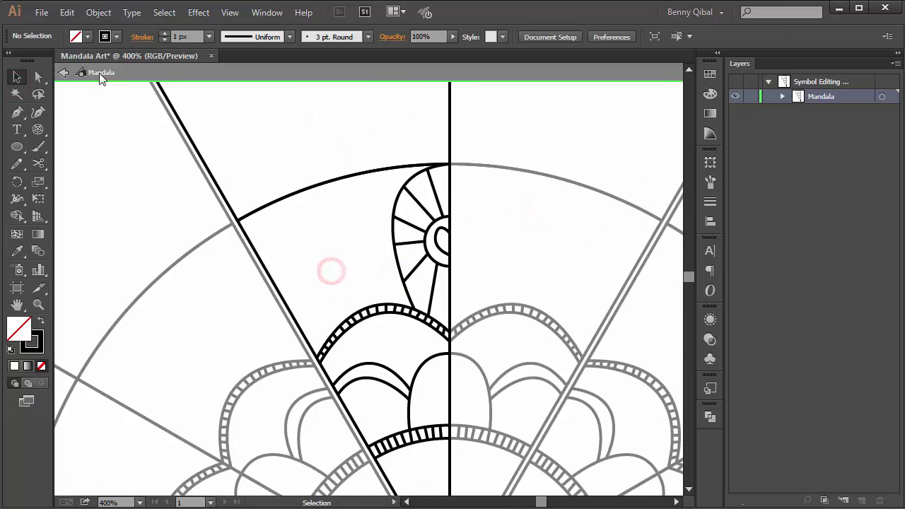
click(63, 73)
key(ctrl+minus)
key(ctrl+plus)
key(ctrl+plus)
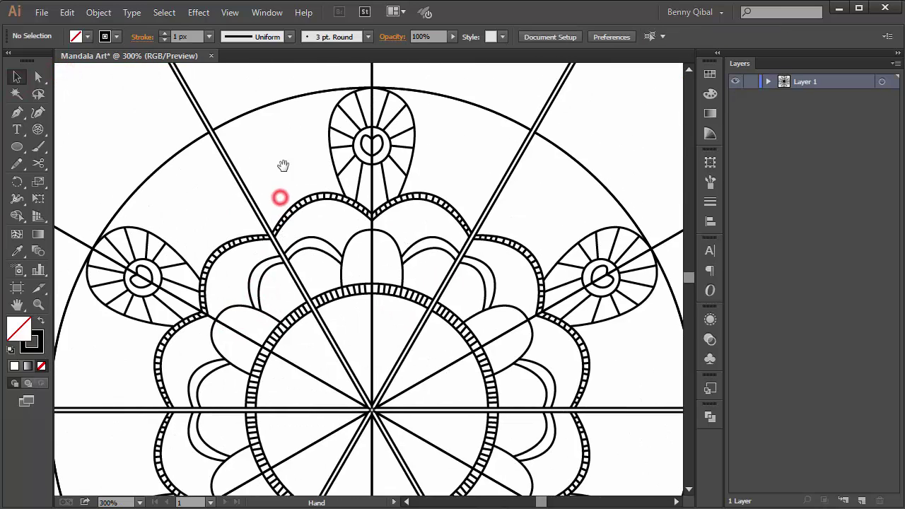
Step: Double-click the top wedge into isolation mode, pick the Pen tool, and zoom onto the ladder arch
drag(283, 166, 305, 229)
click(316, 203)
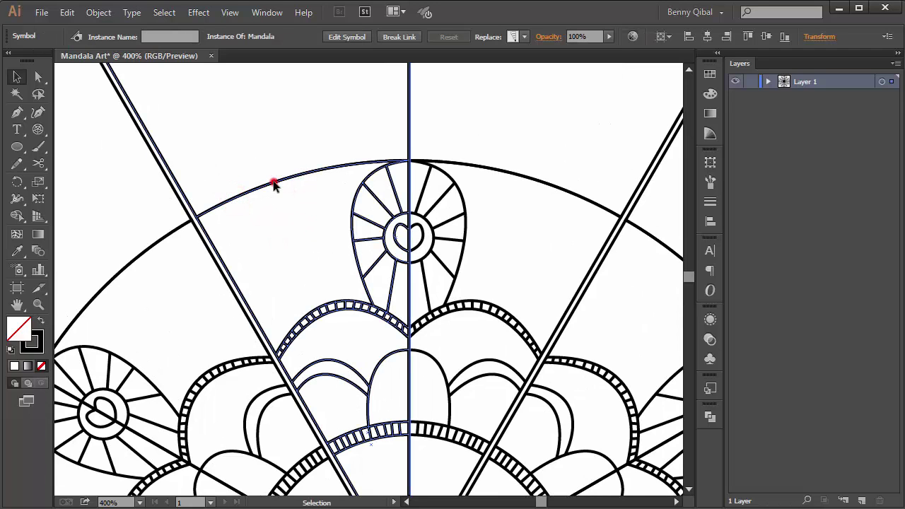
double_click(273, 182)
click(348, 239)
ctrl+alt+click(364, 198)
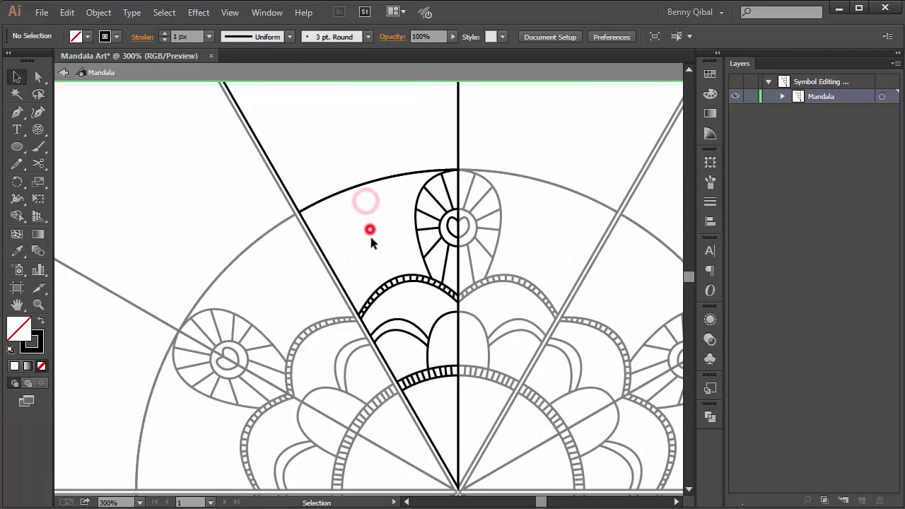
ctrl+click(362, 234)
key(p)
ctrl+click(361, 272)
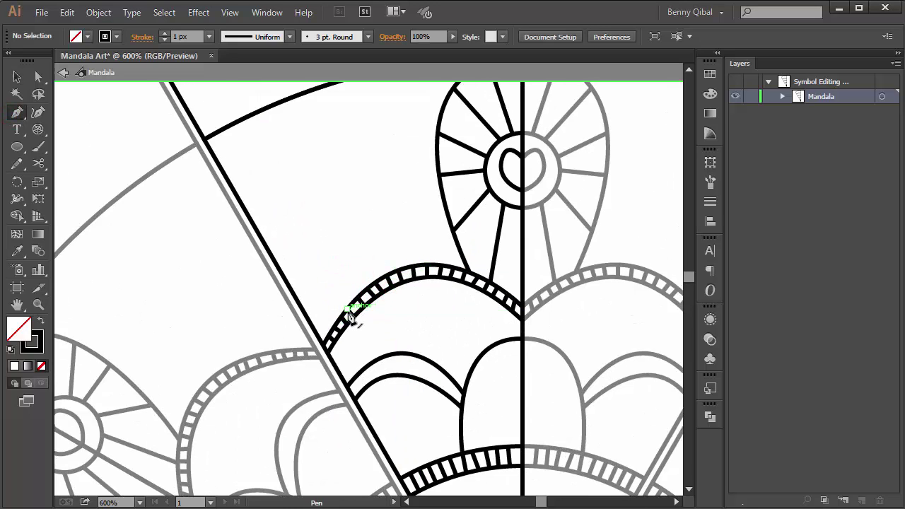
Step: Draw a first strand from the arc-and-spoke corner down onto the ladder arch
ctrl+click(349, 316)
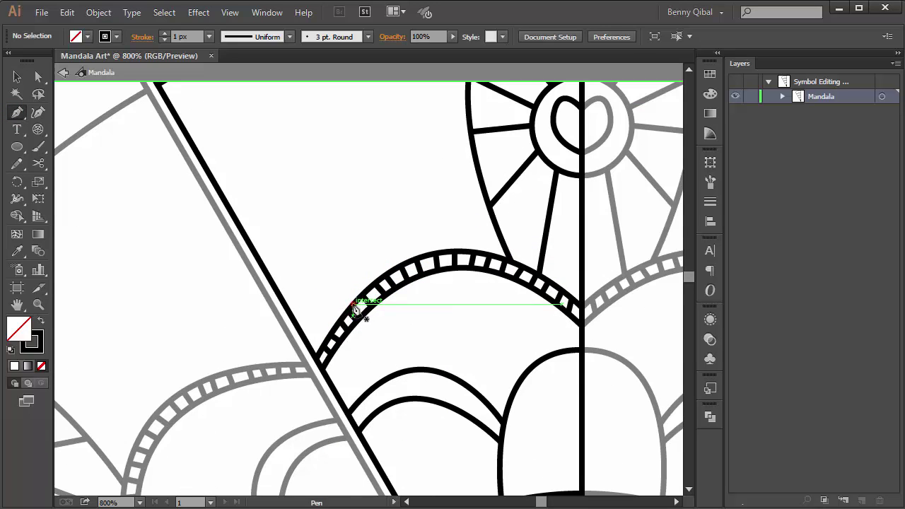
ctrl+alt+click(356, 311)
ctrl+alt+click(356, 311)
click(288, 236)
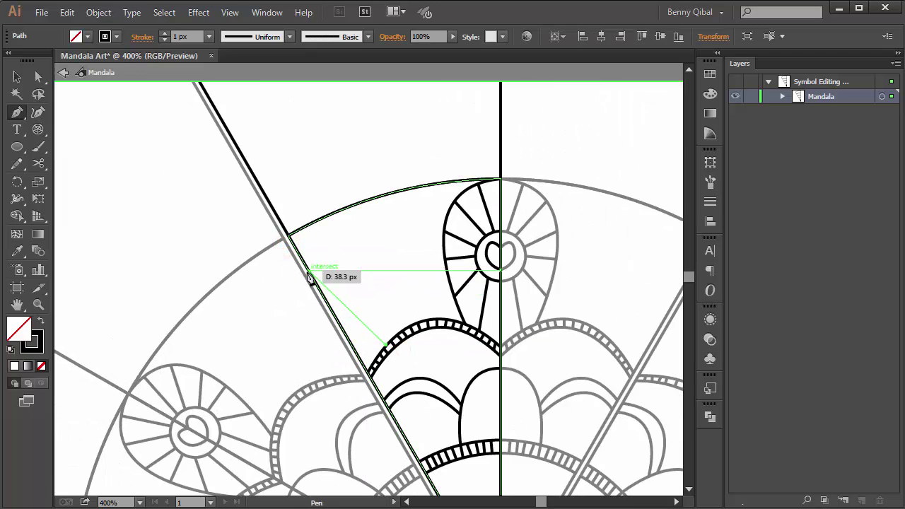
click(308, 273)
ctrl+click(323, 262)
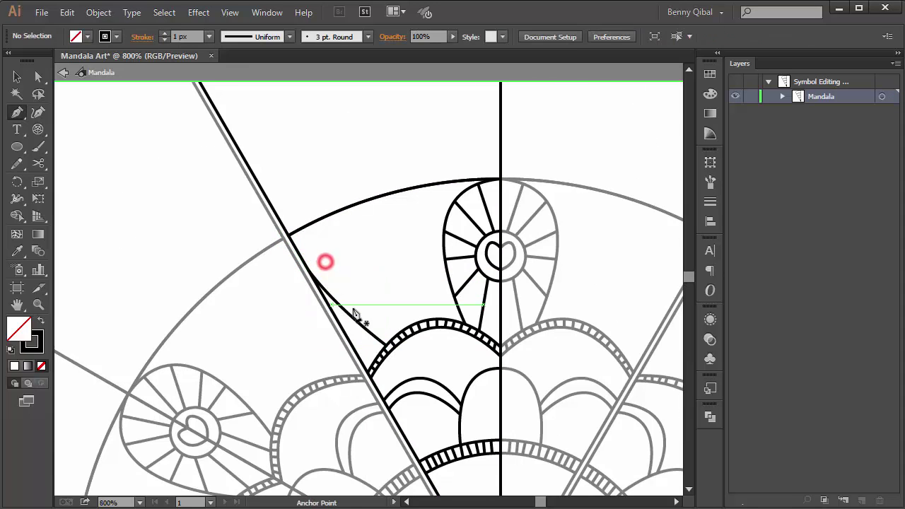
key(ctrl+plus)
scroll(417, 359, up, 1)
drag(419, 357, 531, 365)
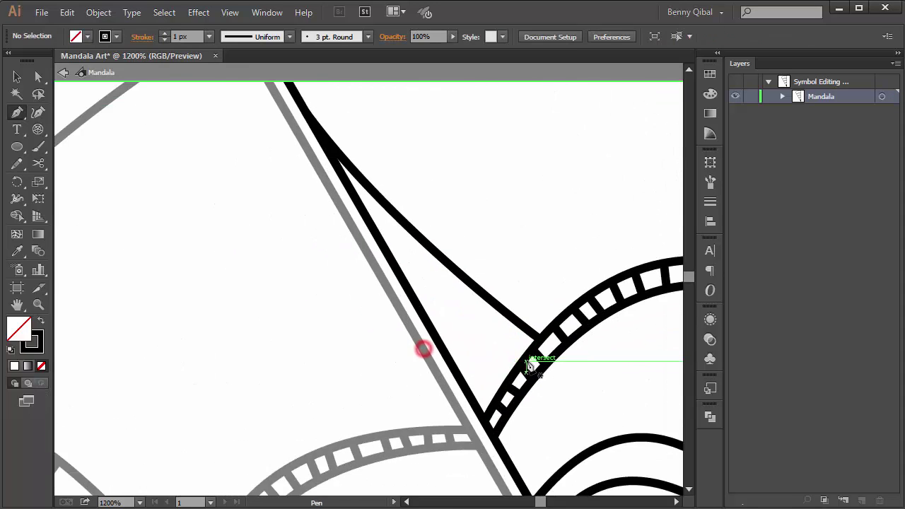
Step: Add three more curved strands sweeping between the ladder arch and the diagonal spoke
click(526, 357)
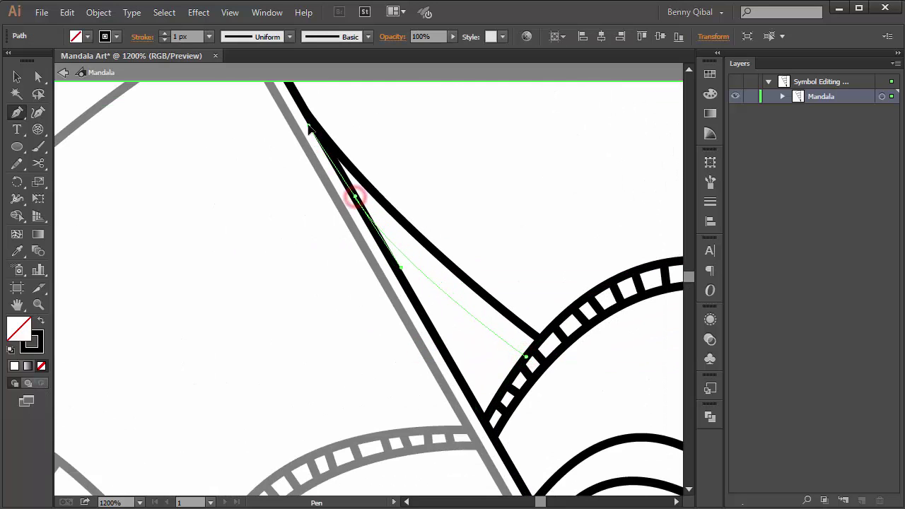
drag(309, 129, 309, 135)
ctrl+click(289, 233)
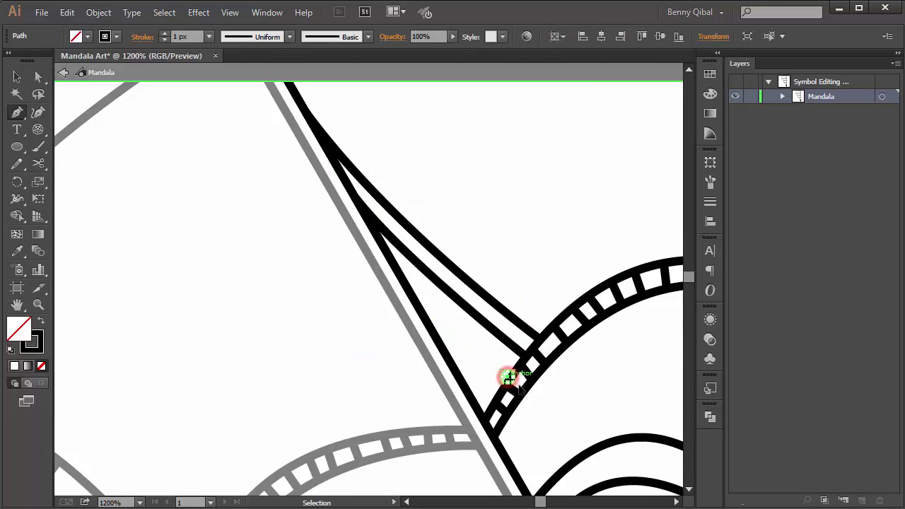
click(510, 381)
drag(409, 291, 387, 263)
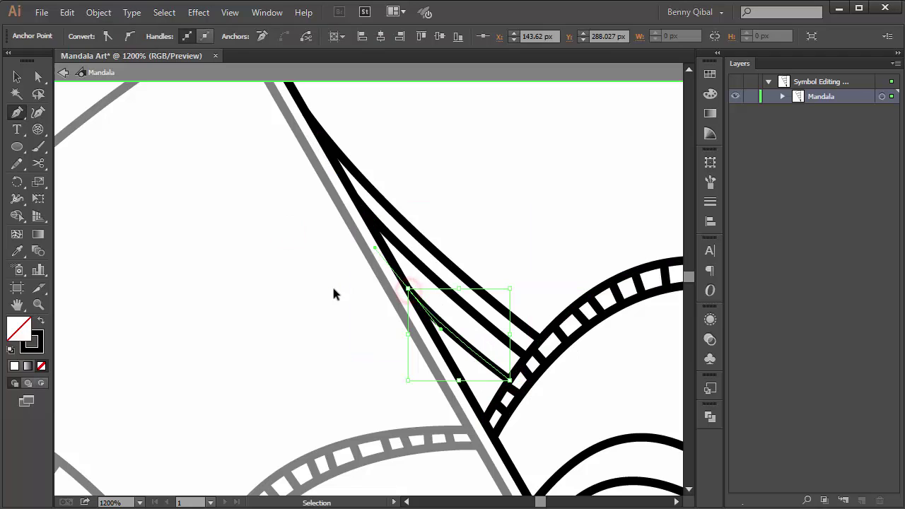
ctrl+click(334, 290)
drag(495, 405, 446, 356)
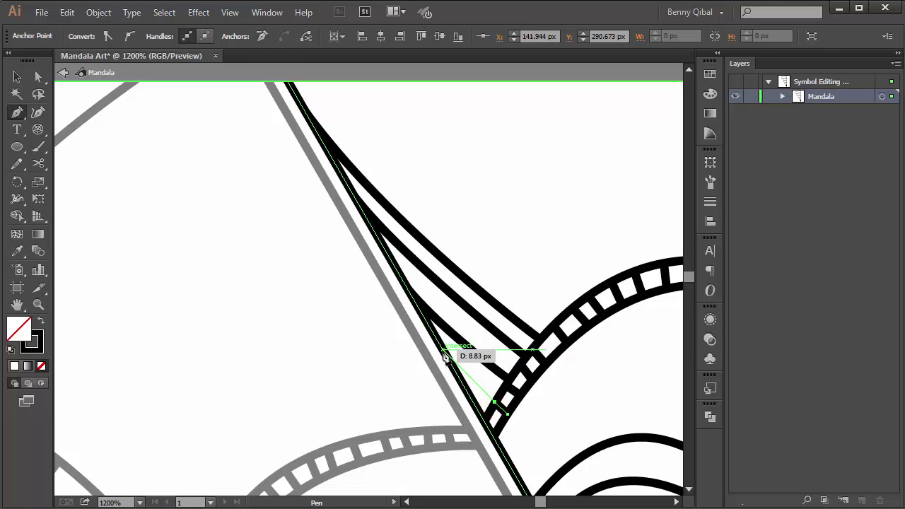
ctrl+click(362, 346)
key(ctrl+minus)
key(ctrl+minus)
key(ctrl+minus)
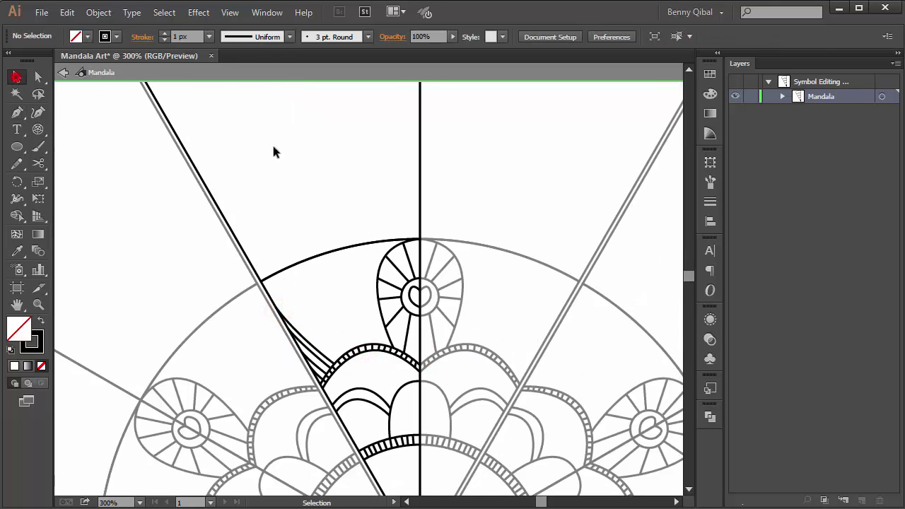
click(62, 73)
ctrl+alt+click(233, 252)
ctrl+click(219, 196)
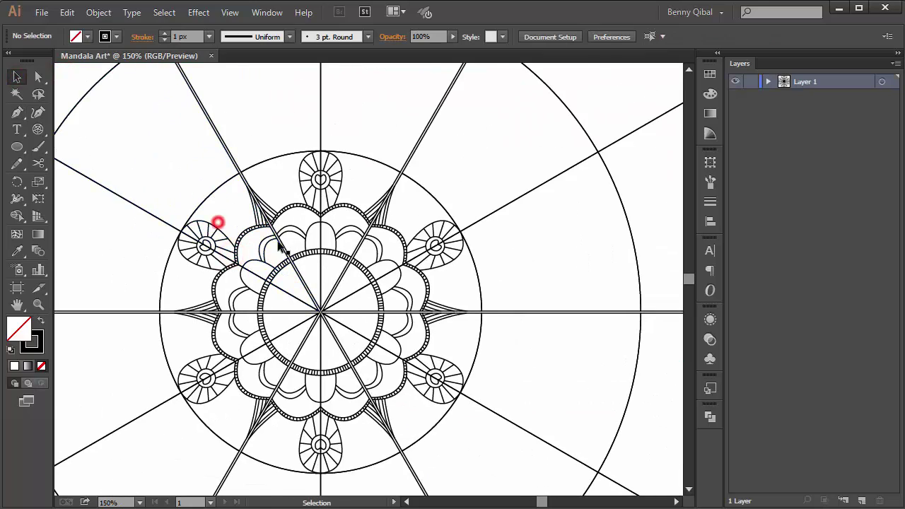
ctrl+click(324, 186)
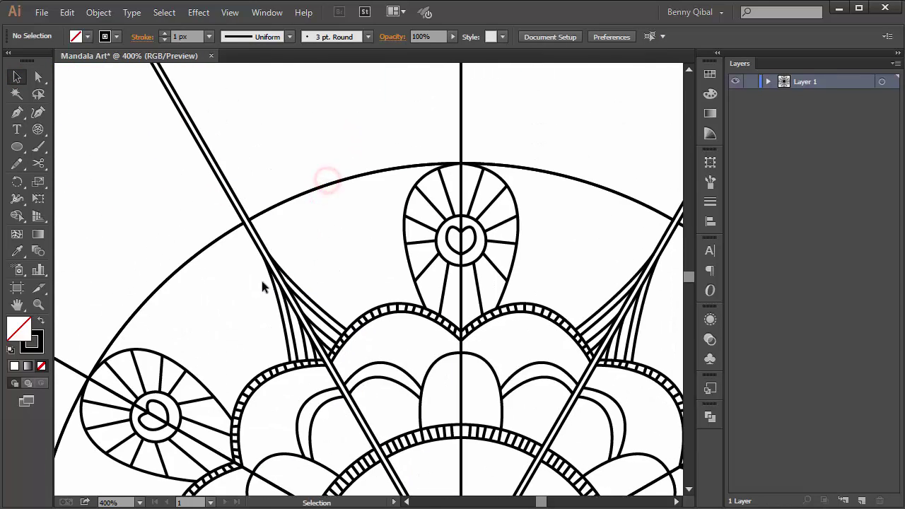
click(337, 184)
double_click(355, 180)
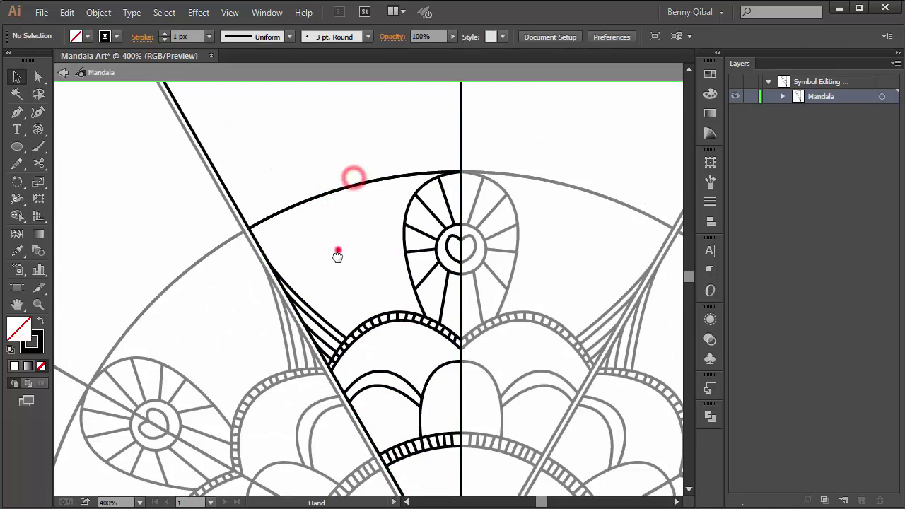
key(p)
click(341, 265)
ctrl+click(345, 311)
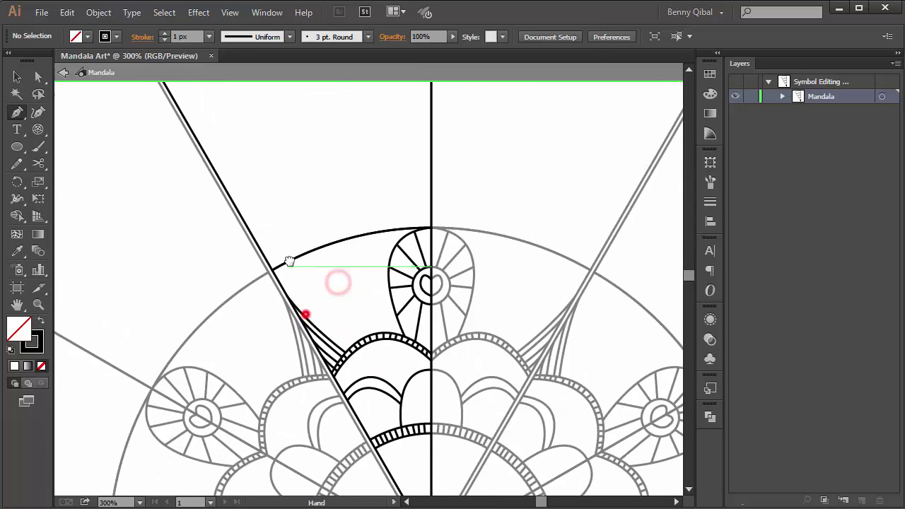
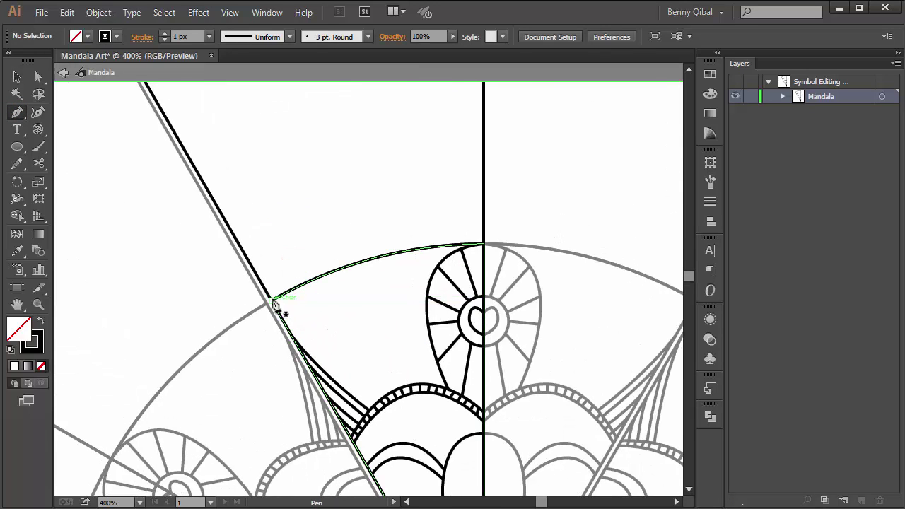
Step: Draw a curved arc from the diagonal spoke's anchor to the centre line above the petal
click(275, 303)
key(ctrl+minus)
drag(407, 266, 409, 267)
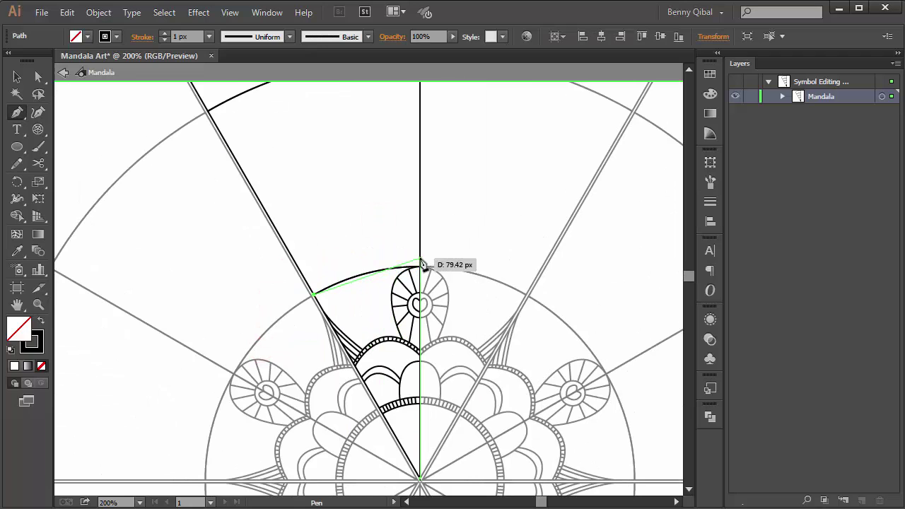
key(ctrl+plus)
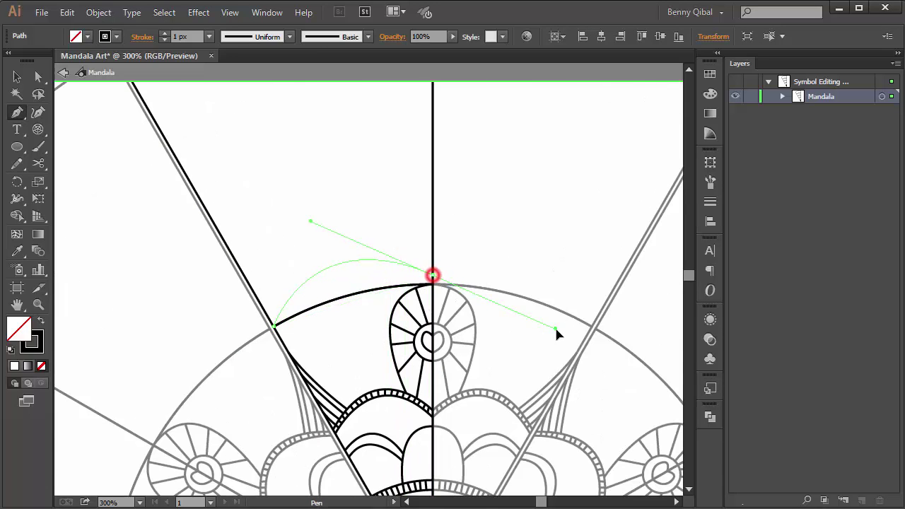
drag(556, 330, 558, 329)
ctrl+click(485, 253)
key(ctrl+minus)
key(ctrl+plus)
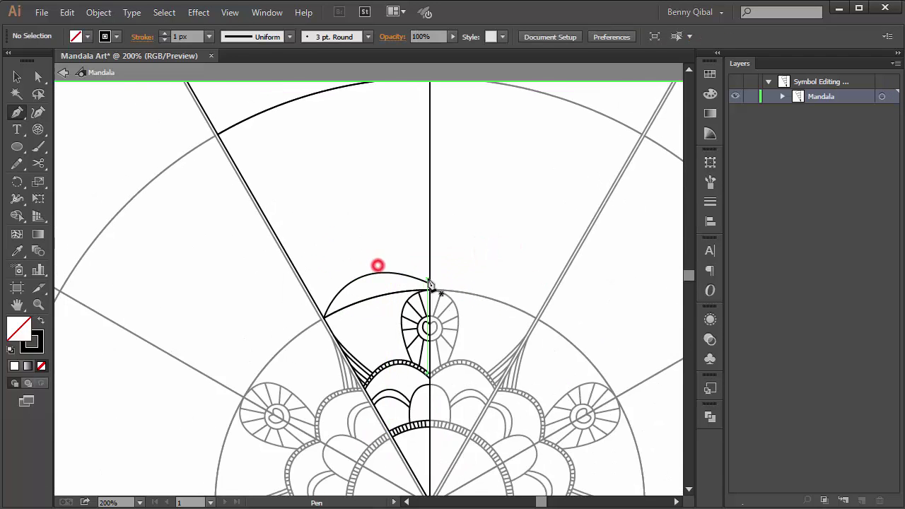
Step: Draw a second arc above the first to close the band
mouse_move(430, 283)
mouse_down()
mouse_move(297, 360)
mouse_move(259, 445)
mouse_move(264, 454)
mouse_up()
key(ctrl+plus)
ctrl+click(223, 335)
key(ctrl+plus)
Step: Draw the first short cross lines between the outer and inner arcs, undoing two misplaced ones
key(ctrl+plus)
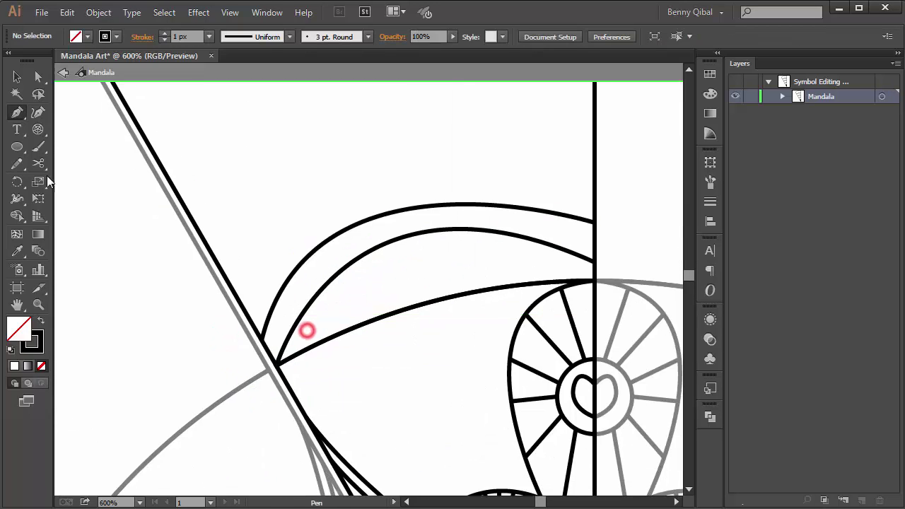
key(ctrl+plus)
click(258, 296)
click(278, 323)
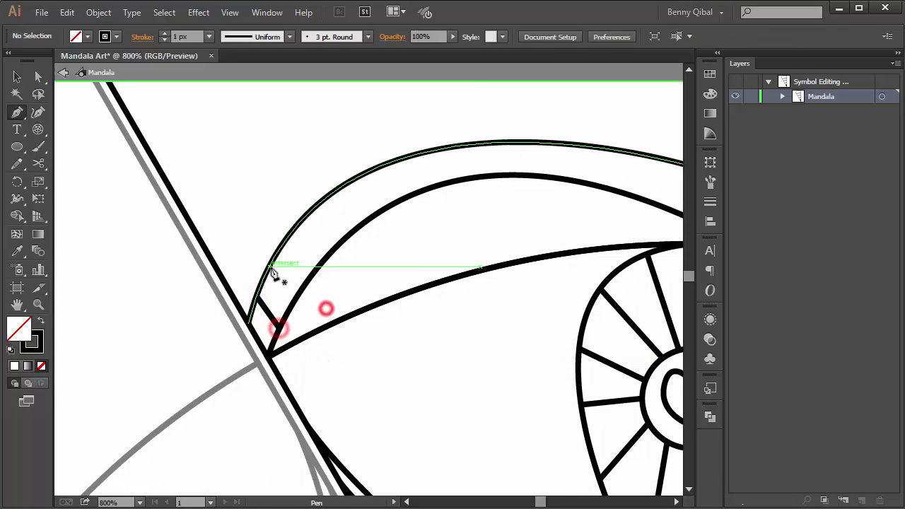
click(272, 272)
click(293, 304)
key(ctrl+minus)
ctrl+click(435, 253)
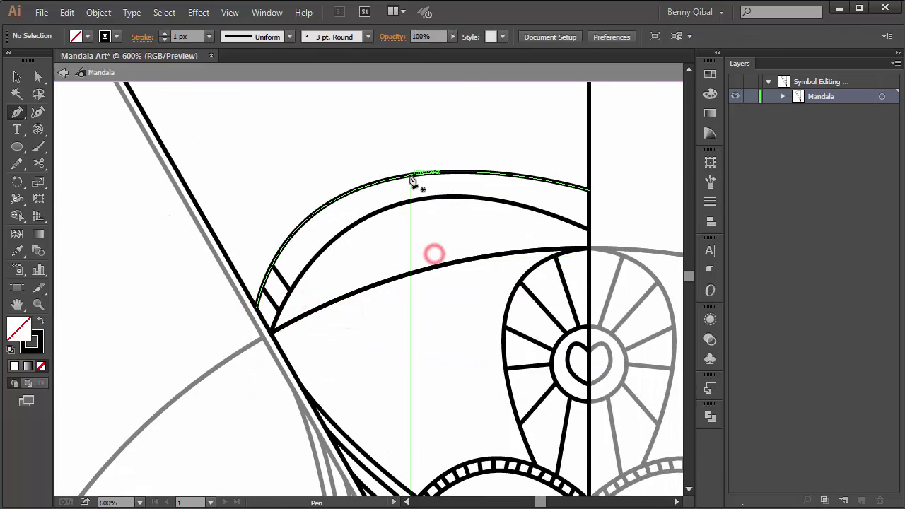
click(412, 176)
click(413, 198)
ctrl+click(415, 226)
click(559, 185)
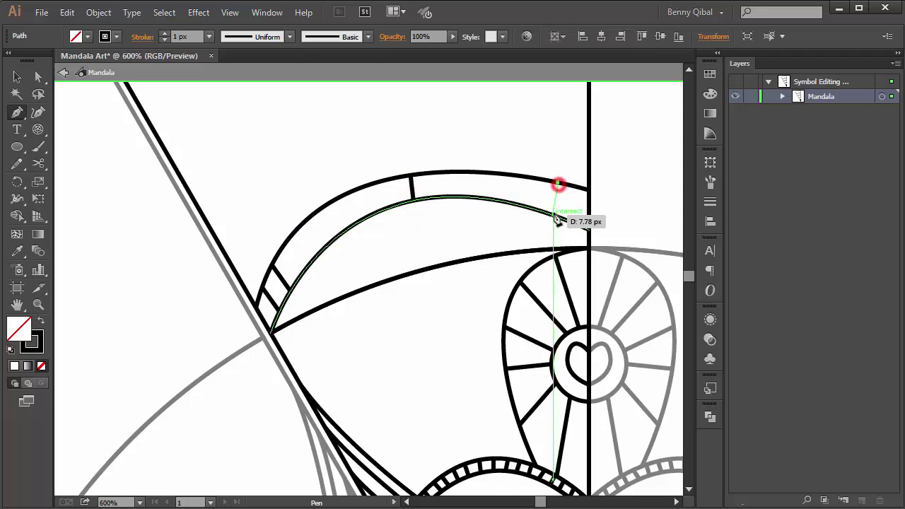
click(556, 214)
ctrl+click(509, 243)
click(491, 174)
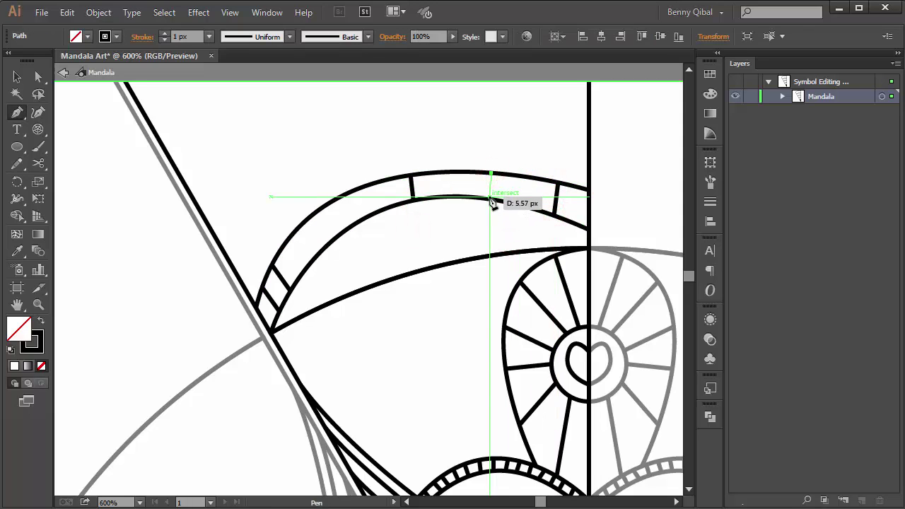
click(491, 198)
ctrl+click(481, 228)
click(522, 177)
click(520, 203)
ctrl+click(497, 237)
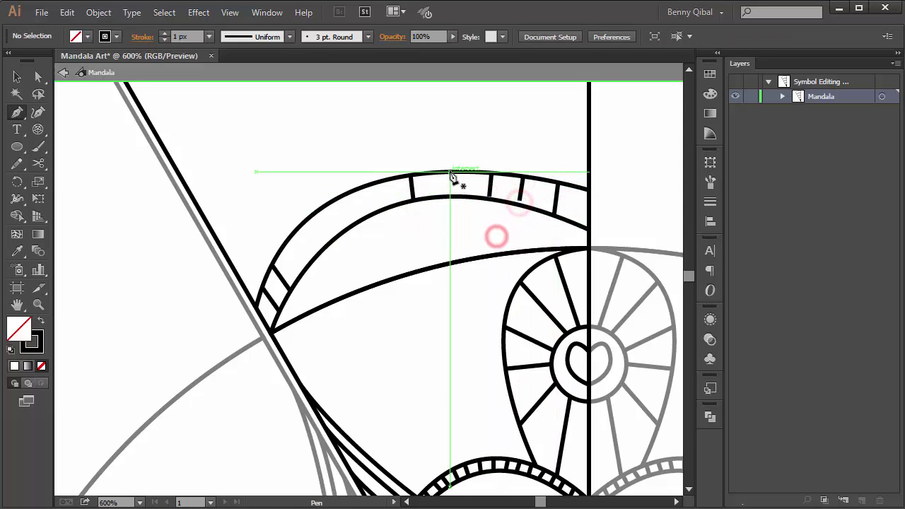
key(ctrl+z)
key(ctrl+z)
key(ctrl+z)
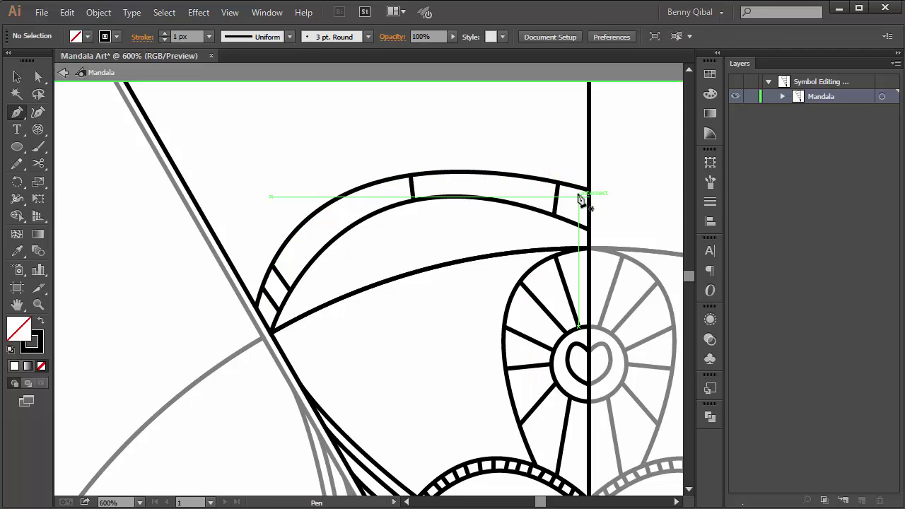
key(ctrl+z)
Step: Add evenly spaced cross lines from the band's right end toward its middle
click(568, 187)
click(564, 215)
ctrl+click(539, 233)
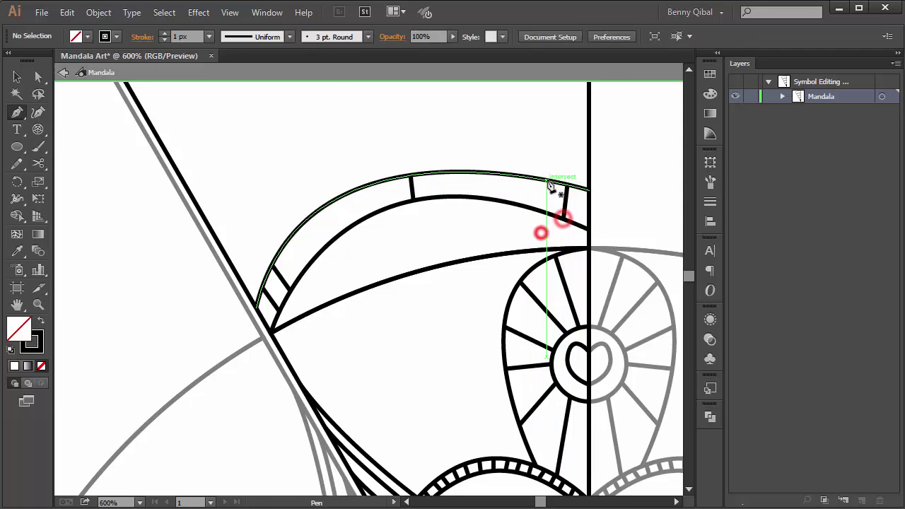
click(542, 179)
click(536, 210)
ctrl+click(519, 226)
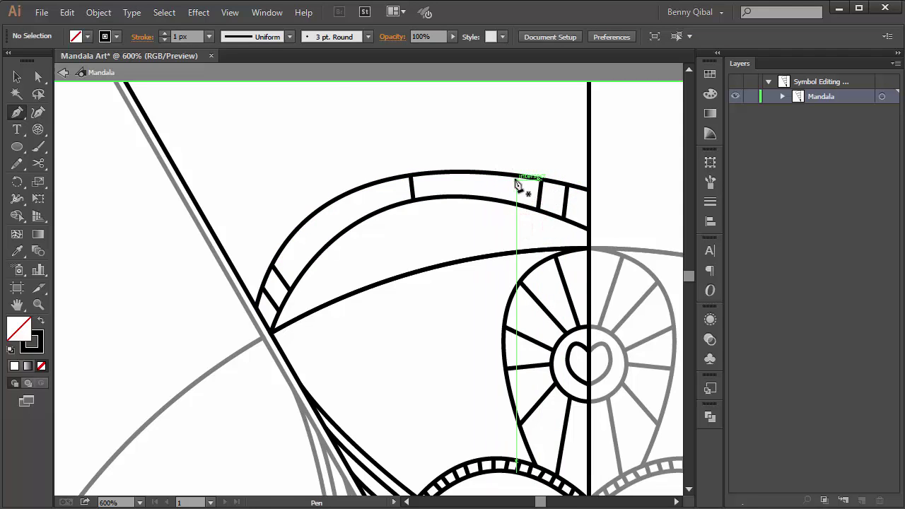
click(517, 177)
click(514, 201)
ctrl+click(491, 242)
click(479, 172)
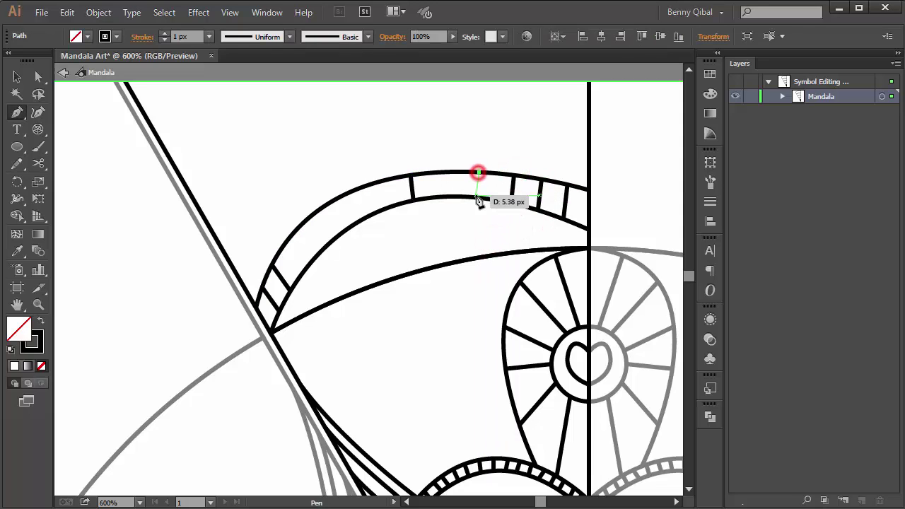
click(479, 202)
ctrl+click(469, 238)
click(446, 173)
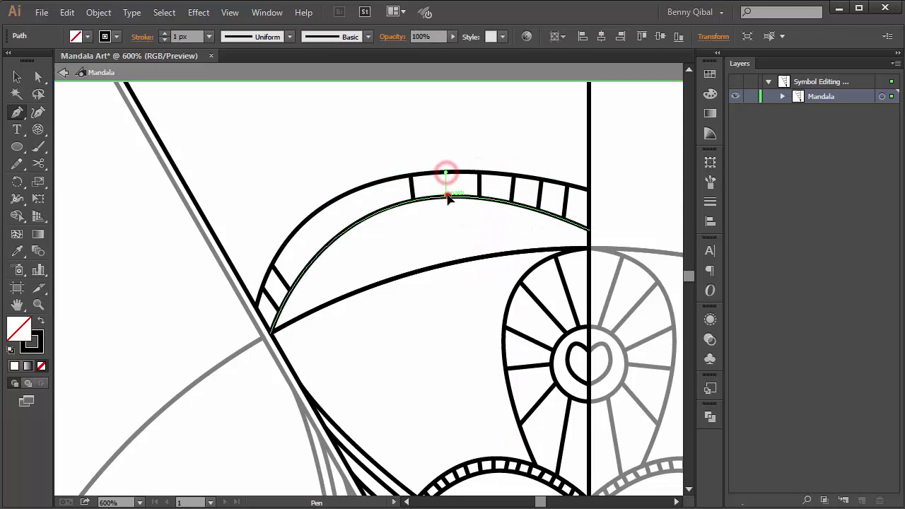
click(448, 198)
ctrl+click(443, 237)
Step: Finish the cross lines along the band's left half down to its end
click(384, 181)
click(390, 204)
ctrl+click(399, 233)
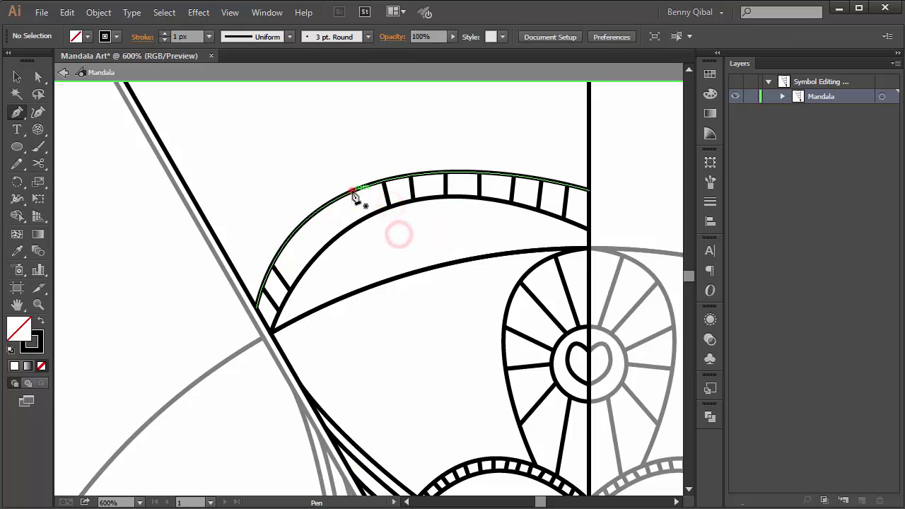
click(353, 191)
click(365, 217)
ctrl+click(376, 241)
click(323, 205)
click(337, 236)
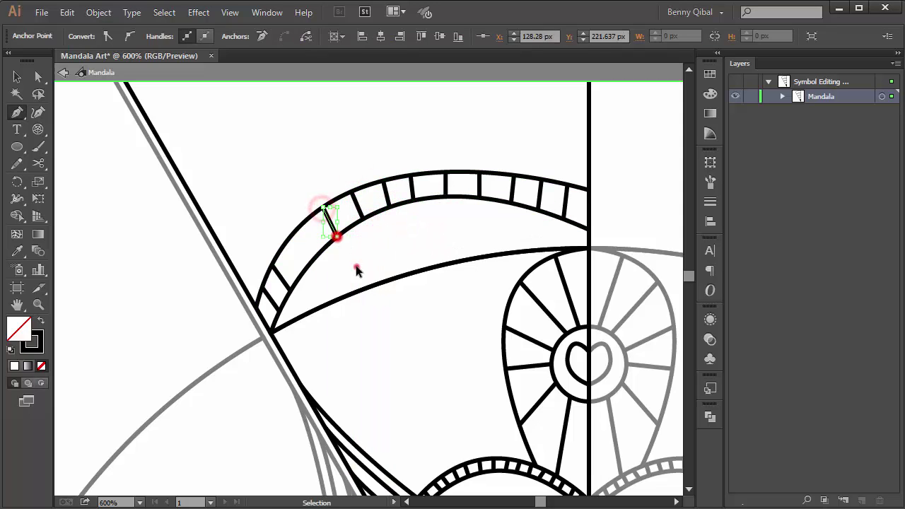
ctrl+click(357, 269)
click(299, 226)
click(317, 252)
click(283, 247)
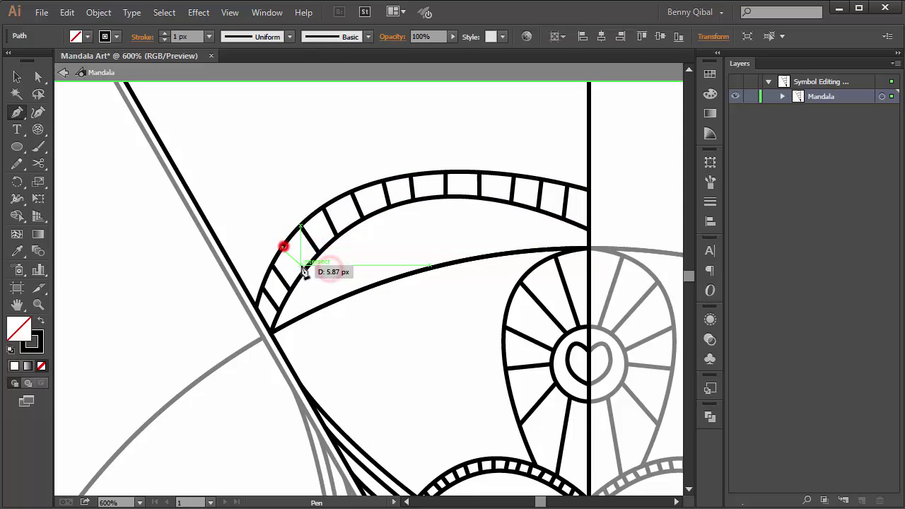
click(304, 272)
ctrl+click(347, 285)
scroll(344, 273, down, 4)
scroll(343, 257, up, 4)
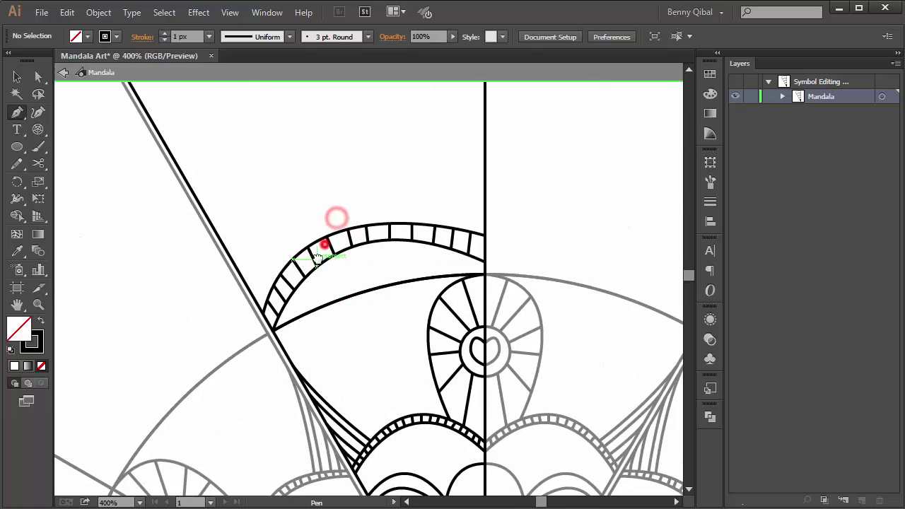
drag(317, 258, 303, 309)
click(63, 72)
scroll(320, 184, down, 3)
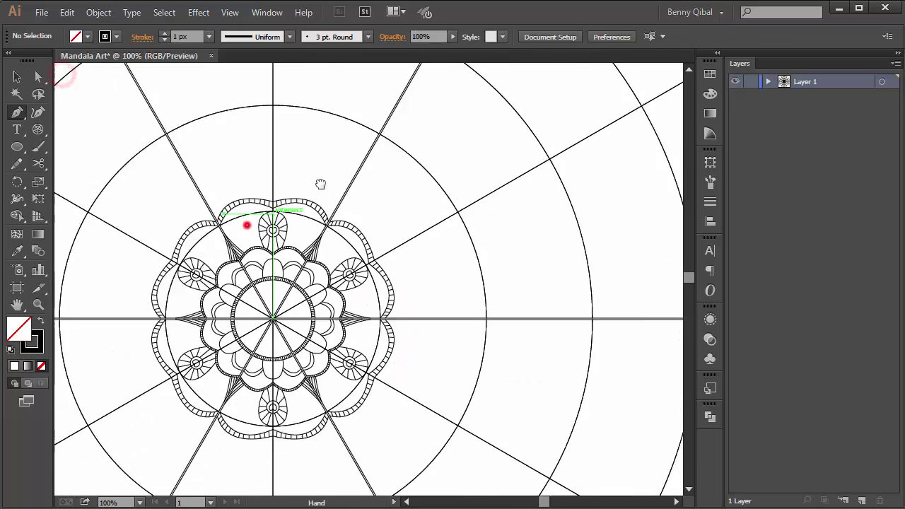
scroll(247, 224, up, 1)
scroll(297, 166, up, 1)
scroll(237, 179, up, 1)
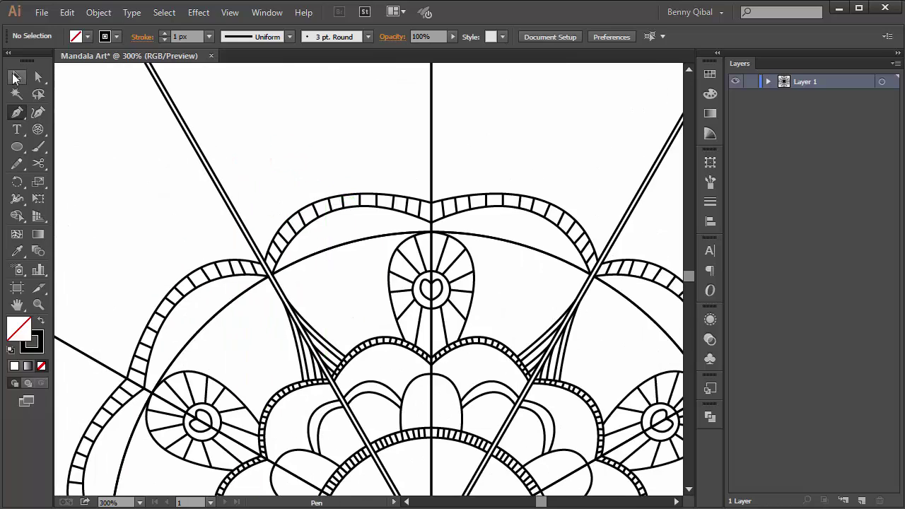
click(15, 77)
double_click(351, 244)
scroll(346, 245, down, 3)
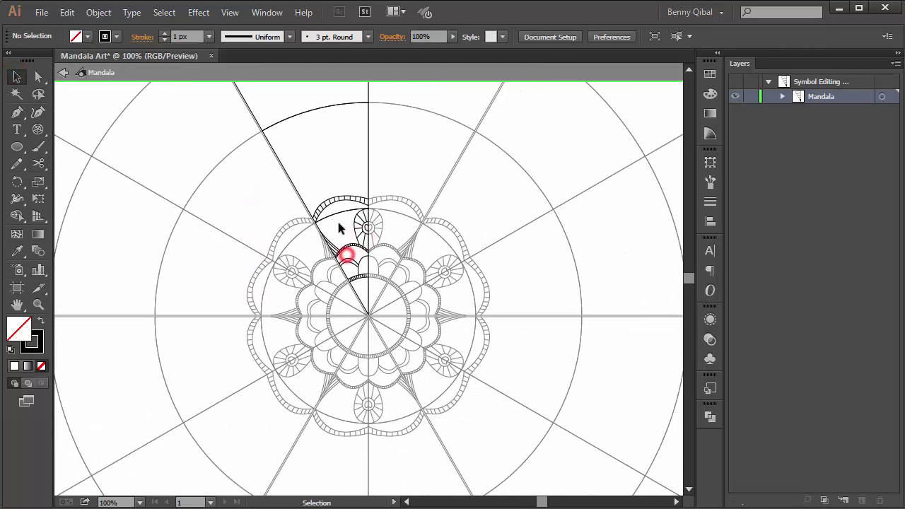
scroll(338, 228, up, 2)
drag(349, 202, 374, 241)
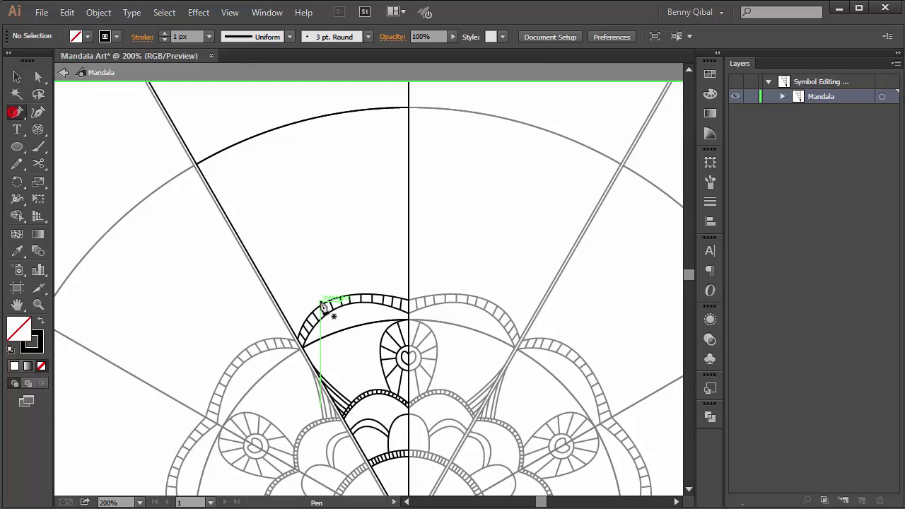
Step: Draw a tall outer leaf curve from the beaded band up to the centre line's top
click(378, 301)
scroll(379, 301, down, 1)
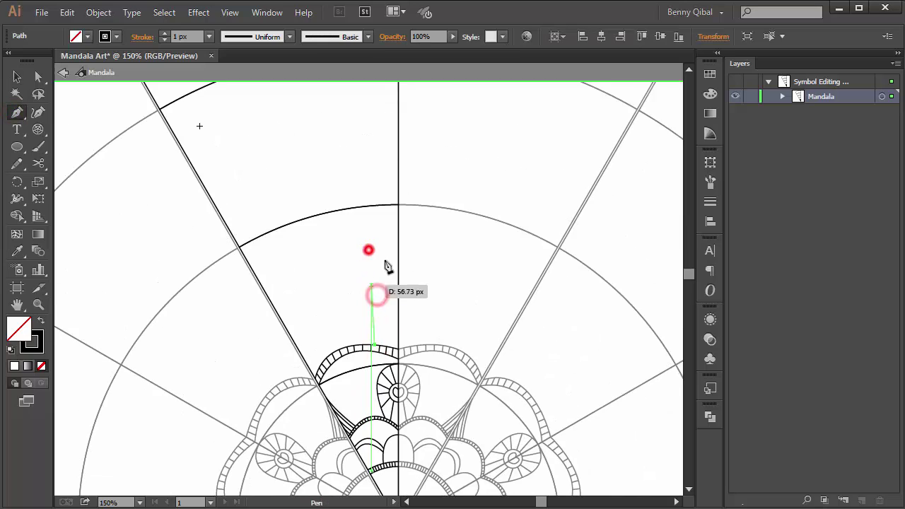
drag(500, 204, 436, 252)
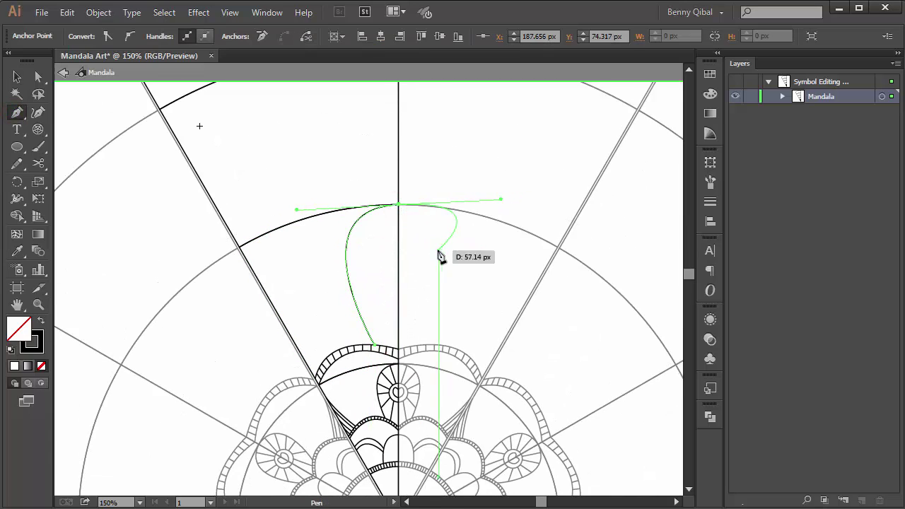
ctrl+click(415, 239)
scroll(400, 233, up, 2)
Step: Draw a parallel inner curve from the centre line back down to the band, joining the tops
click(412, 177)
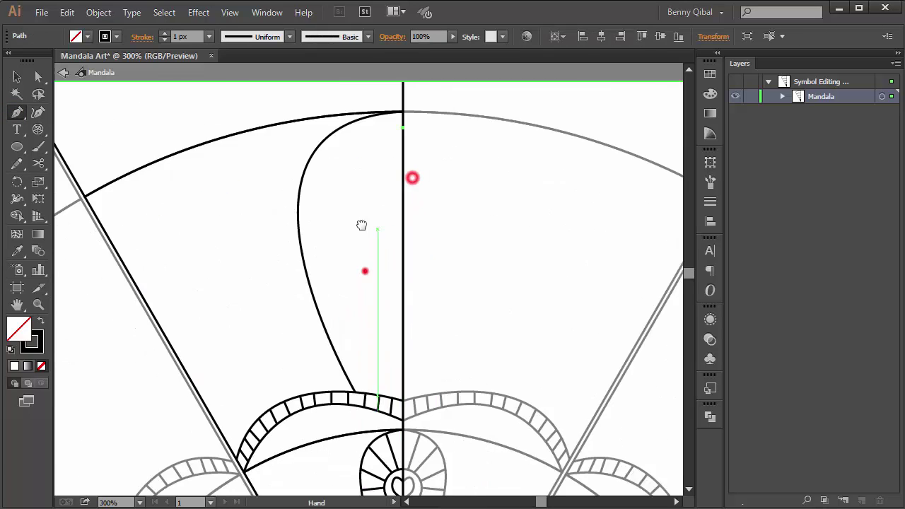
scroll(366, 269, down, 2)
scroll(364, 391, down, 3)
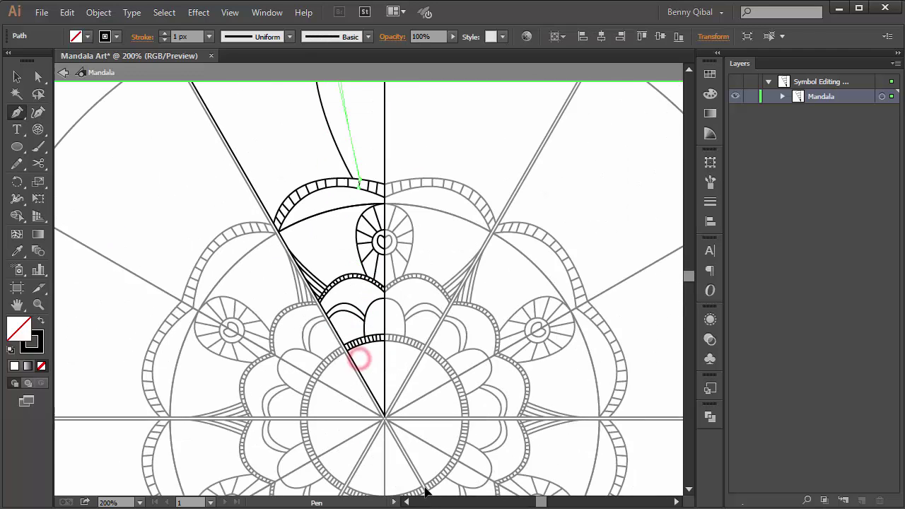
scroll(368, 212, down, 1)
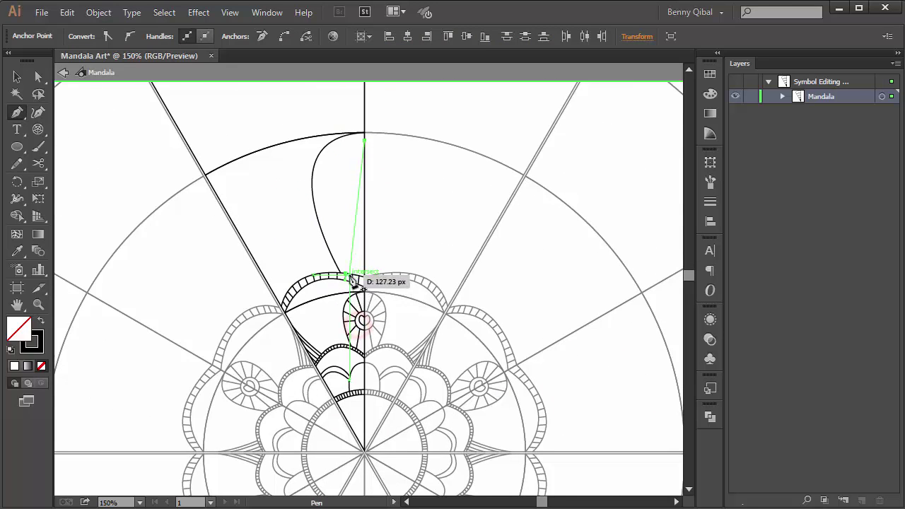
drag(350, 276, 397, 380)
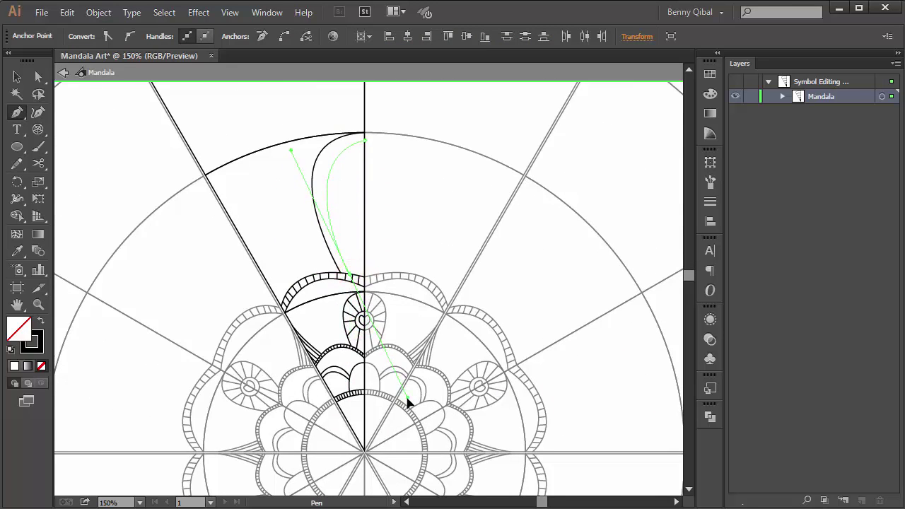
ctrl+click(400, 188)
scroll(337, 238, up, 1)
scroll(347, 212, up, 1)
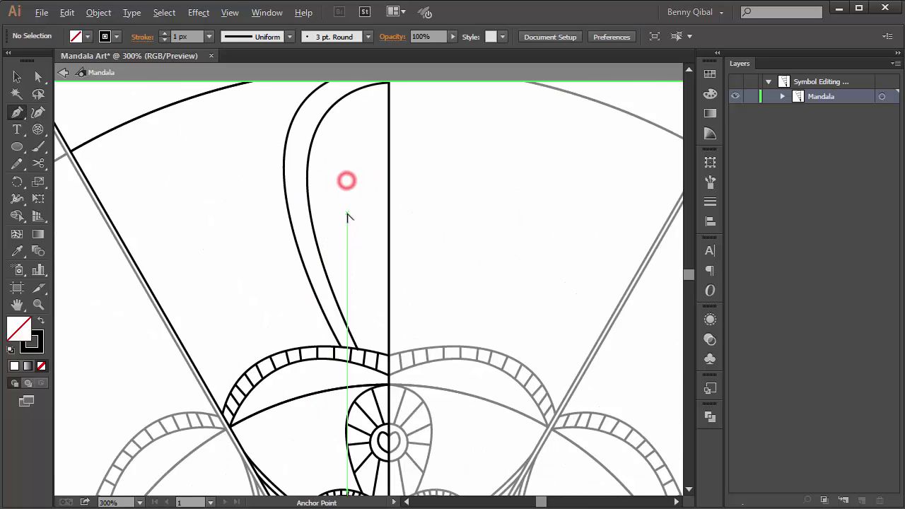
scroll(345, 198, up, 1)
scroll(343, 186, up, 2)
drag(361, 136, 365, 185)
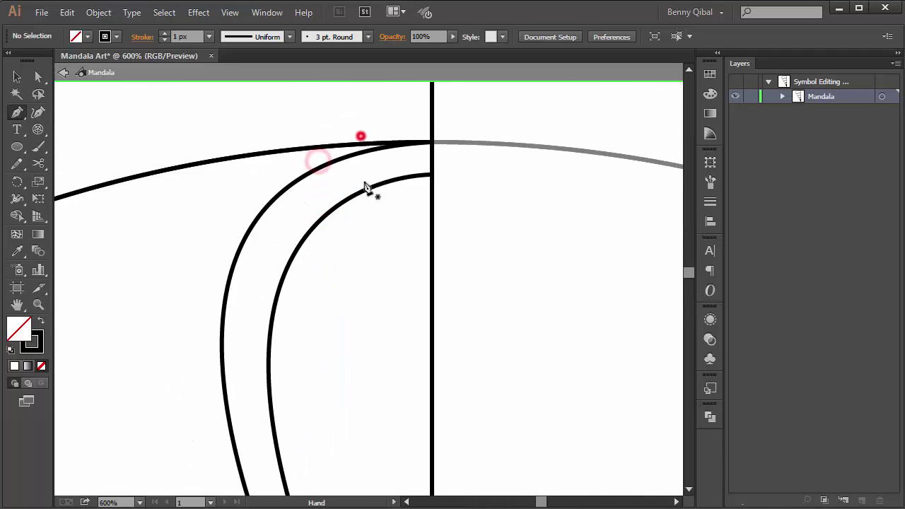
click(418, 145)
scroll(414, 184, down, 1)
Step: Draw crossbars across the lower part of the curved band, working up from its bottom tip
scroll(278, 324, down, 1)
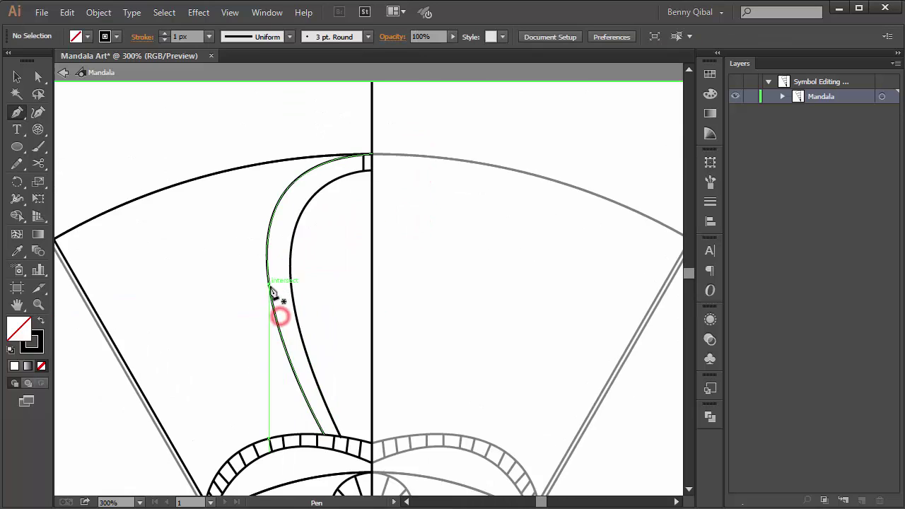
mouse_move(268, 286)
mouse_down()
mouse_move(293, 295)
mouse_move(290, 286)
mouse_up()
ctrl+click(309, 295)
scroll(308, 389, down, 1)
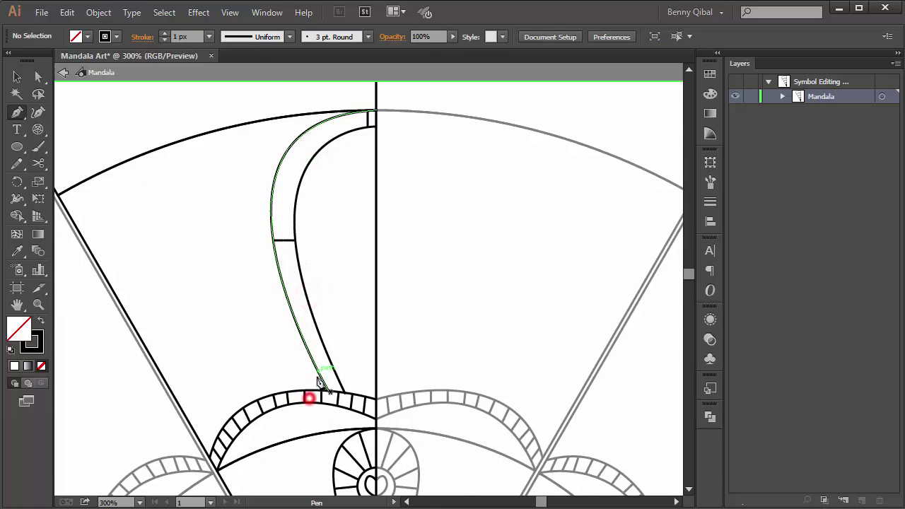
scroll(312, 375, up, 1)
click(320, 363)
ctrl+click(362, 319)
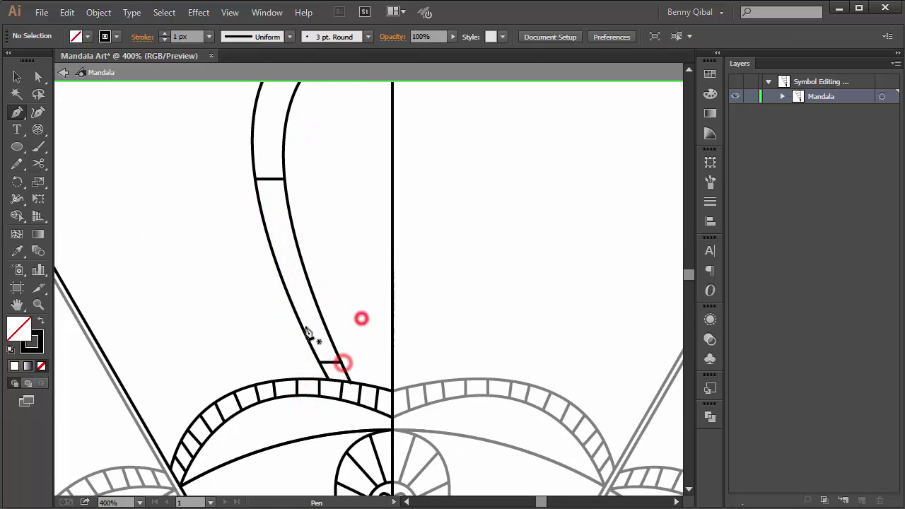
click(314, 347)
ctrl+click(325, 299)
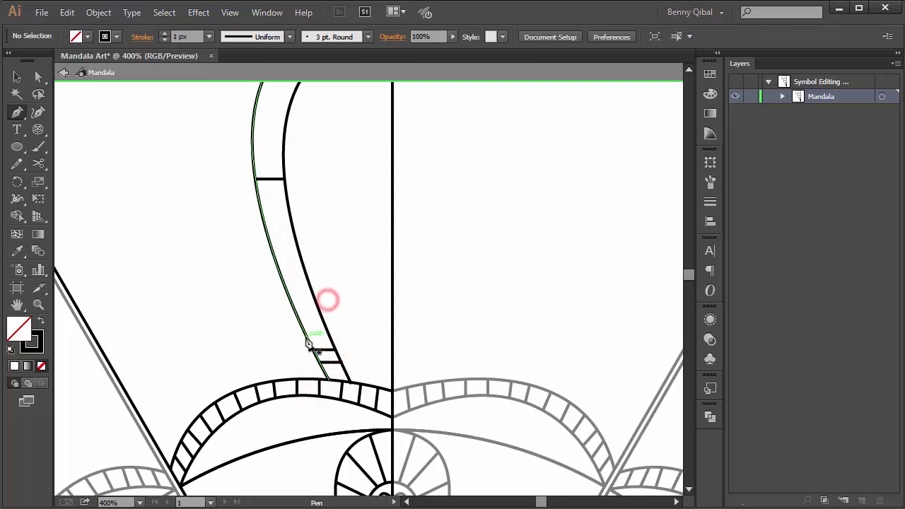
drag(306, 338, 330, 343)
click(330, 343)
ctrl+click(347, 305)
click(297, 316)
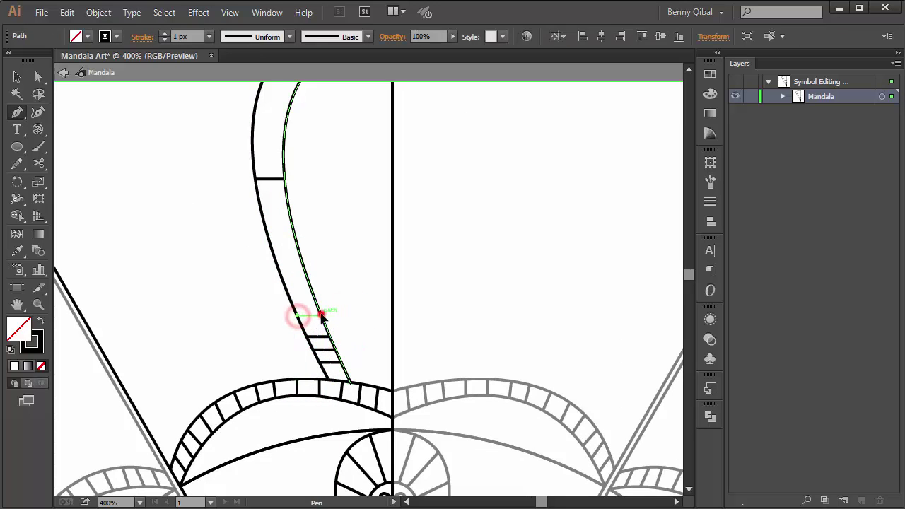
click(322, 315)
ctrl+click(335, 281)
click(288, 297)
ctrl+click(328, 267)
click(281, 280)
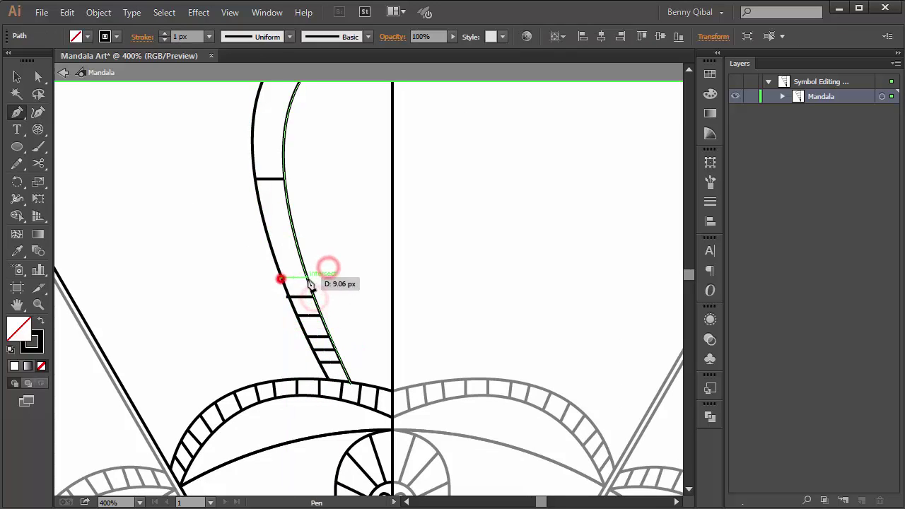
click(308, 277)
ctrl+click(350, 267)
click(275, 257)
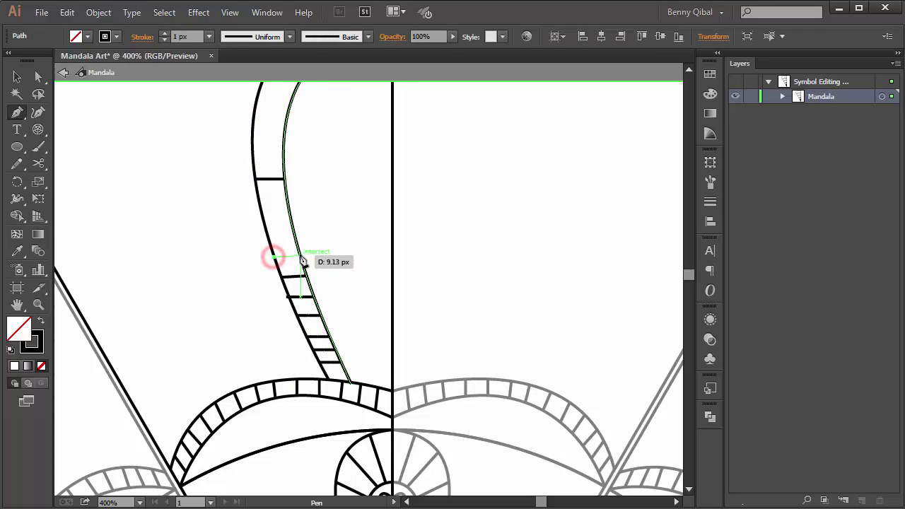
Step: Continue the evenly spaced crossbars up the middle of the band to where it curves over
drag(314, 186, 322, 263)
ctrl+click(345, 257)
click(279, 316)
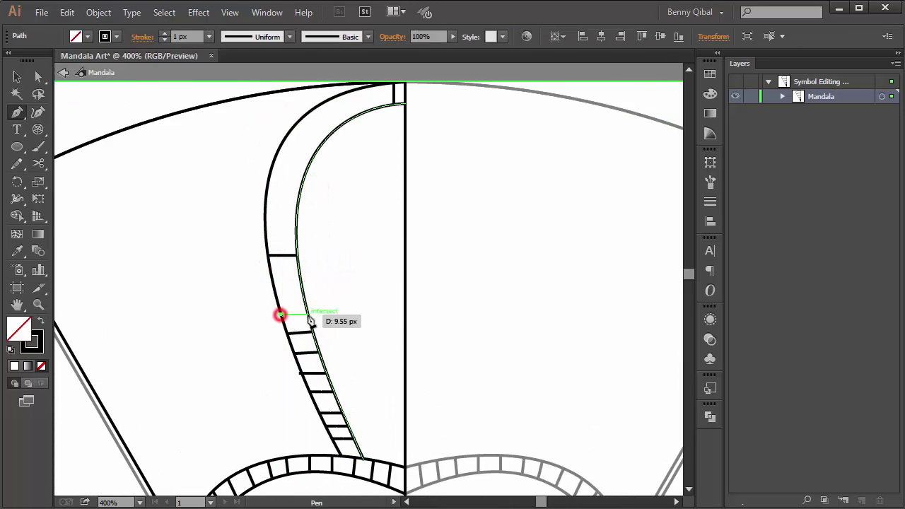
click(307, 314)
ctrl+click(339, 293)
click(275, 288)
ctrl+click(332, 274)
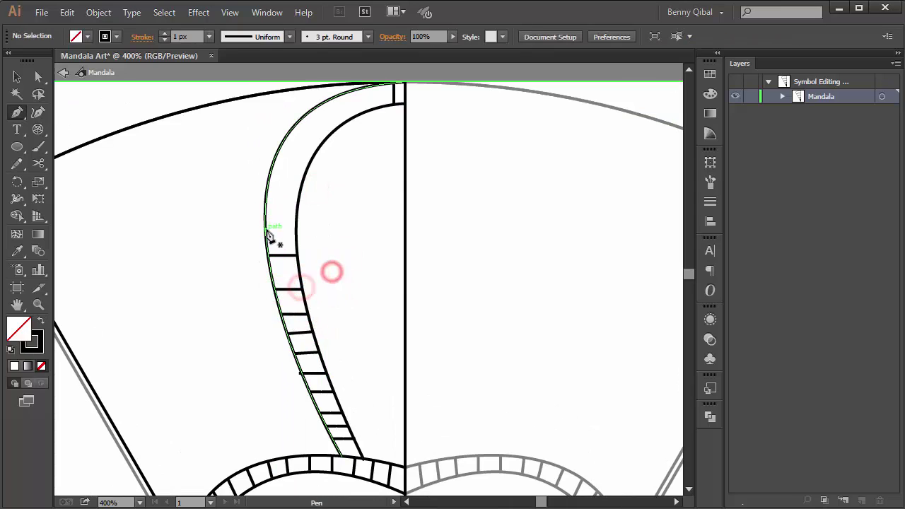
click(265, 233)
click(298, 232)
ctrl+click(323, 217)
click(266, 206)
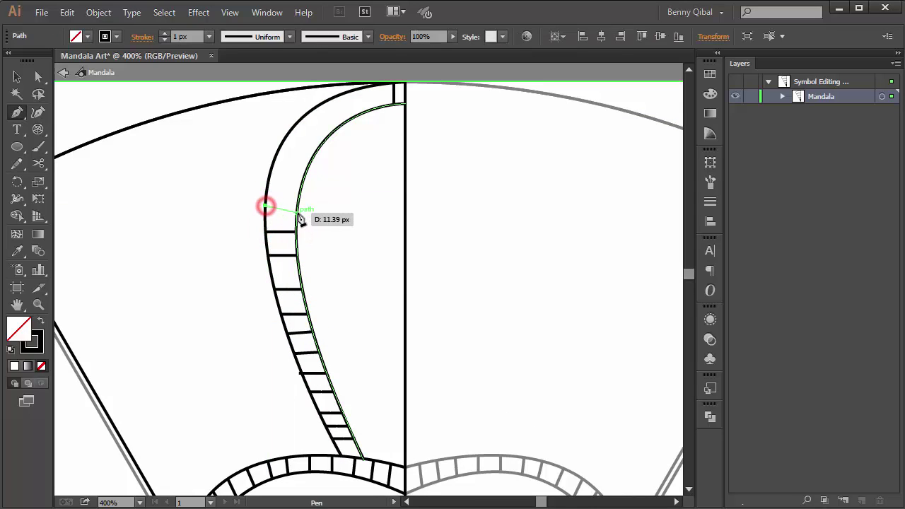
click(297, 210)
ctrl+click(327, 205)
click(269, 179)
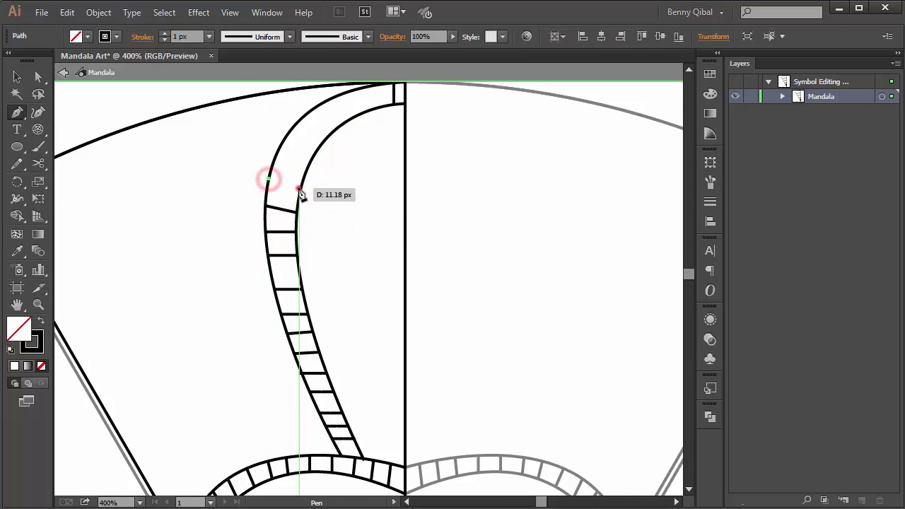
click(300, 190)
ctrl+click(335, 202)
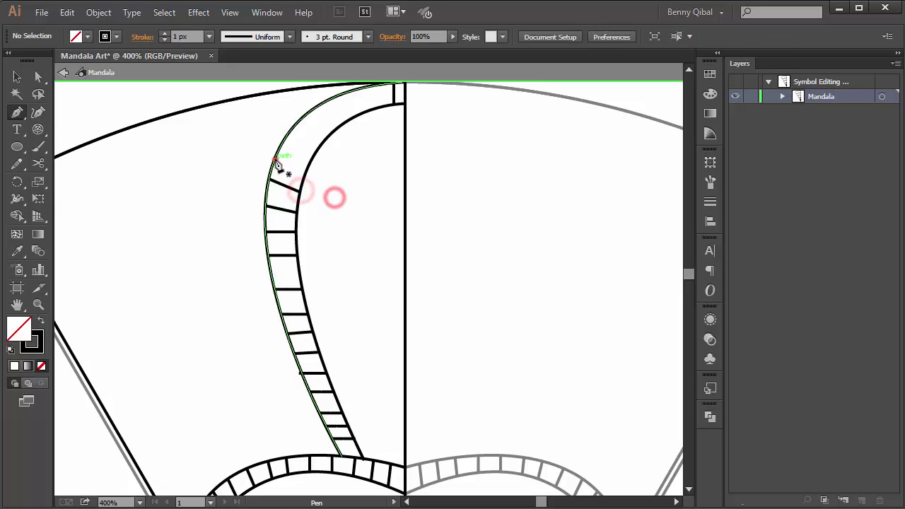
click(275, 160)
click(304, 170)
ctrl+click(330, 167)
click(286, 140)
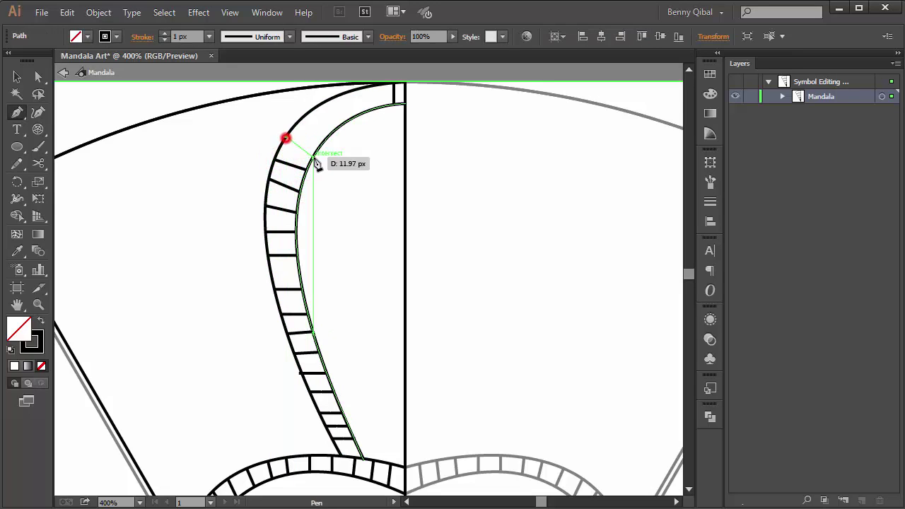
click(313, 156)
ctrl+click(338, 165)
click(307, 115)
click(328, 137)
ctrl+click(358, 137)
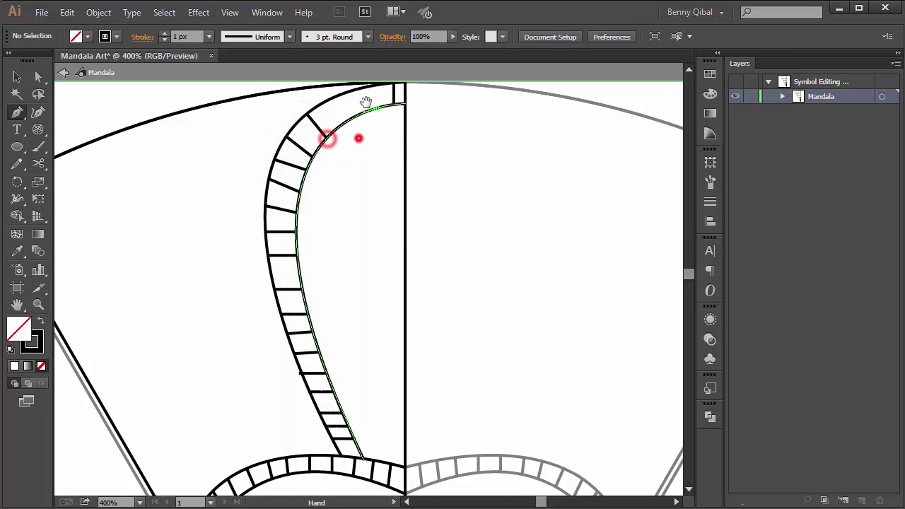
Step: Add the final crossbars at the band's top end near the centre line
drag(366, 101, 343, 171)
click(312, 168)
click(325, 186)
ctrl+click(345, 204)
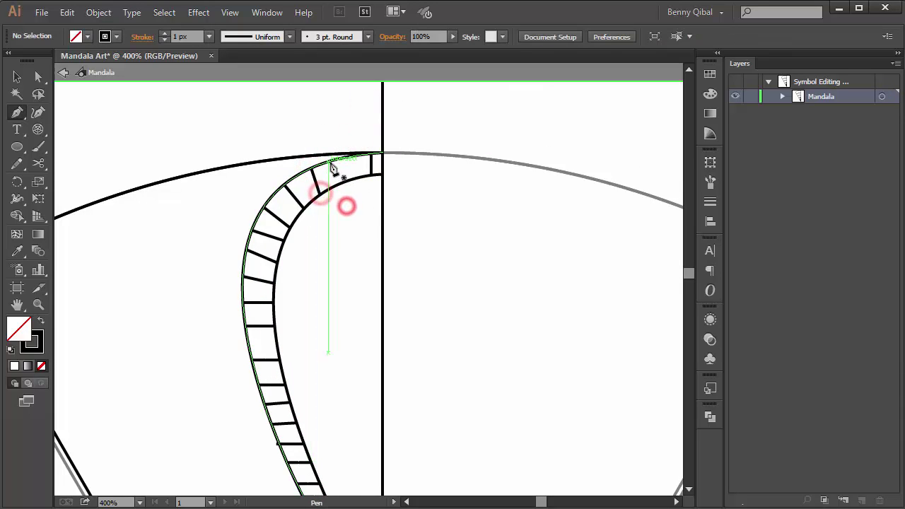
click(329, 162)
click(338, 186)
ctrl+click(350, 210)
click(350, 157)
click(354, 182)
ctrl+click(355, 218)
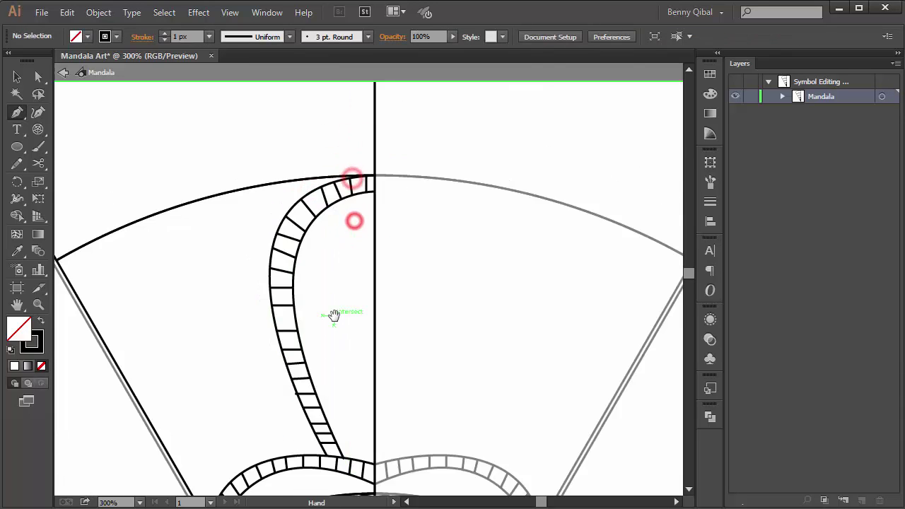
Step: Begin a new inner curve from the band's base junction up its inner edge
key(ctrl+minus)
ctrl+click(337, 317)
ctrl+click(364, 343)
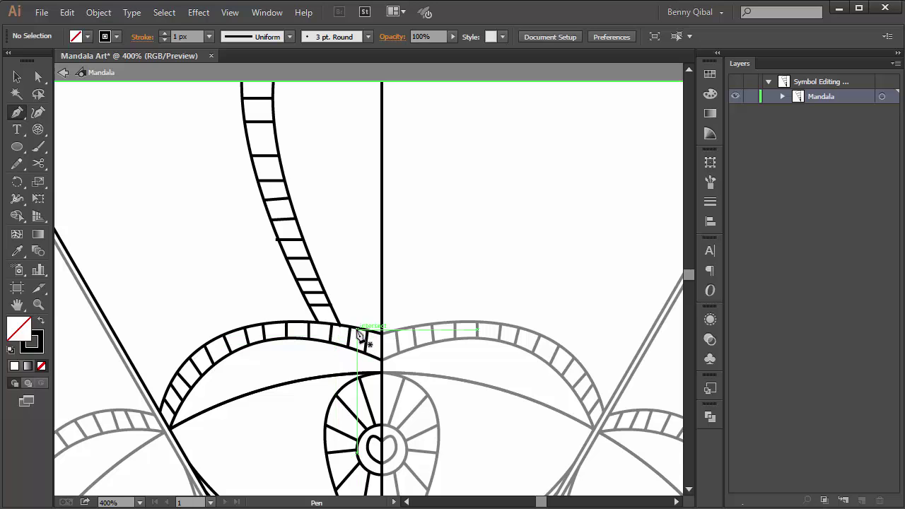
click(358, 331)
key(ctrl+minus)
click(298, 345)
Step: Complete the first curved line rising inside the petal from its base
click(293, 281)
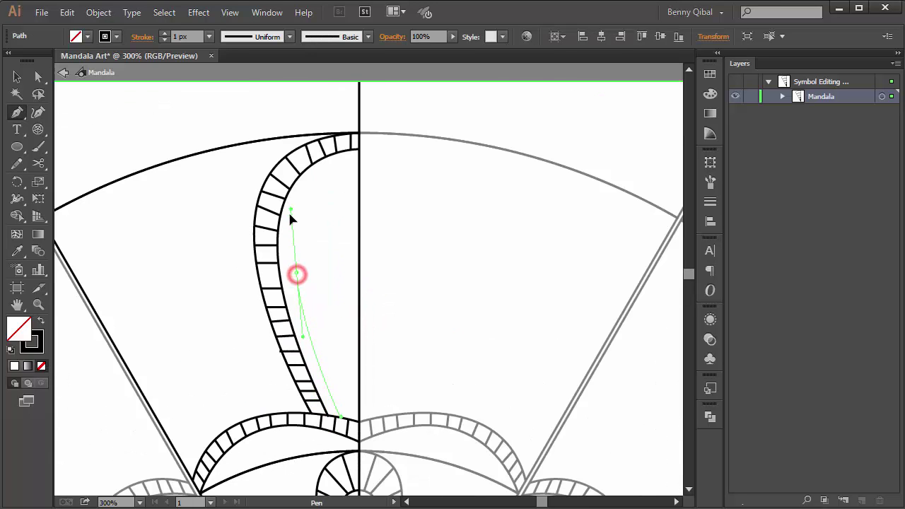
click(288, 216)
click(293, 279)
ctrl+click(335, 287)
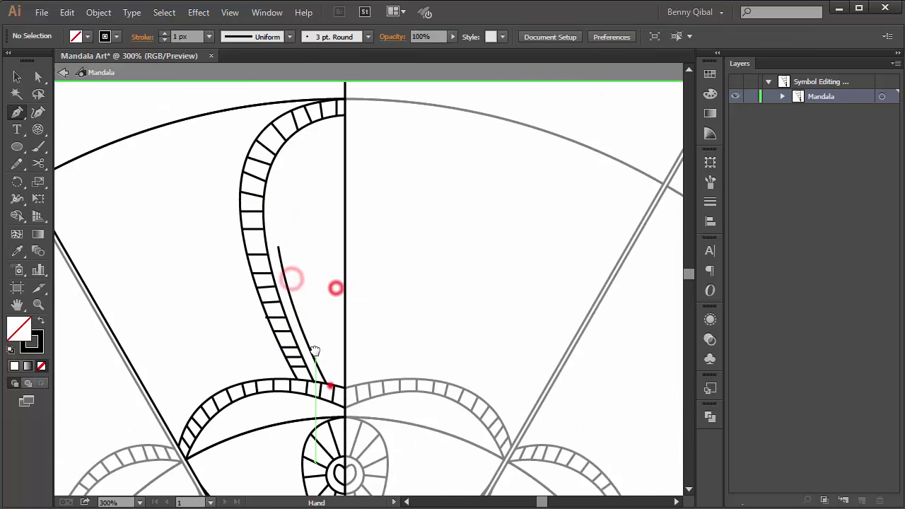
Step: Draw the second and third curves fanning upward from the base junction
click(332, 385)
drag(332, 385, 309, 338)
key(ctrl+plus)
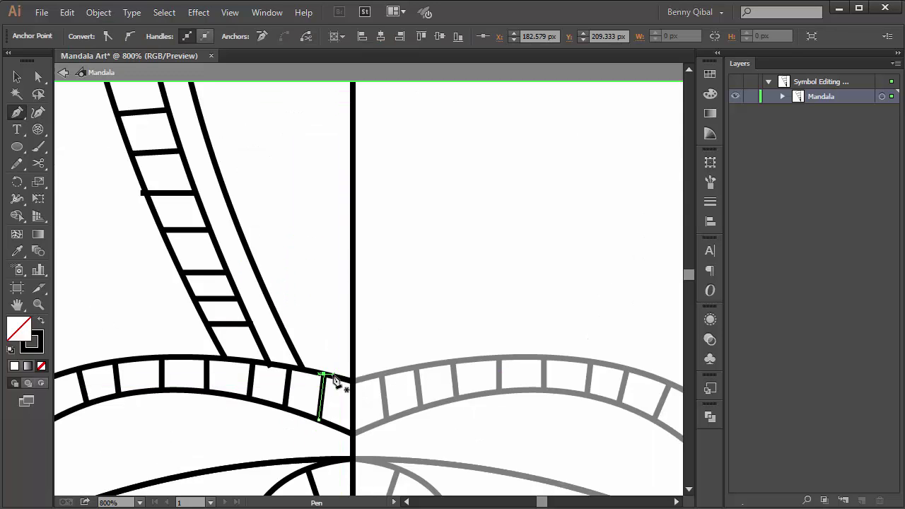
key(ctrl+plus)
key(ctrl+plus)
ctrl+click(335, 356)
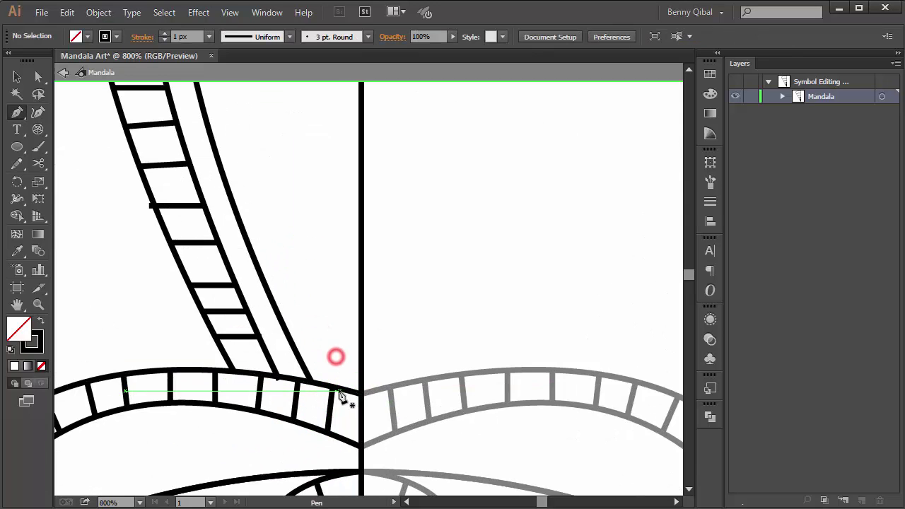
mouse_move(337, 388)
mouse_down()
mouse_move(316, 380)
mouse_move(290, 306)
mouse_up()
key(ctrl+minus)
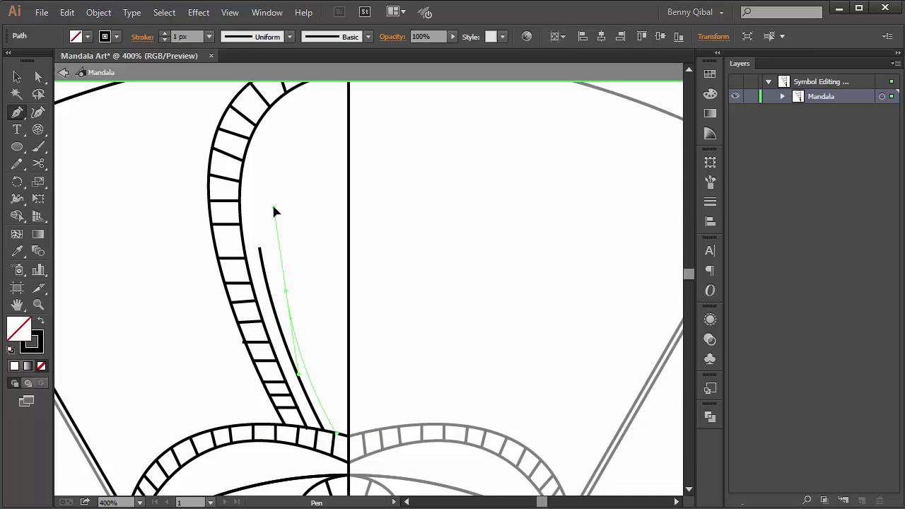
drag(275, 211, 307, 205)
ctrl+click(311, 260)
drag(353, 419, 350, 380)
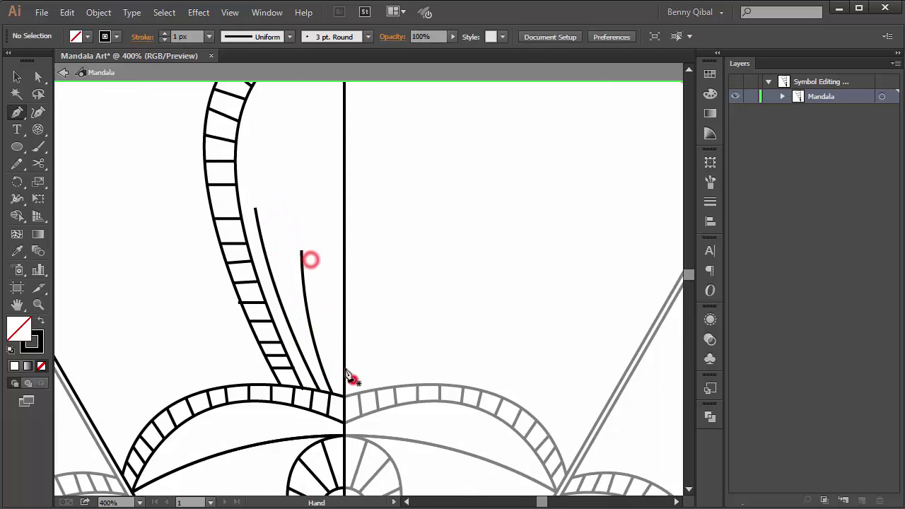
ctrl+click(351, 378)
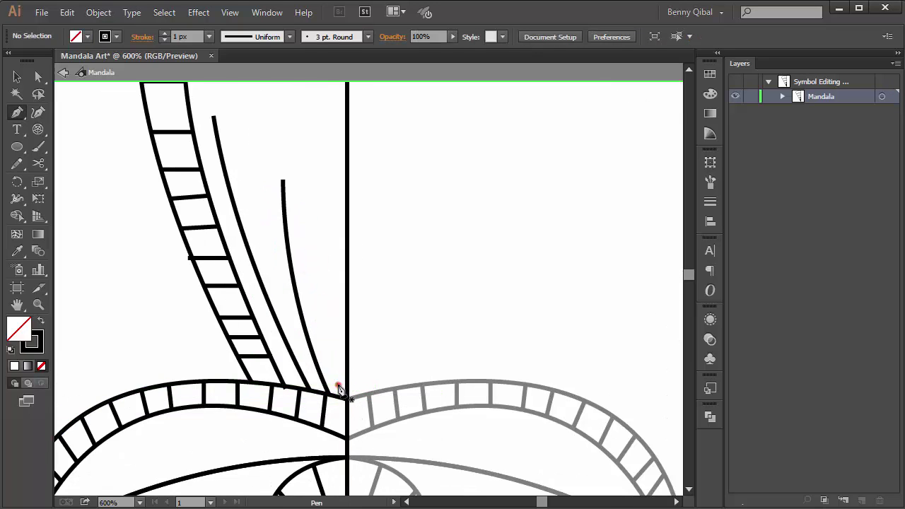
drag(347, 398, 327, 320)
key(ctrl+minus)
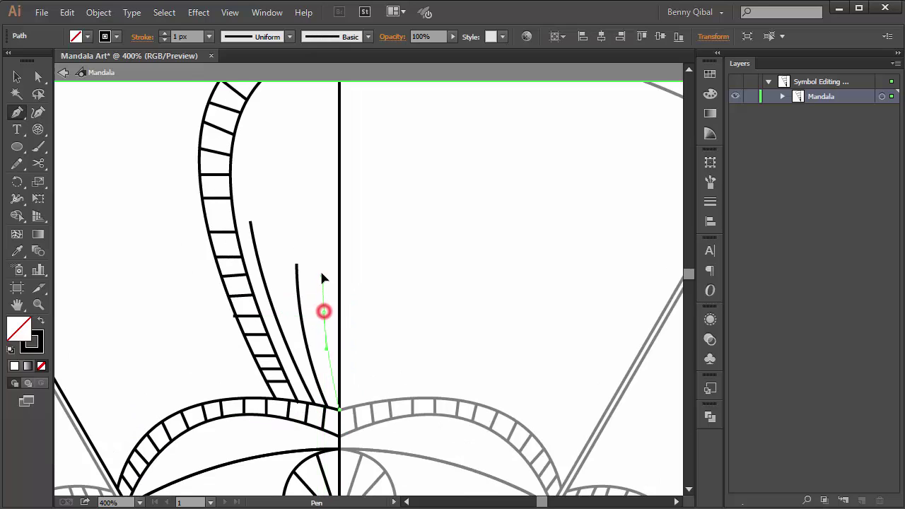
ctrl+click(386, 304)
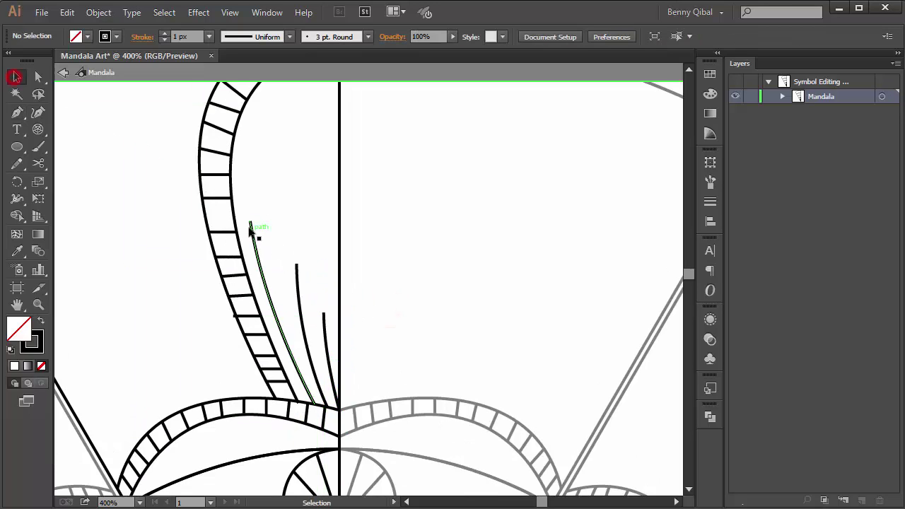
Step: Apply a tapered Variable Width Profile to all three curves so they end in fine points
ctrl+click(250, 226)
shift+click(296, 286)
shift+click(326, 330)
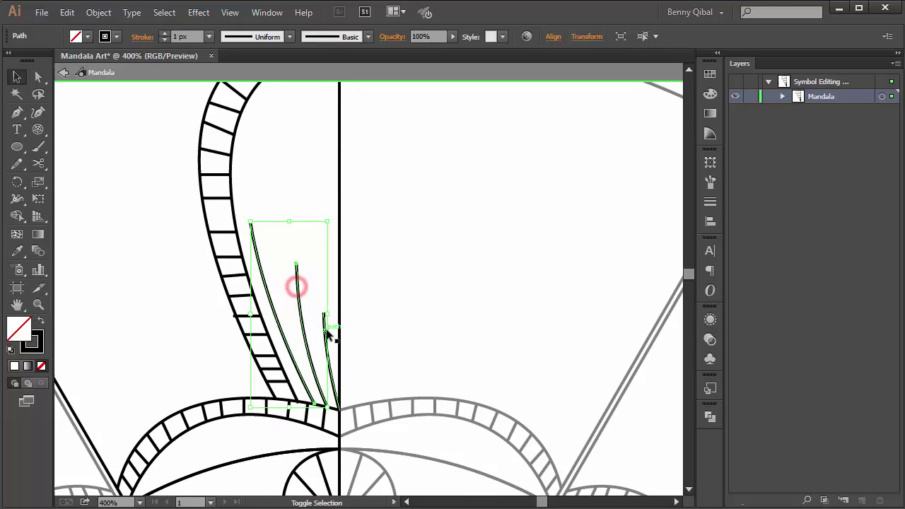
click(273, 36)
click(254, 148)
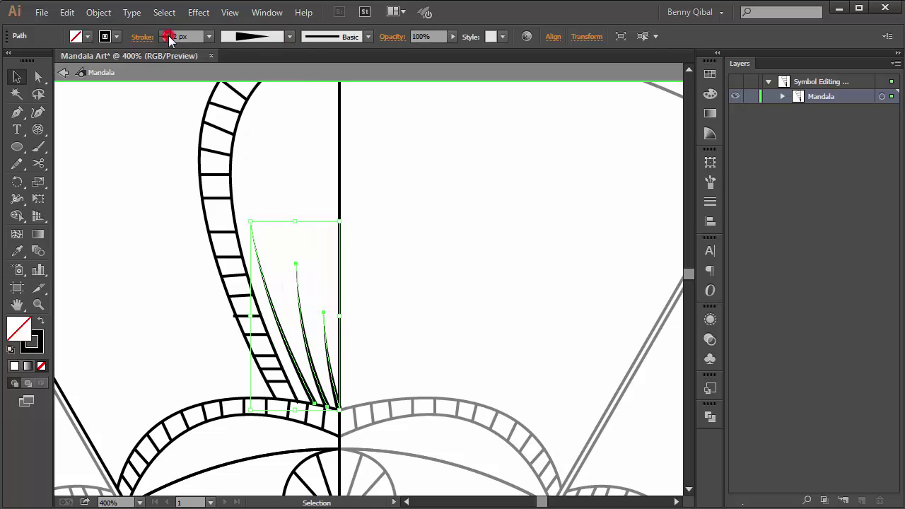
click(116, 148)
key(ctrl+minus)
key(ctrl+minus)
key(ctrl+minus)
Step: Zoom in on the top petal and re-enter editing of the Mandala symbol
click(16, 79)
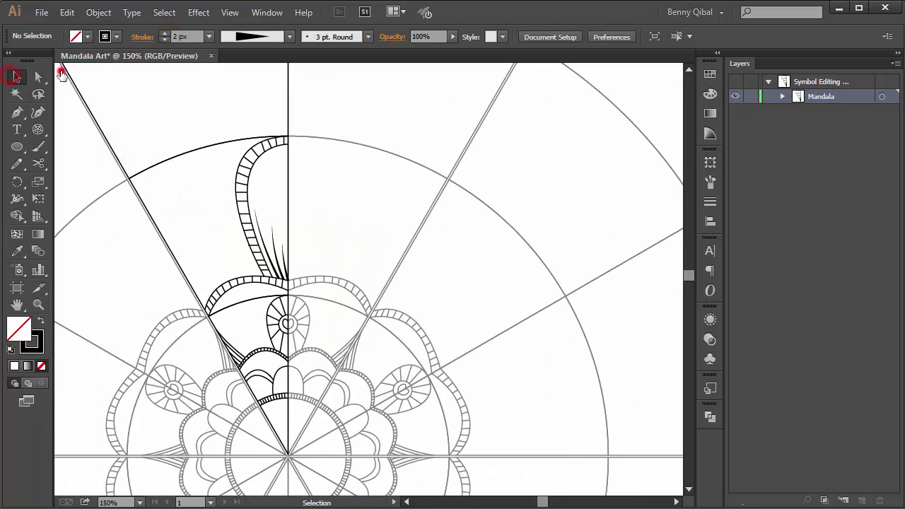
click(192, 224)
click(322, 178)
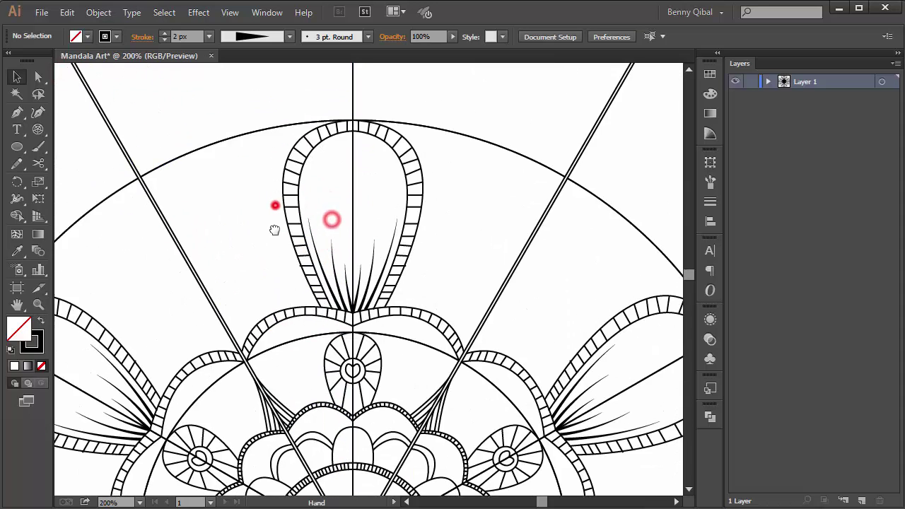
click(279, 129)
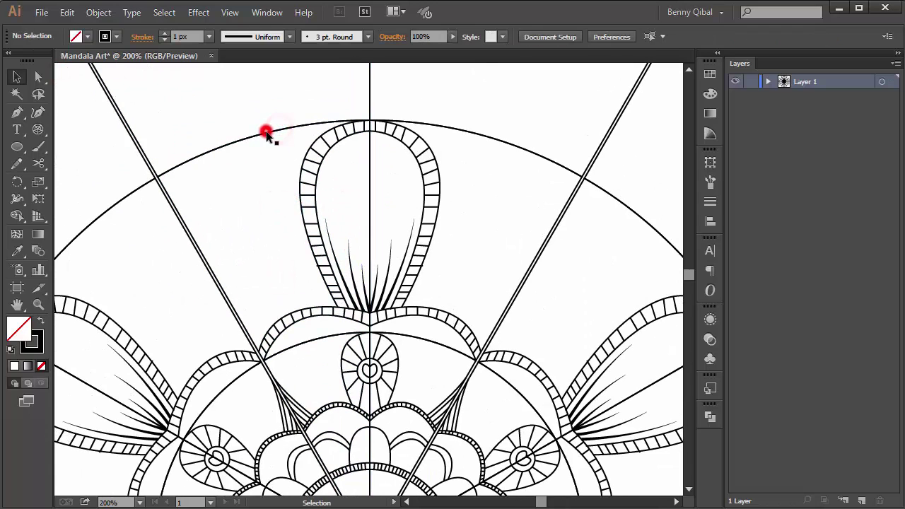
double_click(269, 131)
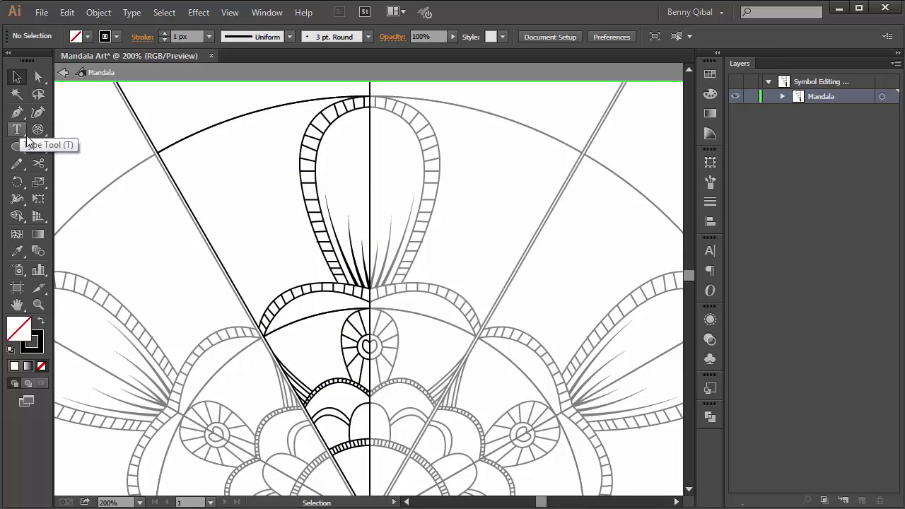
Step: Draw a small circle inside the top petal's rings and make it solid black
click(18, 147)
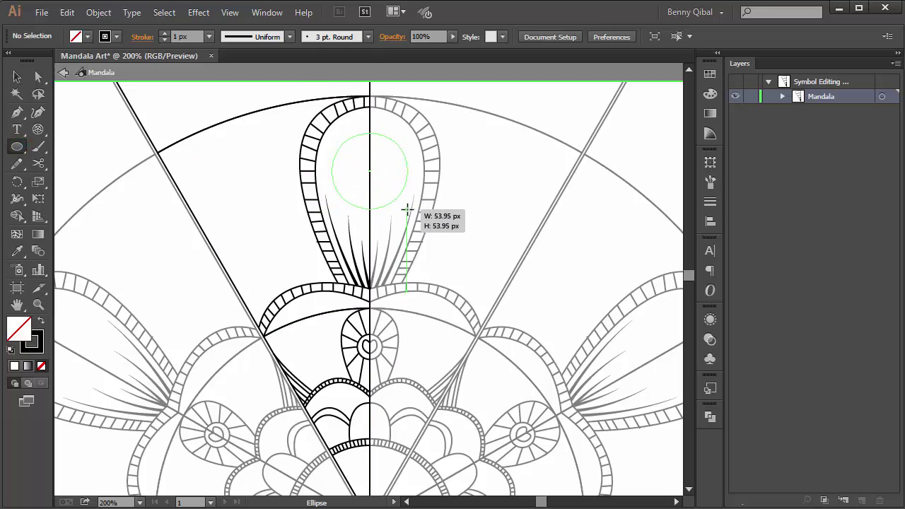
mouse_move(368, 170)
mouse_down()
mouse_move(414, 216)
mouse_move(395, 186)
mouse_up()
key(ctrl+plus)
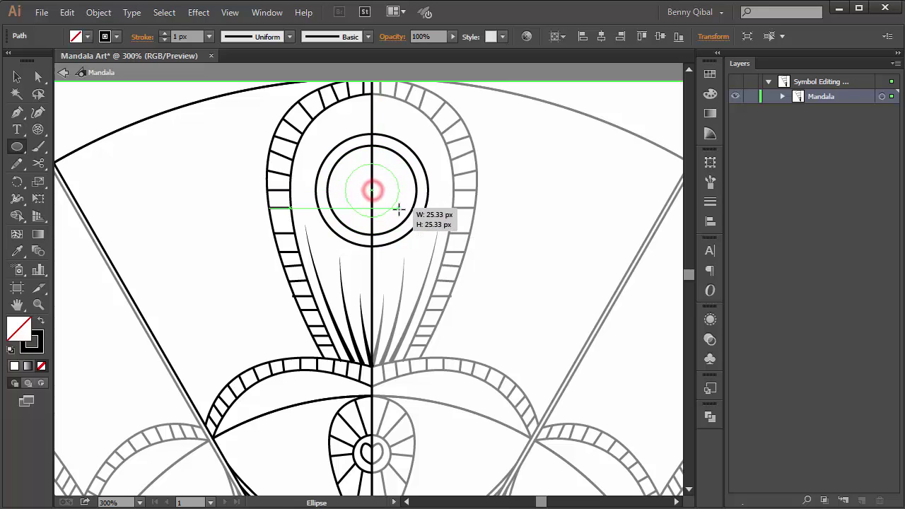
click(43, 322)
scroll(347, 172, up, 1)
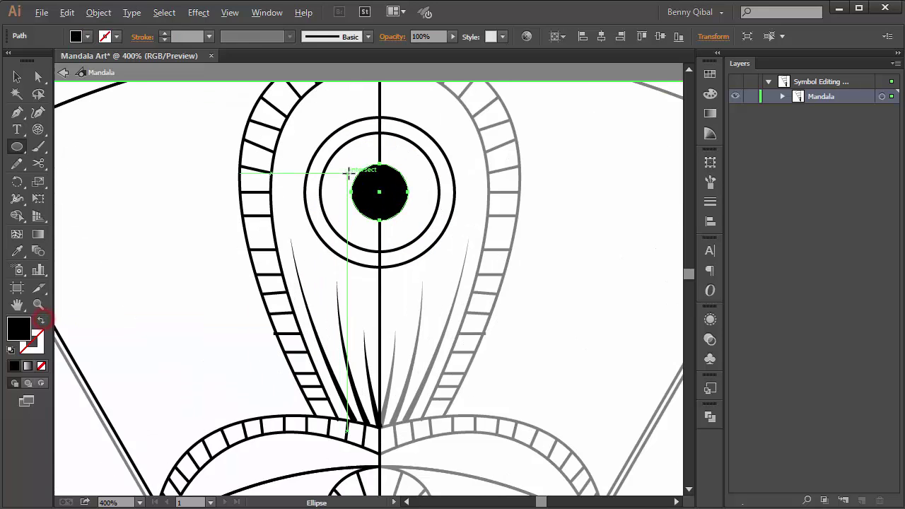
Step: Cut the black dot with Scissors and delete its right half
click(40, 165)
scroll(382, 204, up, 1)
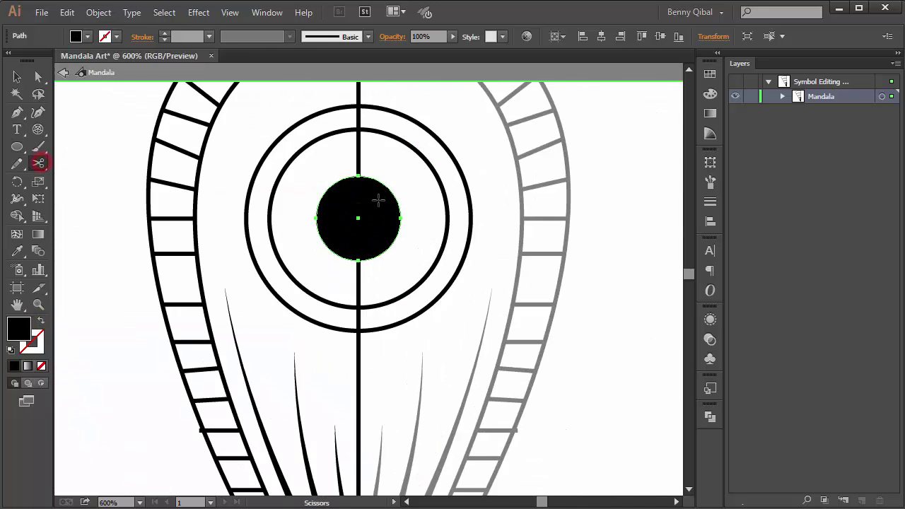
click(358, 177)
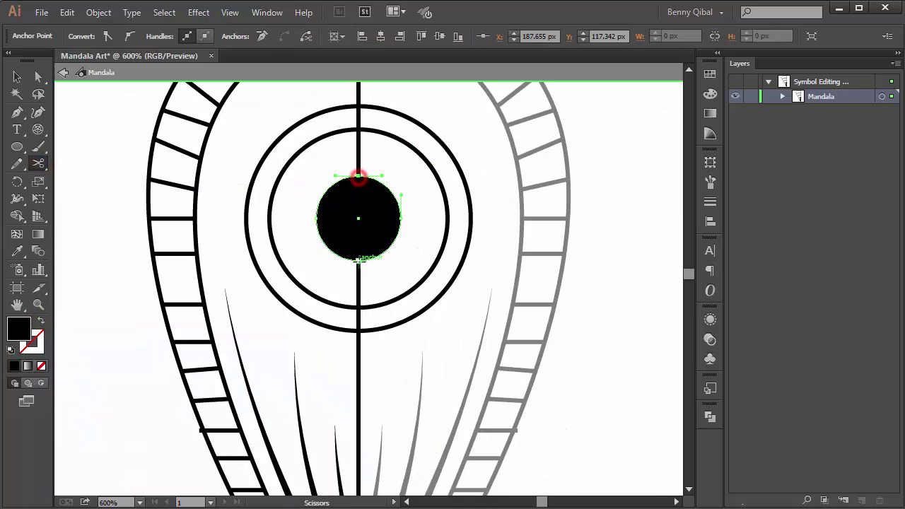
click(399, 219)
key(Delete)
Step: Cut the rings at top and bottom and delete both rings' right halves
click(384, 134)
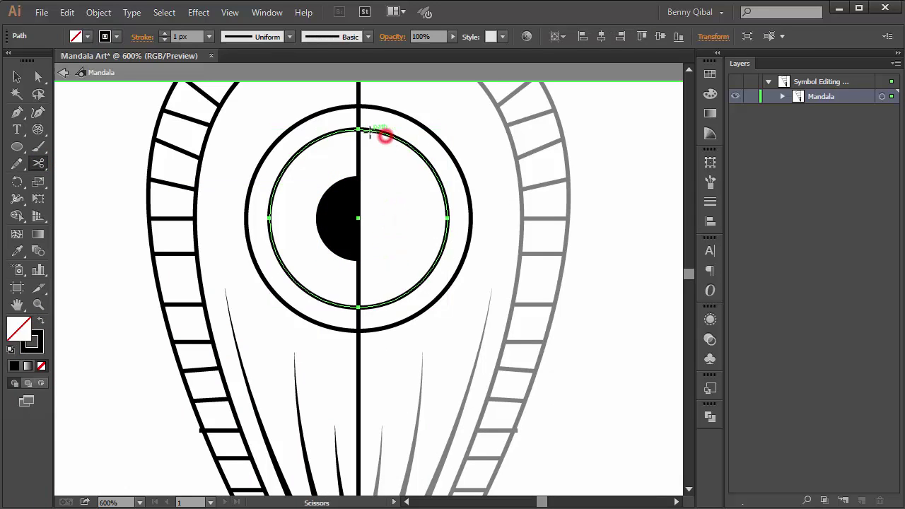
click(359, 129)
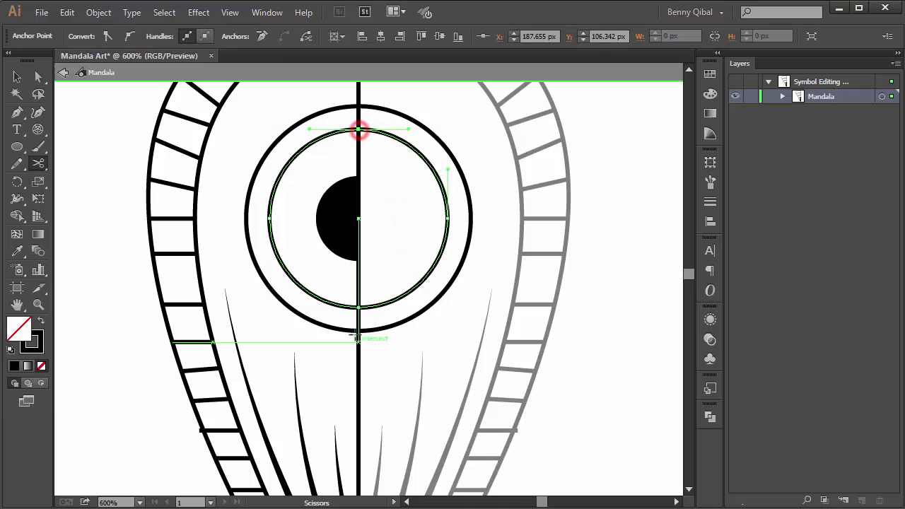
click(358, 330)
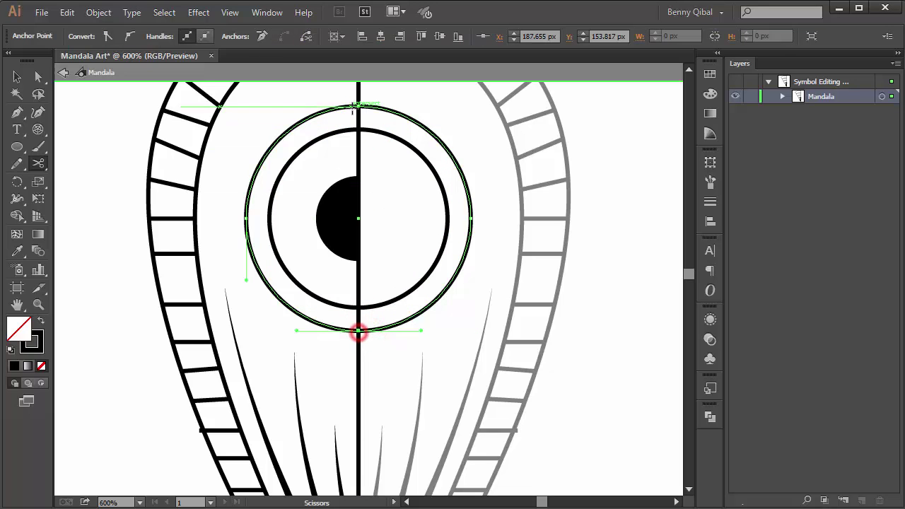
ctrl+click(432, 127)
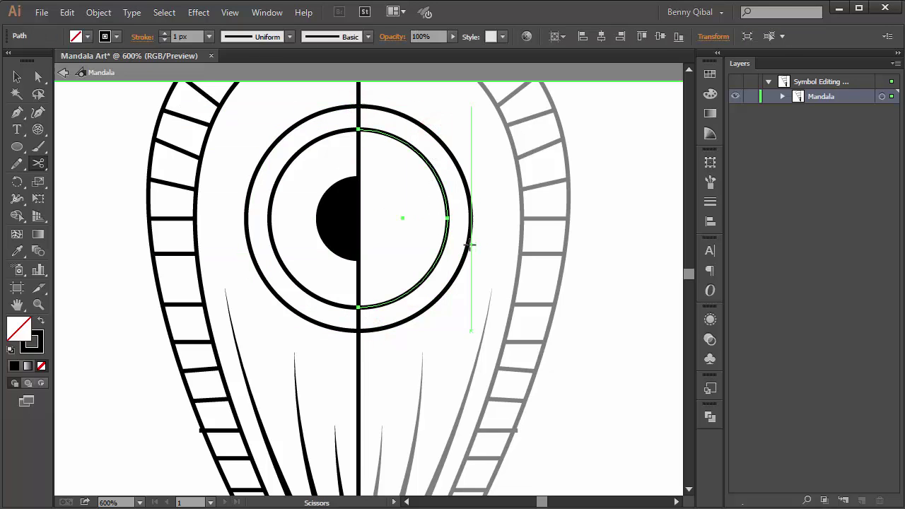
key(Delete)
ctrl+click(440, 124)
key(Delete)
Step: Exit symbol editing to view the whole mandala
scroll(333, 212, down, 2)
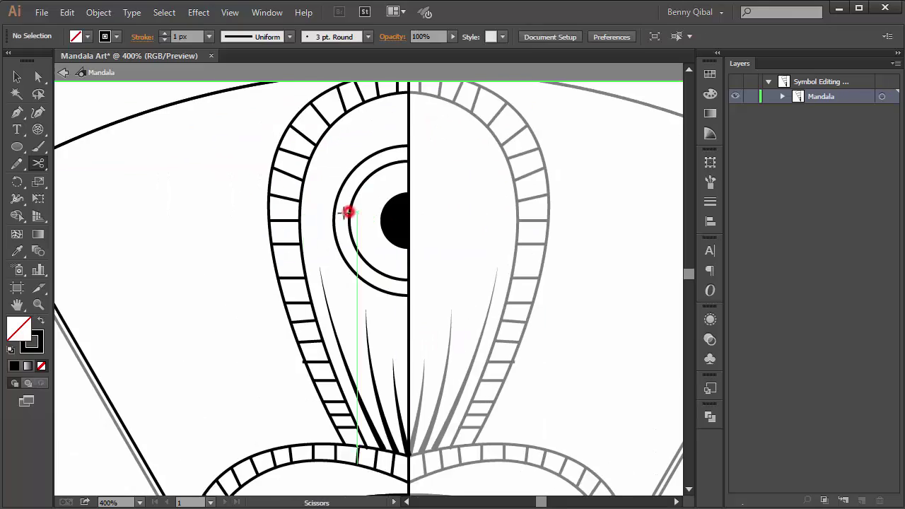
click(17, 76)
click(61, 73)
Step: Re-enter editing of the Mandala symbol
scroll(218, 189, down, 3)
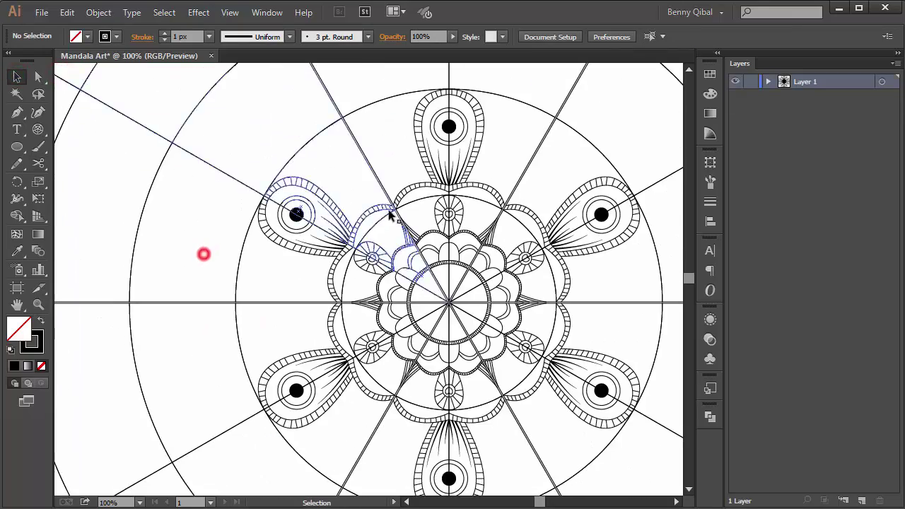
scroll(203, 252, down, 1)
scroll(313, 157, up, 2)
scroll(313, 157, up, 2)
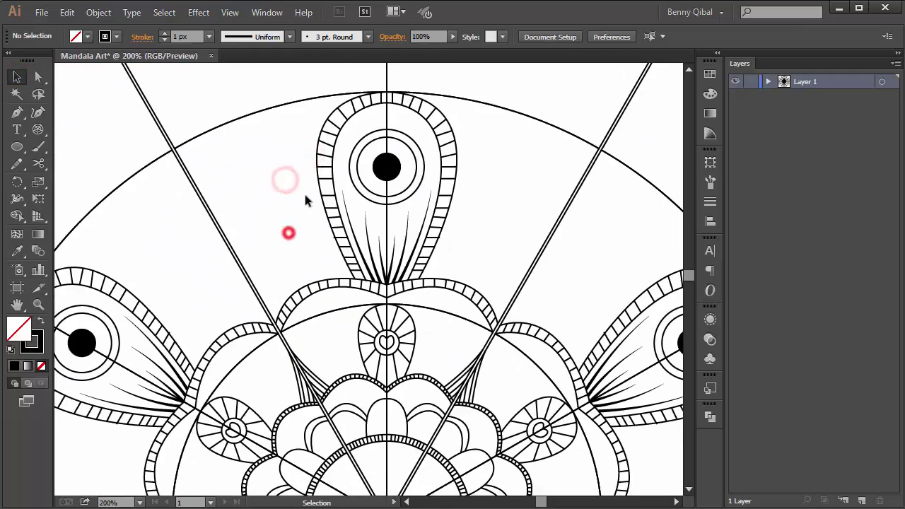
double_click(282, 105)
Step: Draw a curve from the top petal's left edge to where the arc meets the radial line
click(17, 112)
scroll(290, 313, up, 1)
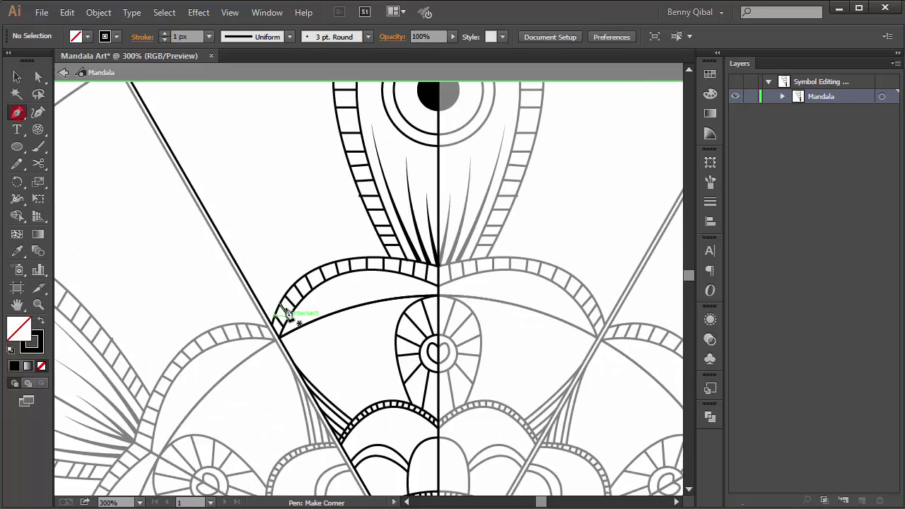
drag(386, 217, 394, 284)
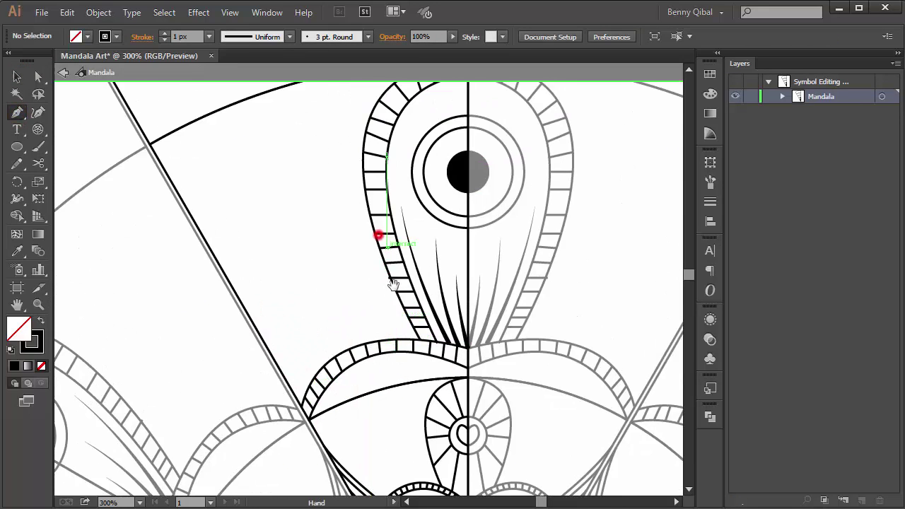
click(379, 244)
scroll(379, 244, down, 1)
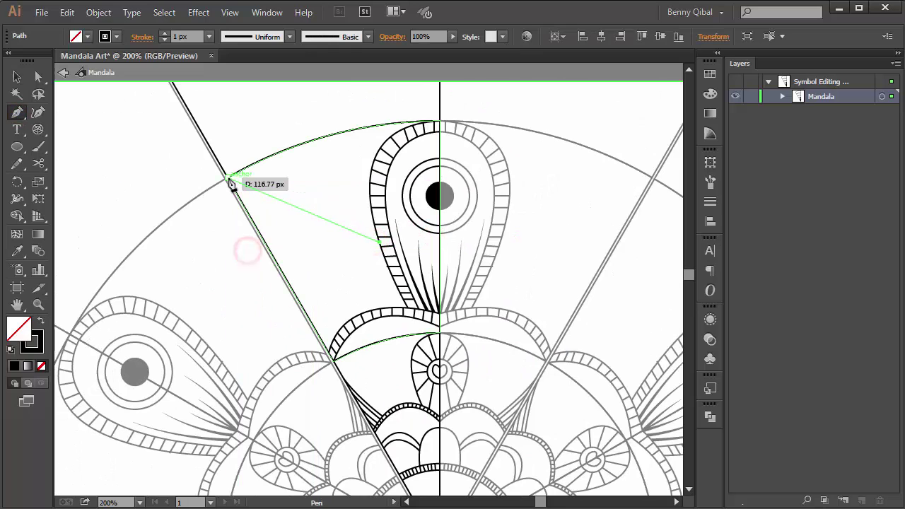
drag(230, 179, 117, 195)
mouse_move(287, 179)
mouse_down()
mouse_move(235, 184)
mouse_move(232, 255)
mouse_up()
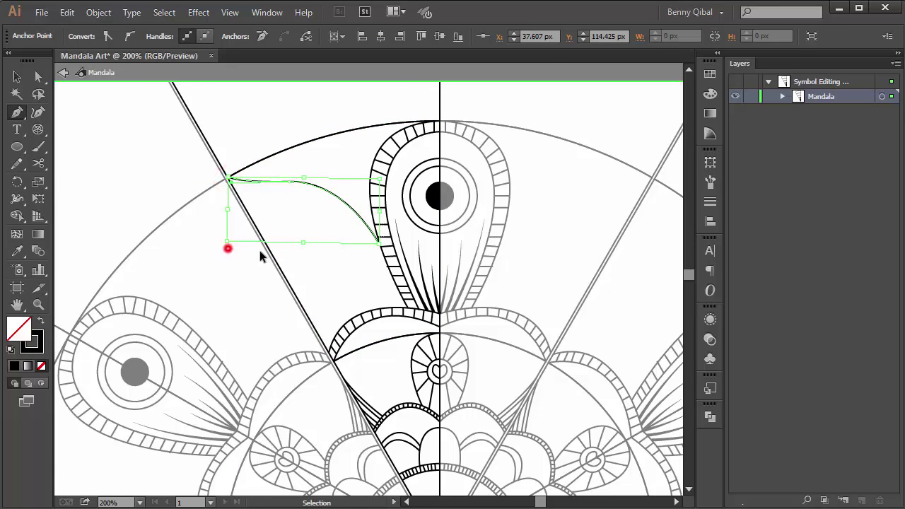
scroll(261, 256, up, 1)
ctrl+click(311, 252)
Step: Draw a second parallel curve from the petal's edge, joining the first curve's end
scroll(322, 245, up, 1)
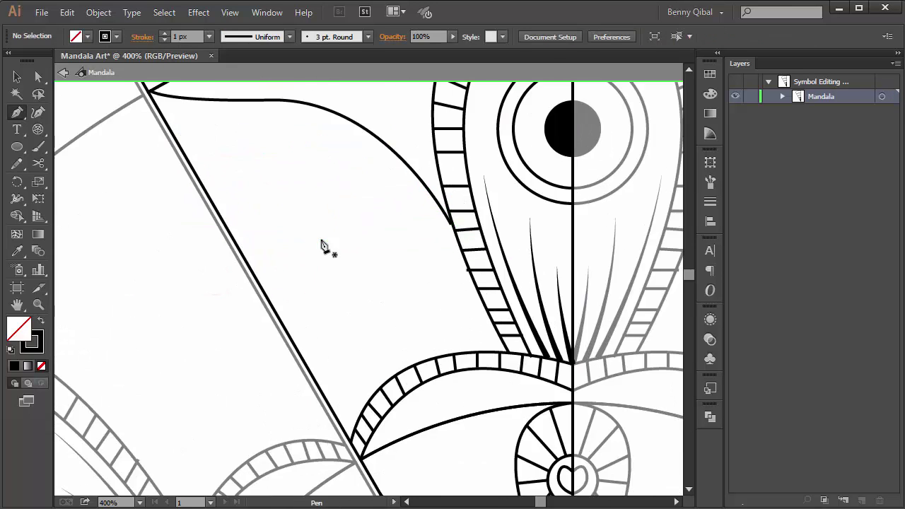
drag(323, 241, 356, 279)
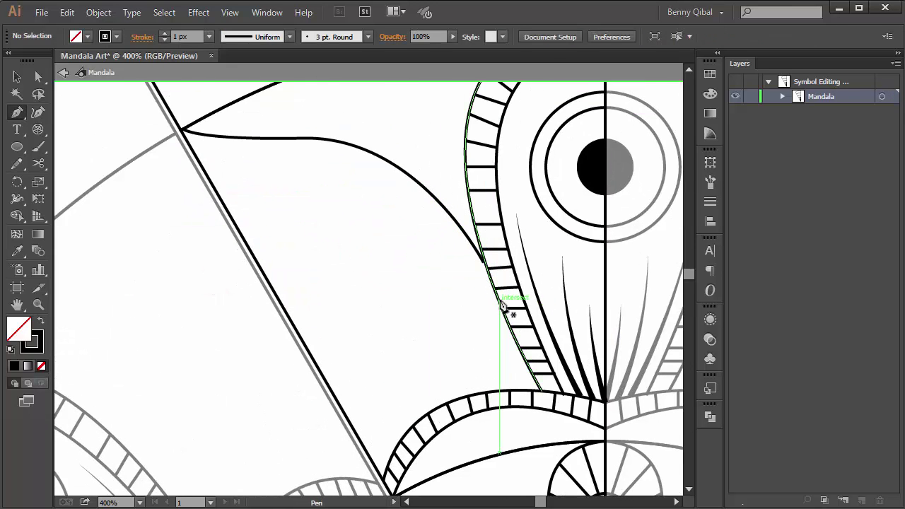
click(501, 305)
drag(333, 159, 273, 154)
drag(183, 133, 185, 140)
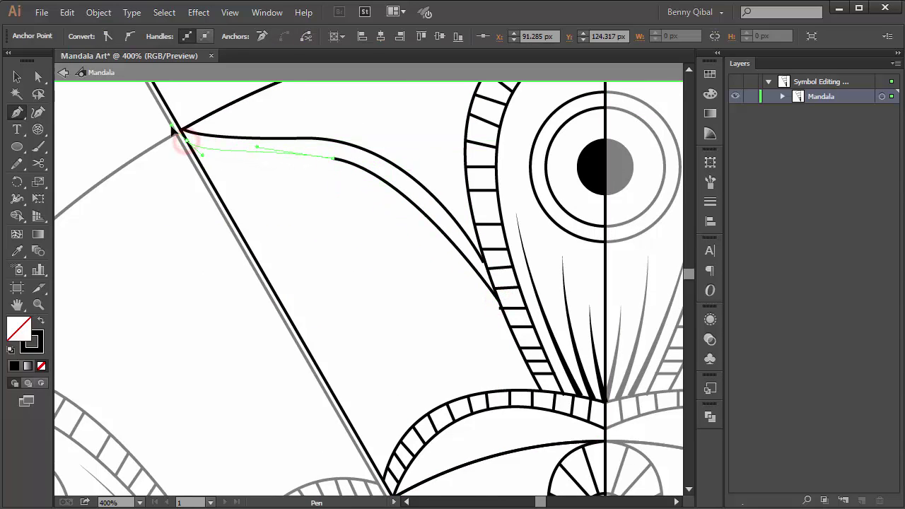
ctrl+click(180, 203)
scroll(211, 186, down, 2)
Step: Draw the first narrow leaf sliver beside the top teardrop petal
drag(281, 192, 314, 207)
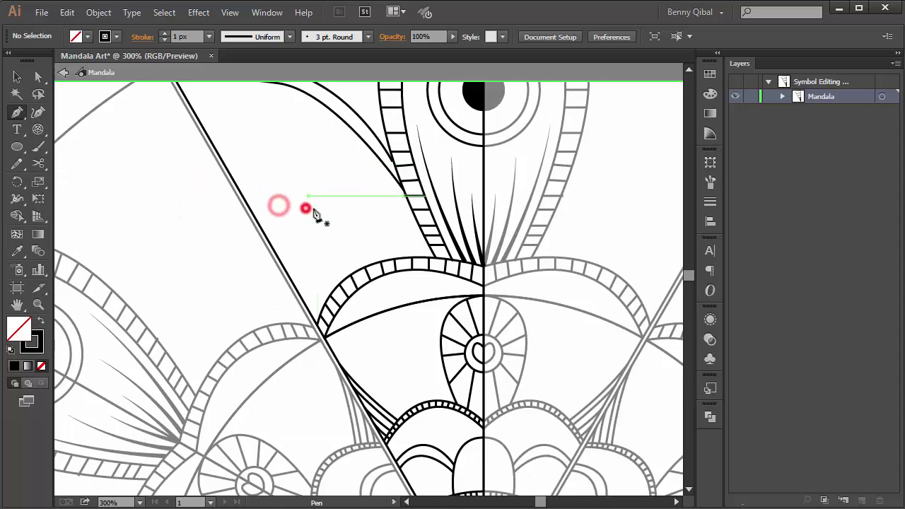
alt+scroll(318, 220, up, 1)
click(365, 186)
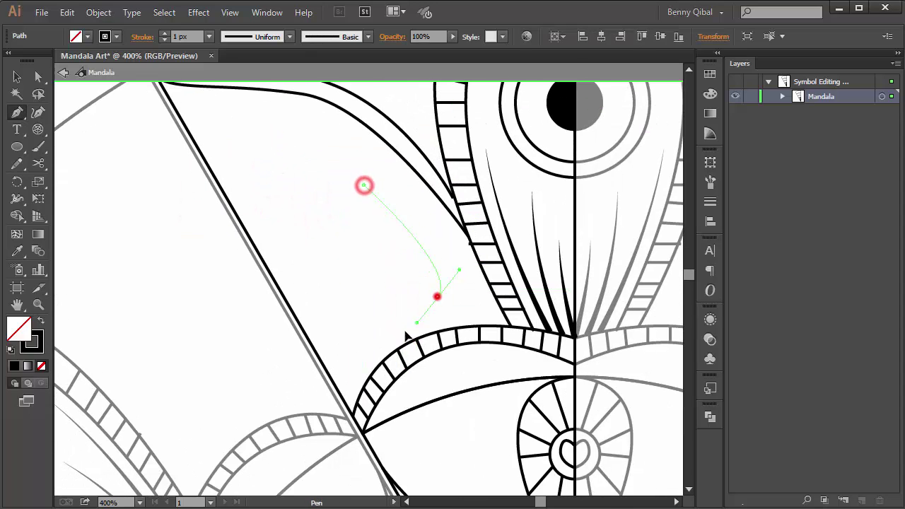
drag(436, 297, 462, 259)
drag(366, 220, 367, 193)
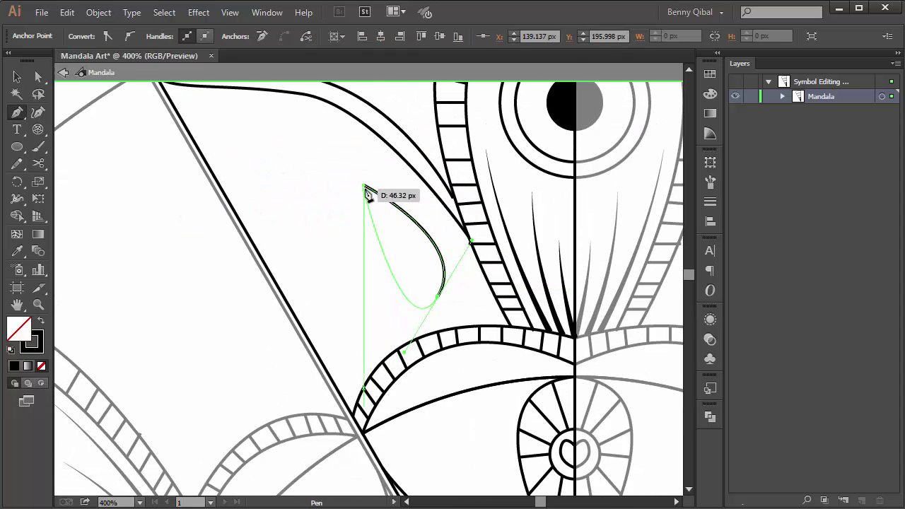
Step: Draw two more narrow leaf slivers fanning beside the petal above the arched band
click(358, 192)
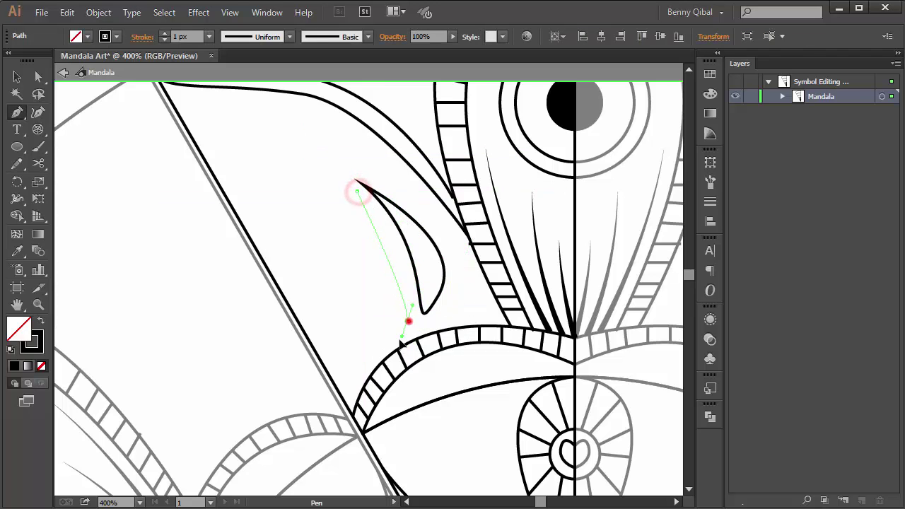
drag(408, 322, 388, 365)
drag(358, 191, 359, 200)
drag(313, 136, 318, 229)
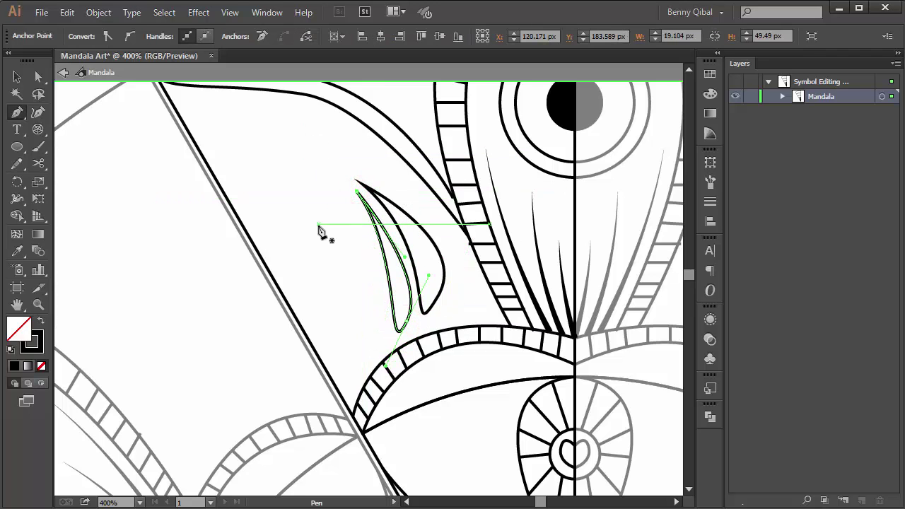
drag(319, 262, 395, 285)
click(432, 230)
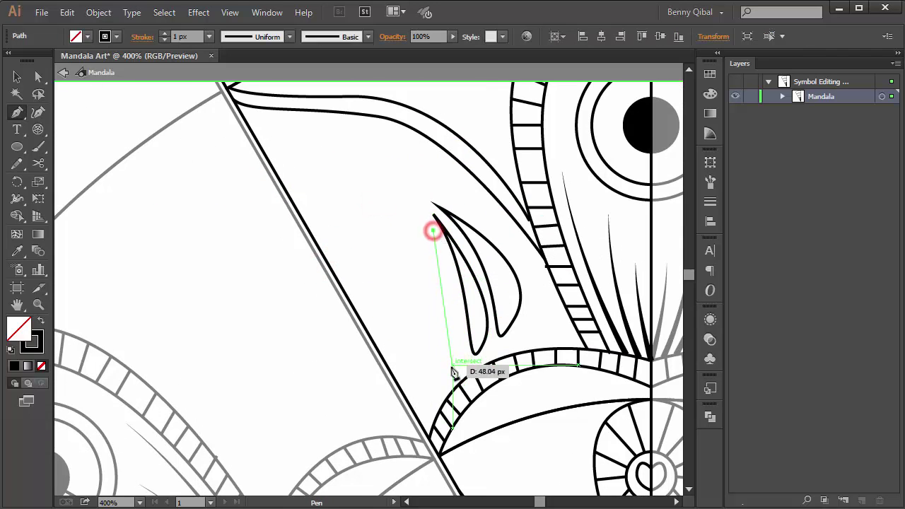
drag(452, 369, 481, 341)
click(434, 232)
Step: Select all three leaves and check their Stroke settings
mouse_move(379, 210)
mouse_down()
mouse_move(410, 164)
mouse_move(500, 216)
mouse_up()
ctrl+click(416, 200)
click(142, 37)
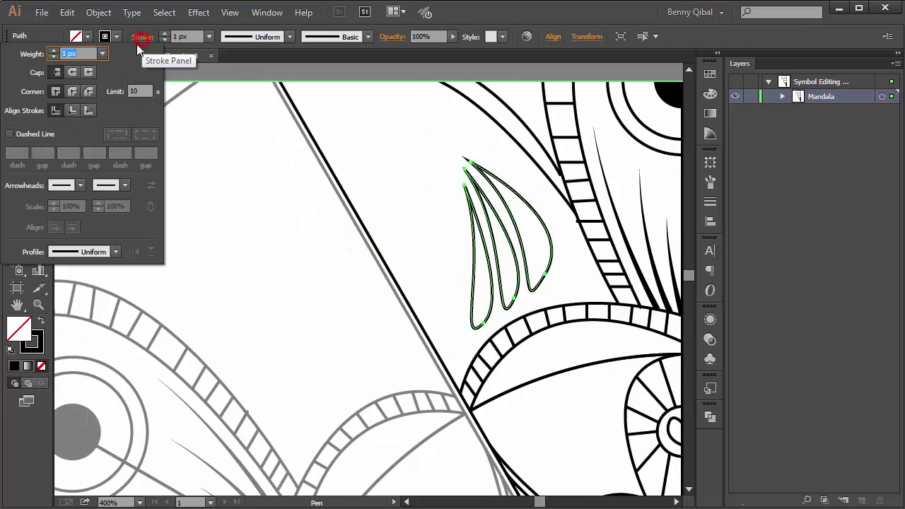
click(378, 146)
Step: Leave symbol editing, view the whole mandala, then zoom in on the upper petals
ctrl+click(384, 174)
key(ctrl+minus)
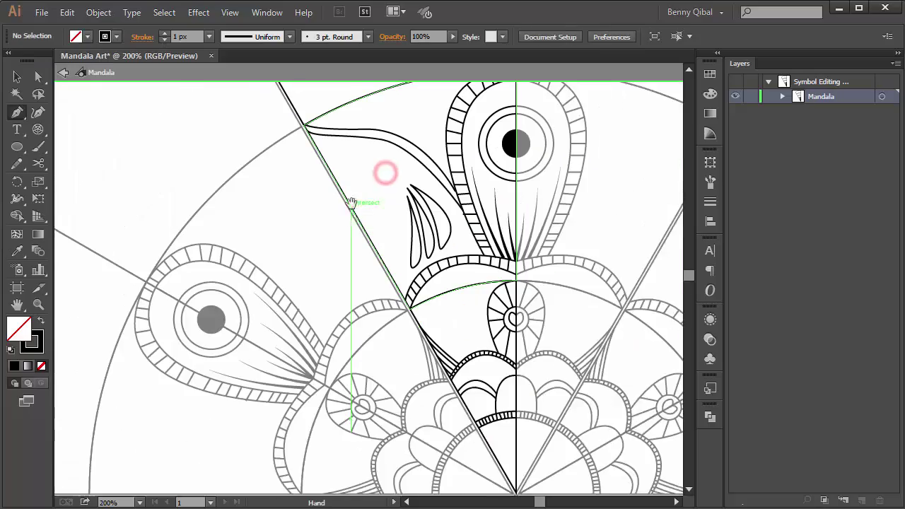
click(63, 72)
key(ctrl+0)
key(ctrl+1)
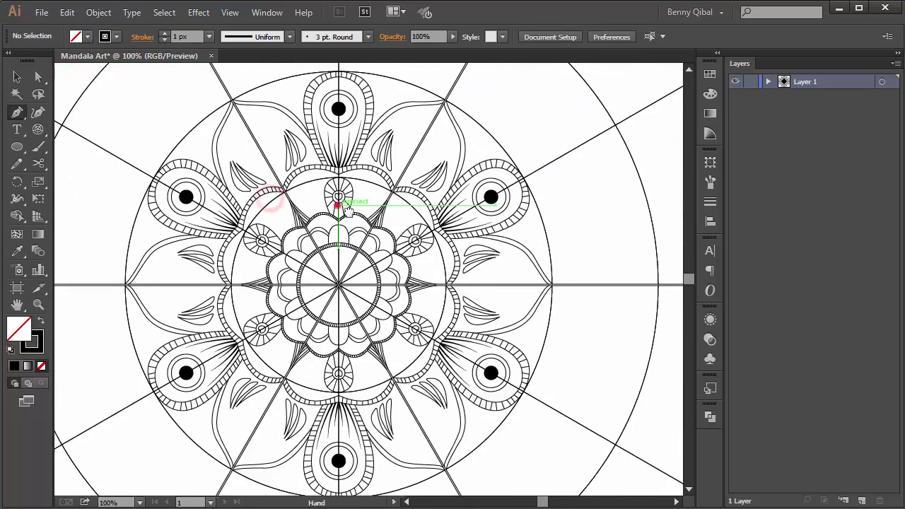
ctrl+click(357, 196)
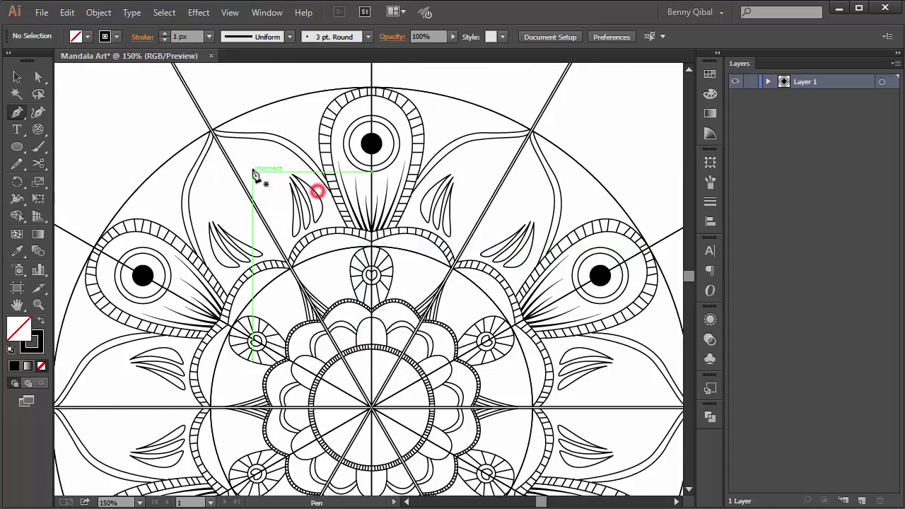
ctrl+click(259, 174)
drag(285, 176, 316, 189)
ctrl+click(317, 189)
key(v)
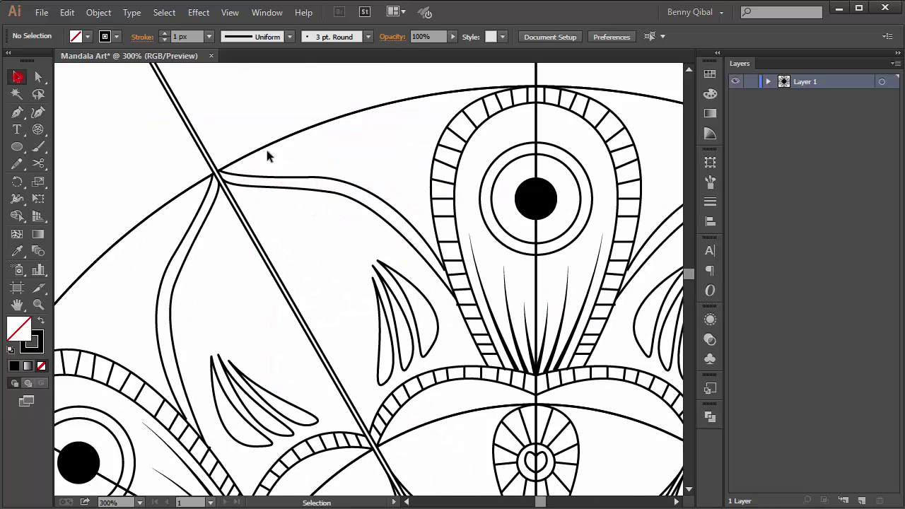
Step: Re-enter the Mandala symbol and zoom in on the top petal and its dot
double_click(301, 133)
ctrl+alt+click(304, 168)
ctrl+click(318, 218)
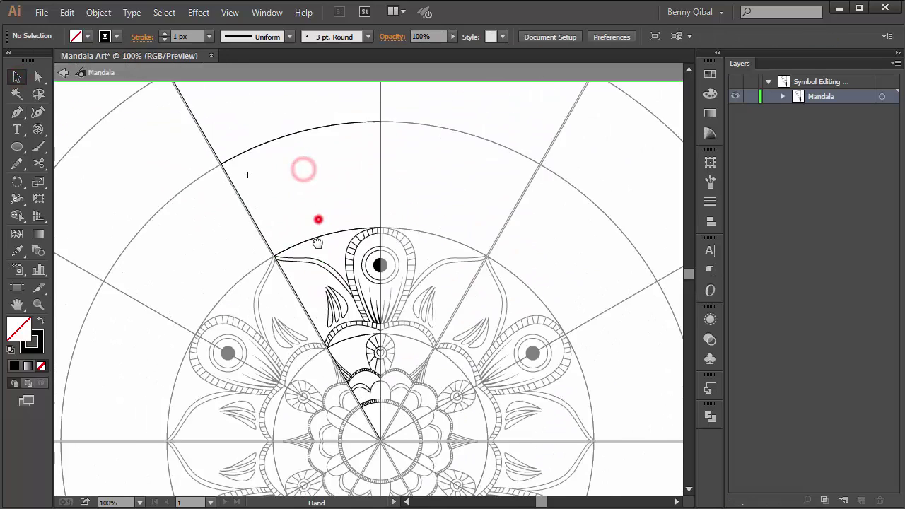
ctrl+click(316, 247)
ctrl+click(297, 228)
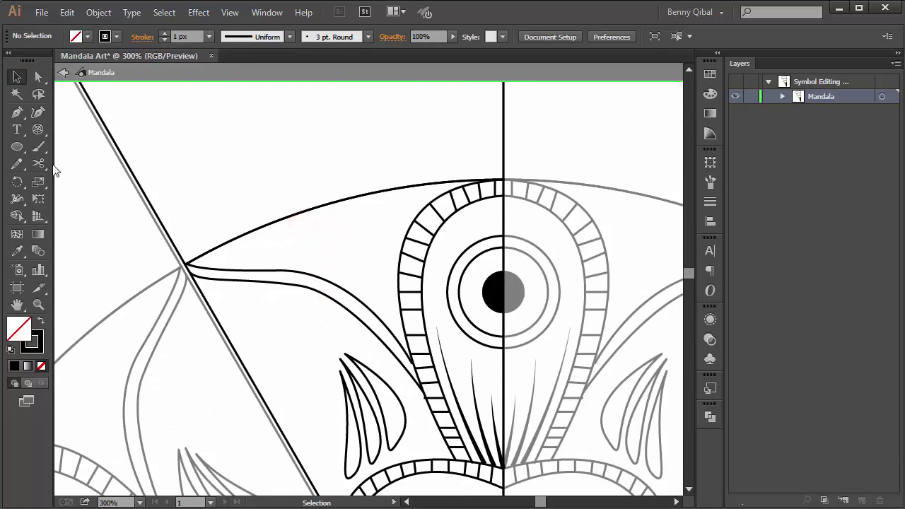
Step: Draw a Pen curve running parallel above the petal arc beside the eye motif
click(17, 112)
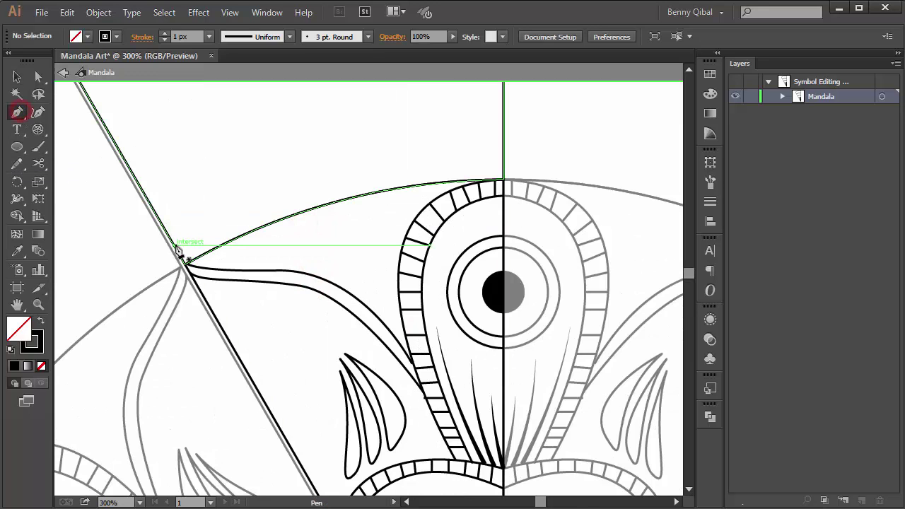
click(176, 249)
mouse_move(504, 173)
mouse_down()
mouse_move(640, 227)
mouse_move(638, 295)
mouse_move(615, 315)
mouse_up()
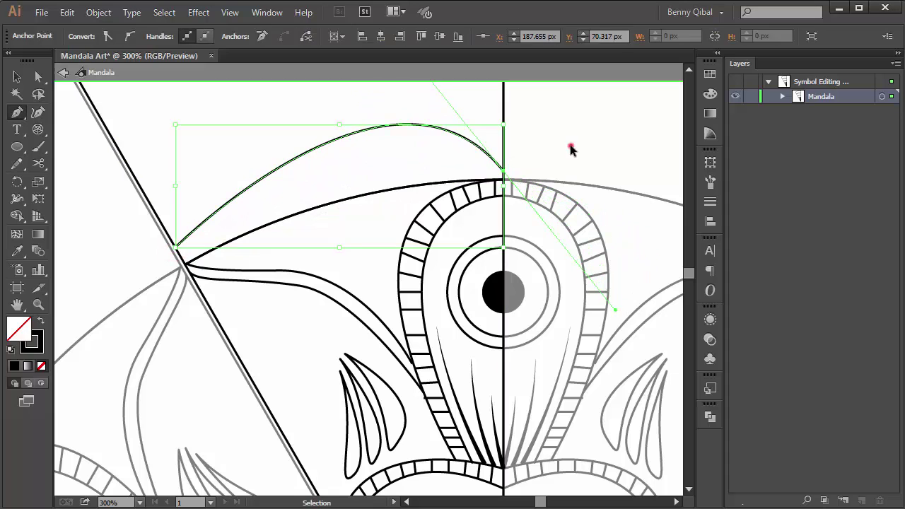
ctrl+click(570, 148)
click(505, 164)
ctrl+alt+click(313, 137)
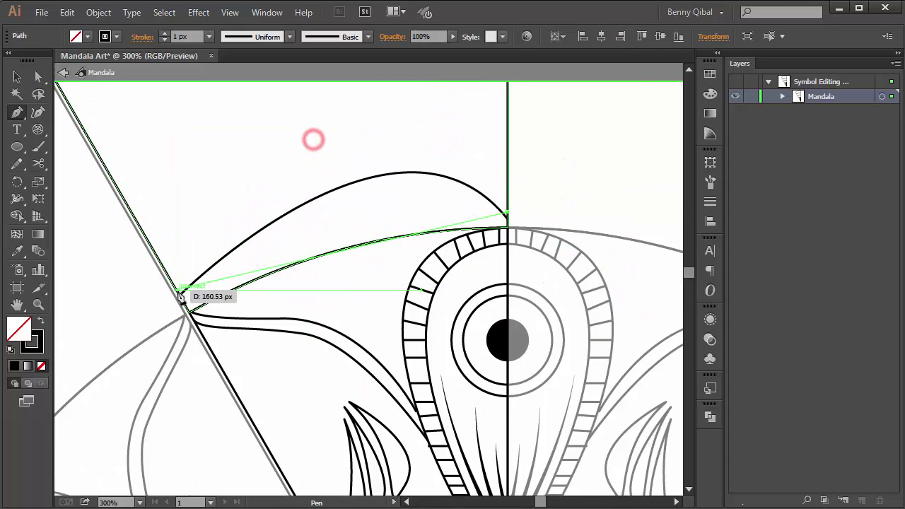
ctrl+alt+click(188, 264)
mouse_move(331, 285)
mouse_down()
mouse_move(183, 422)
mouse_move(158, 433)
mouse_up()
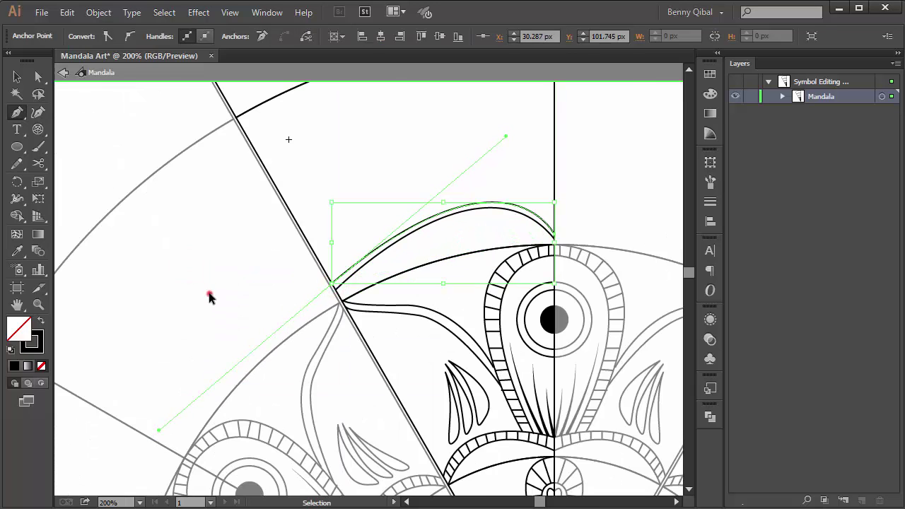
ctrl+click(208, 294)
Step: Exit Symbol Editing and fit the full mandala in view, centred on the top petal
key(ctrl+plus)
drag(378, 264, 170, 325)
ctrl+alt+click(230, 294)
ctrl+alt+click(330, 204)
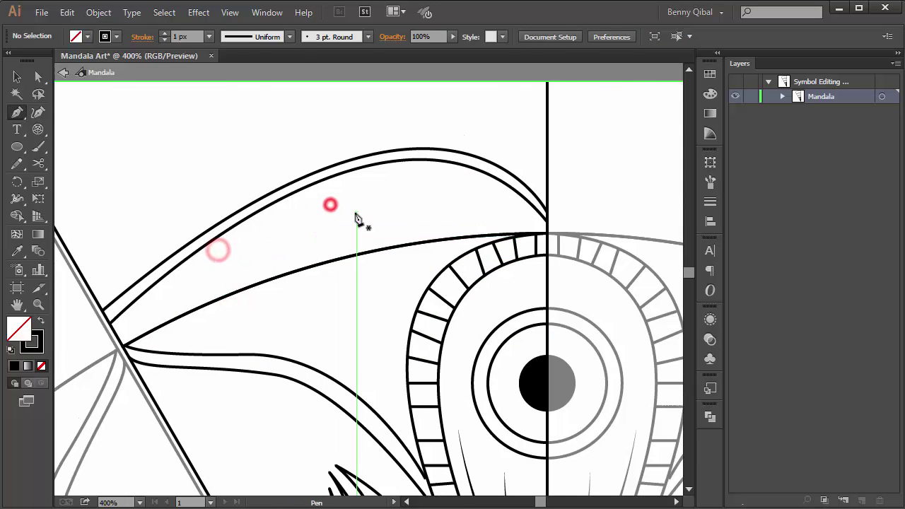
ctrl+alt+click(349, 217)
click(17, 76)
click(63, 72)
key(ctrl+0)
ctrl+click(174, 182)
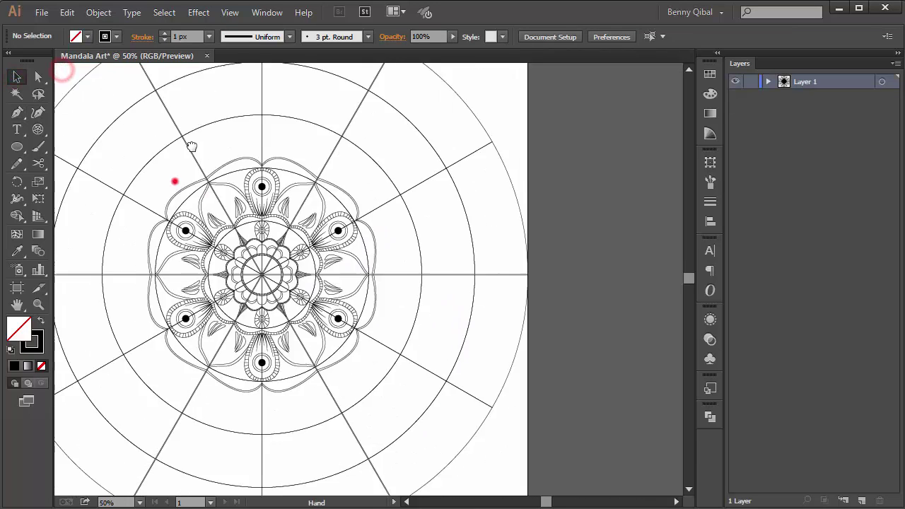
ctrl+click(190, 146)
mouse_move(252, 158)
mouse_down()
mouse_move(253, 193)
mouse_move(333, 275)
mouse_move(380, 159)
mouse_move(456, 152)
mouse_up()
Step: Inside the Mandala symbol, draw the first curved strands from the centre line toward the petal
double_click(275, 125)
key(p)
scroll(323, 214, up, 1)
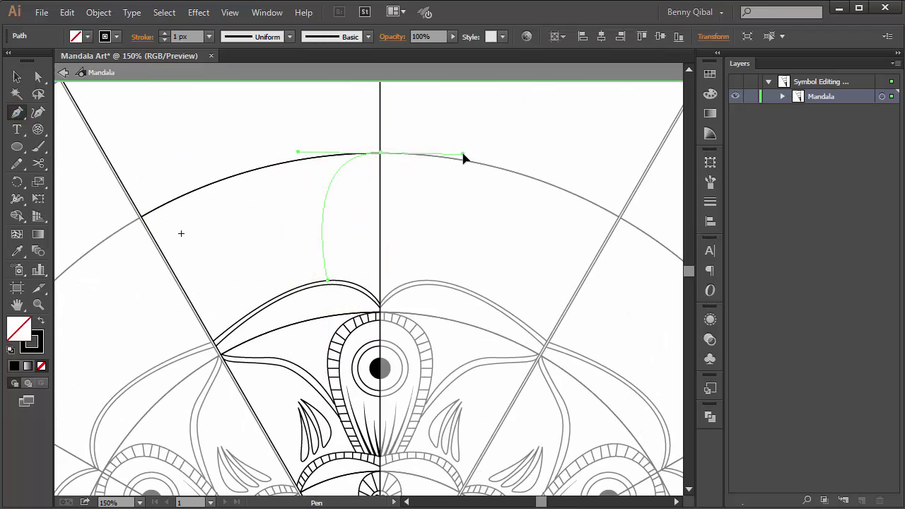
ctrl+click(443, 208)
key(ctrl+plus)
click(382, 139)
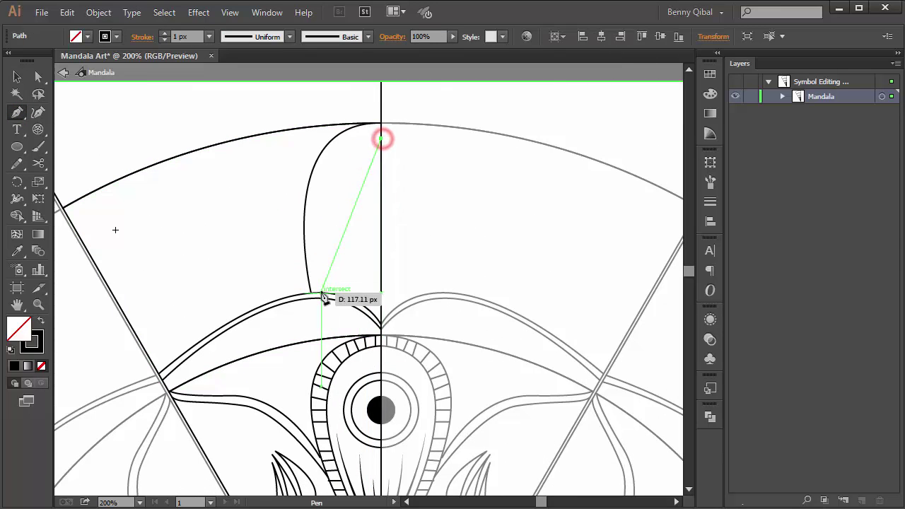
drag(323, 292, 329, 452)
ctrl+click(243, 231)
Step: Draw three more curved strands fanning from the centre line down to the eye arc
click(382, 152)
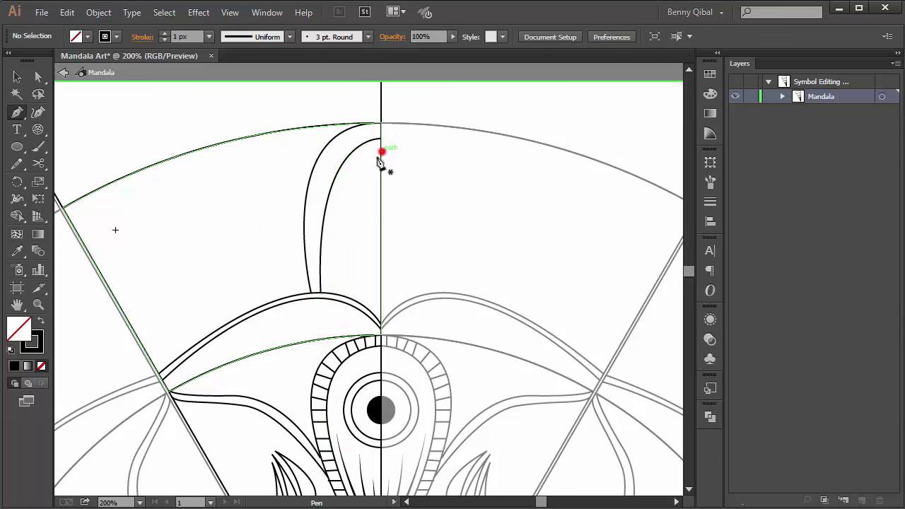
drag(330, 292, 323, 418)
ctrl+click(262, 247)
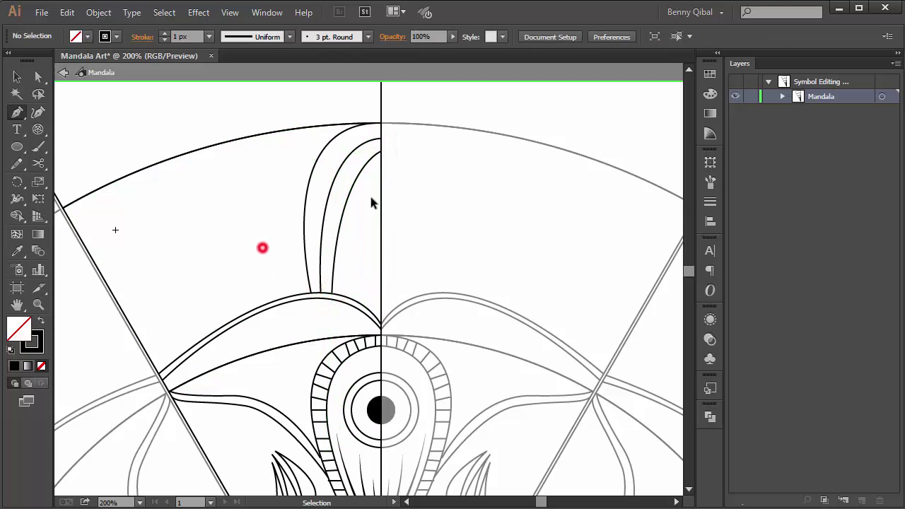
click(382, 182)
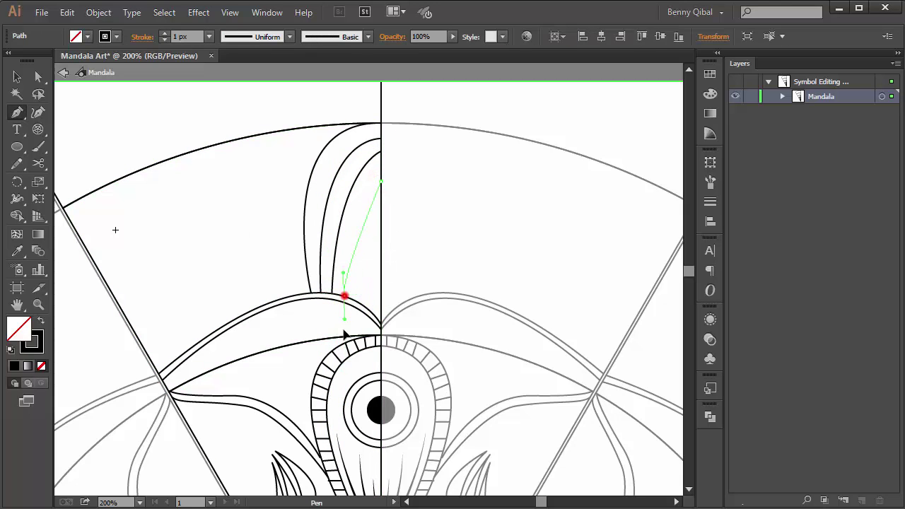
drag(345, 334, 343, 389)
ctrl+click(241, 202)
ctrl+click(360, 243)
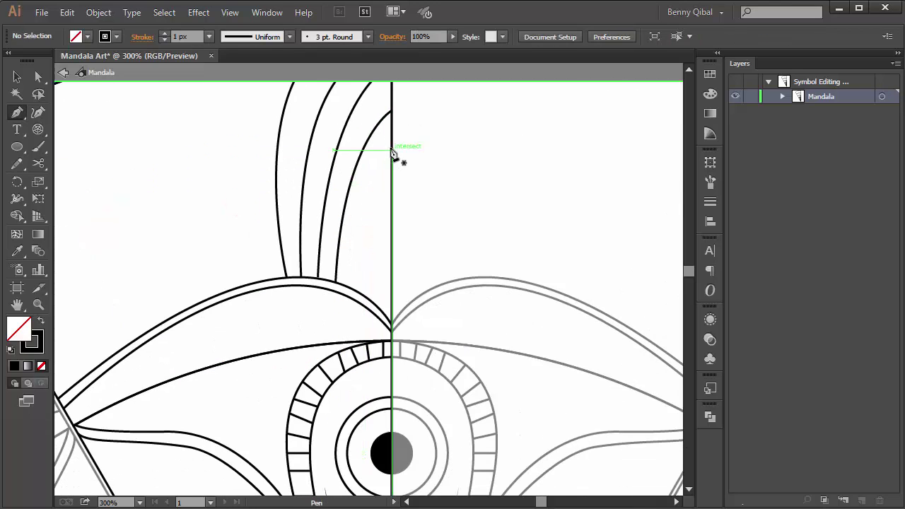
click(391, 147)
drag(354, 287, 347, 403)
ctrl+click(216, 227)
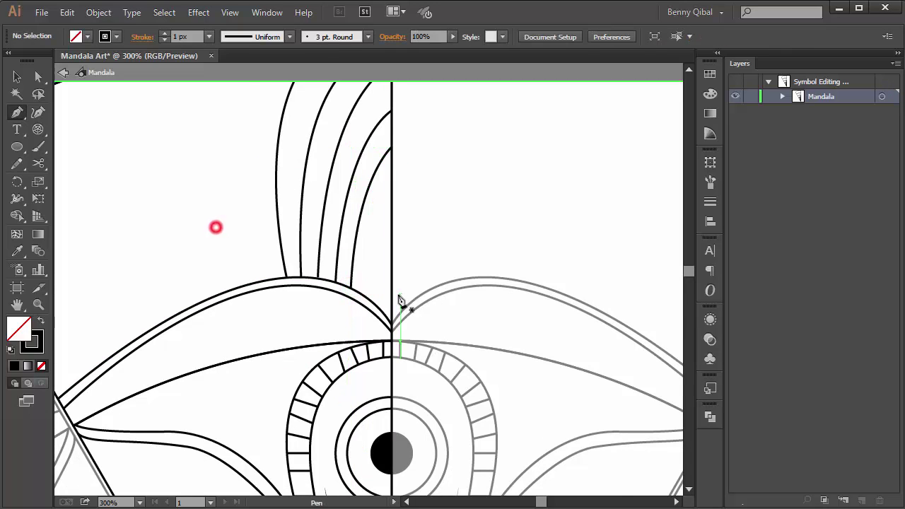
Step: Draw three short vertical spikes at the base of the strands
key(ctrl+plus)
click(372, 335)
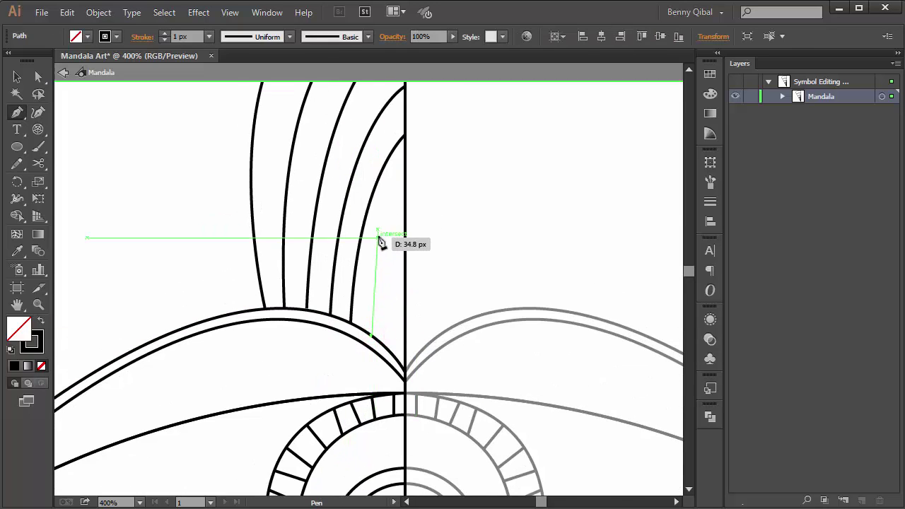
click(376, 238)
ctrl+click(390, 313)
click(383, 346)
click(385, 281)
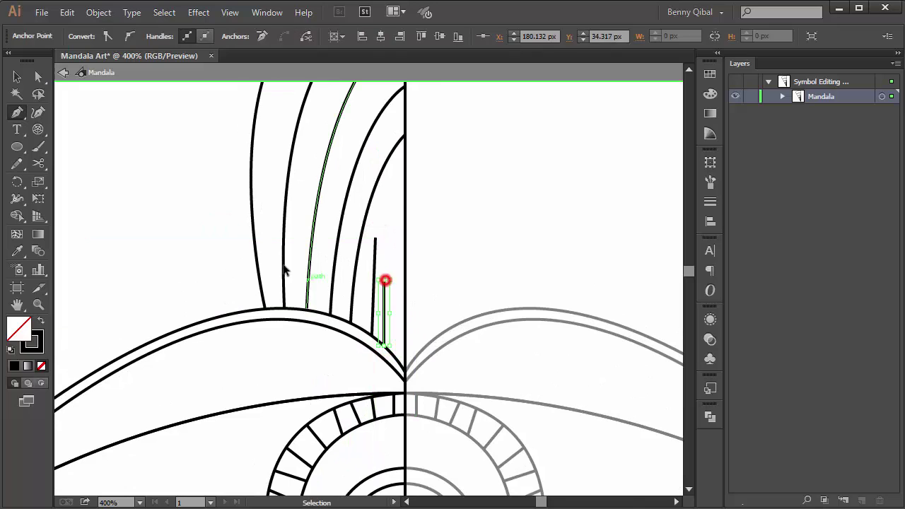
ctrl+click(231, 235)
click(393, 354)
click(393, 307)
ctrl+click(215, 200)
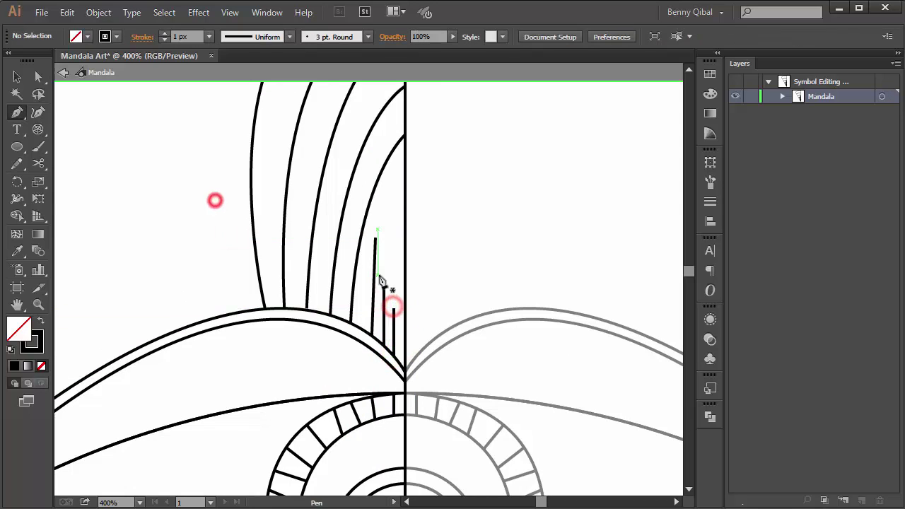
Step: Give the three spikes a tapered width profile at 2 px
drag(394, 316, 400, 320)
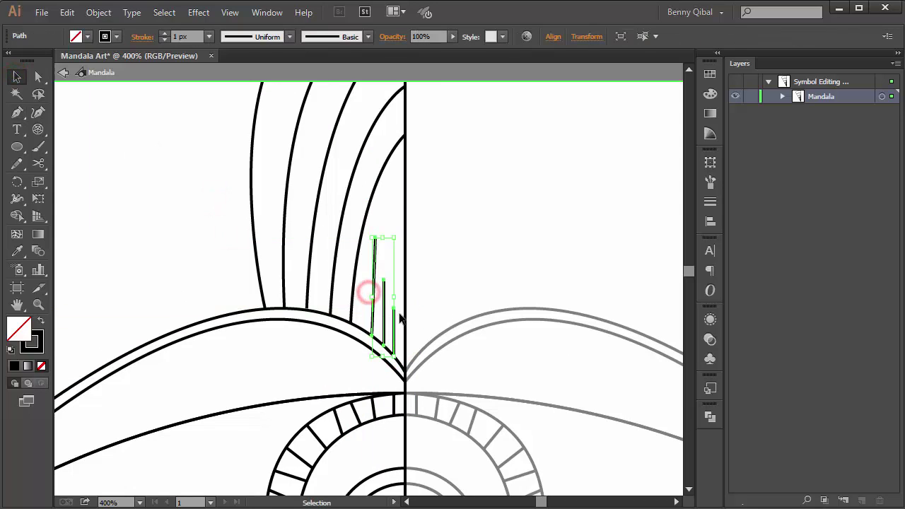
click(244, 40)
click(238, 145)
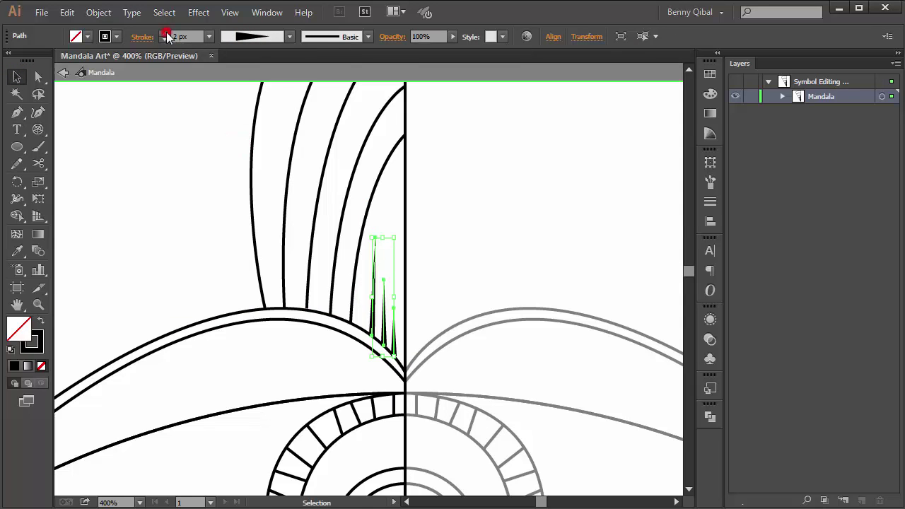
click(132, 174)
key(ctrl+minus)
key(ctrl+plus)
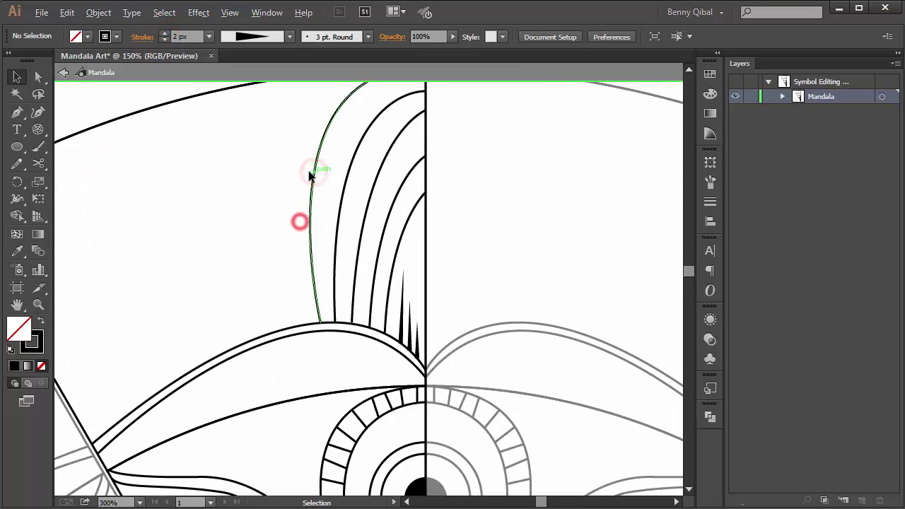
key(ctrl+minus)
Step: Extend the open outer strand into a wavy curve anchored on the diagonal line
key(p)
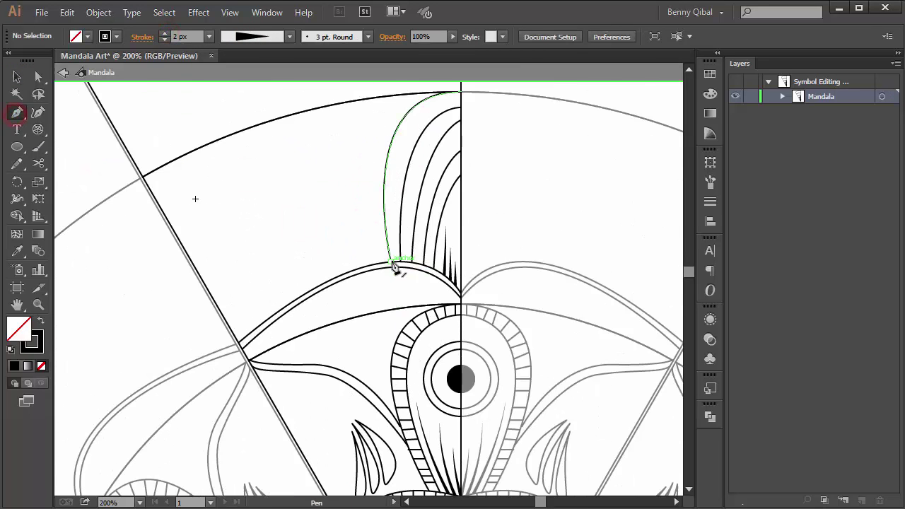
click(390, 252)
drag(267, 204, 267, 155)
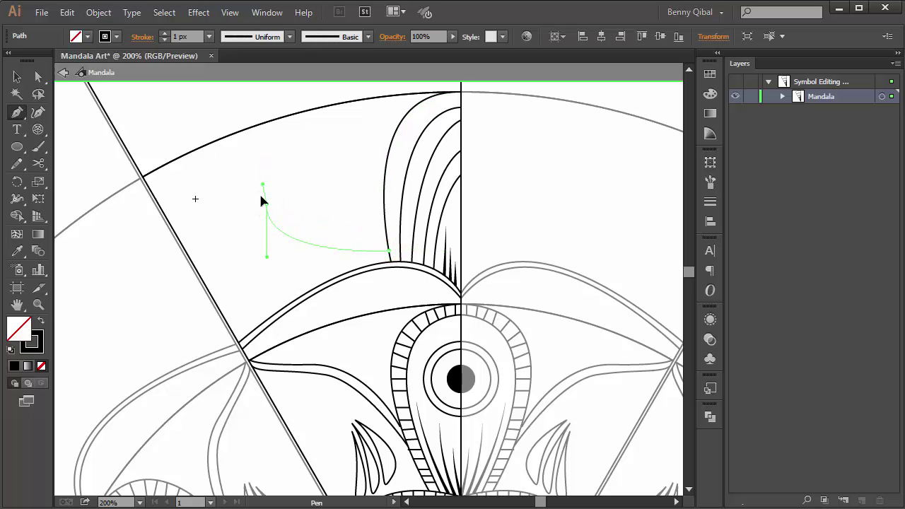
drag(143, 179, 96, 202)
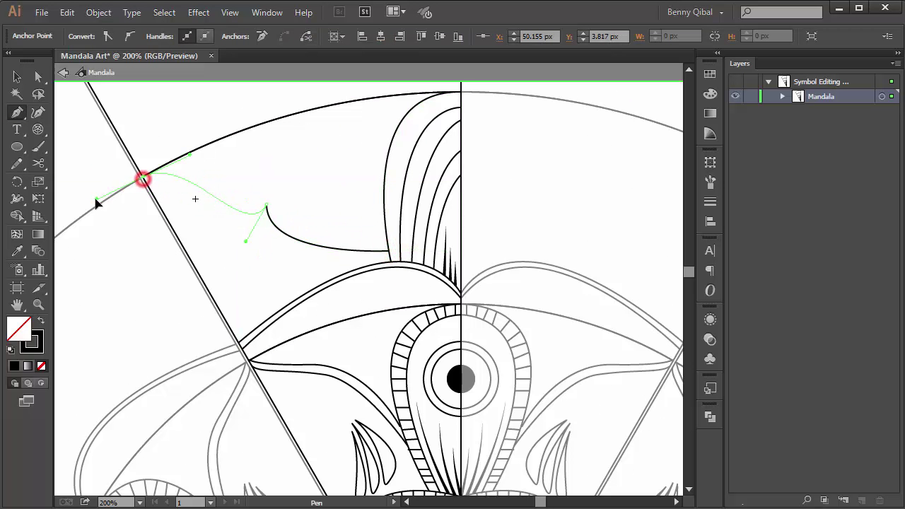
ctrl+click(152, 245)
Step: Add a parallel inner wavy curve and a straight line down to the petal arc
key(ctrl+plus)
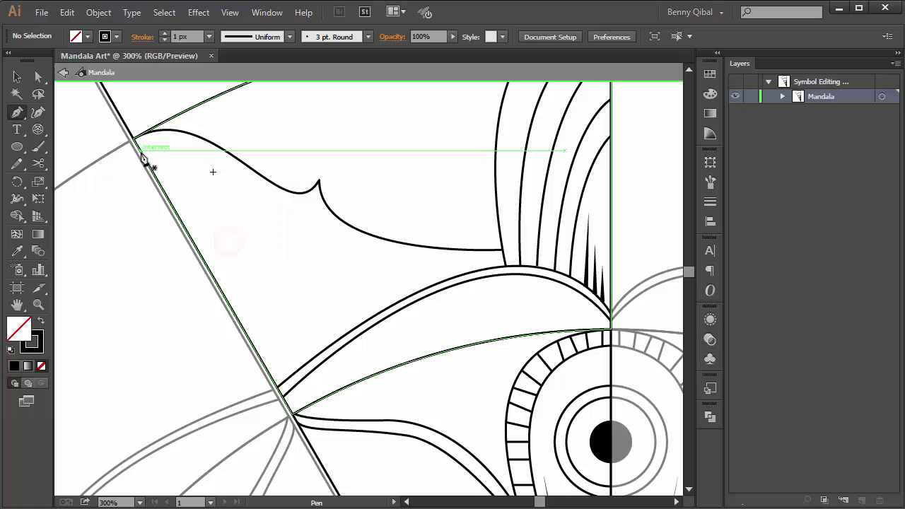
click(142, 154)
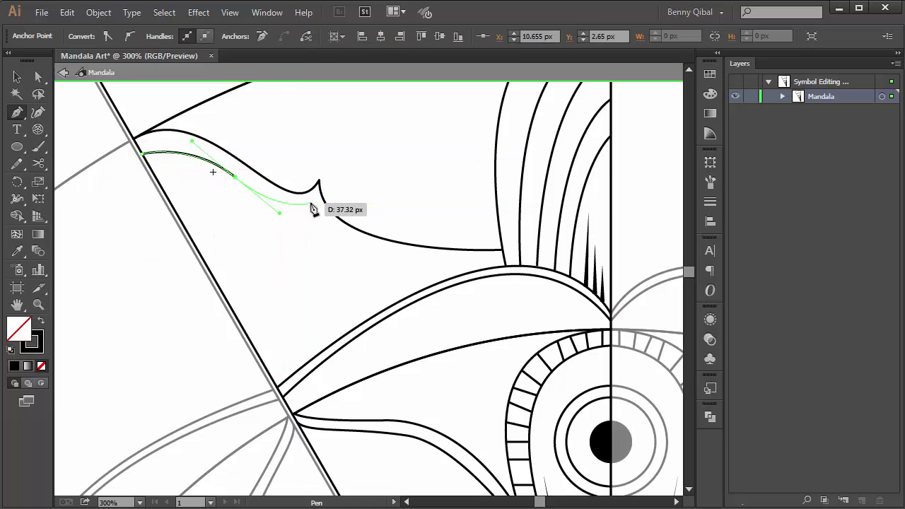
mouse_move(309, 203)
mouse_down()
mouse_move(463, 264)
mouse_move(602, 257)
mouse_move(228, 253)
mouse_up()
drag(273, 277, 290, 243)
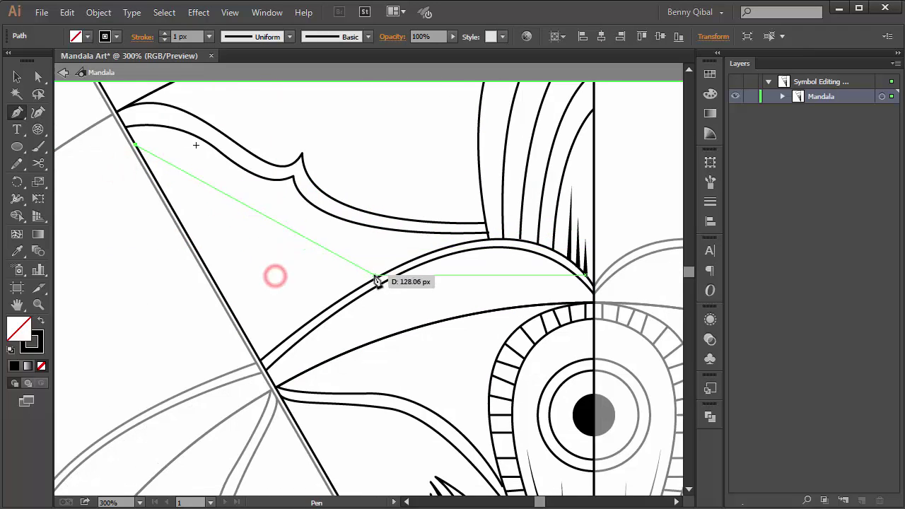
click(379, 275)
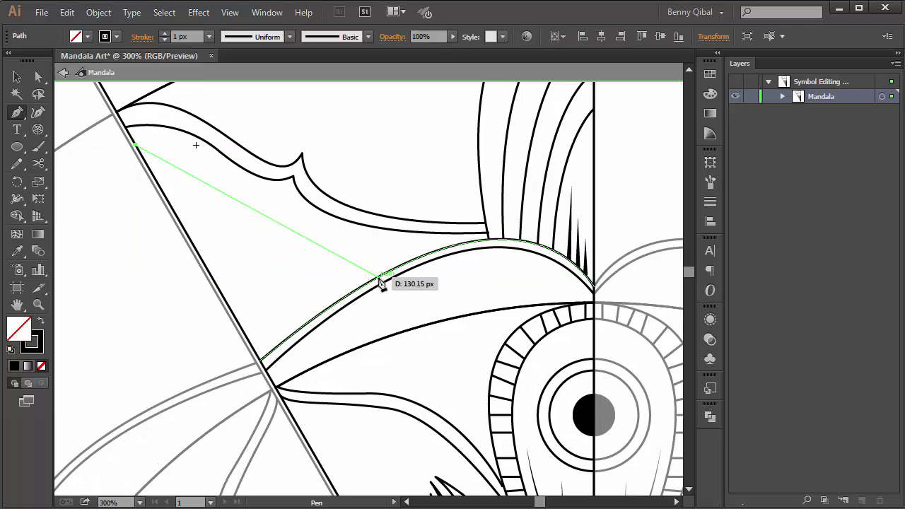
ctrl+click(324, 292)
ctrl+click(244, 242)
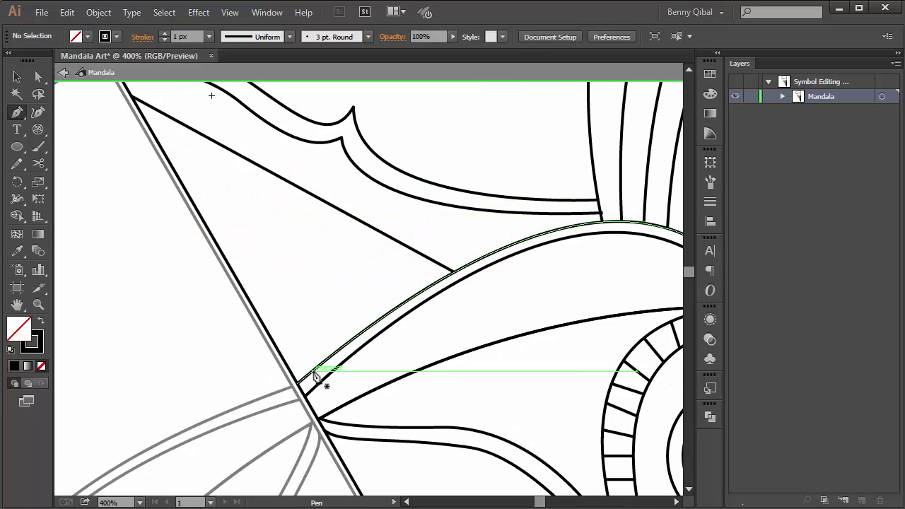
Step: Draw the first three short hatch lines across the spoke-and-arch corner
click(307, 376)
click(200, 191)
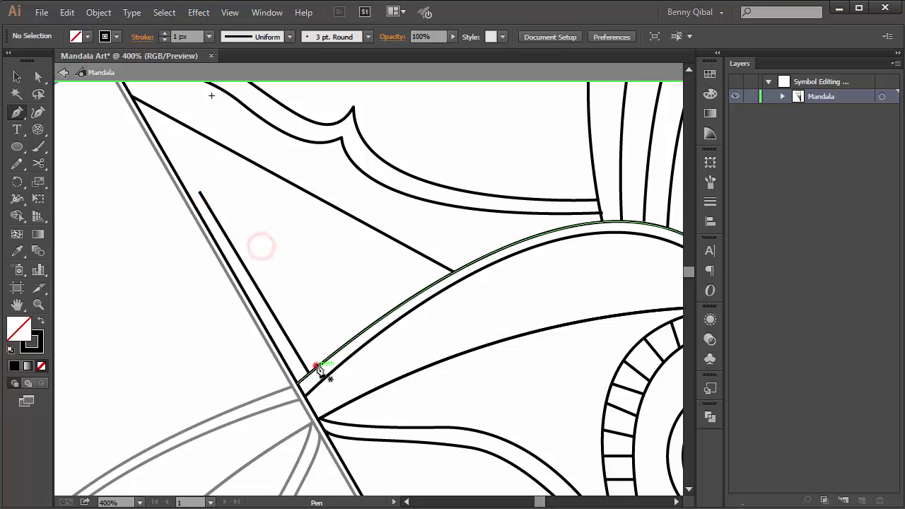
click(318, 367)
click(230, 223)
ctrl+click(293, 269)
click(332, 354)
click(255, 241)
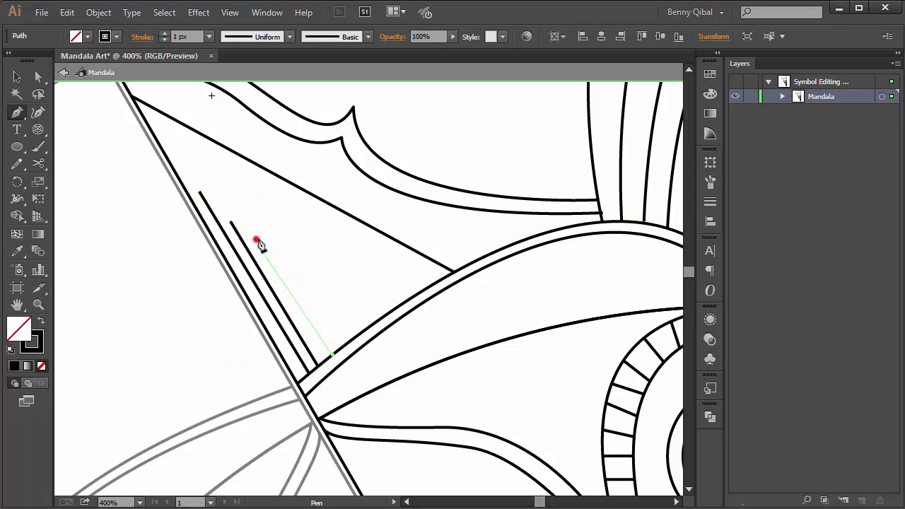
ctrl+click(289, 245)
Step: Draw three more hatch lines beside them, six in total
click(344, 344)
click(293, 270)
ctrl+click(309, 264)
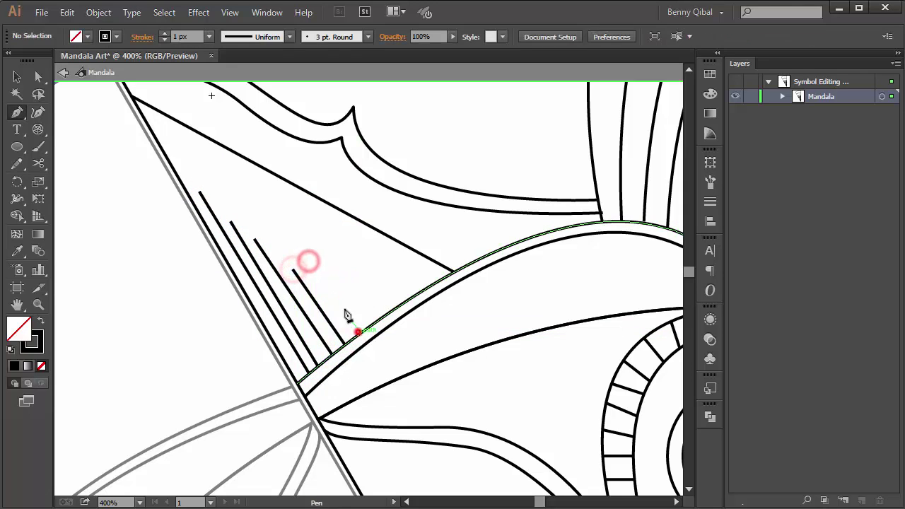
click(358, 329)
click(320, 283)
ctrl+click(340, 253)
click(373, 323)
click(346, 293)
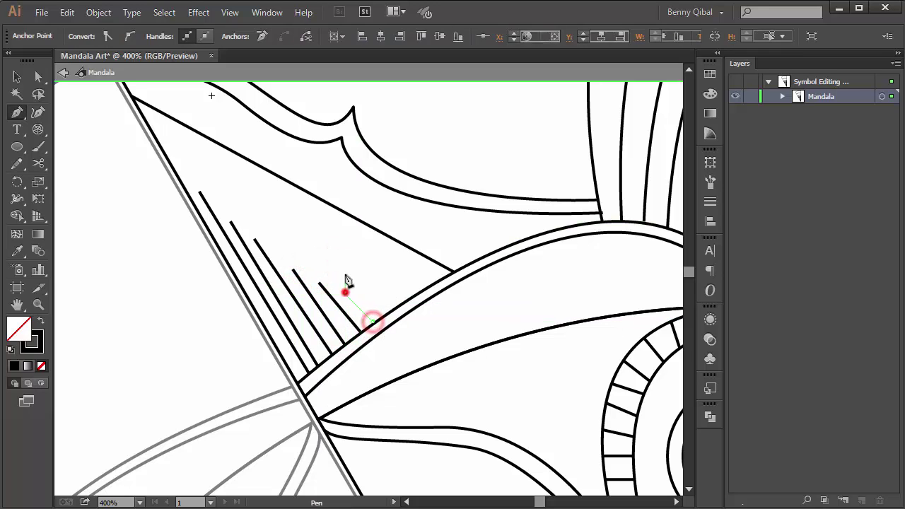
ctrl+click(346, 266)
Step: Give the six hatch lines a 2 px tapered stroke and exit symbol editing
drag(297, 277, 345, 305)
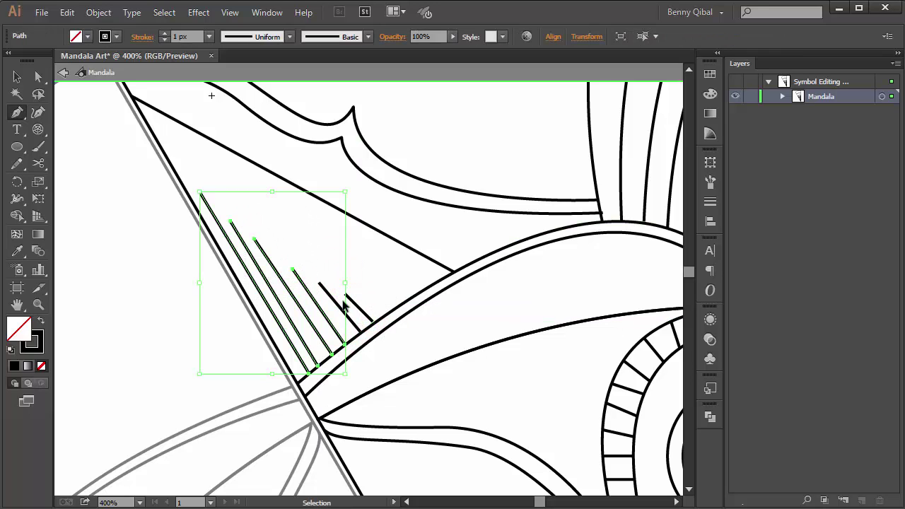
ctrl+shift+click(366, 314)
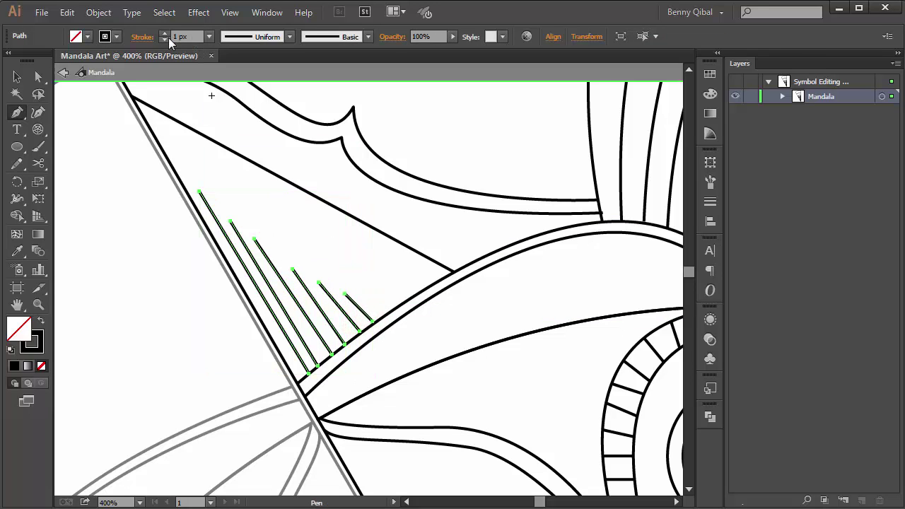
click(164, 33)
click(262, 36)
click(237, 146)
key(ctrl+minus)
key(ctrl+minus)
key(ctrl+minus)
click(137, 333)
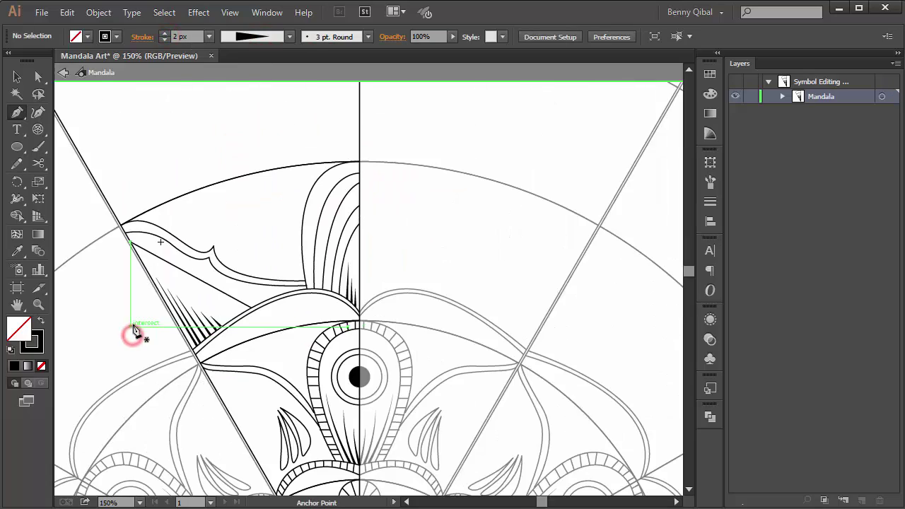
drag(136, 332, 193, 334)
click(63, 73)
Step: Enter Mandala symbol editing and select the outer, middle and inner wedge cells
key(ctrl+minus)
key(ctrl+minus)
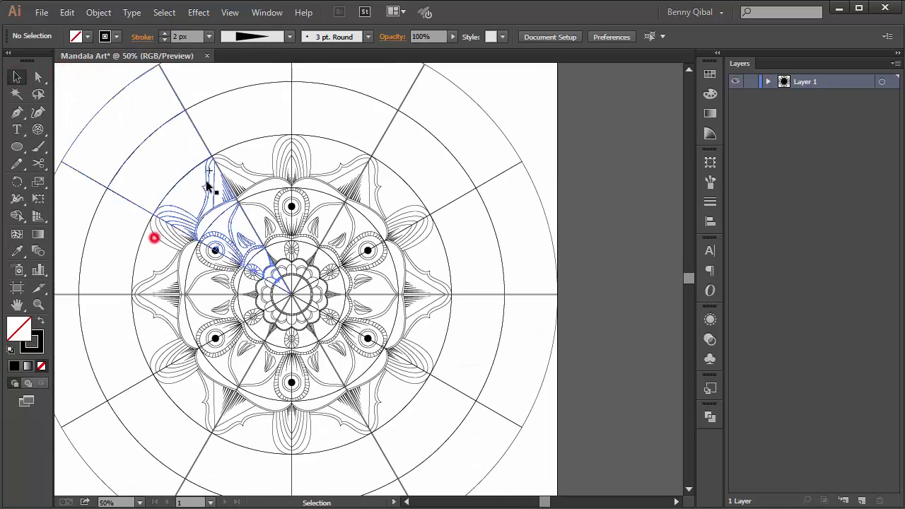
key(ctrl+plus)
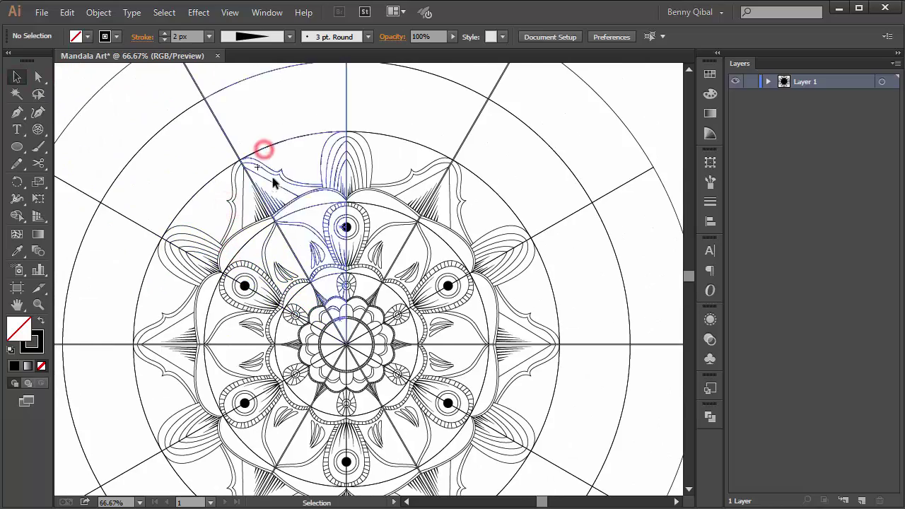
double_click(269, 148)
click(253, 120)
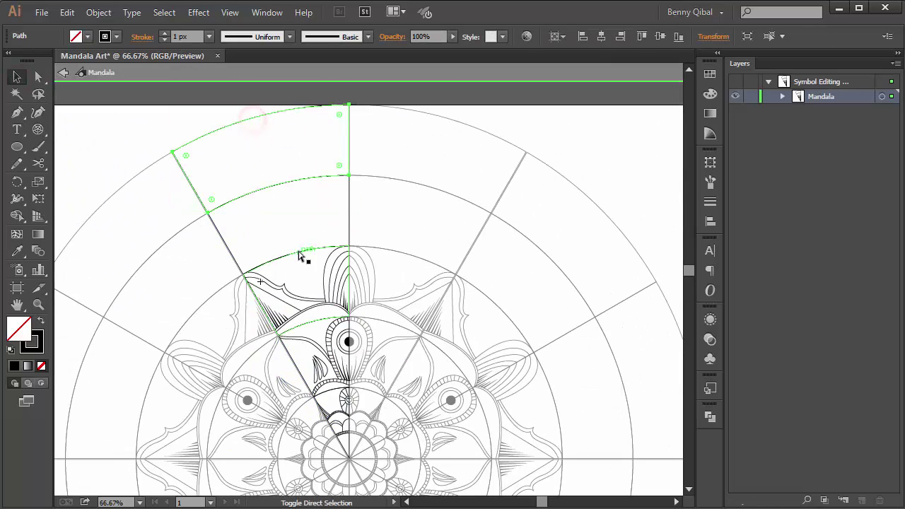
shift+click(299, 250)
shift+click(351, 213)
click(342, 349)
click(256, 313)
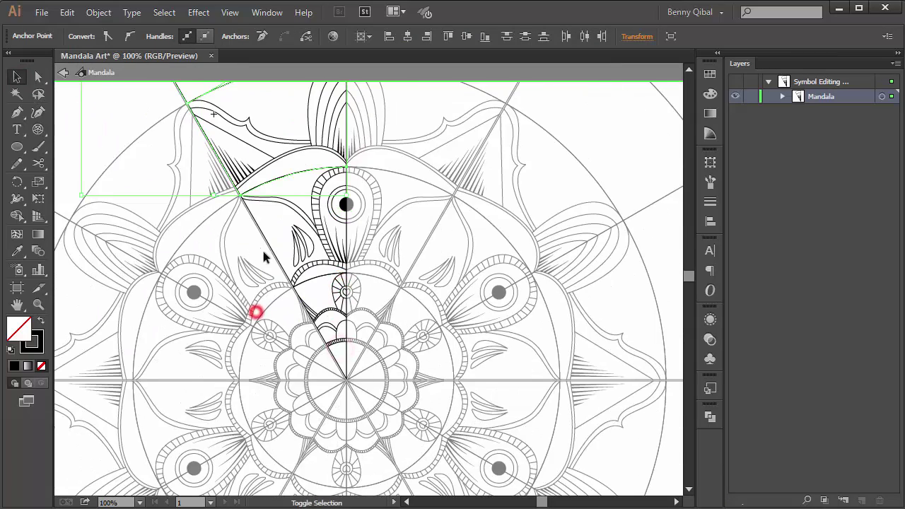
mouse_move(321, 285)
mouse_down()
mouse_move(359, 402)
mouse_move(316, 172)
mouse_up()
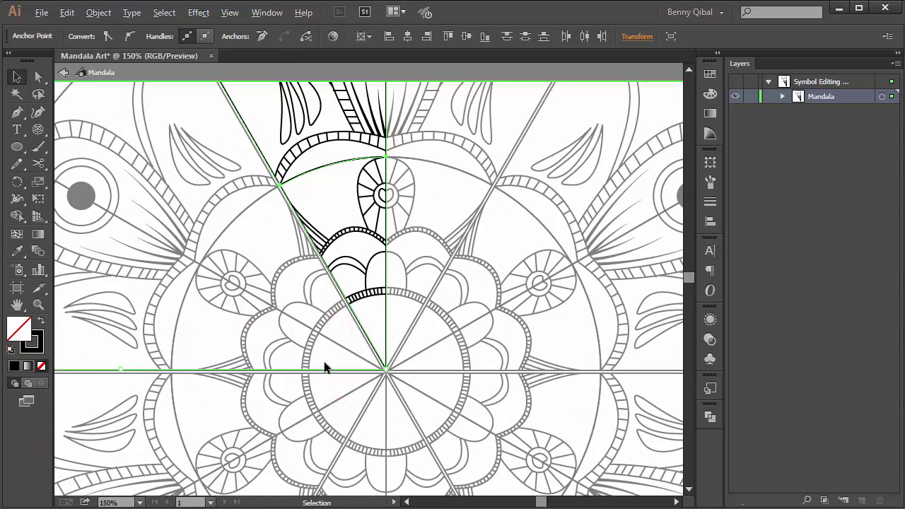
Step: Open the Color panel, deselect, and exit symbol editing to view the whole mandala
key(ctrl+minus)
key(ctrl+minus)
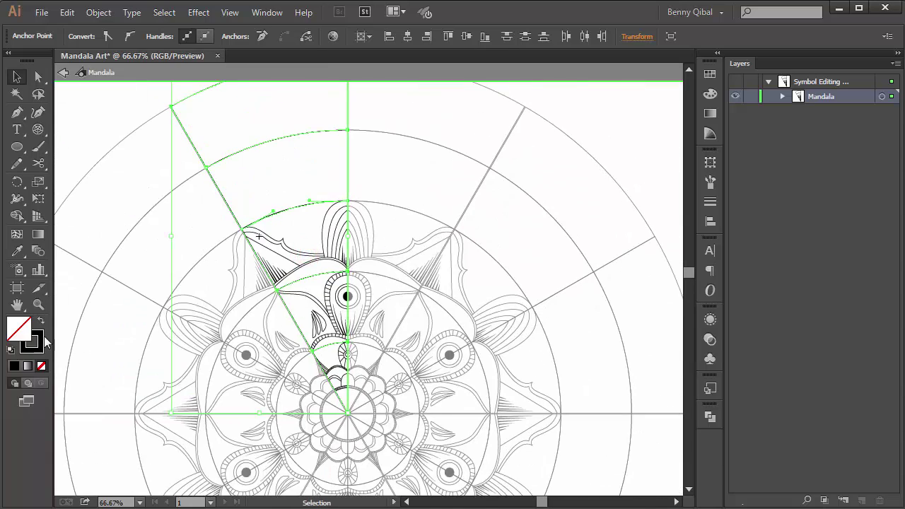
click(41, 338)
click(112, 223)
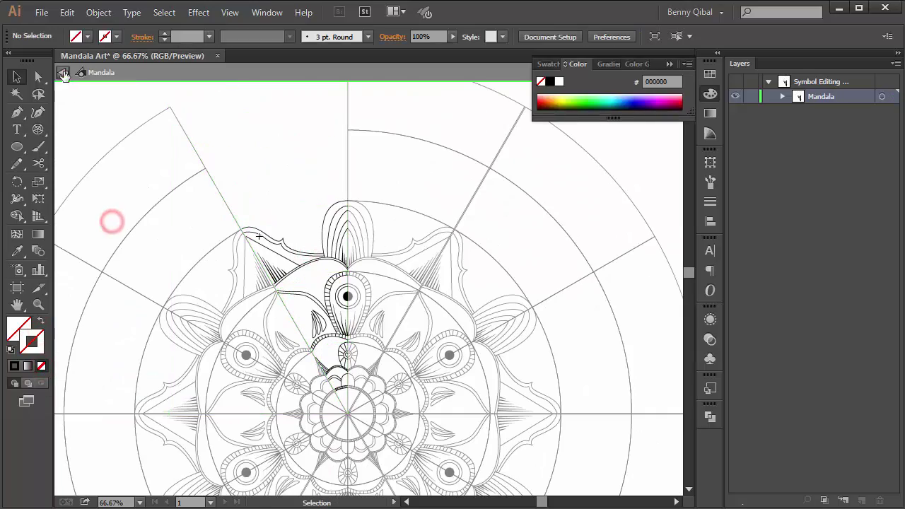
click(64, 72)
click(176, 269)
click(380, 313)
click(285, 271)
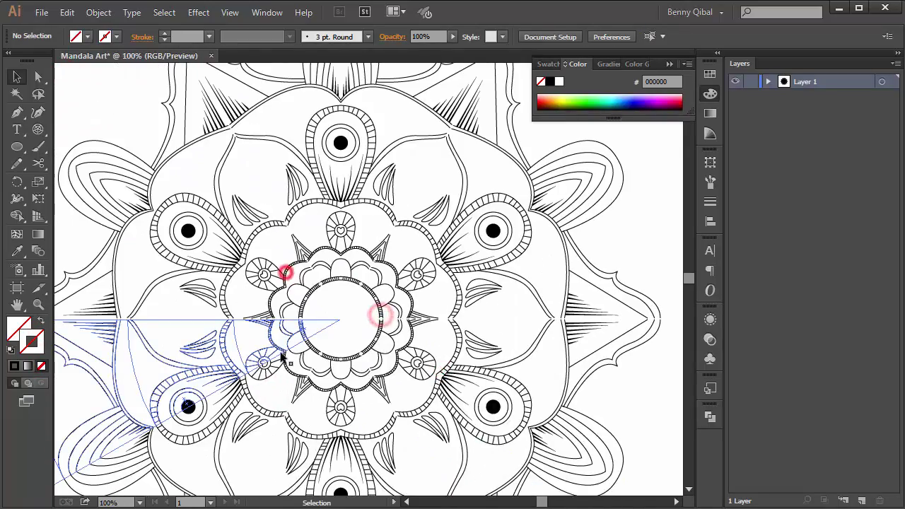
drag(311, 322, 352, 372)
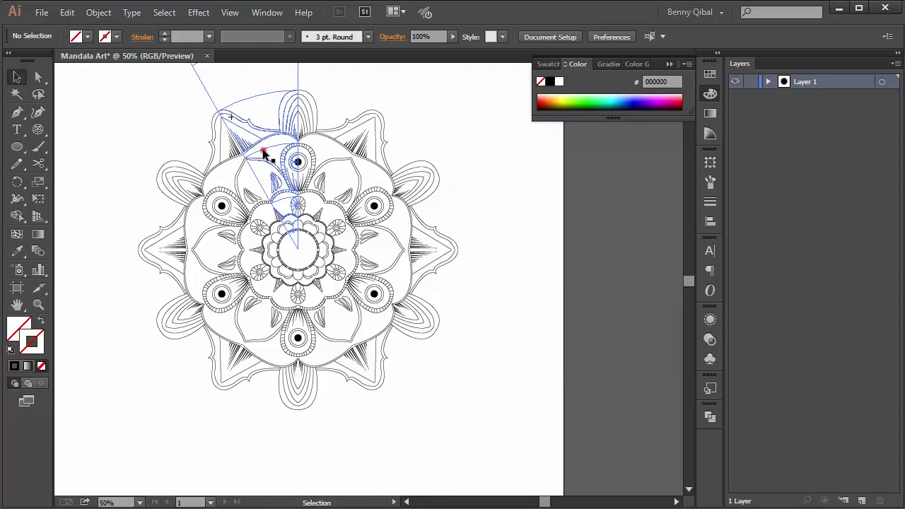
Step: Draw a closed crescent path with the Pen tool beneath the top petal's arch
double_click(262, 150)
click(263, 150)
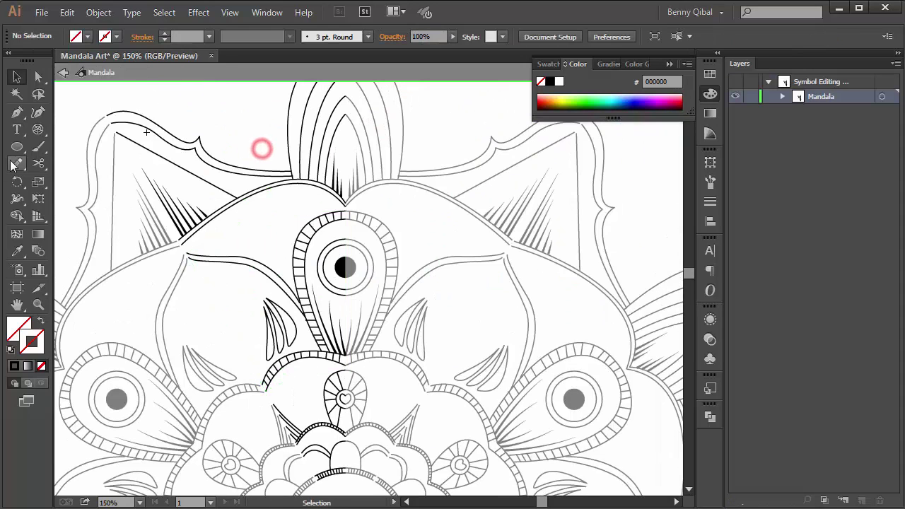
click(259, 147)
click(258, 217)
click(17, 112)
click(356, 213)
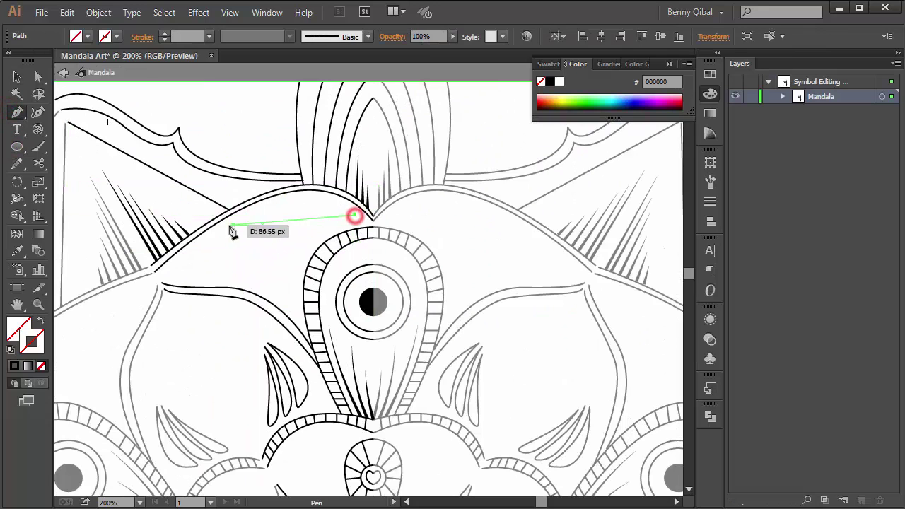
drag(218, 230, 134, 290)
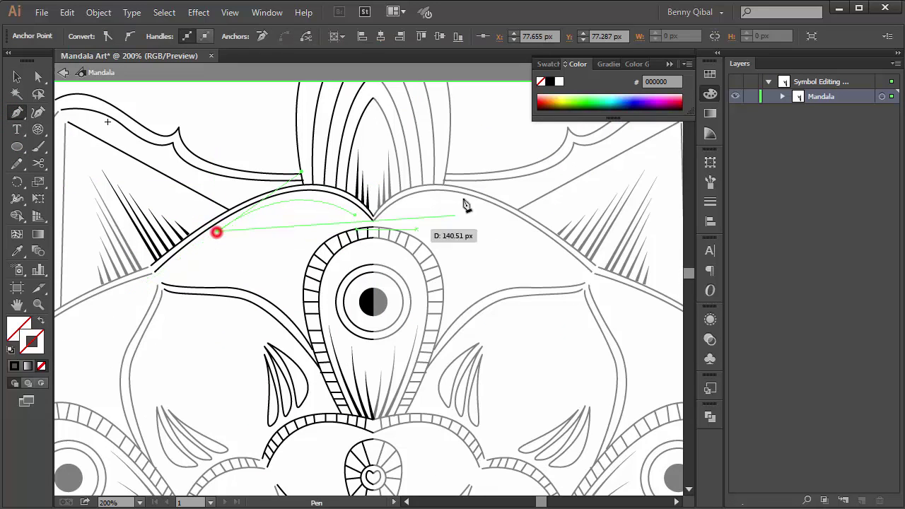
click(356, 212)
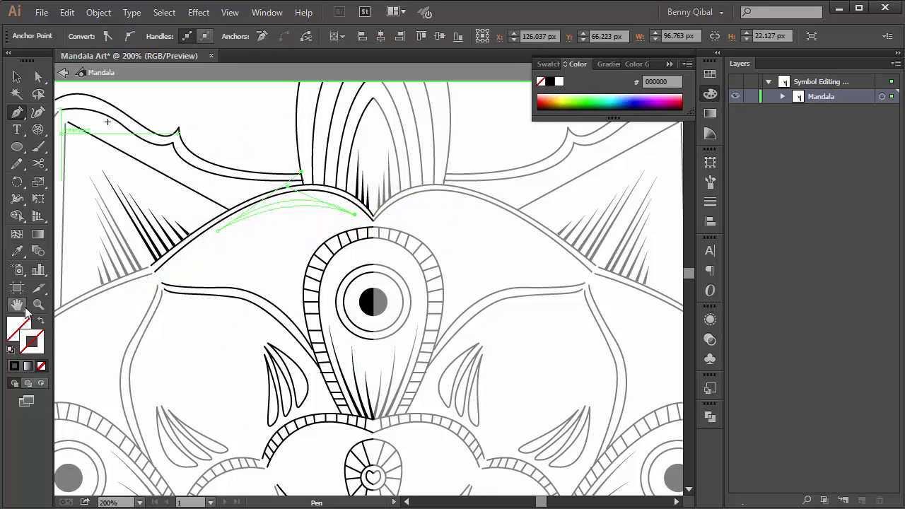
Step: Fill the crescent black and exit symbol editing to check it repeats around the mandala
click(15, 366)
click(17, 76)
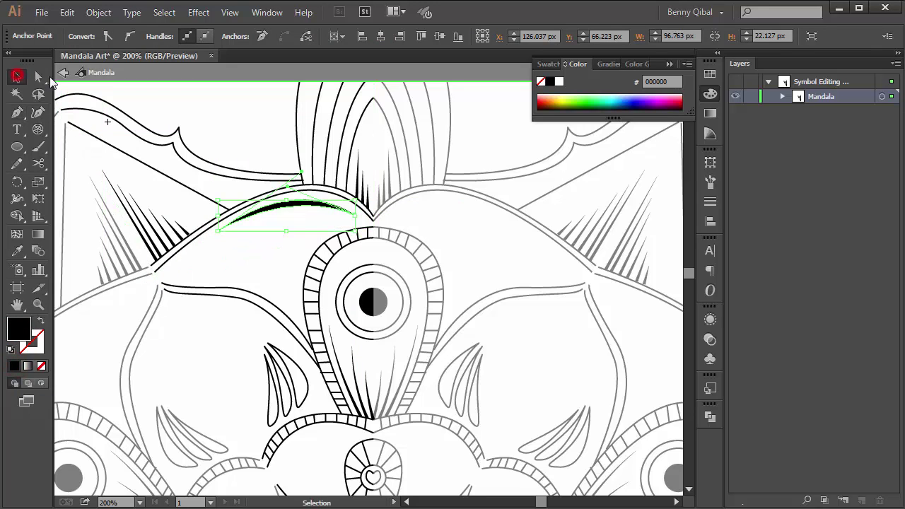
click(63, 72)
scroll(230, 228, up, 1)
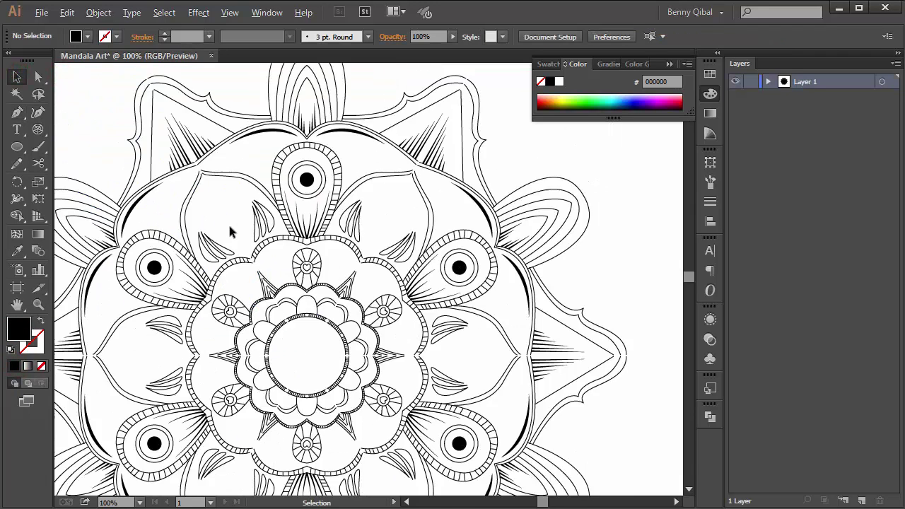
scroll(230, 229, up, 1)
click(228, 176)
Step: Draw a circle inside the left leaf of the Mandala symbol
double_click(259, 193)
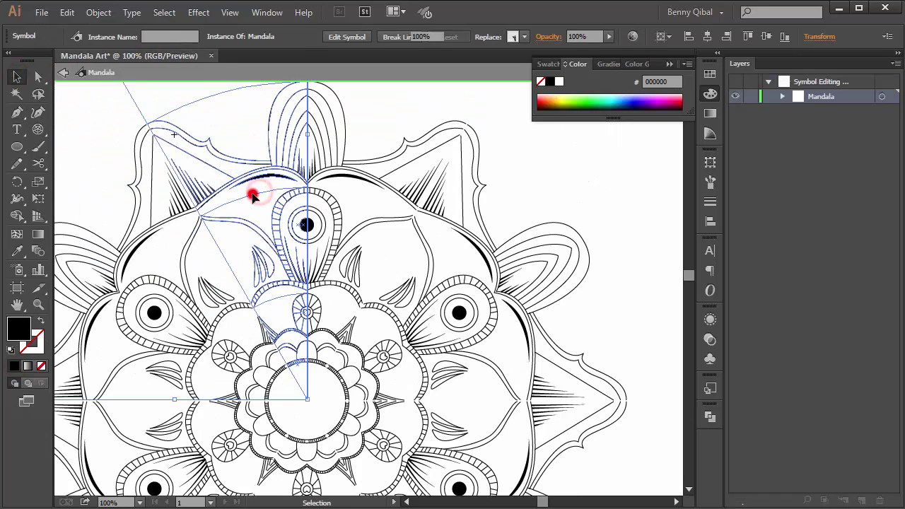
scroll(255, 191, up, 1)
scroll(258, 240, down, 1)
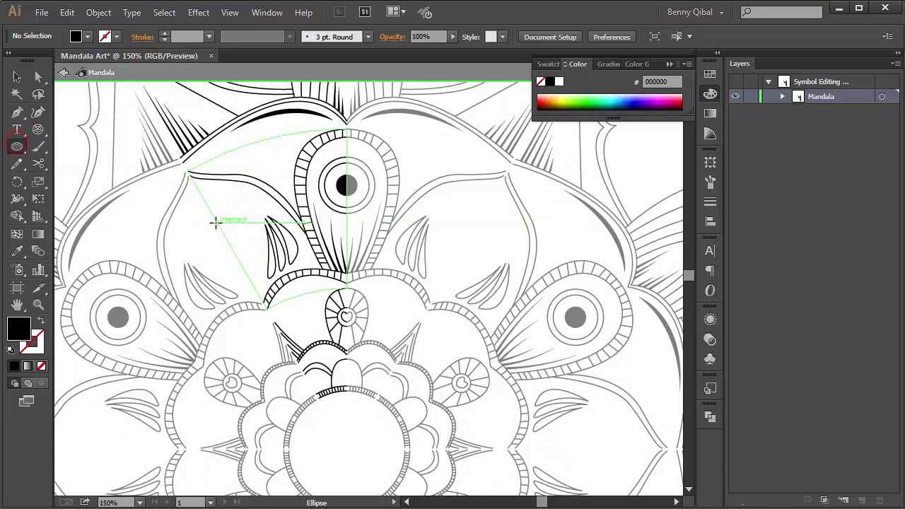
scroll(215, 222, up, 2)
drag(219, 222, 288, 292)
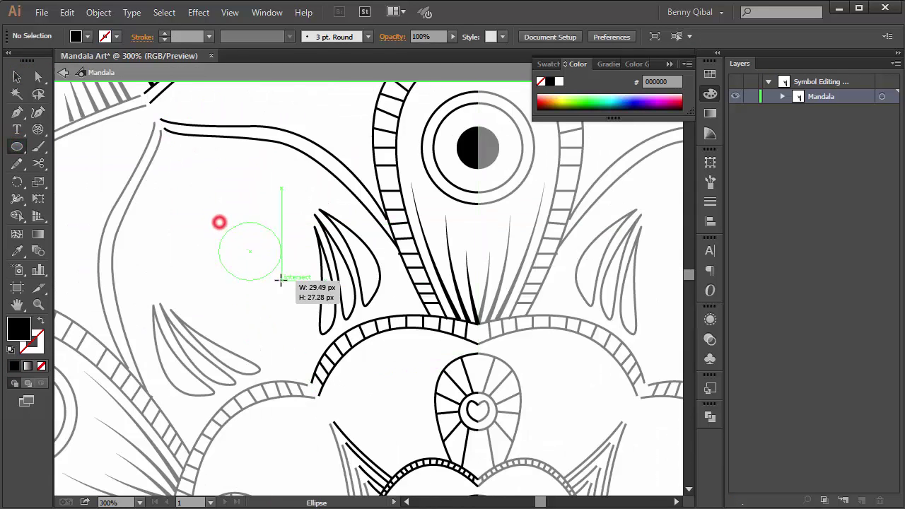
scroll(110, 137, up, 1)
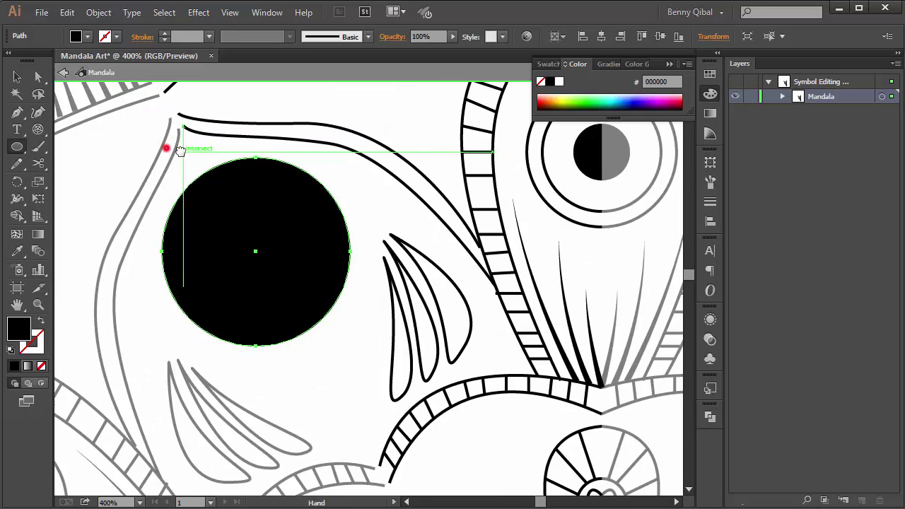
Step: Give the wedge outline path a black stroke
click(17, 76)
click(195, 150)
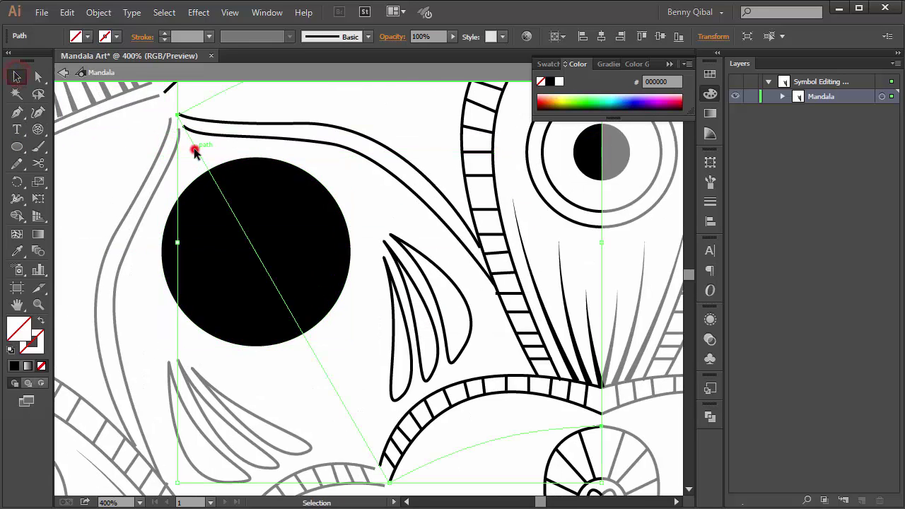
click(41, 345)
click(15, 366)
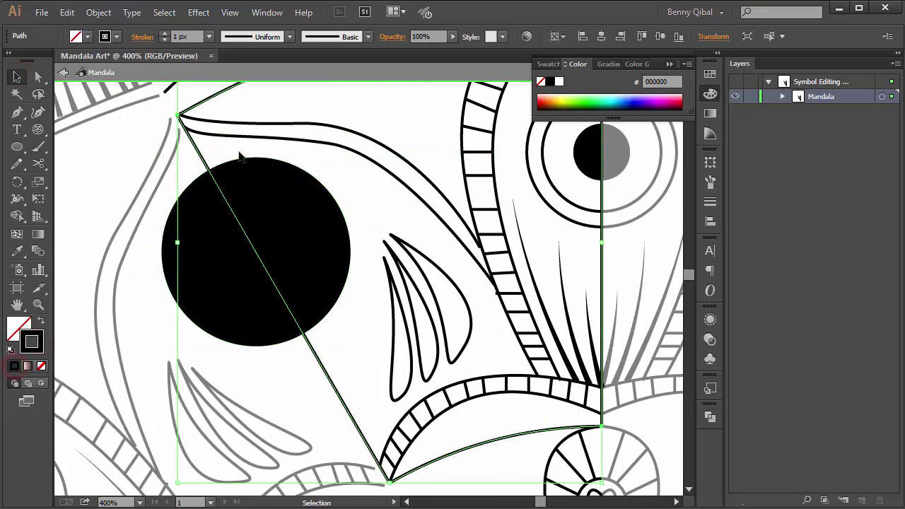
Step: Cut the circle with Scissors at the wedge edge and delete the outer piece
click(238, 186)
click(37, 164)
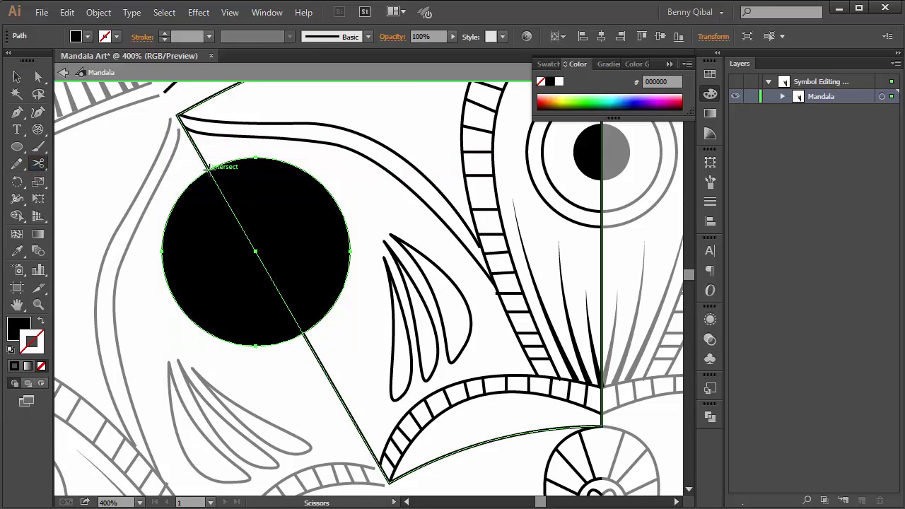
click(206, 166)
click(304, 337)
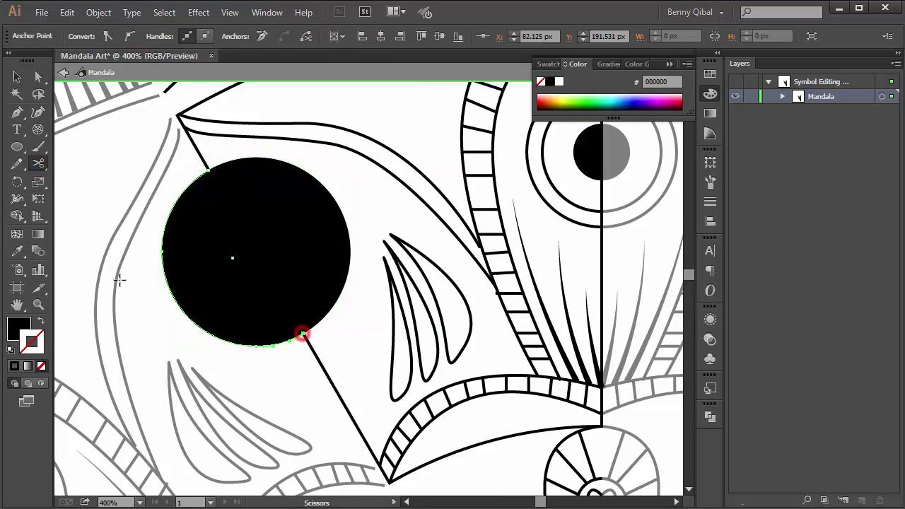
click(17, 76)
click(200, 271)
key(Delete)
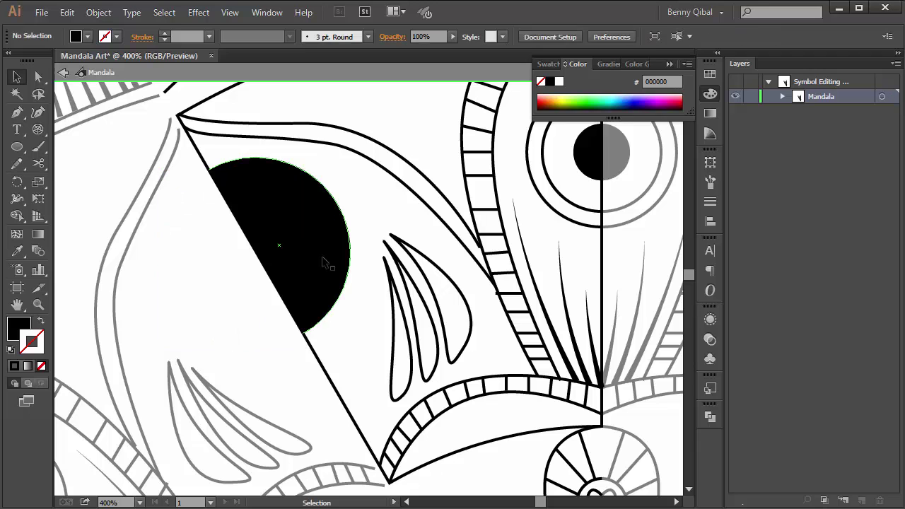
click(322, 251)
Step: Paste a copy of the half-circle in front and enlarge it slightly outward
key(ctrl+equal)
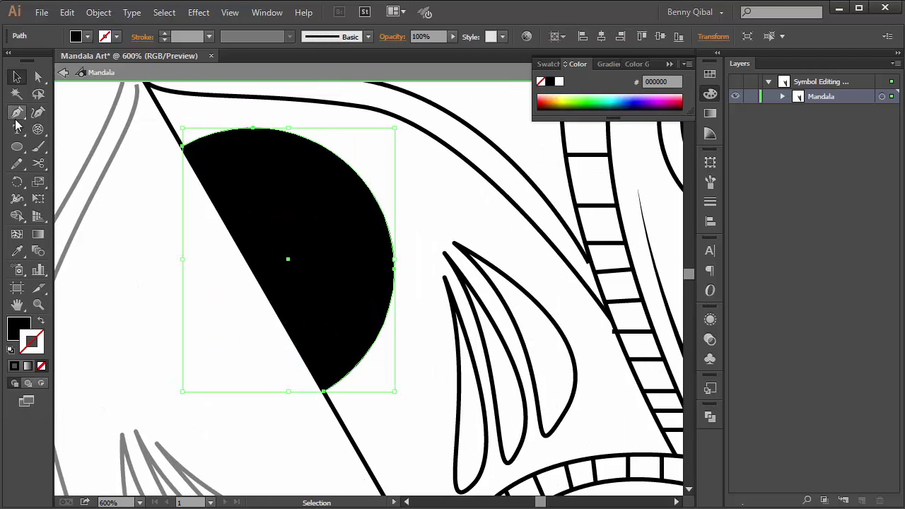
scroll(196, 254, down, 2)
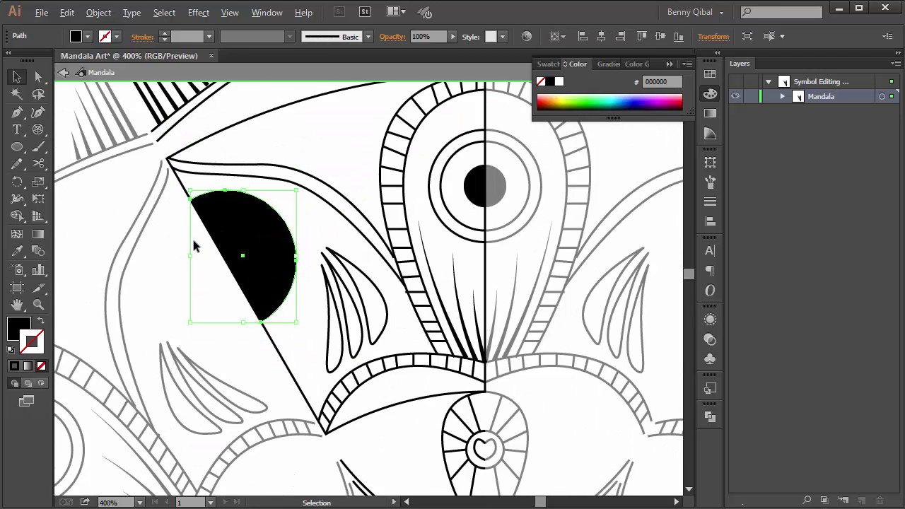
scroll(198, 236, up, 2)
drag(210, 191, 210, 213)
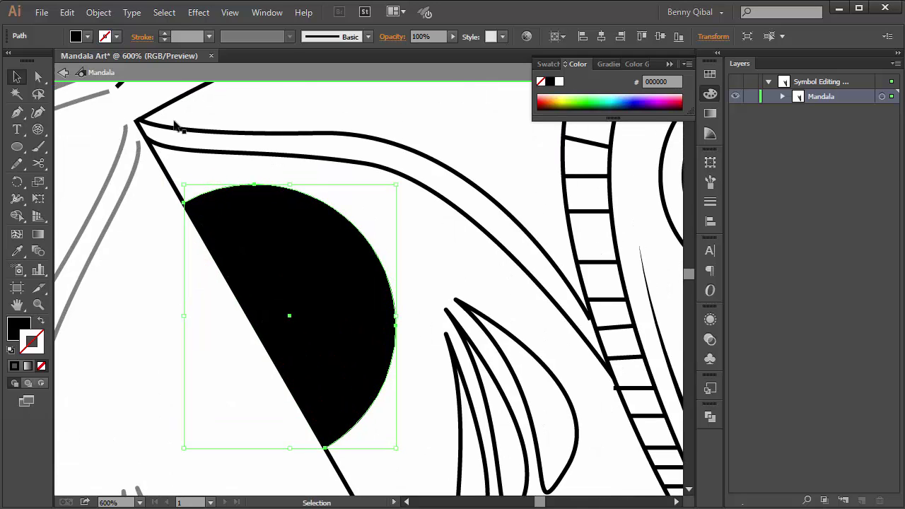
click(67, 12)
click(106, 82)
click(67, 12)
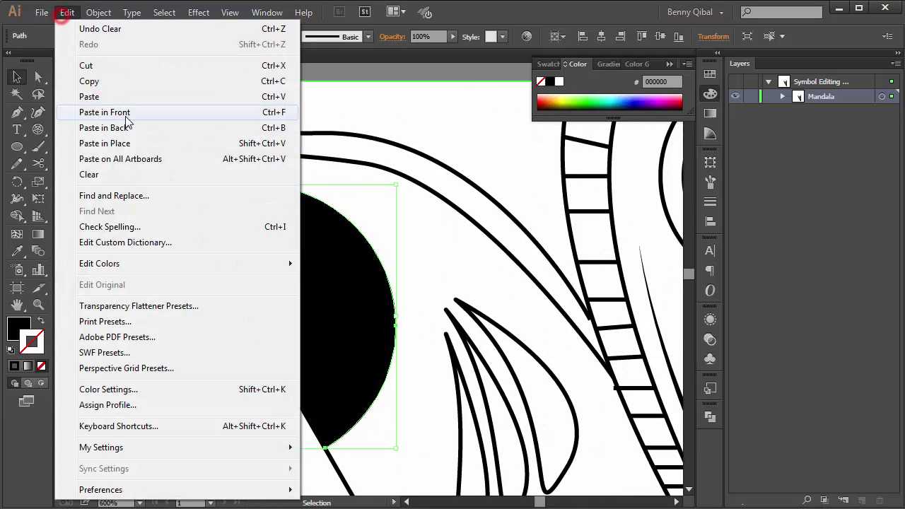
click(140, 112)
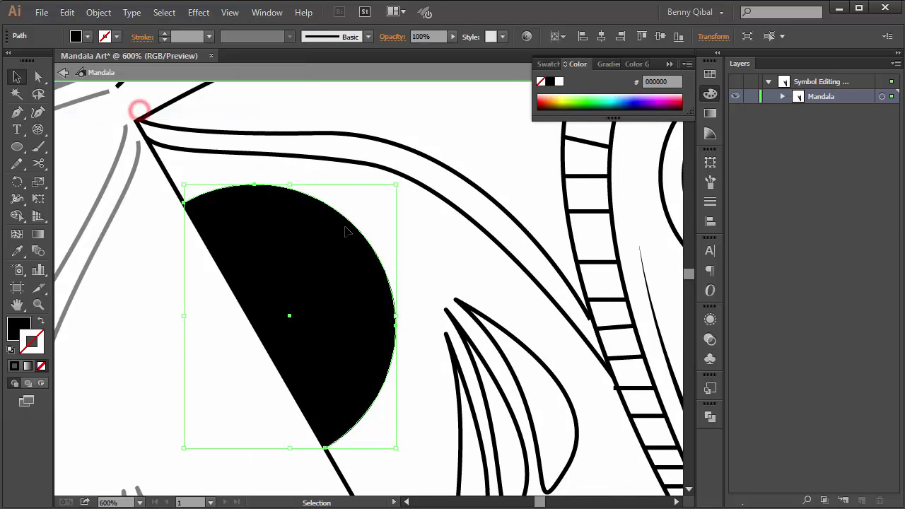
mouse_move(396, 186)
mouse_down()
mouse_move(418, 172)
mouse_move(403, 173)
mouse_up()
Step: Swap the copy to a stroke with 3 px dashes, then exit symbol editing
click(41, 320)
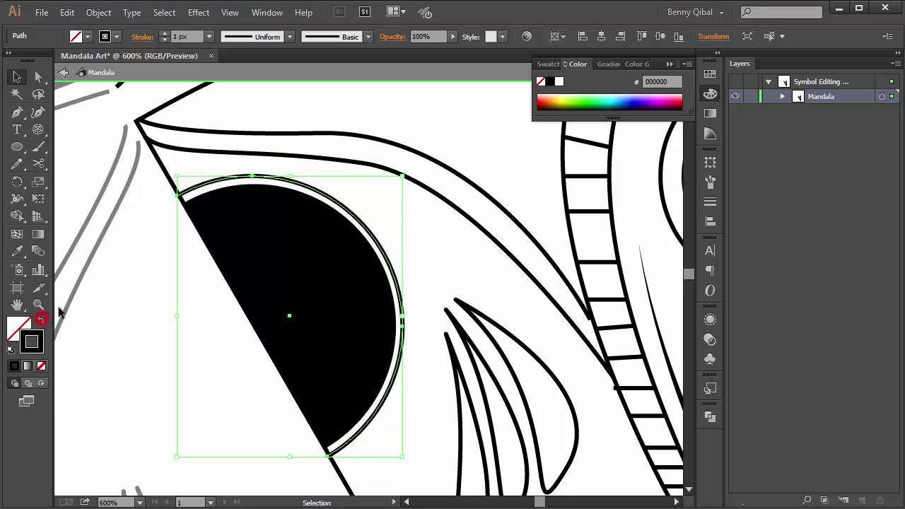
click(142, 37)
click(39, 133)
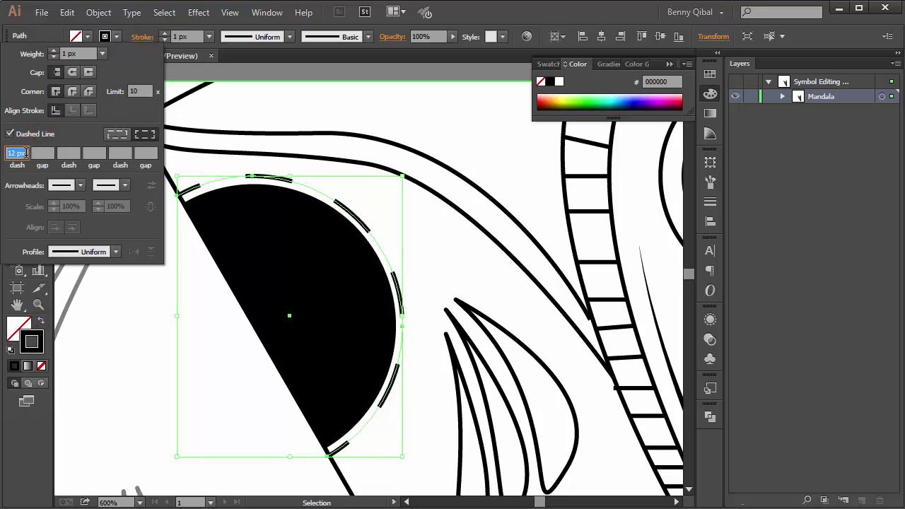
text(3)
click(71, 154)
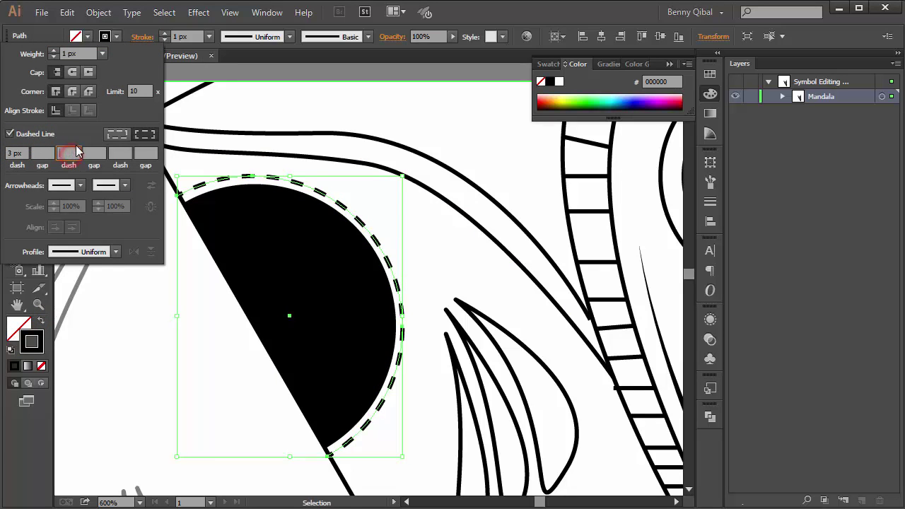
click(325, 131)
key(ctrl+minus)
key(ctrl+minus)
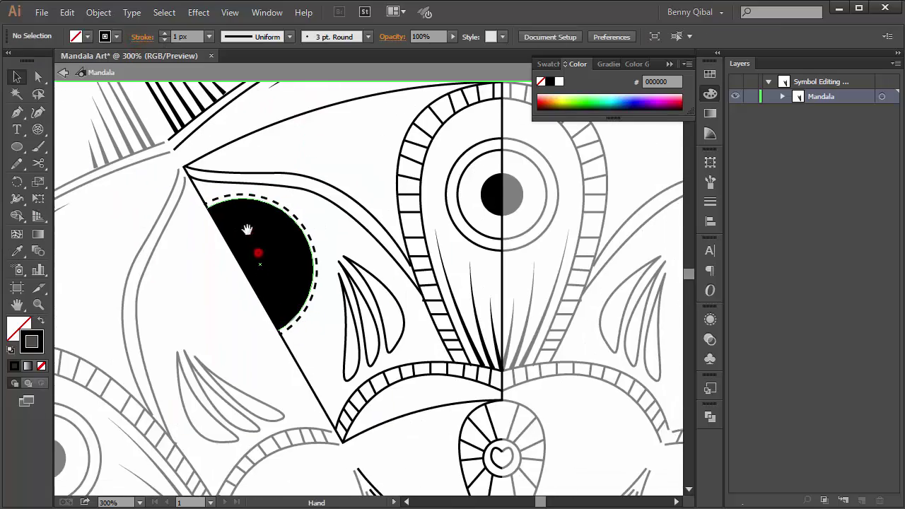
double_click(258, 253)
key(ctrl+0)
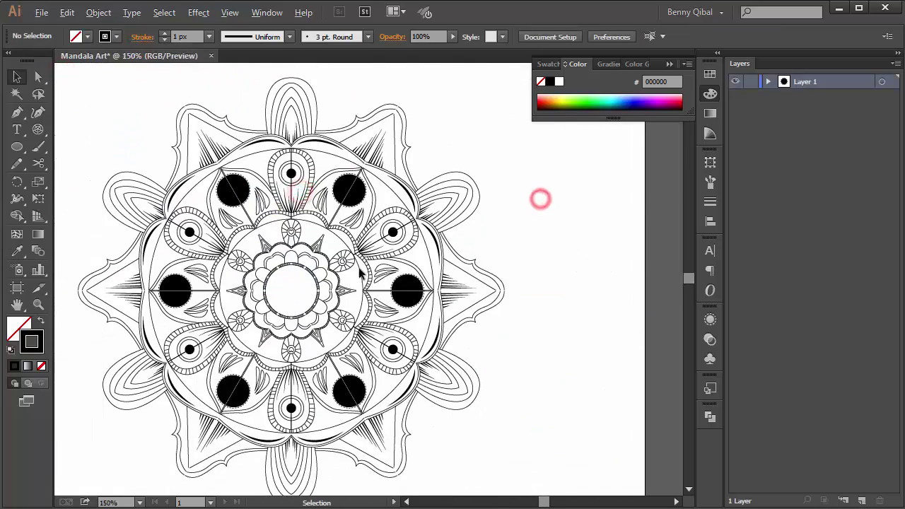
Step: Set the stroke of the curved path in the mandala's top section to None
click(325, 251)
drag(348, 271, 383, 361)
double_click(200, 172)
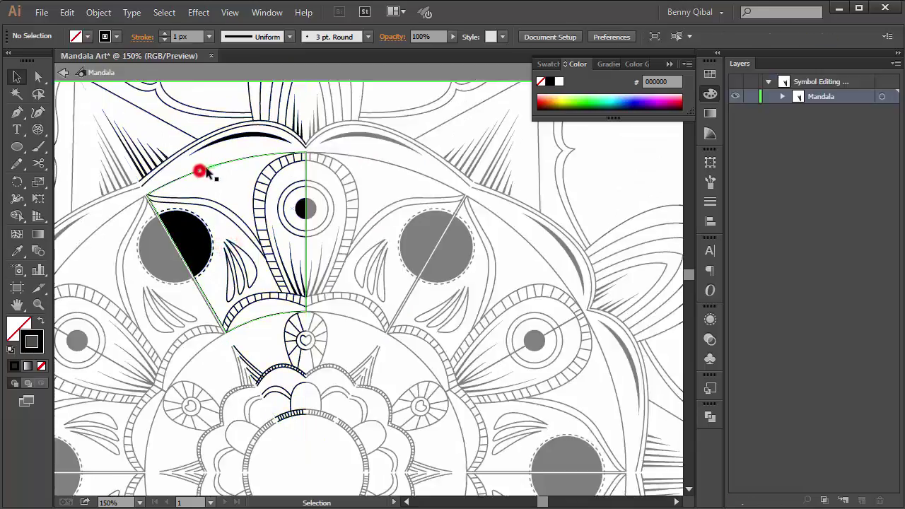
click(210, 167)
click(40, 367)
double_click(156, 136)
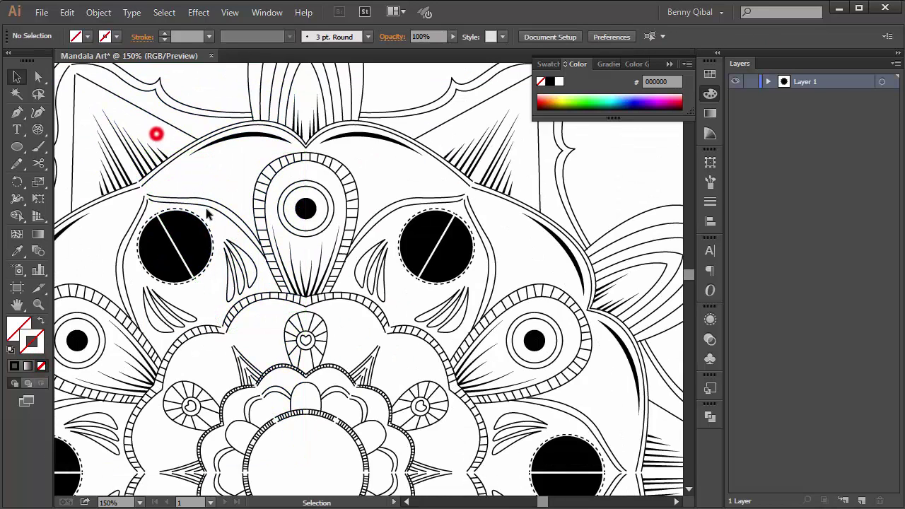
key(ctrl+0)
Step: Add a new Layer 2 from the Layers panel
key(ctrl+minus)
drag(572, 390, 522, 323)
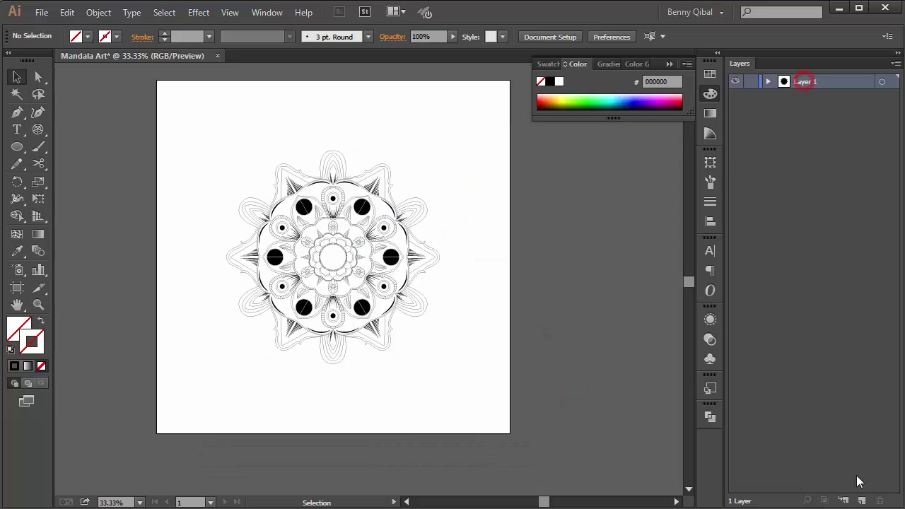
click(862, 500)
click(831, 96)
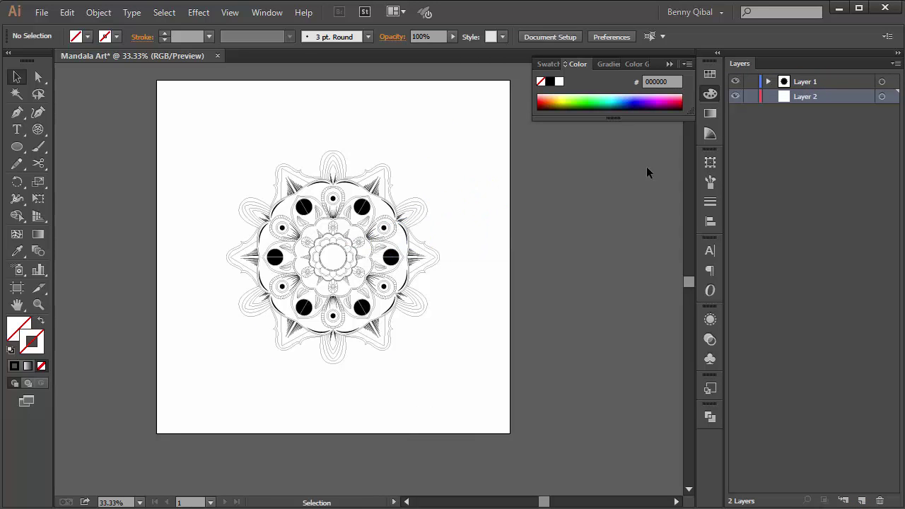
Step: Scale the mandala from its centre to about 2430 px so it fills the artboard
drag(132, 75, 539, 434)
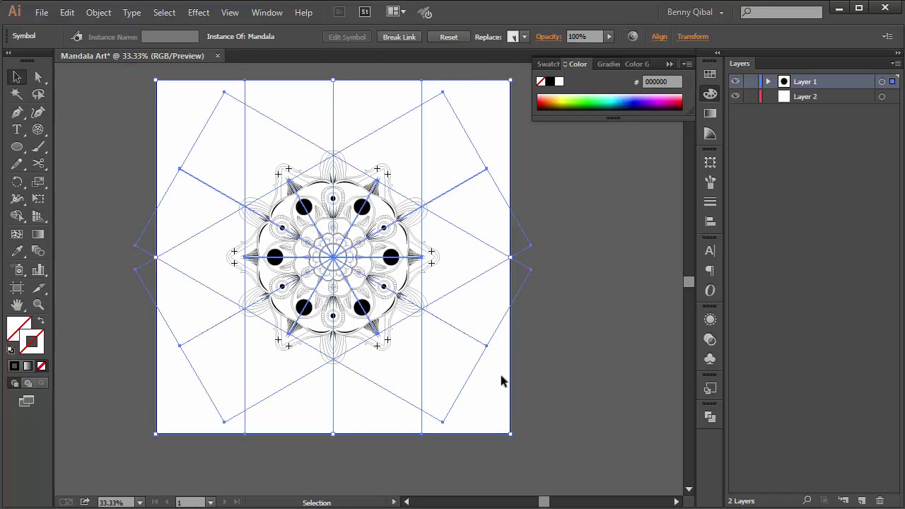
key(ctrl+minus)
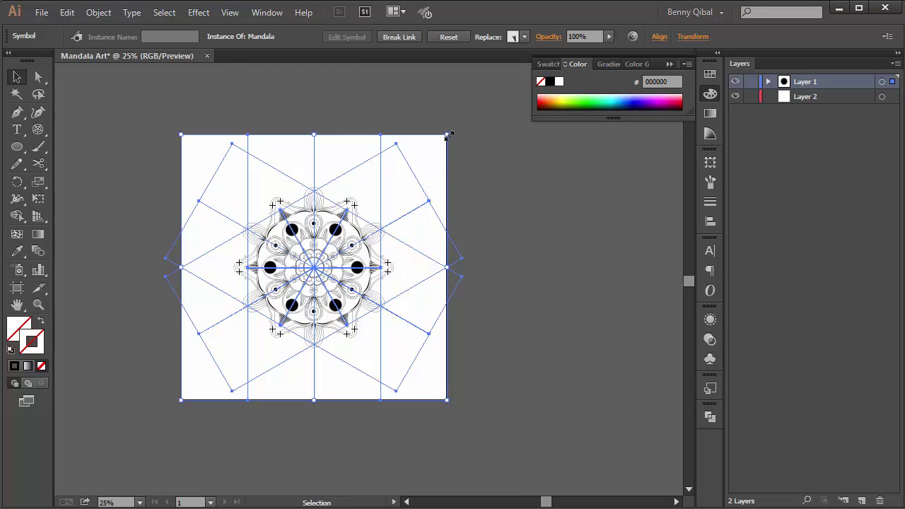
mouse_move(448, 135)
mouse_down()
mouse_move(597, 62)
mouse_move(532, 186)
mouse_up()
key(ctrl+minus)
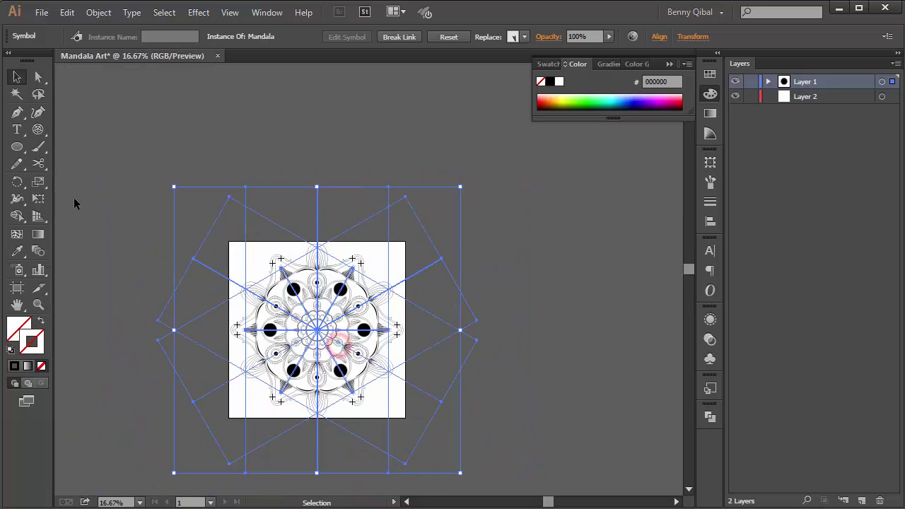
Step: Check the enlarged mandala's edges and make Layer 2 the active layer
click(73, 199)
key(ctrl+plus)
key(ctrl+plus)
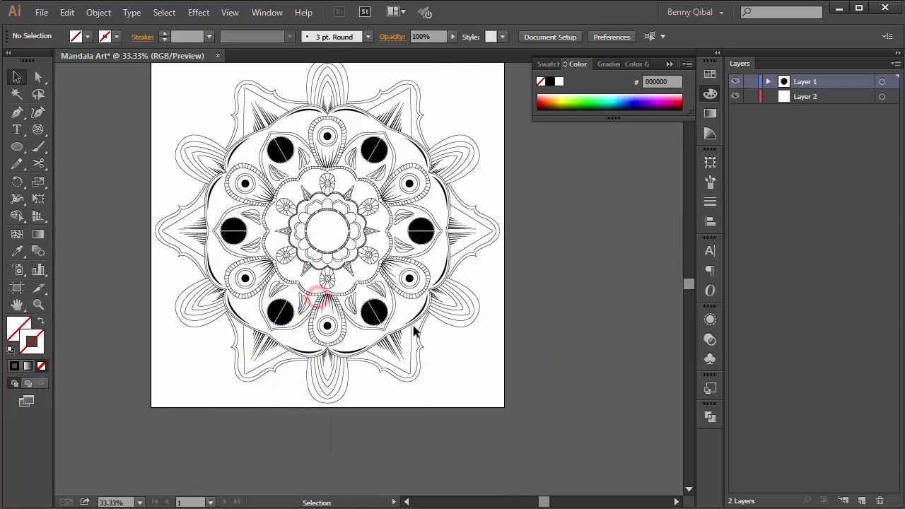
key(ctrl+plus)
drag(487, 356, 505, 309)
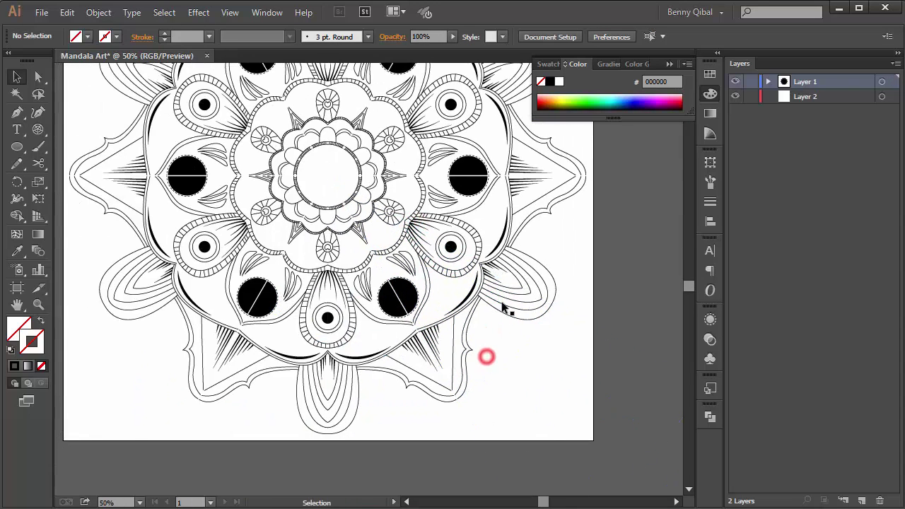
click(823, 97)
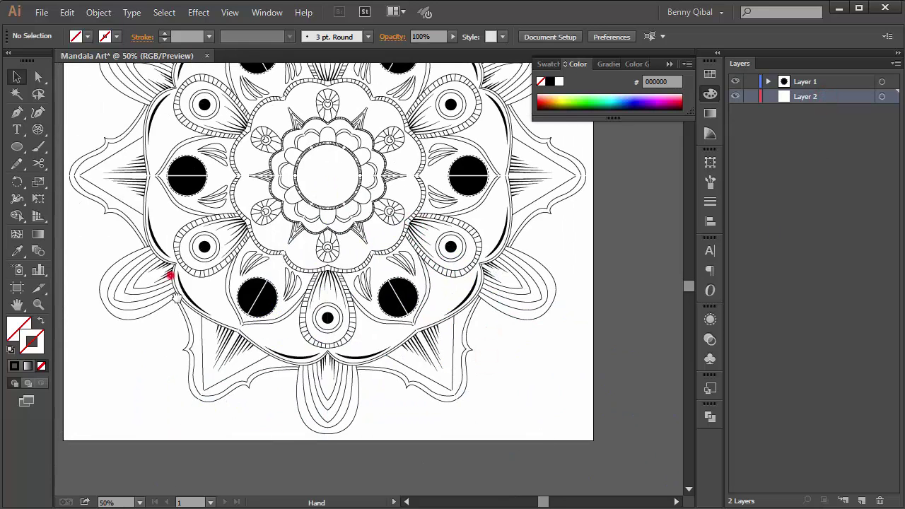
drag(172, 276, 192, 323)
key(ctrl+minus)
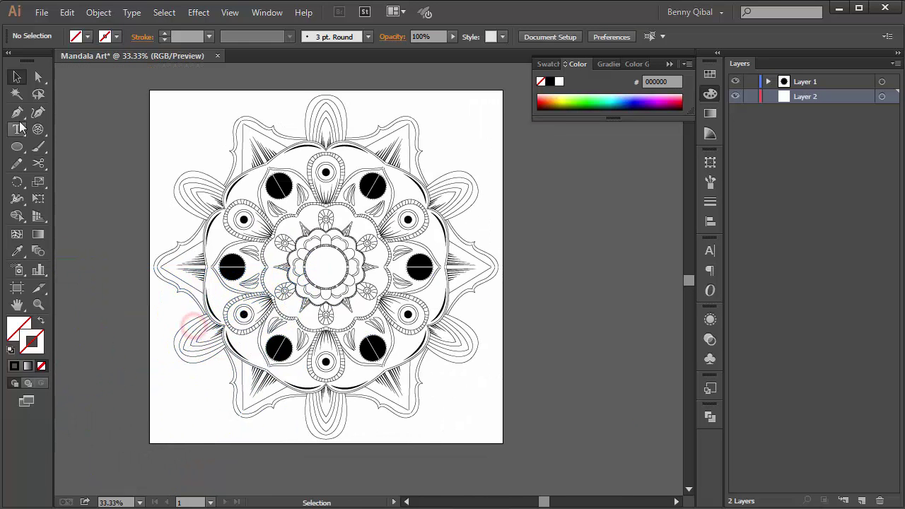
Step: Draw a white-filled, no-stroke rectangle covering the whole 1500 px artboard on Layer 2
drag(17, 147, 97, 143)
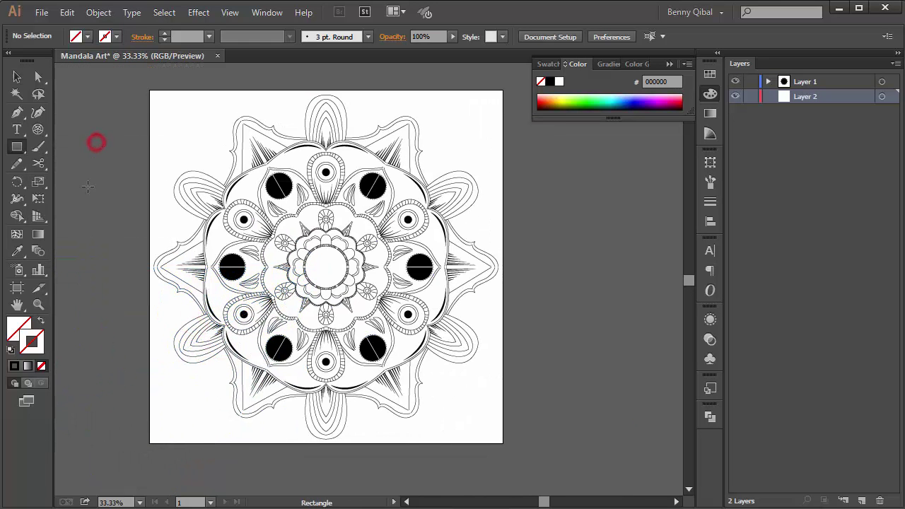
click(35, 349)
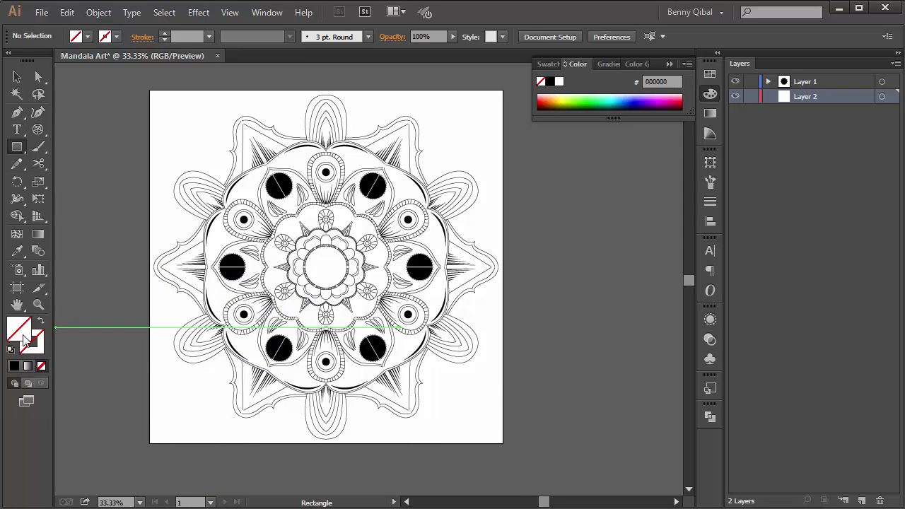
click(559, 82)
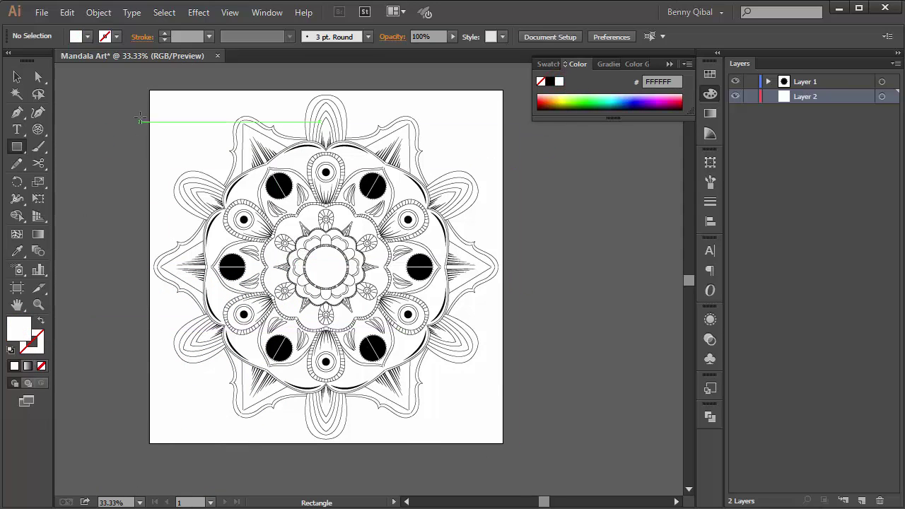
drag(150, 90, 503, 443)
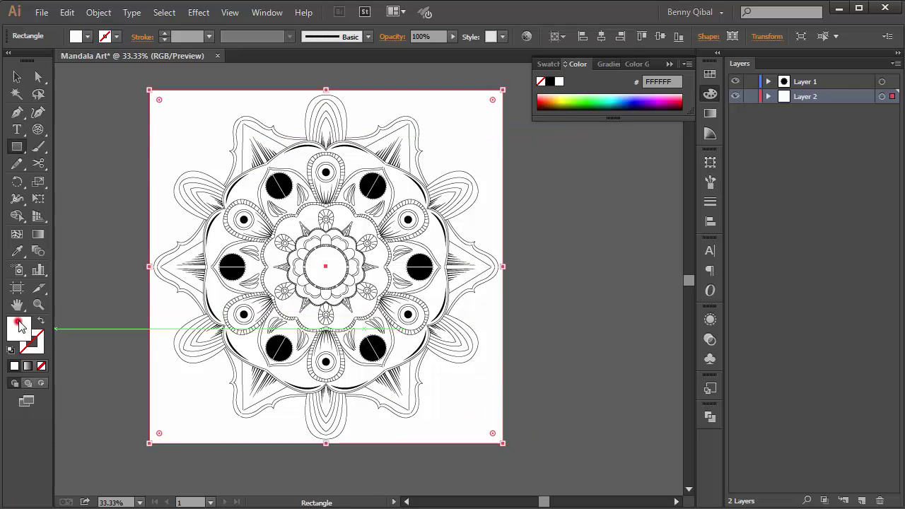
Step: Apply a gradient fill and lighten its black stop to light grey
click(713, 113)
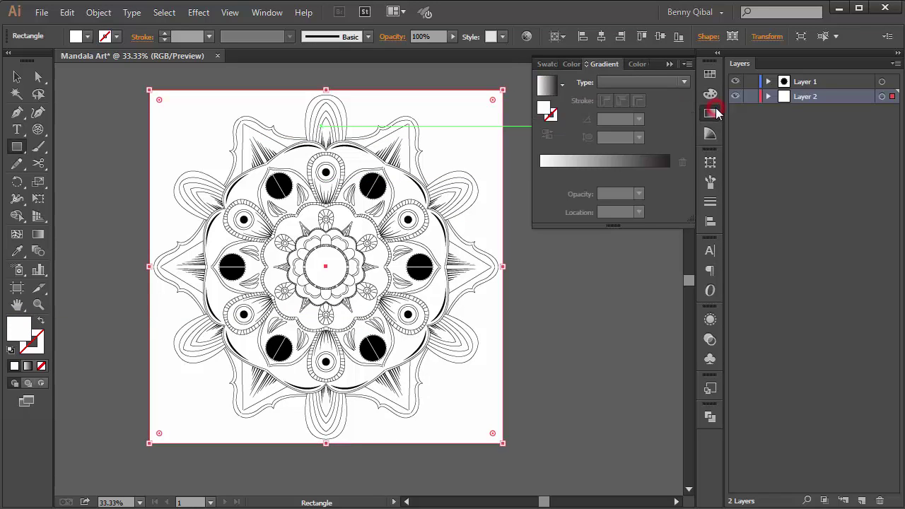
click(556, 161)
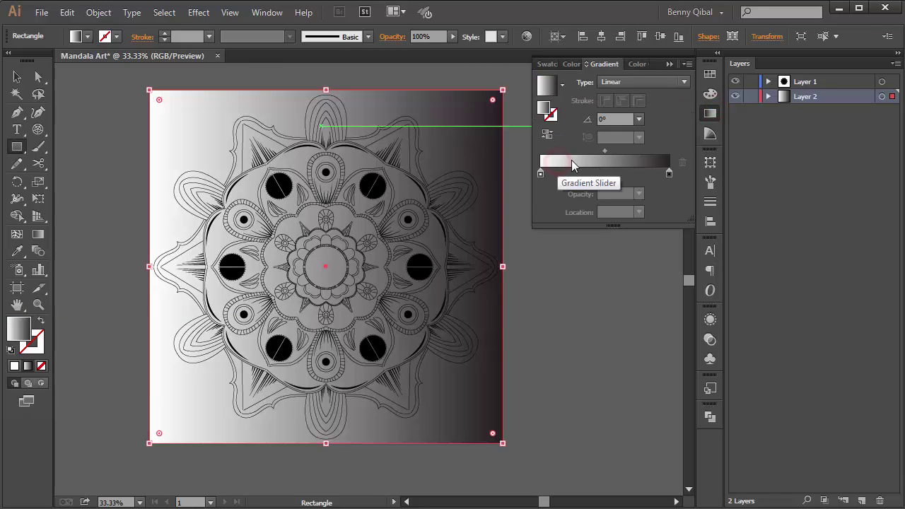
double_click(669, 174)
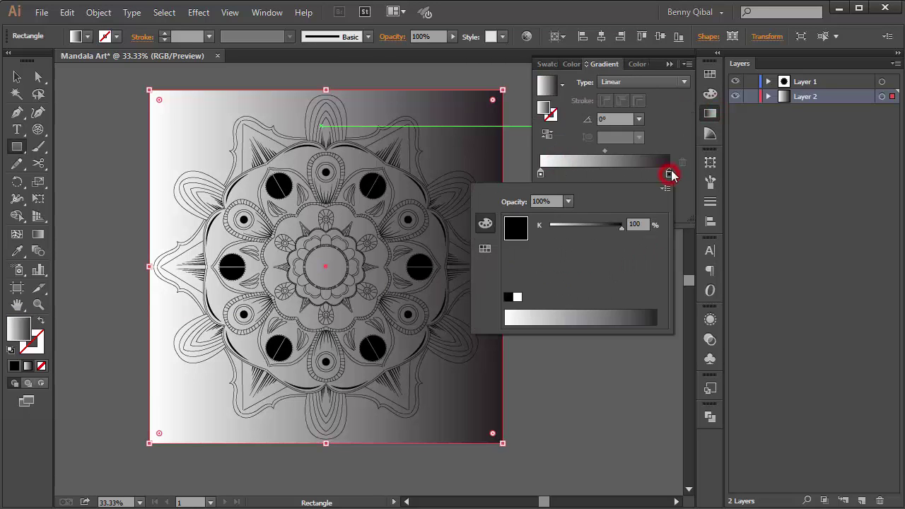
drag(620, 224, 573, 228)
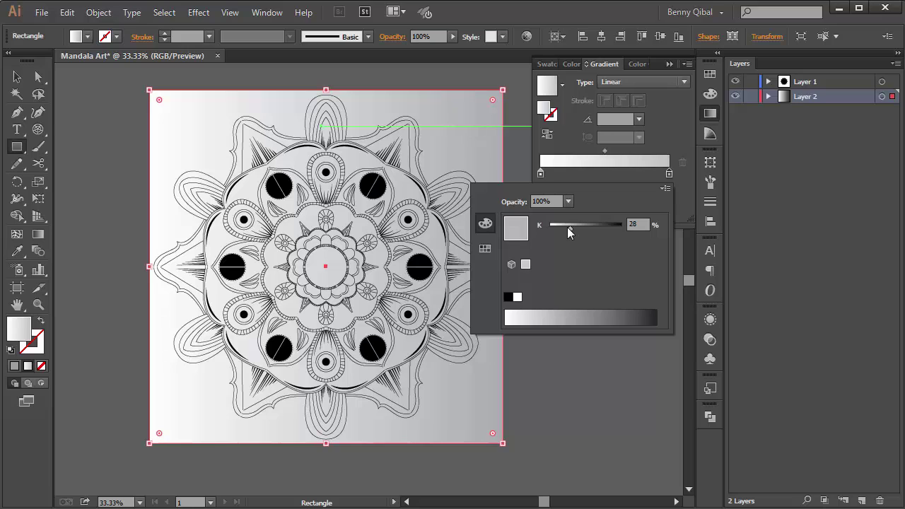
click(655, 128)
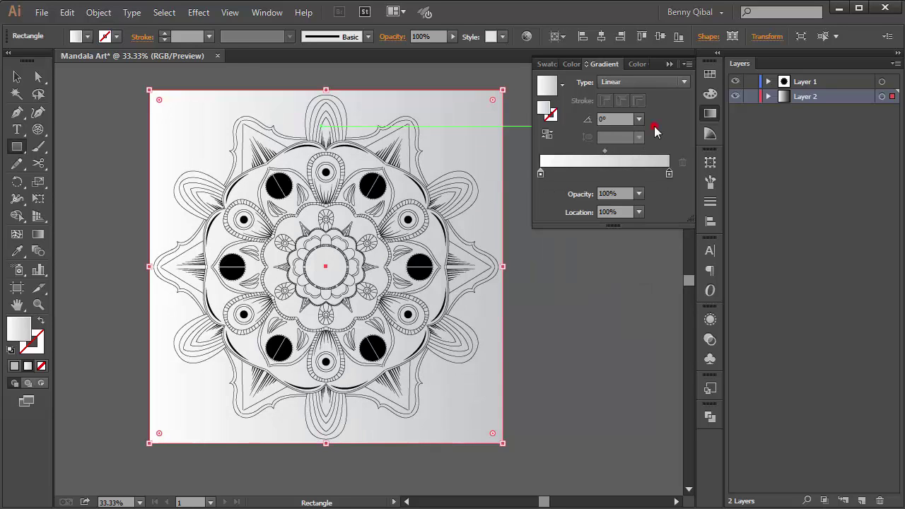
Step: Make the gradient radial and drag it from the mandala centre to the artboard edge
click(624, 82)
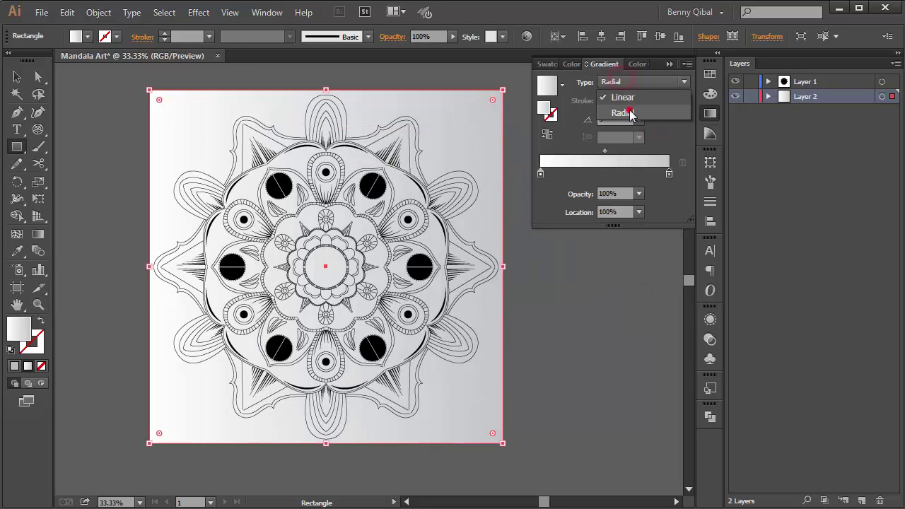
click(626, 112)
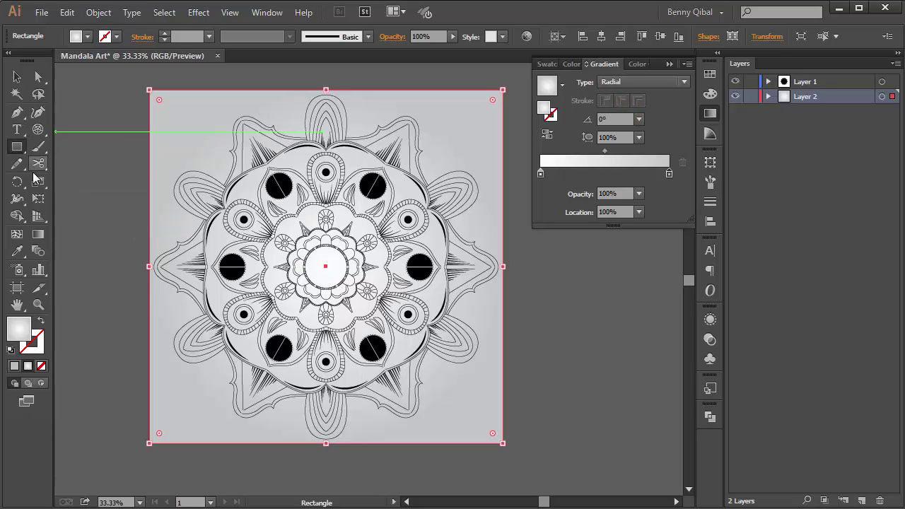
click(39, 234)
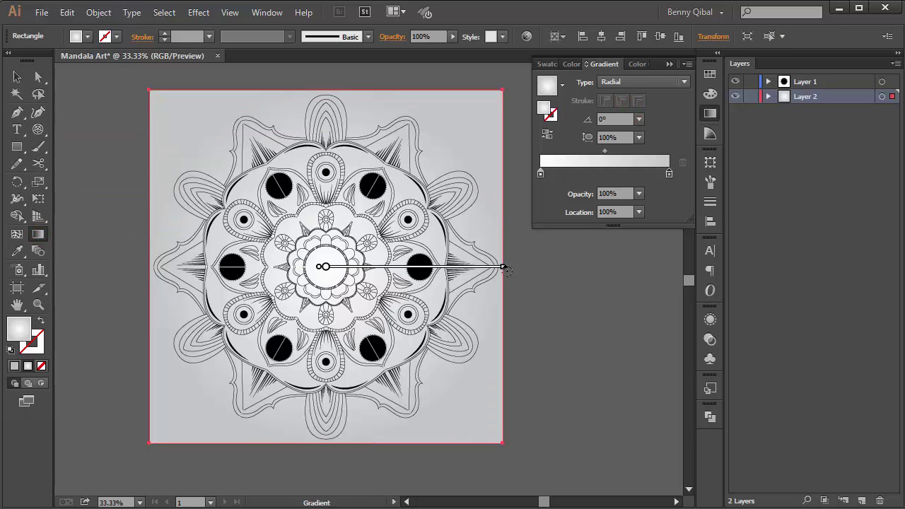
drag(503, 267, 633, 269)
key(ctrl+minus)
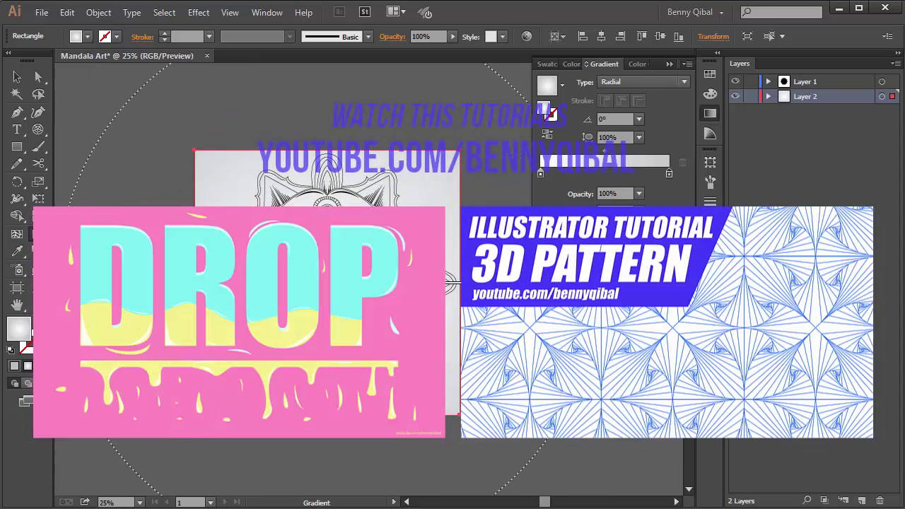
key(ctrl+plus)
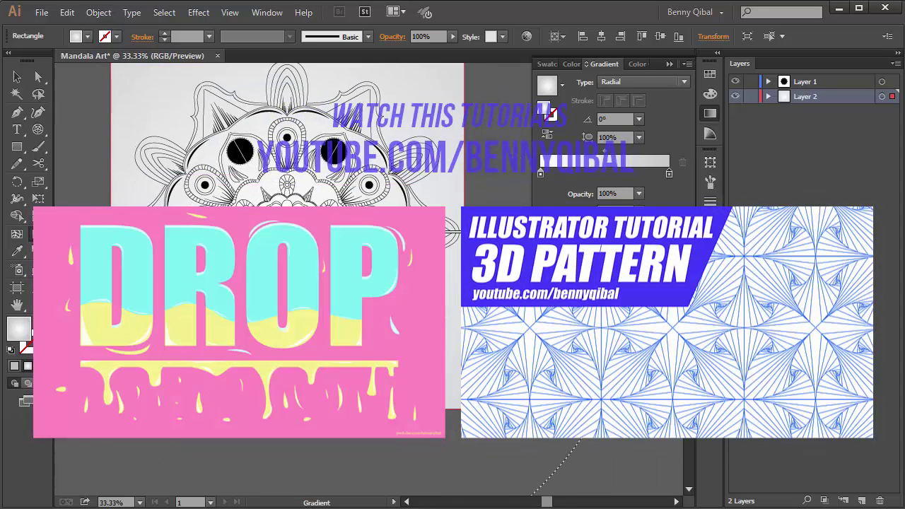
click(17, 77)
click(453, 389)
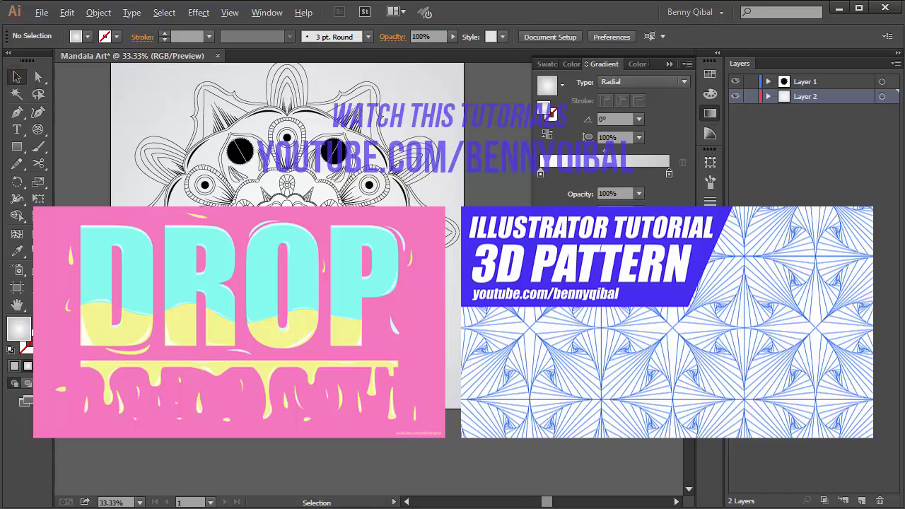
key(ctrl+minus)
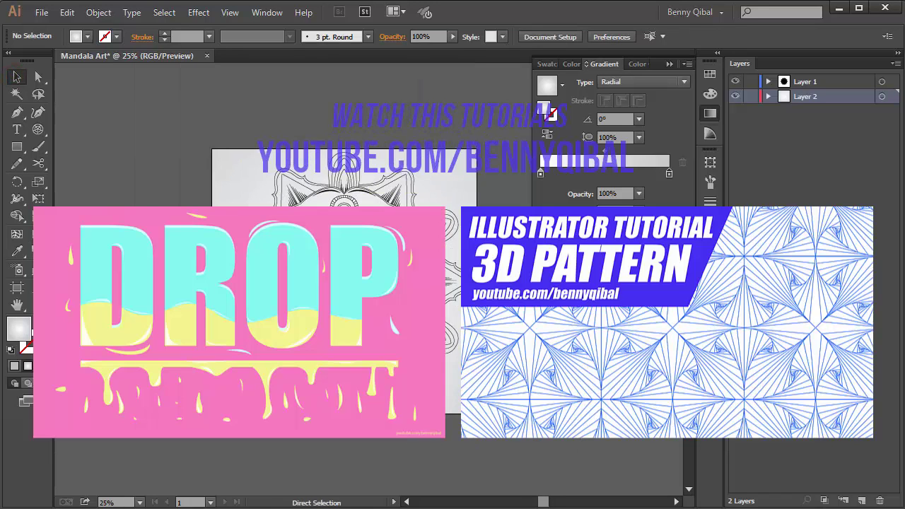
key(ctrl+0)
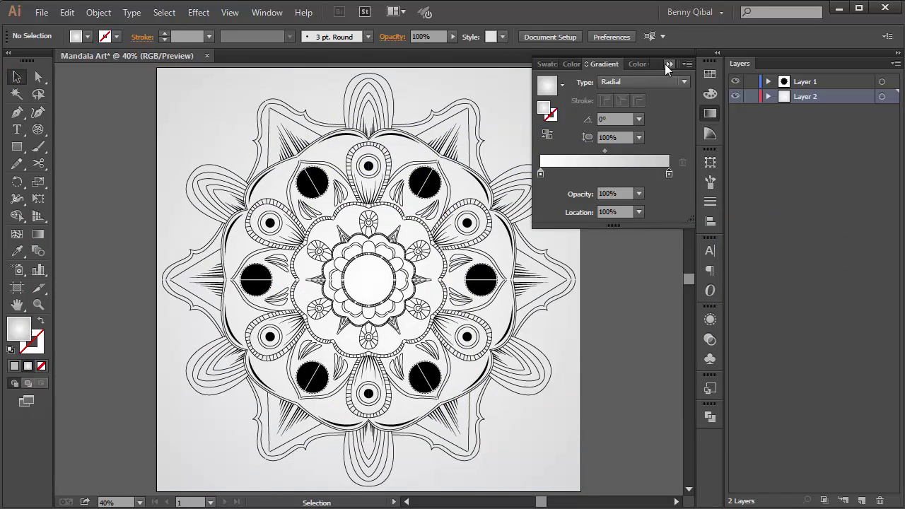
click(665, 64)
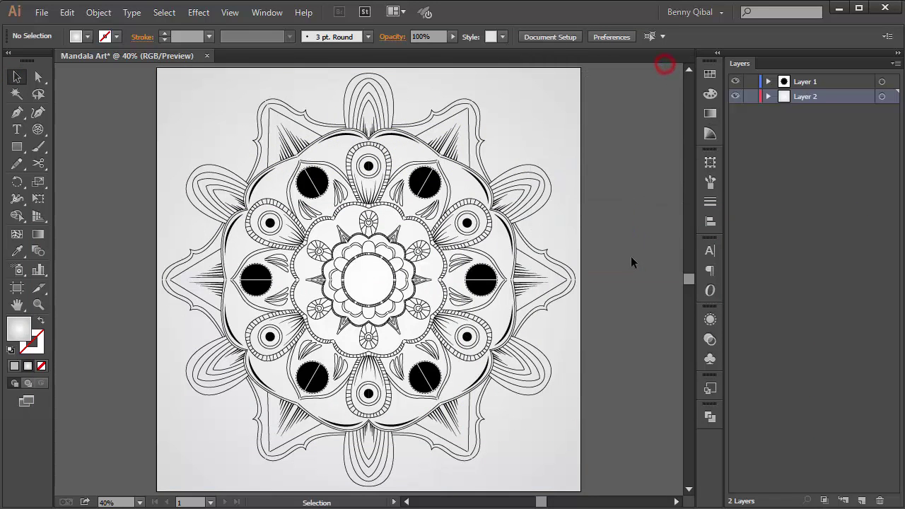